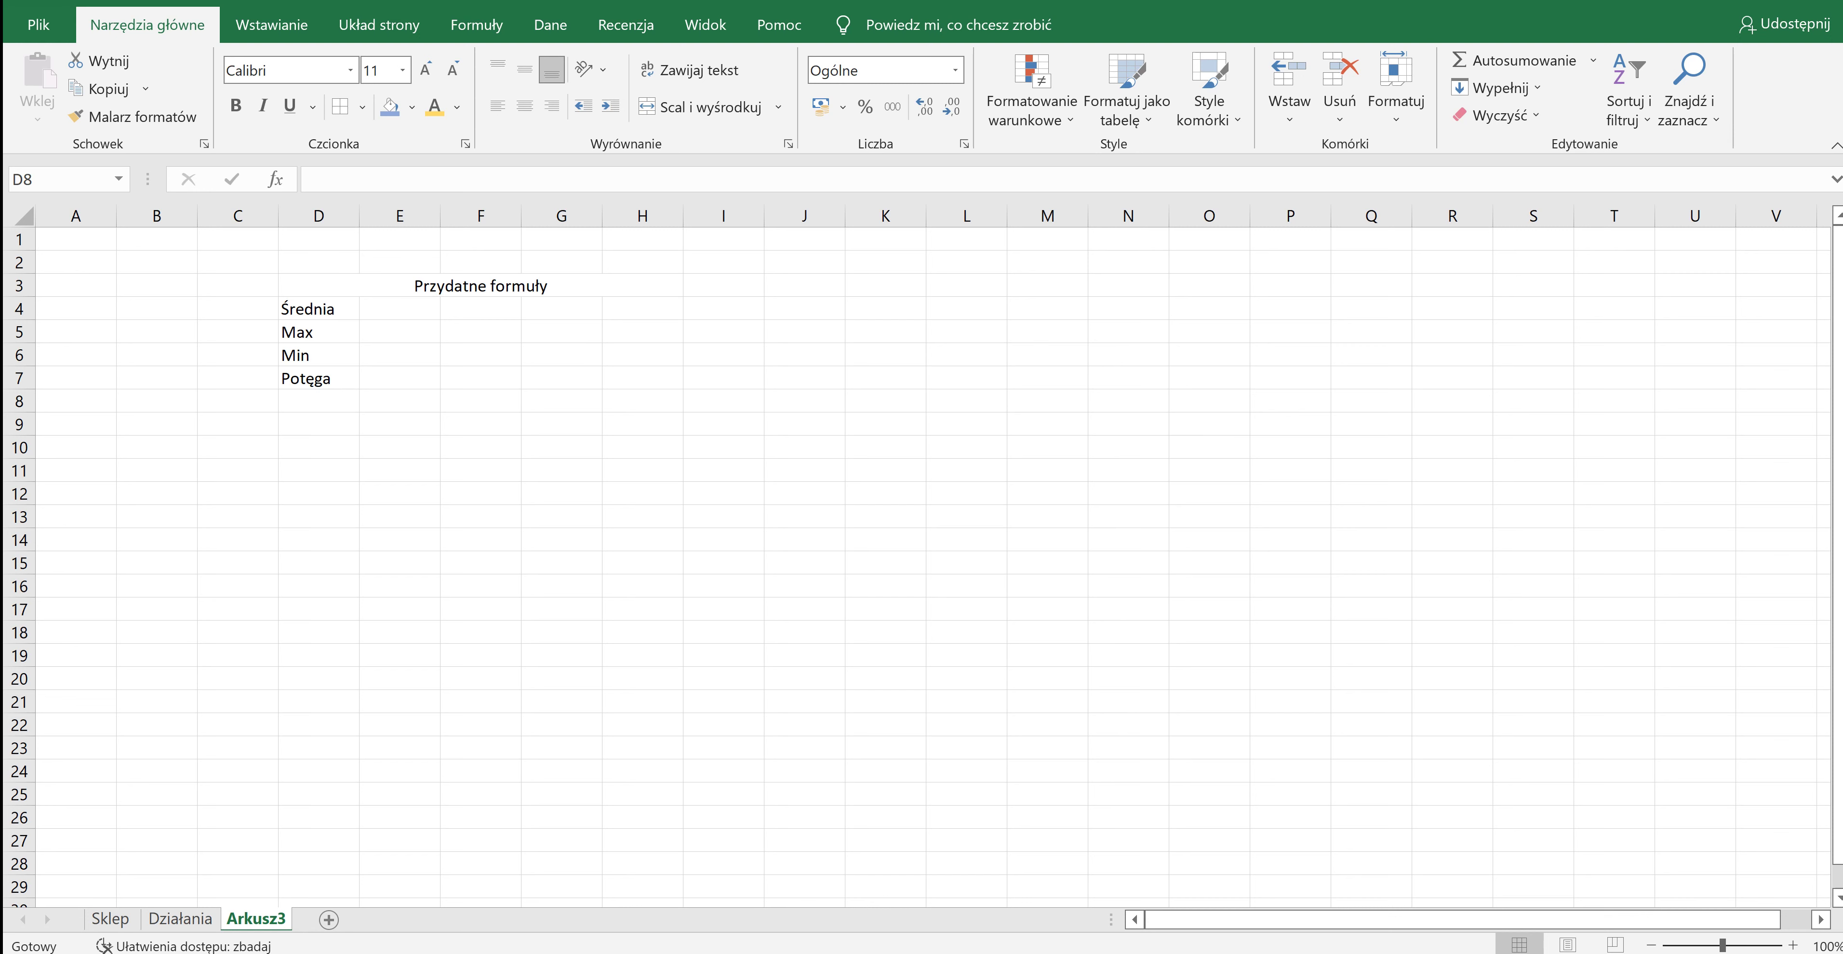
Merge and centre 'Przydatne formuły' over D3:H3 at size 28, and select labels D4:D7.
drag(319, 285, 642, 285)
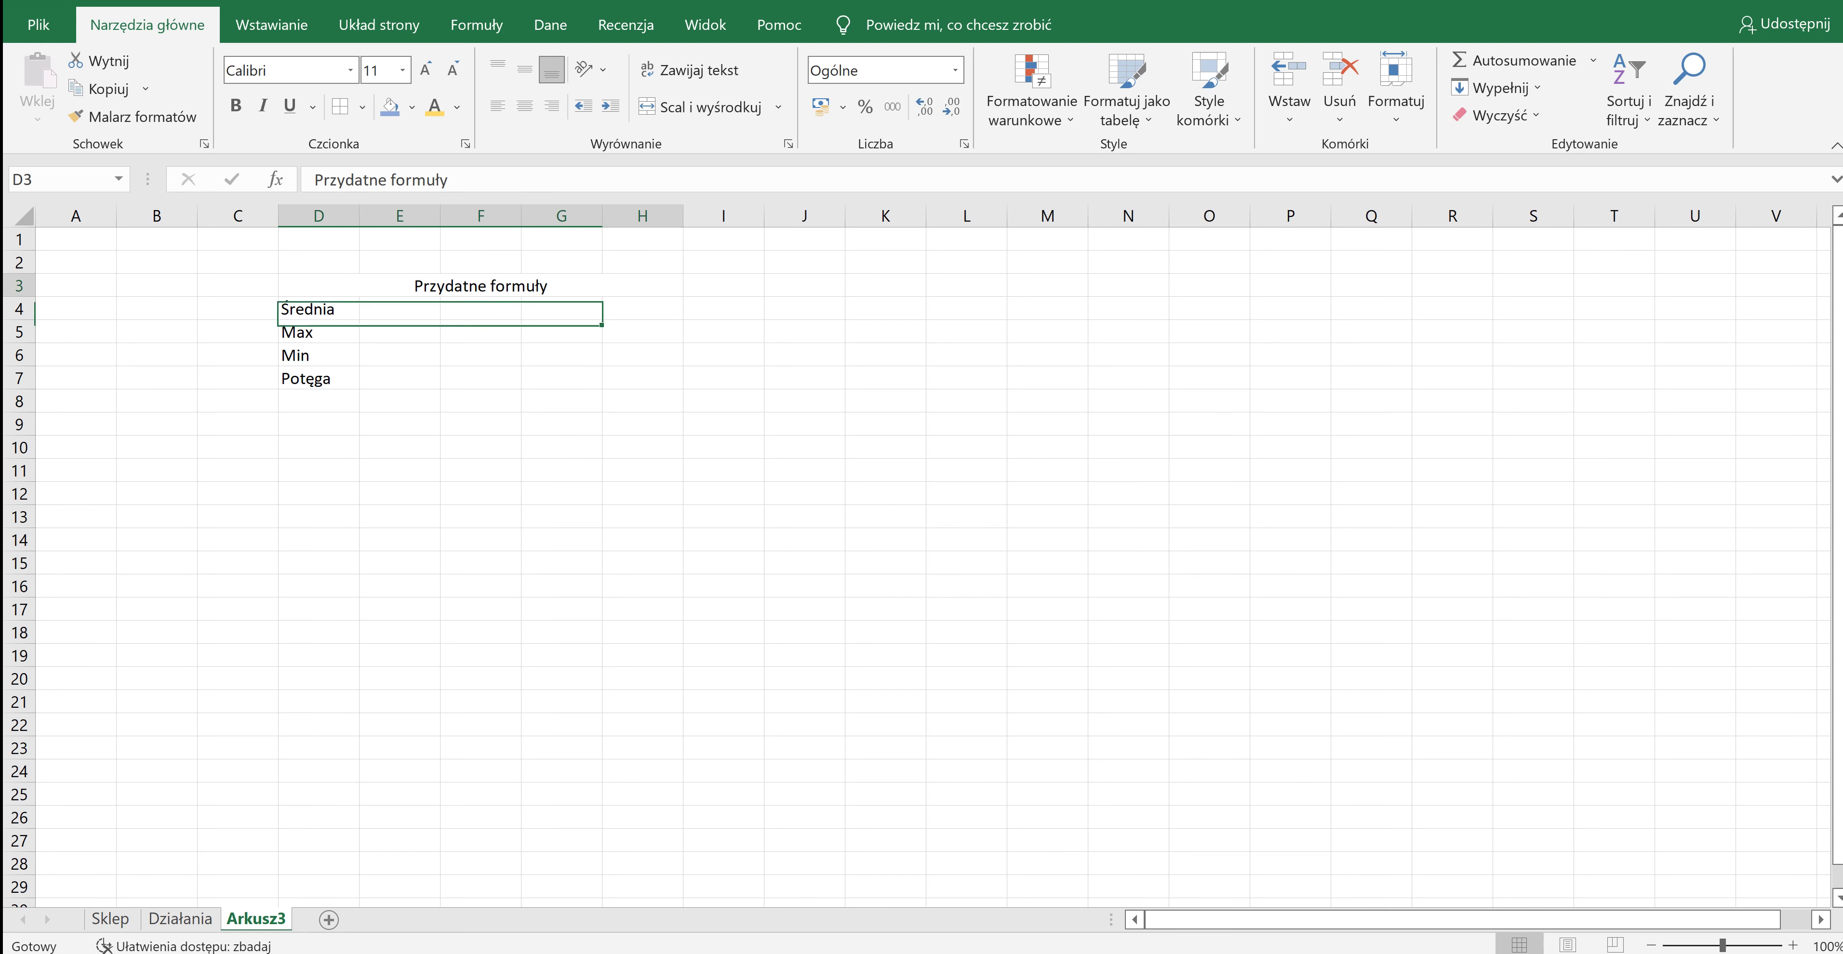
click(700, 106)
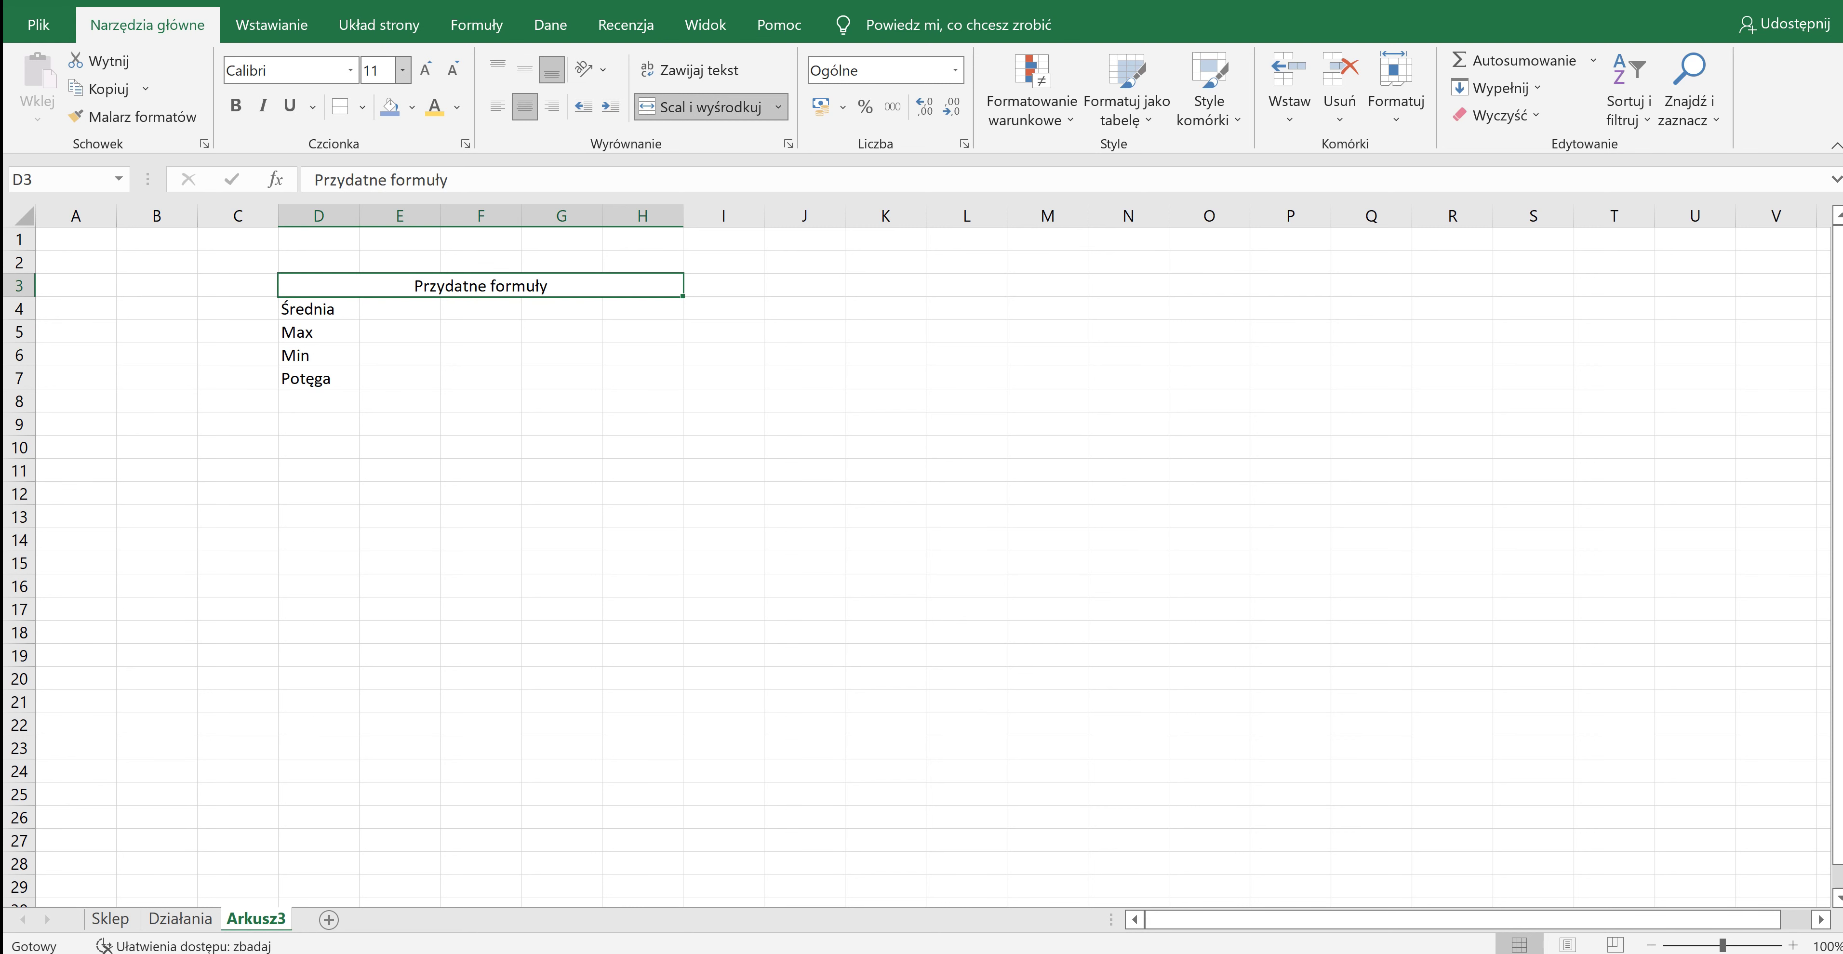
click(403, 70)
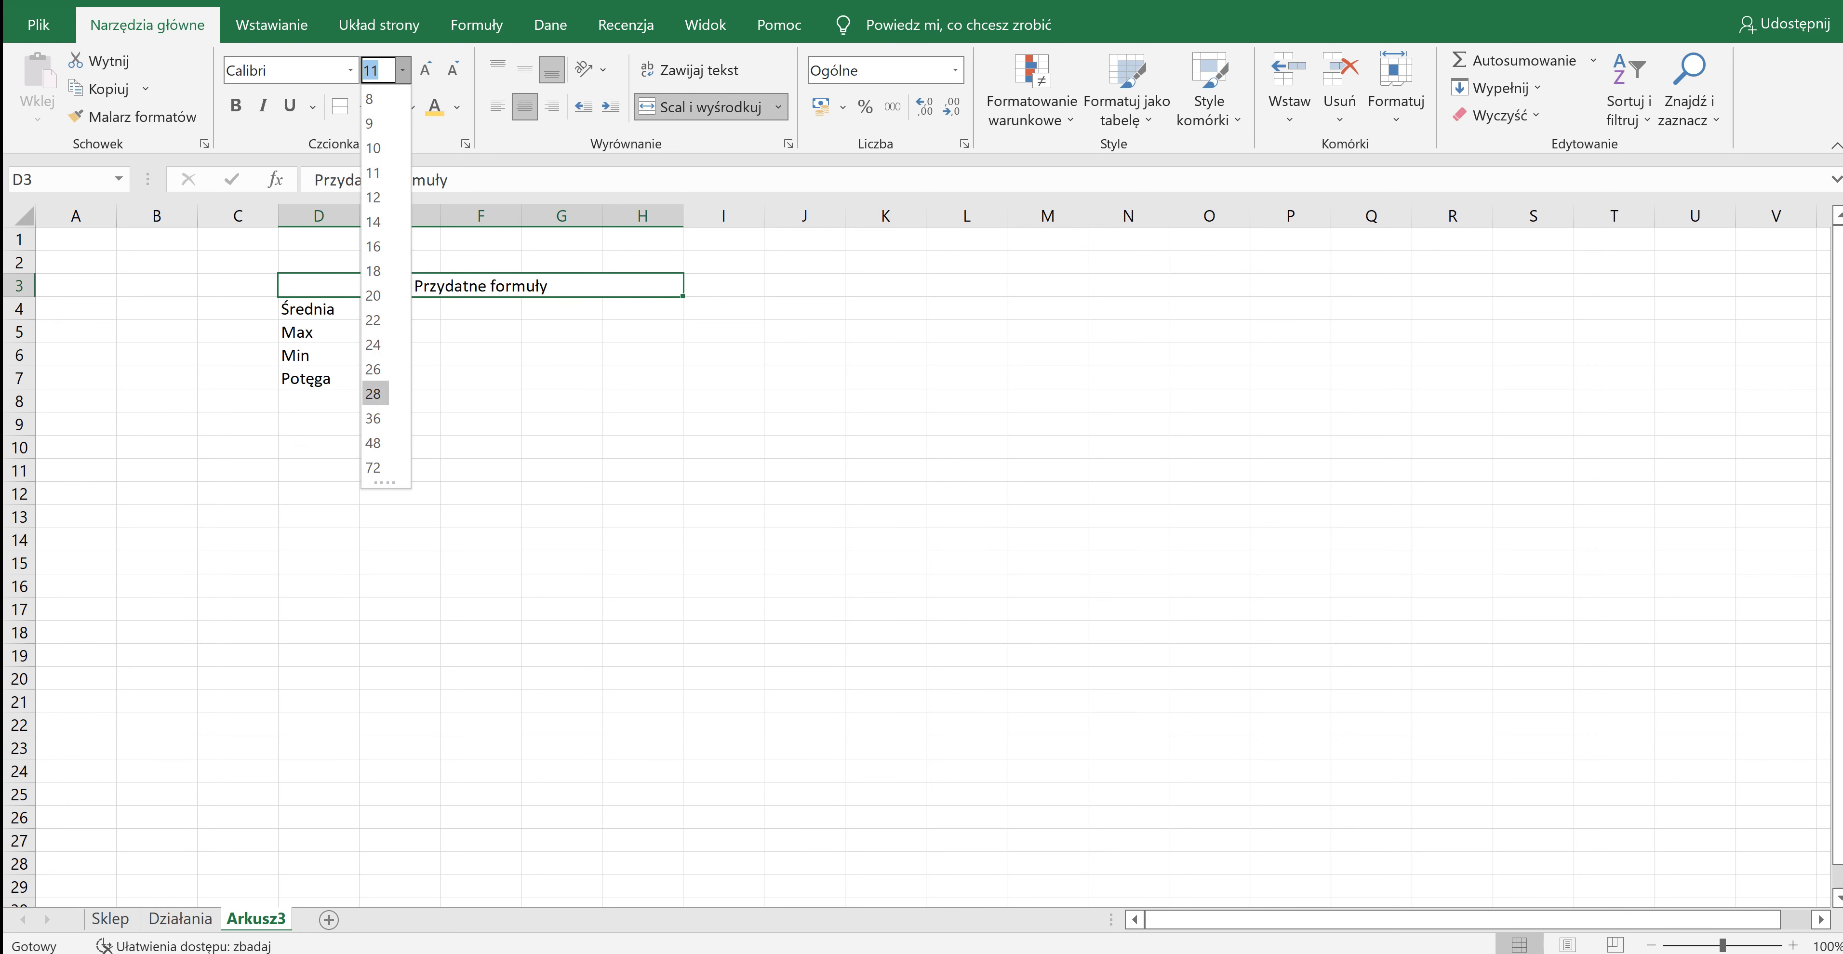
click(373, 393)
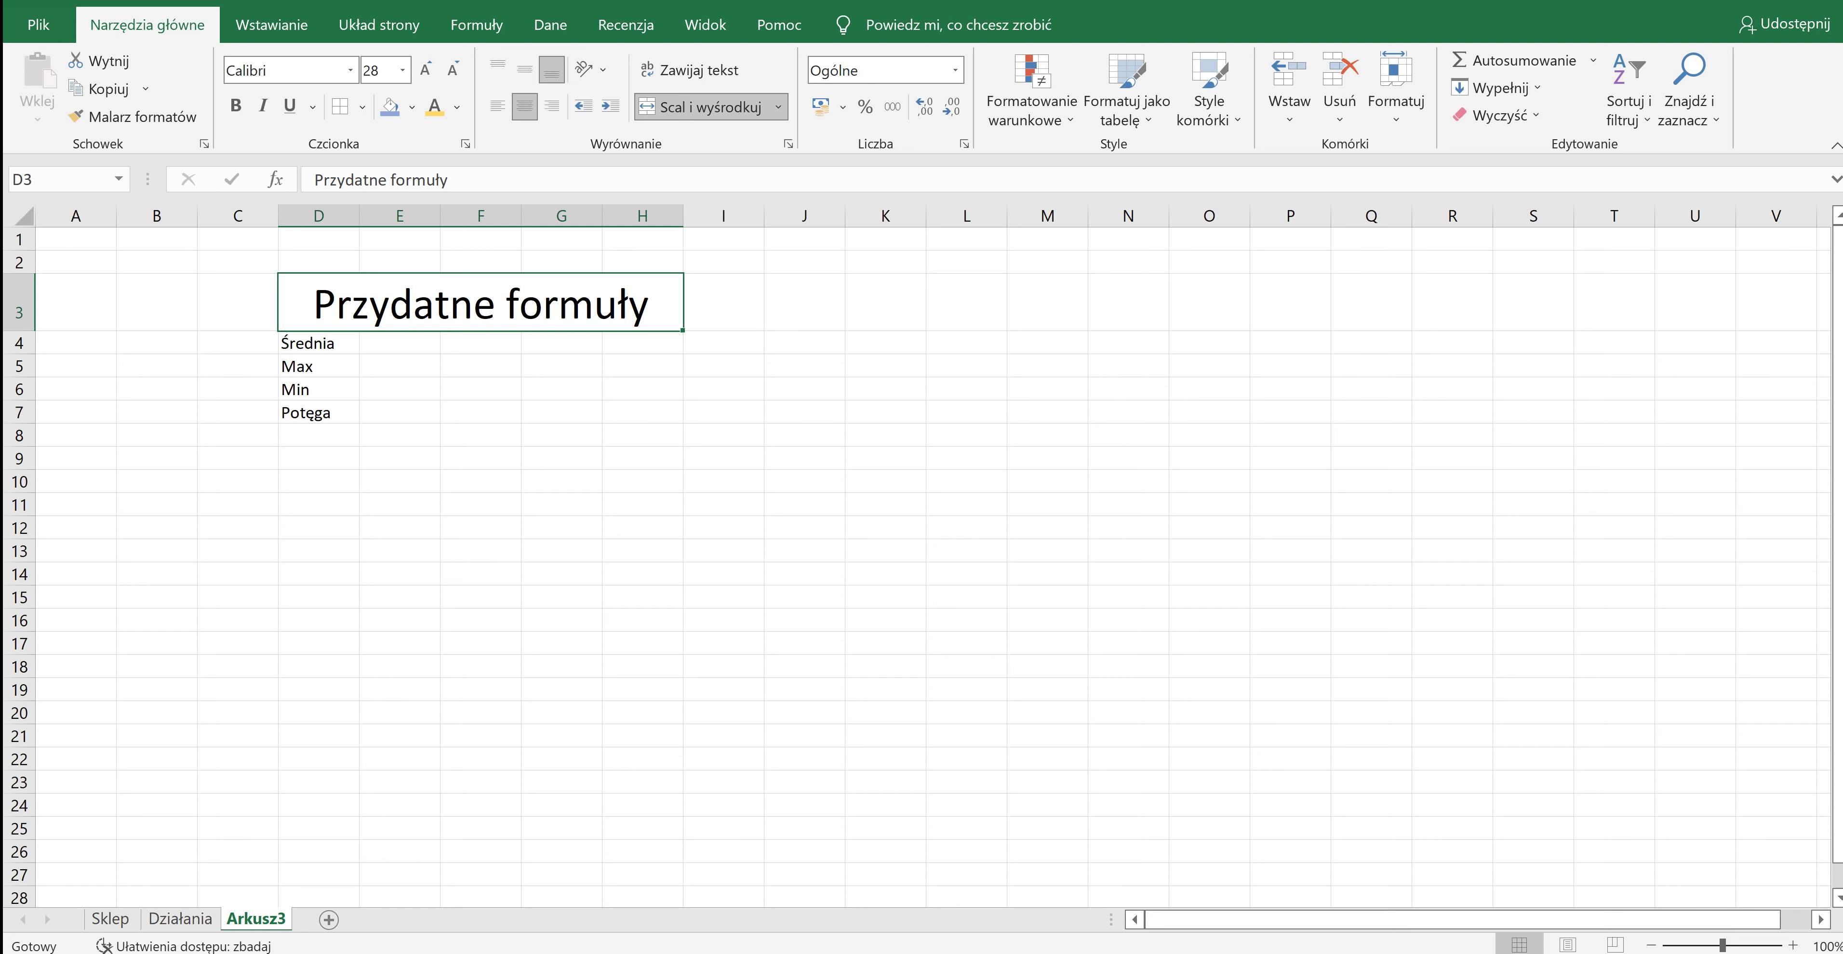
drag(318, 343, 319, 412)
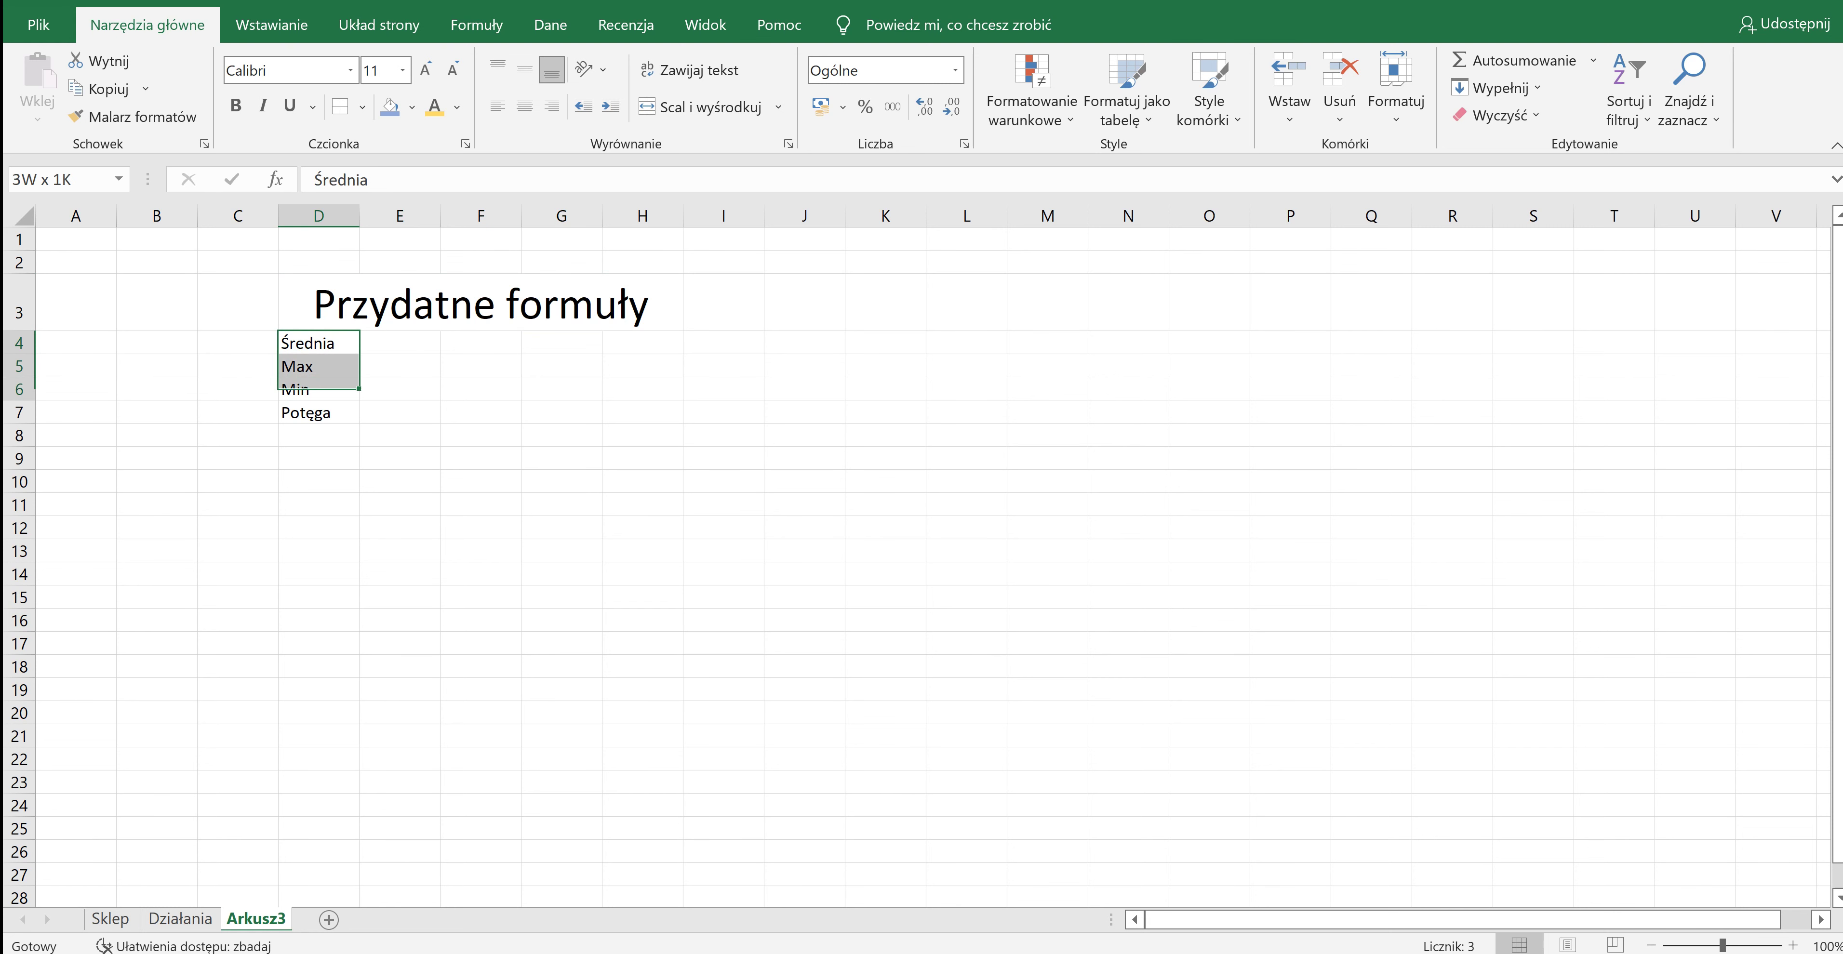
Shift the Średnia, Max, Min and Potęga labels from D4:D7 down into D8:D11.
key(ctrl+c)
click(319, 434)
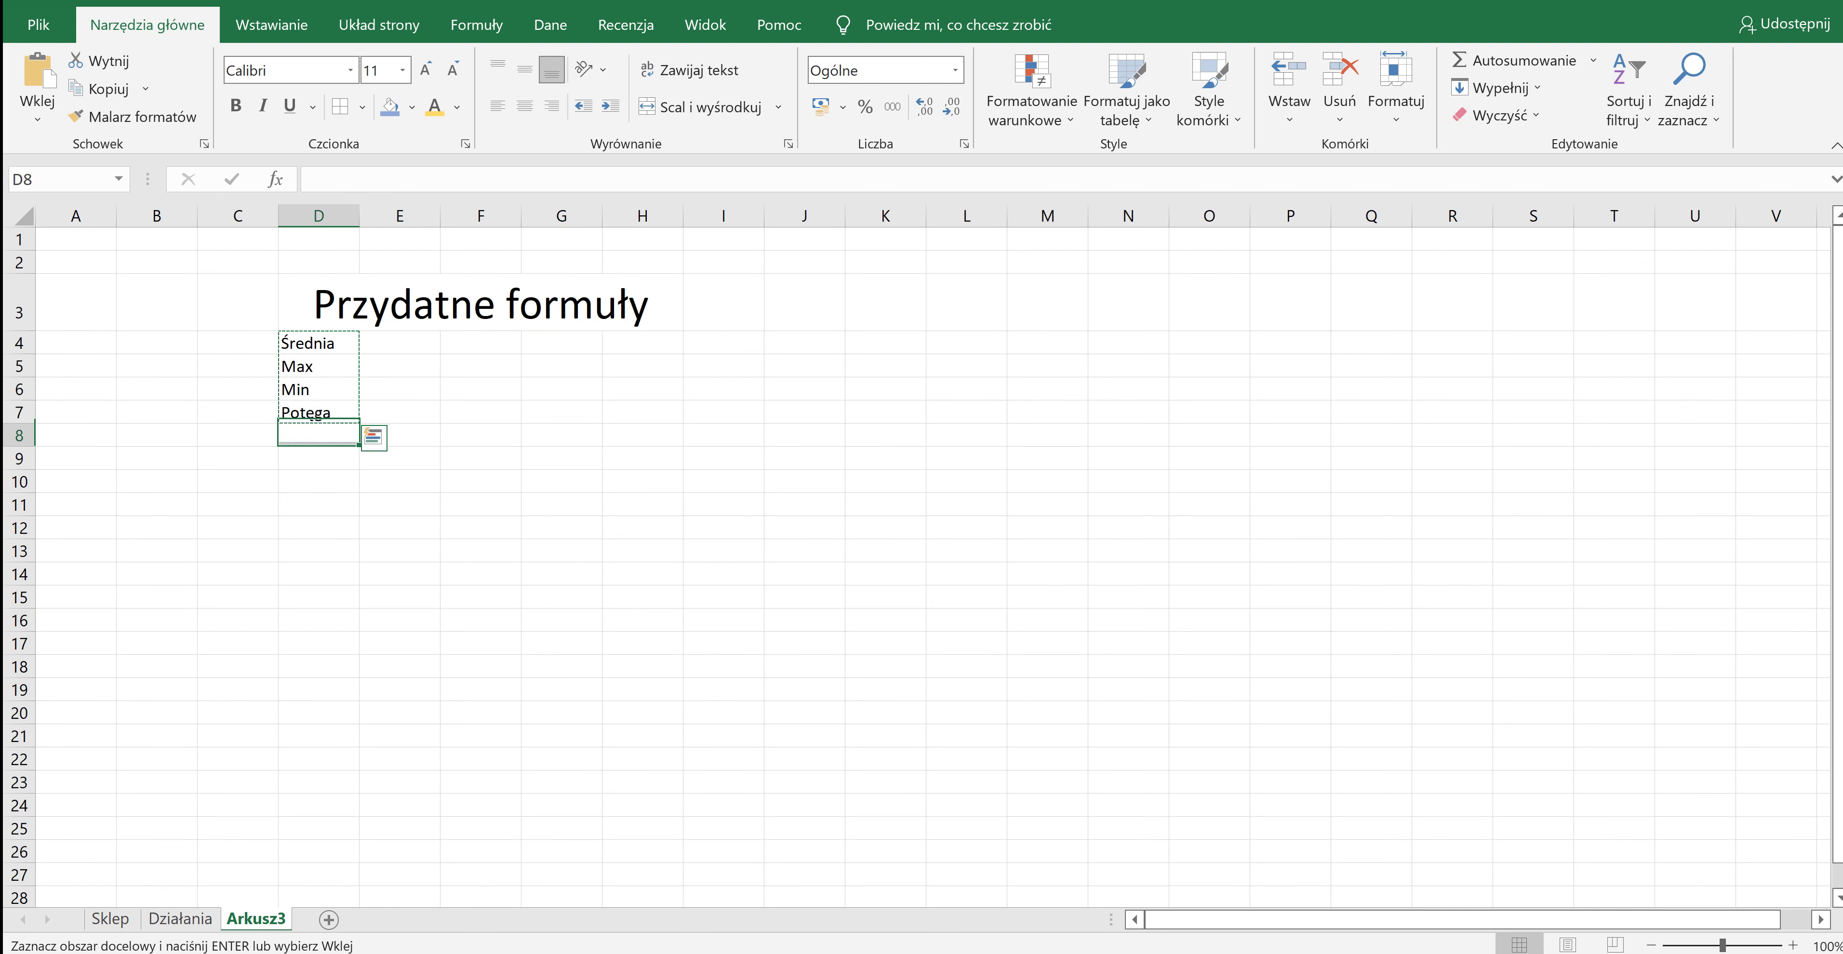
key(ctrl+v)
click(399, 435)
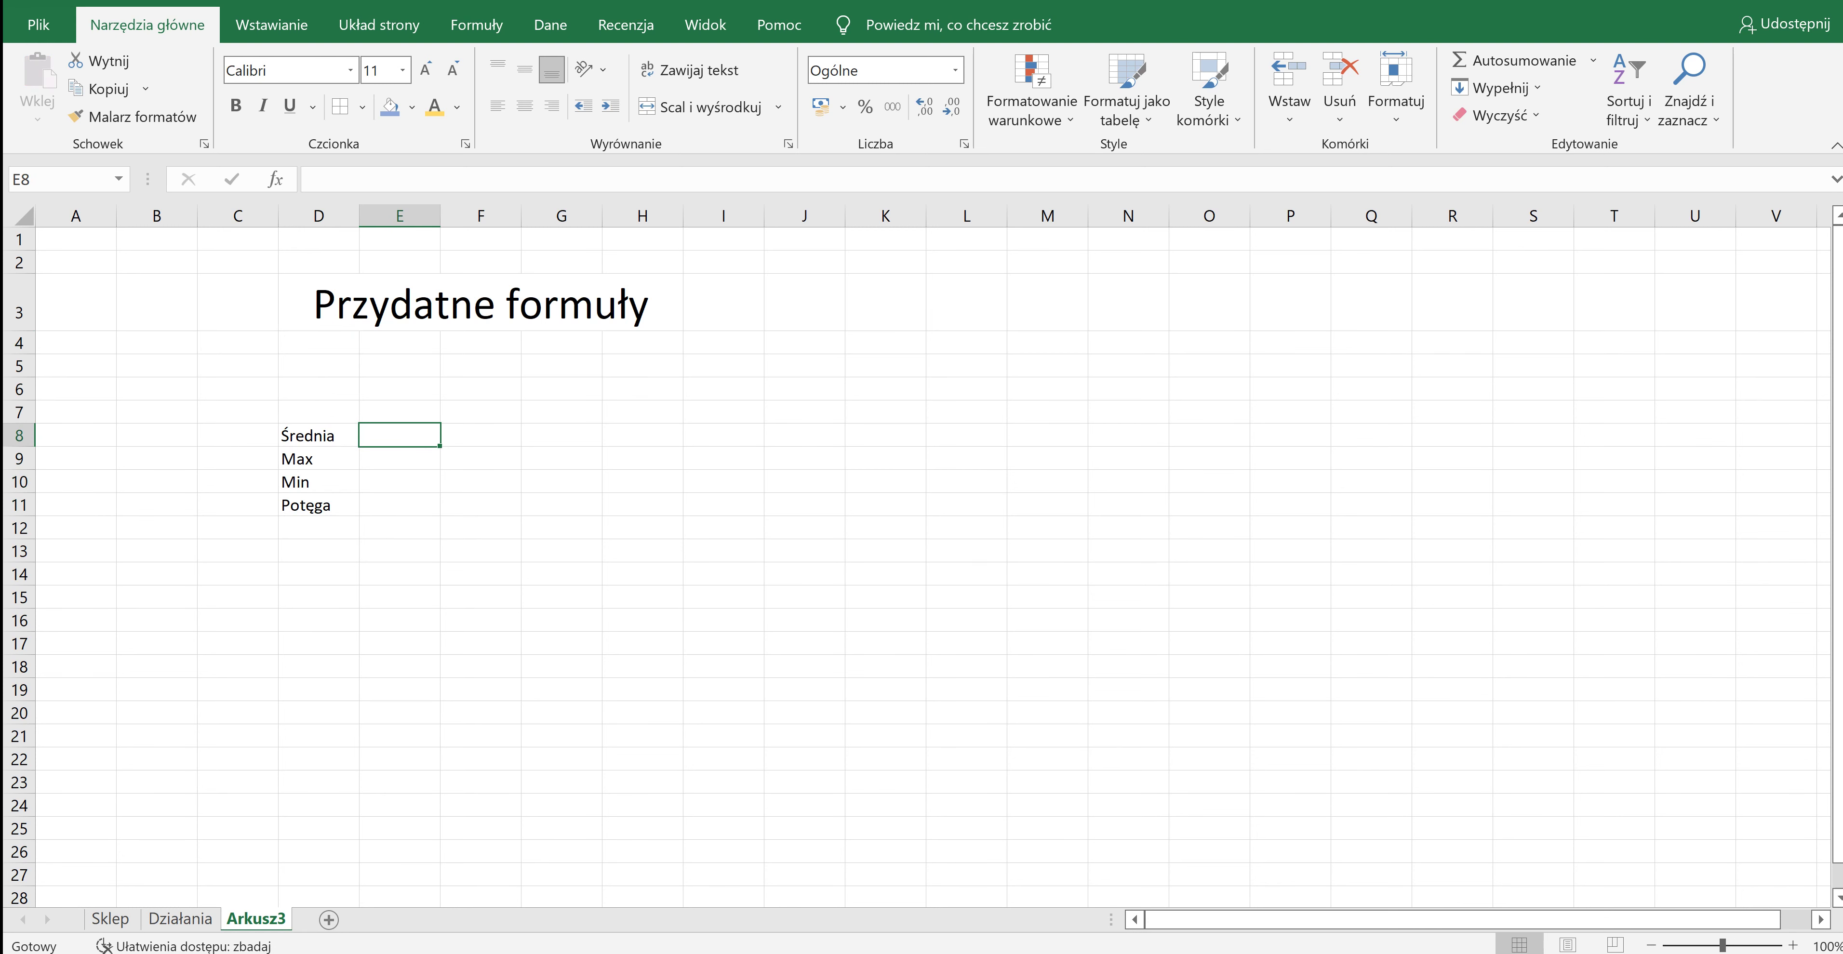
click(319, 435)
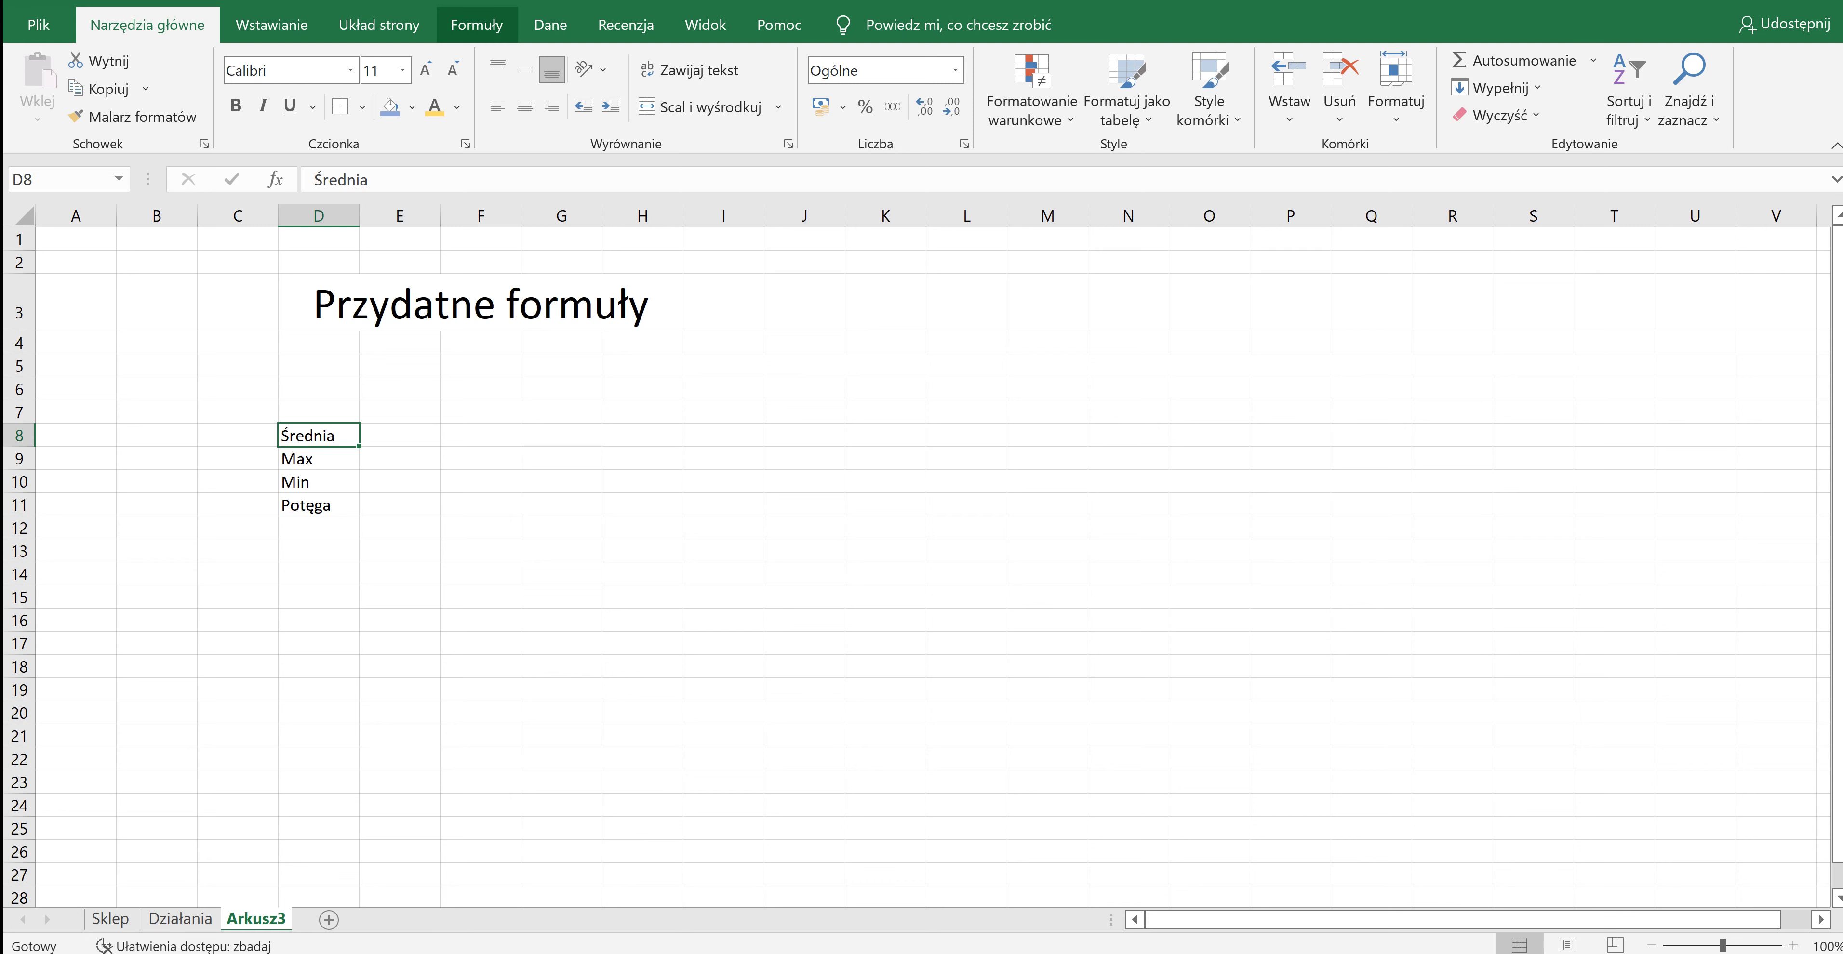
click(476, 24)
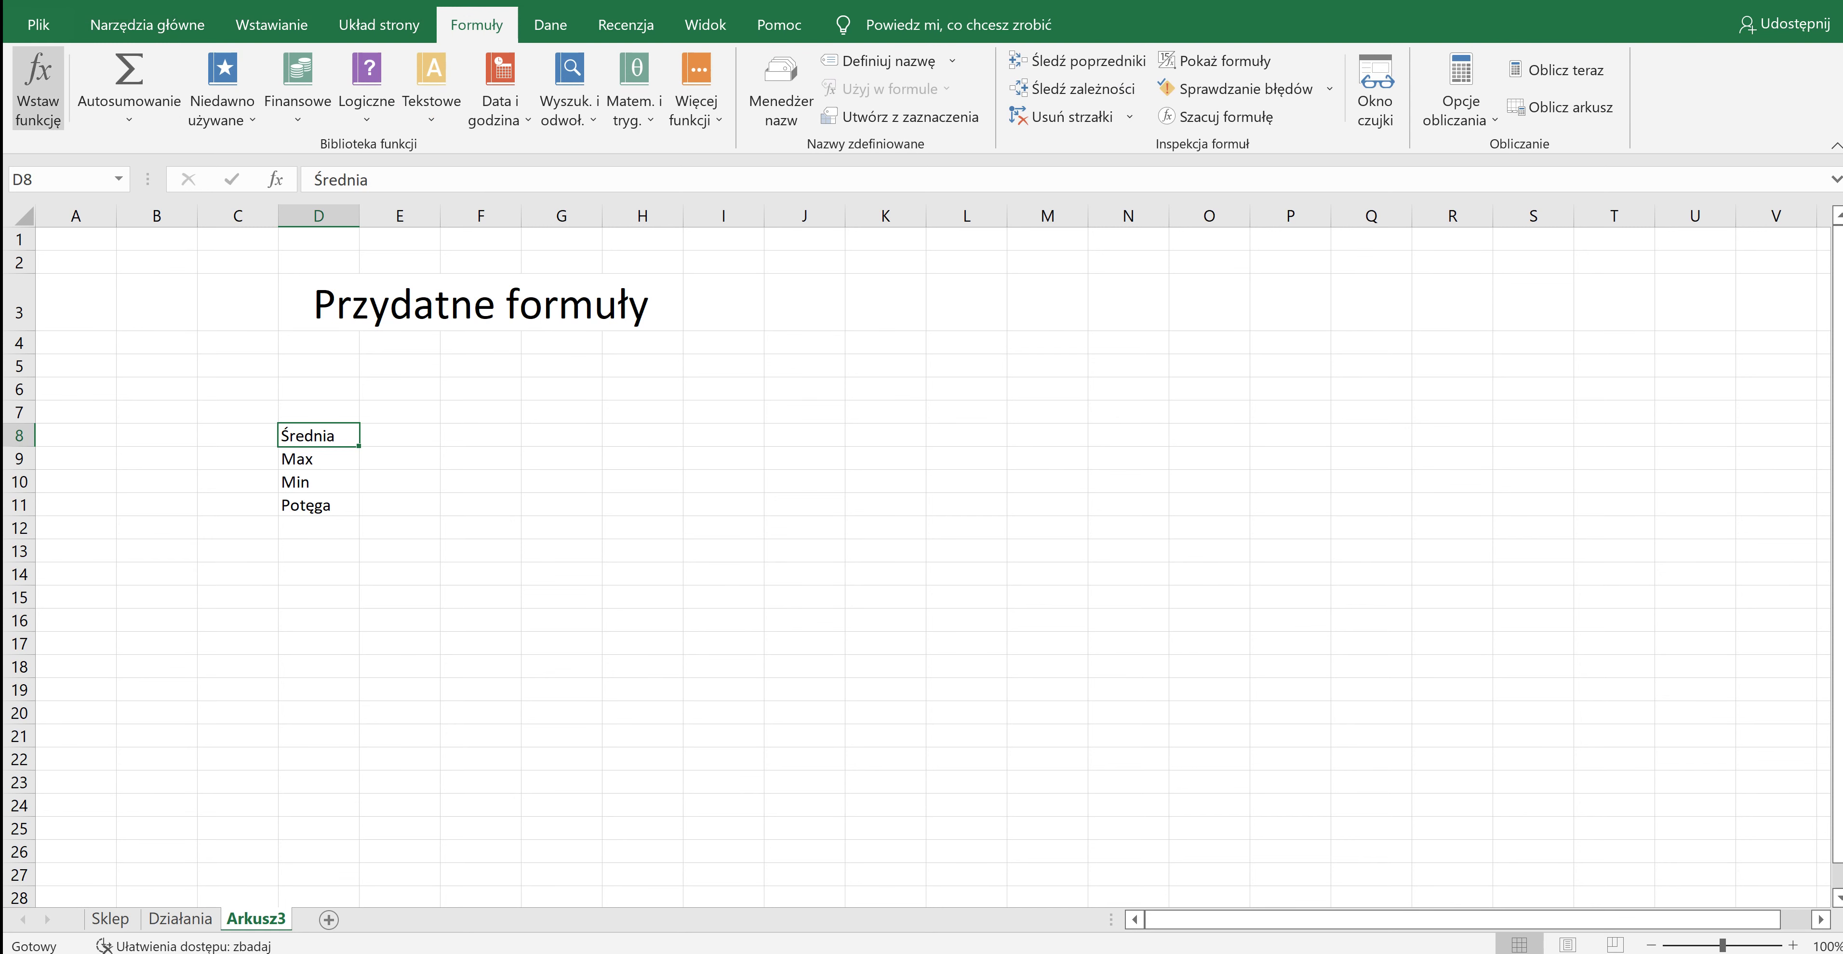
click(146, 24)
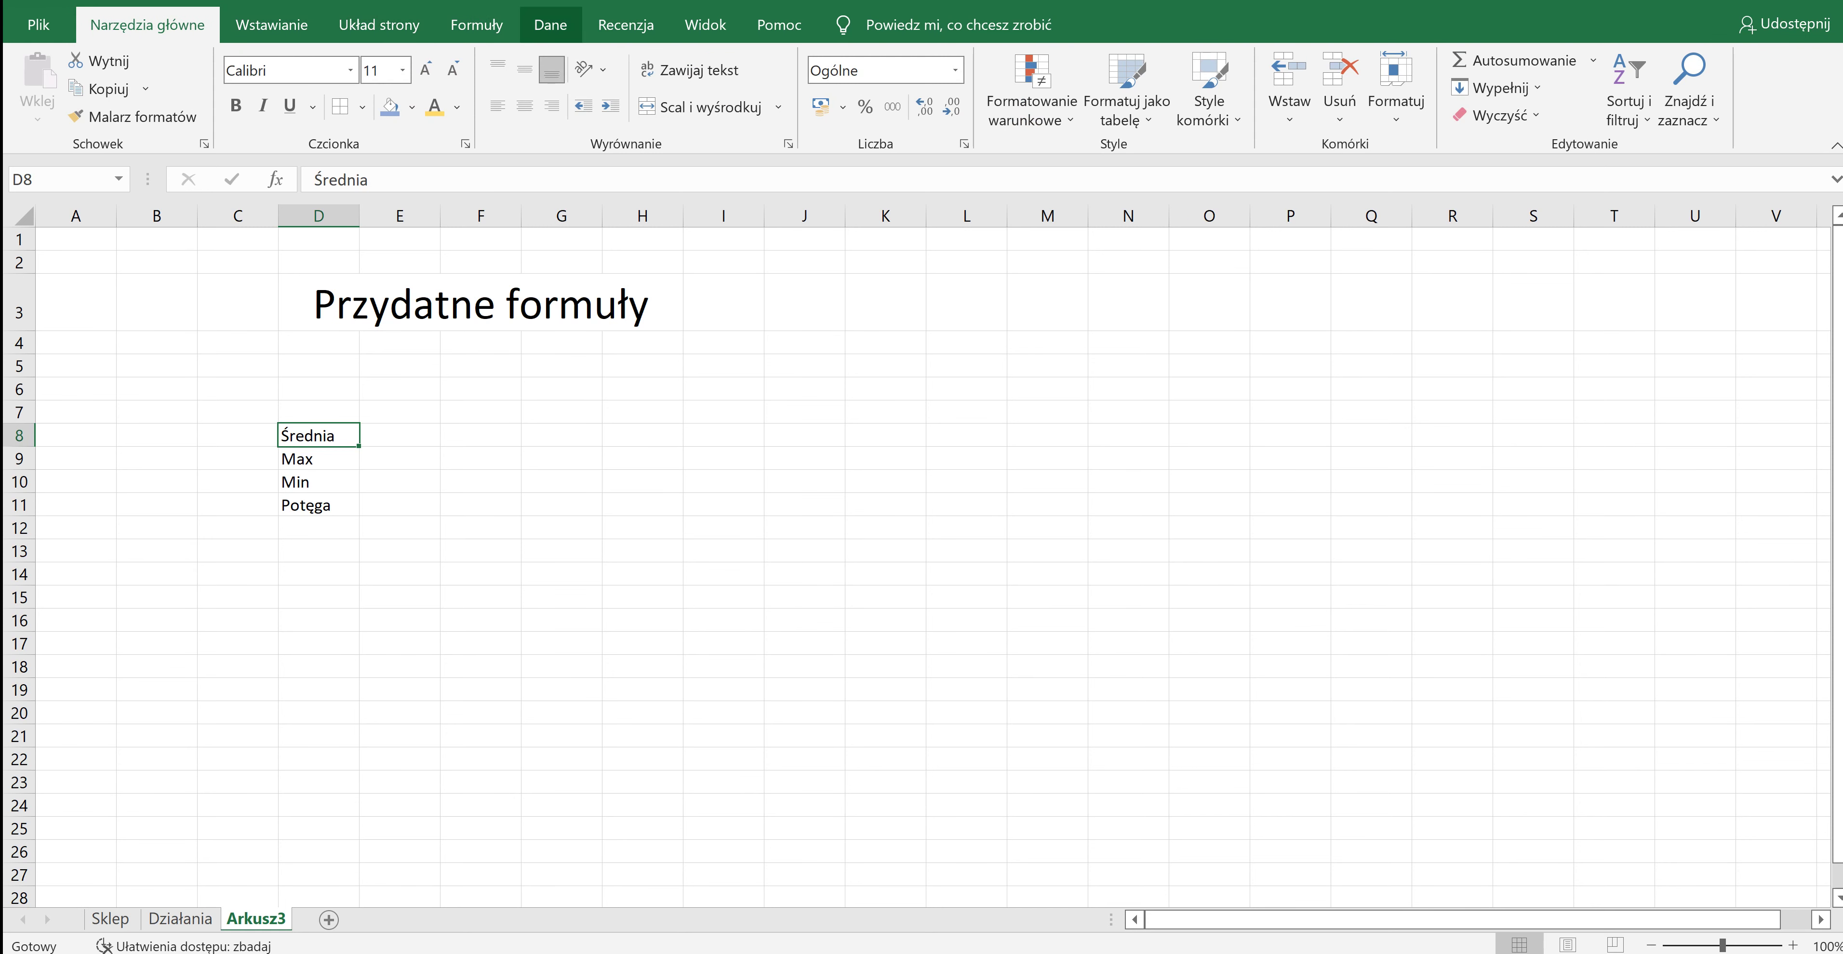
click(477, 25)
click(696, 86)
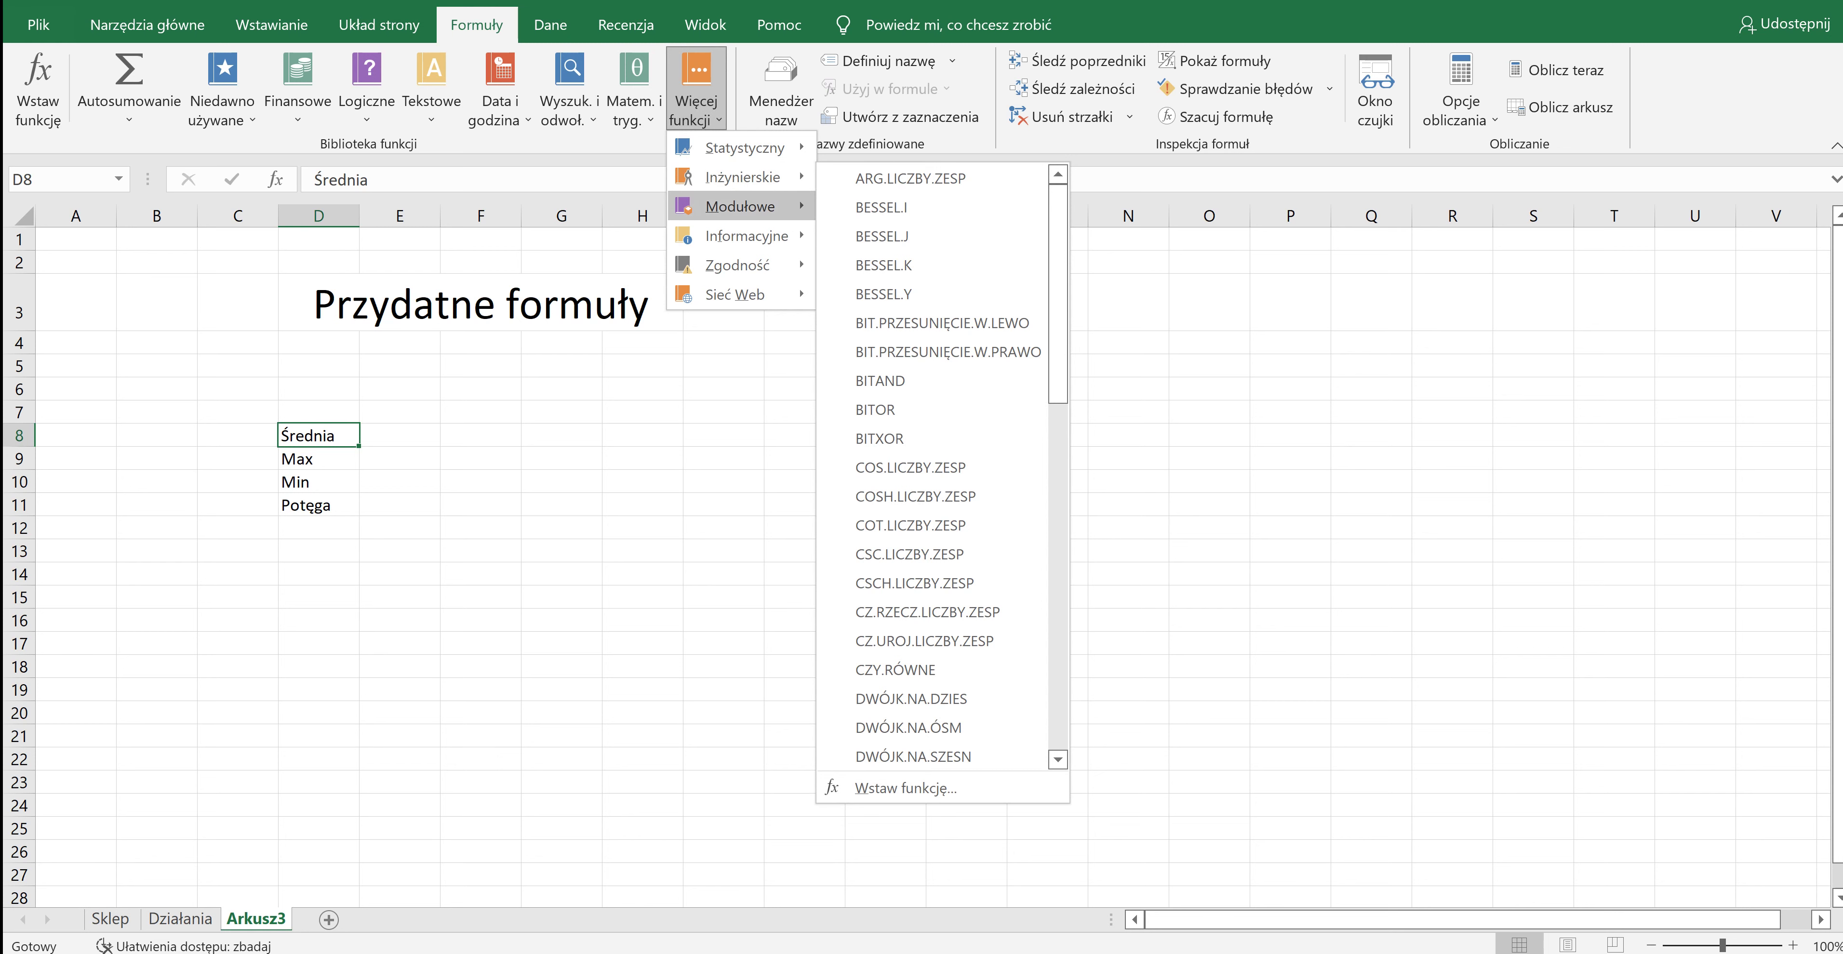
click(432, 86)
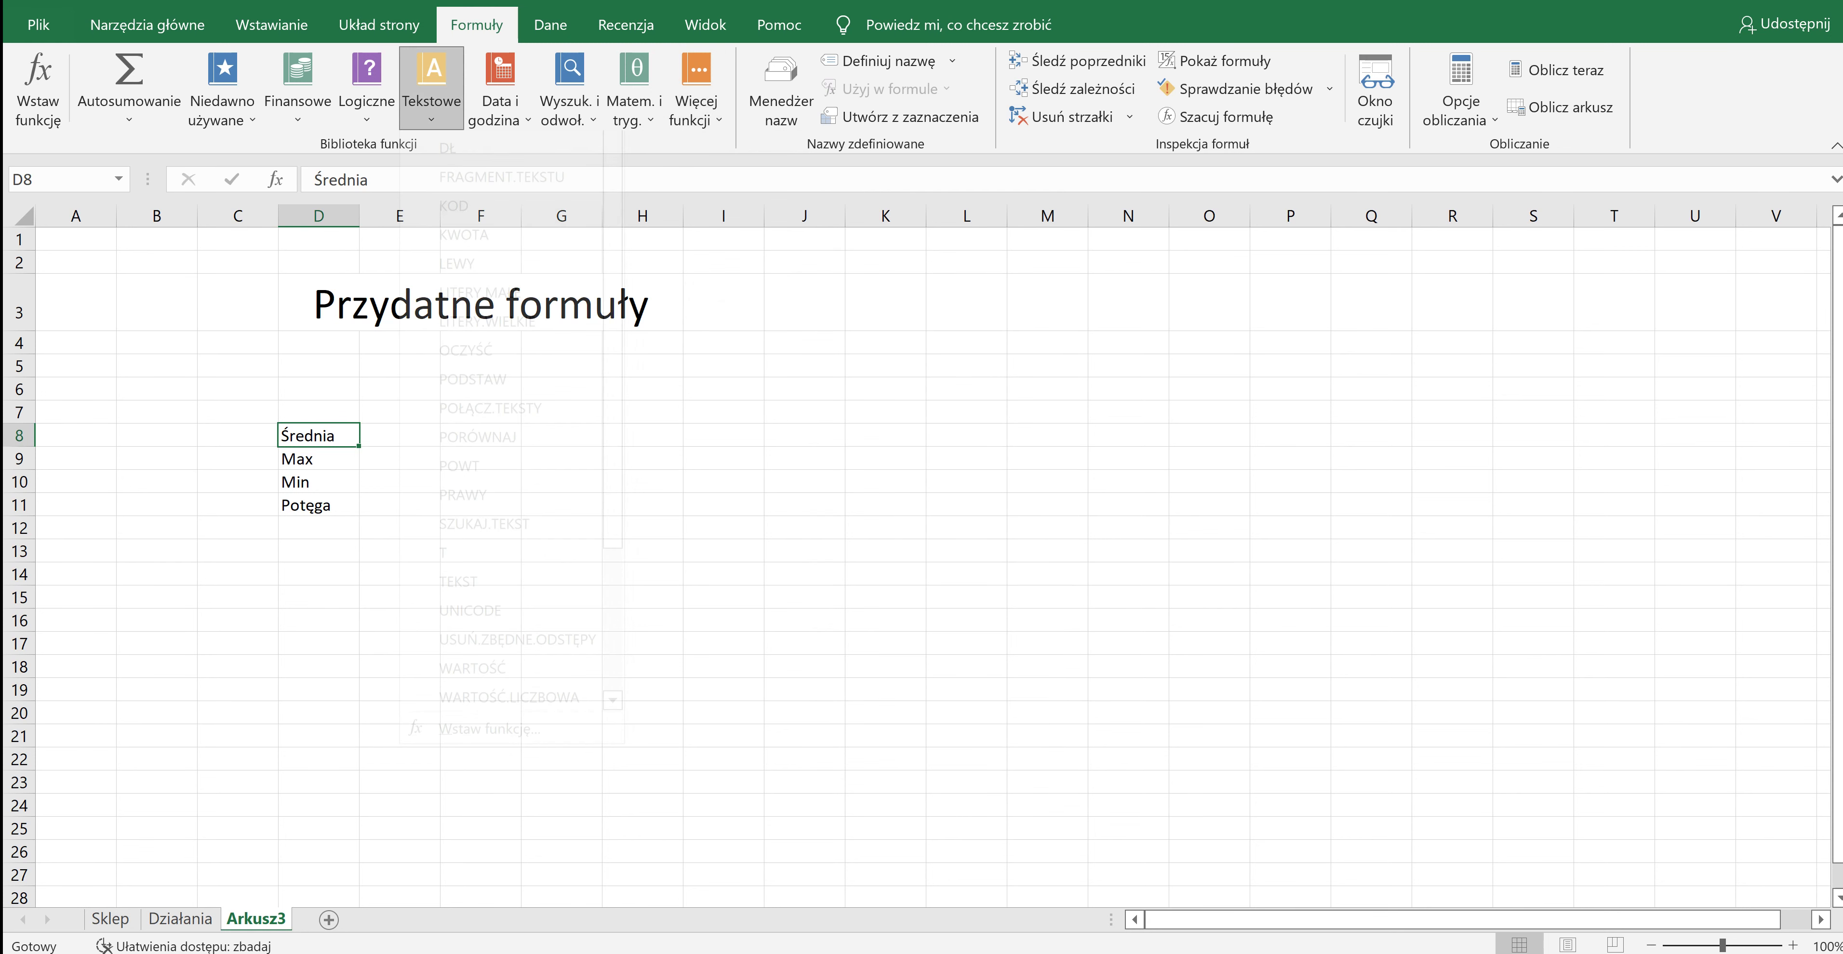
click(366, 83)
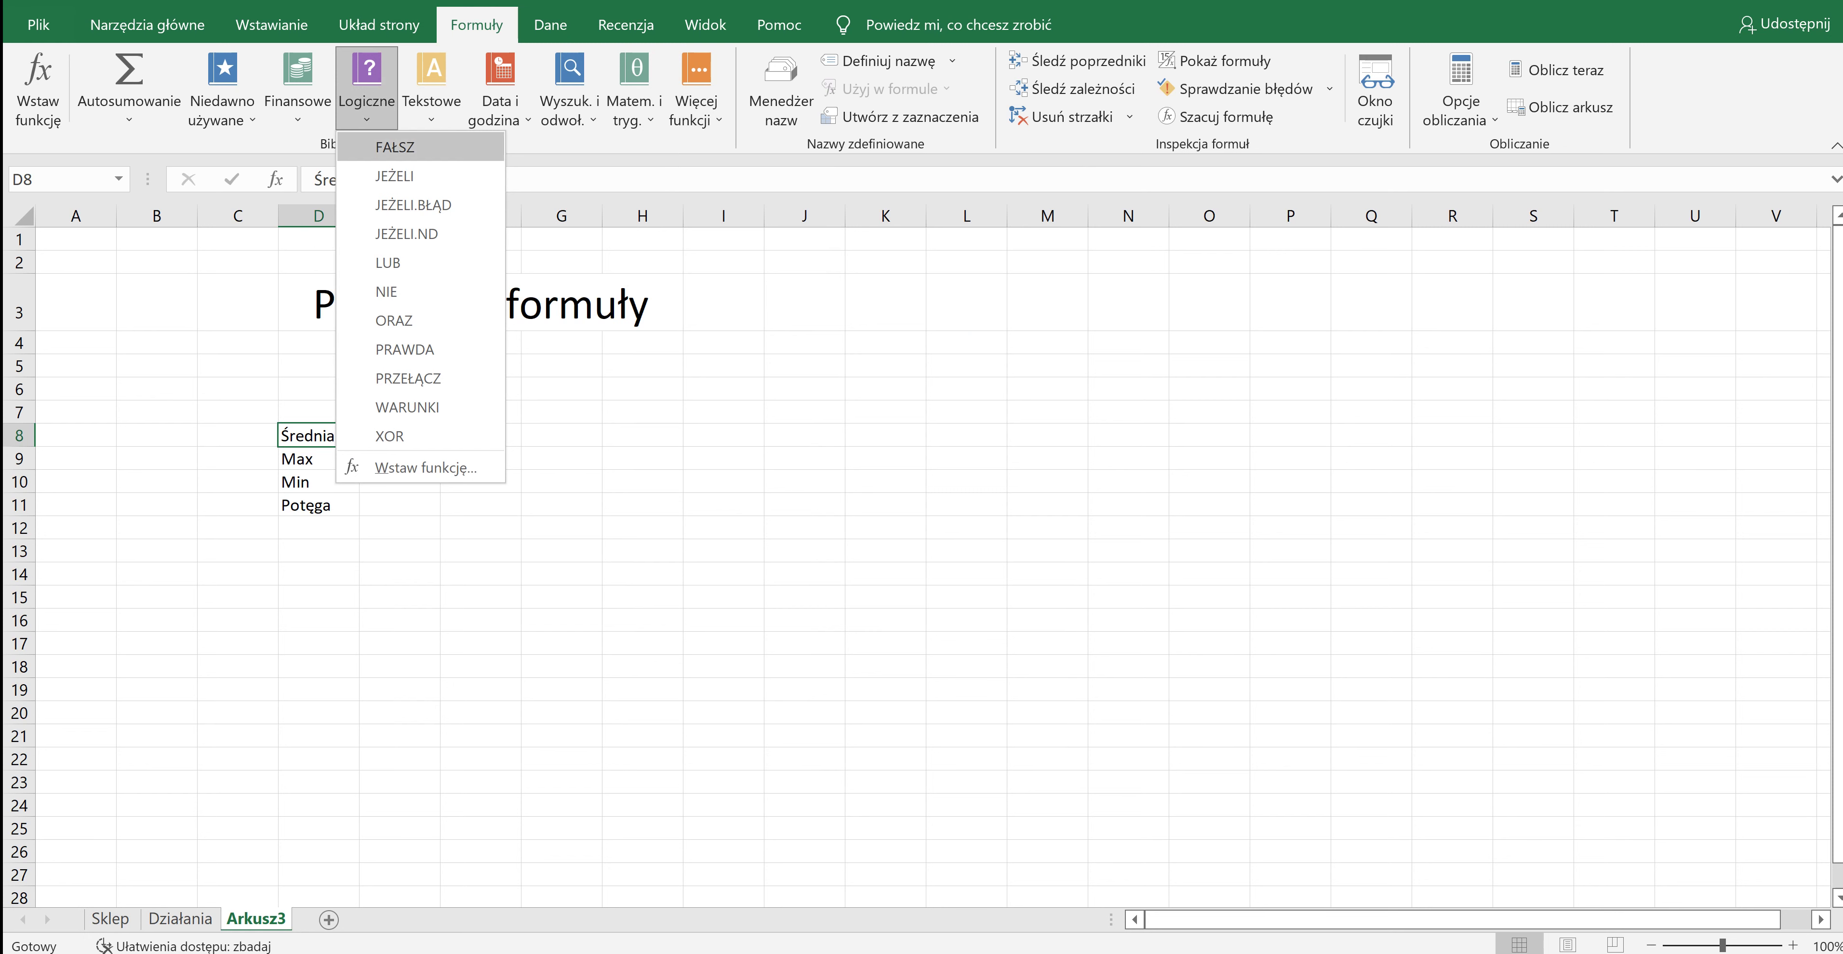
click(367, 82)
click(297, 86)
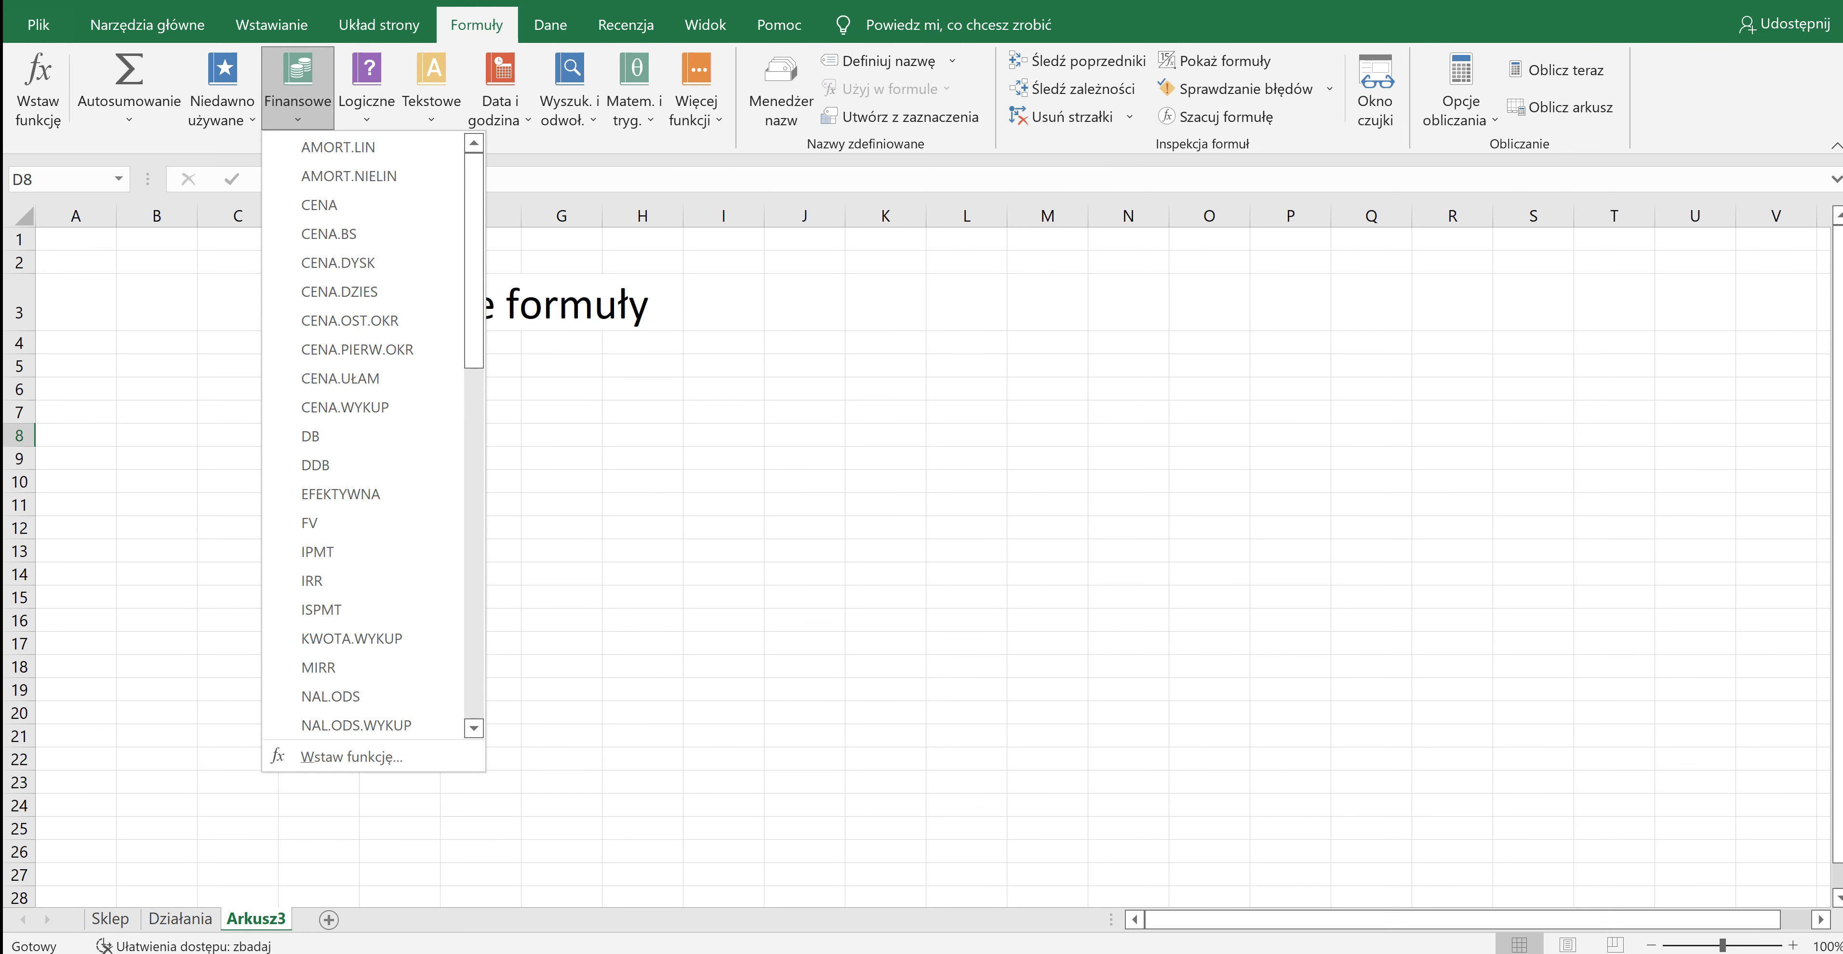
click(297, 85)
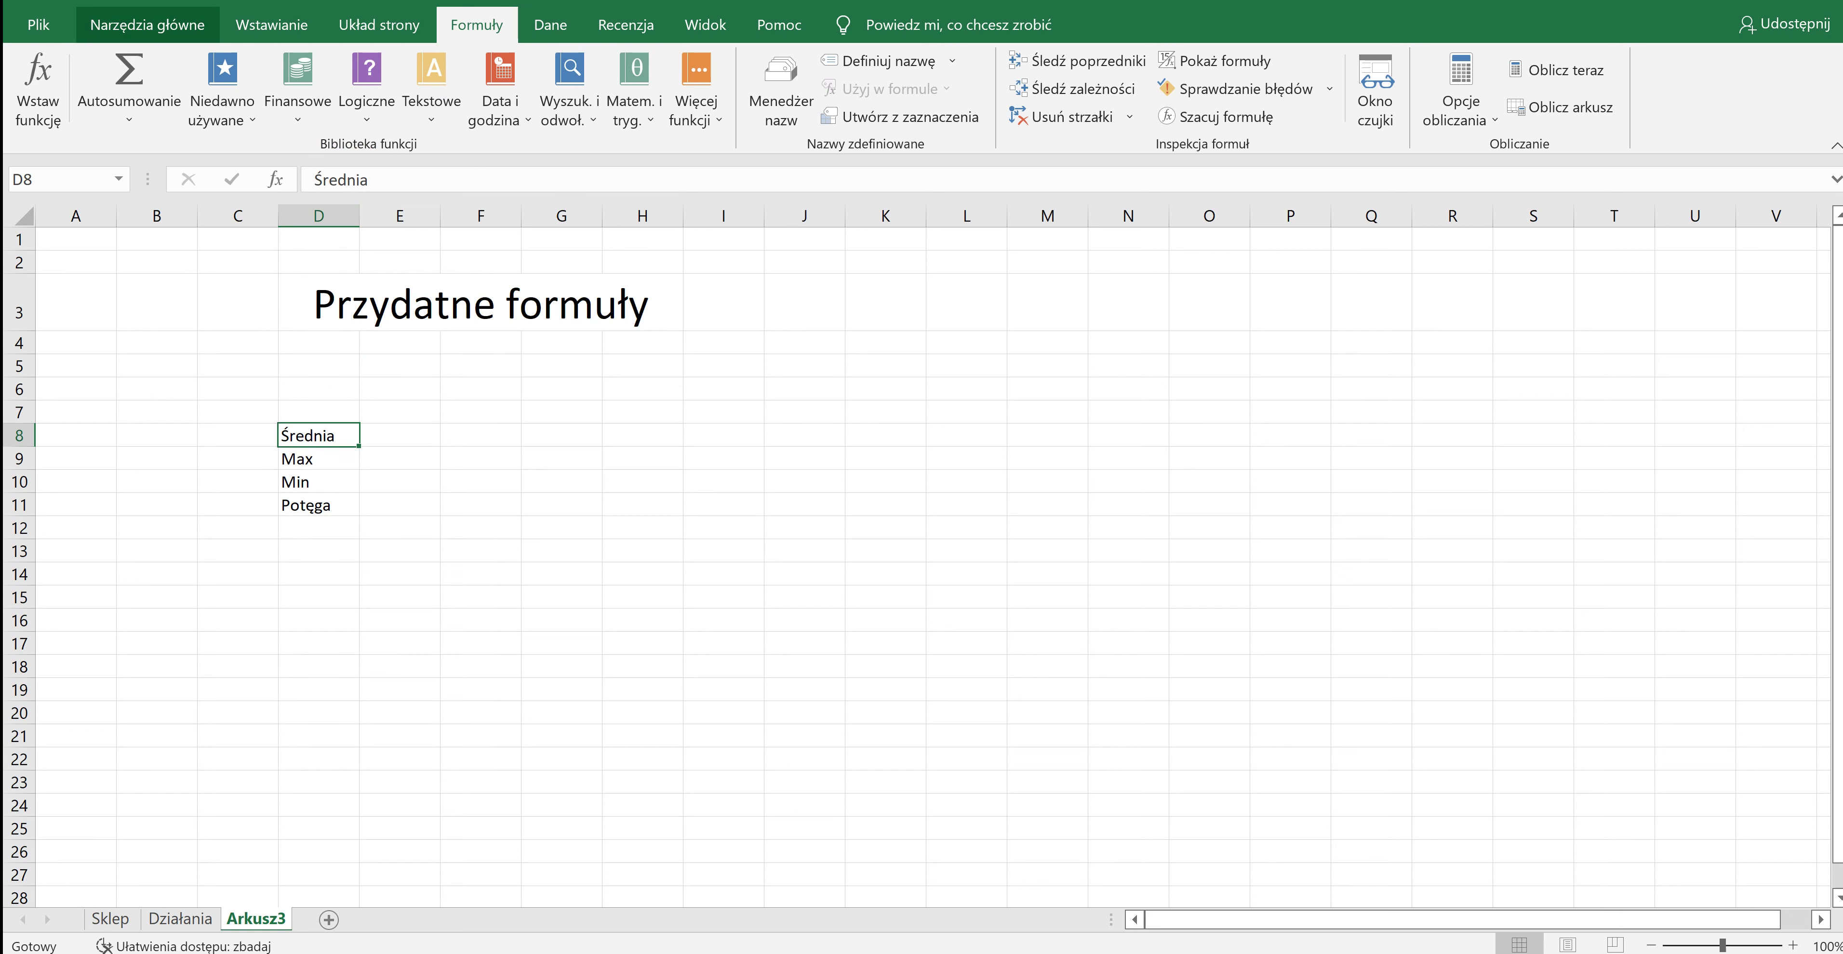
click(147, 24)
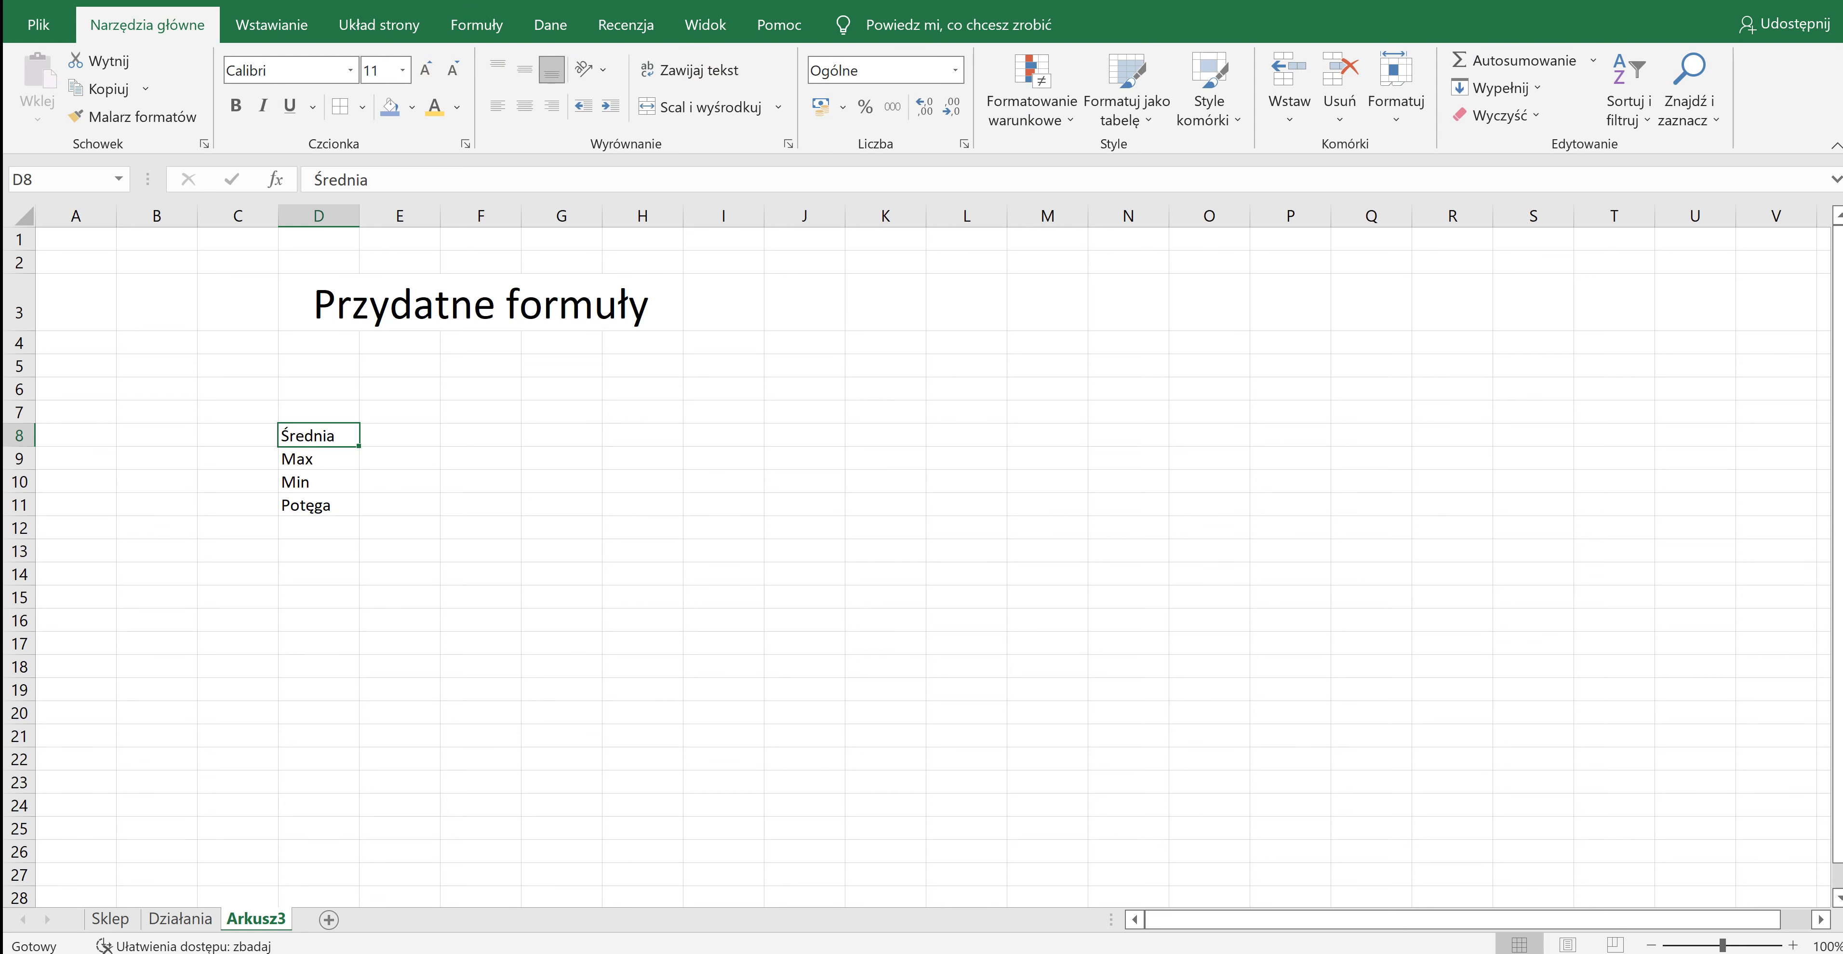
Relocate the four labels Średnia, Max, Min and Potęga from D8:D11 to C5:C8.
drag(319, 435, 318, 528)
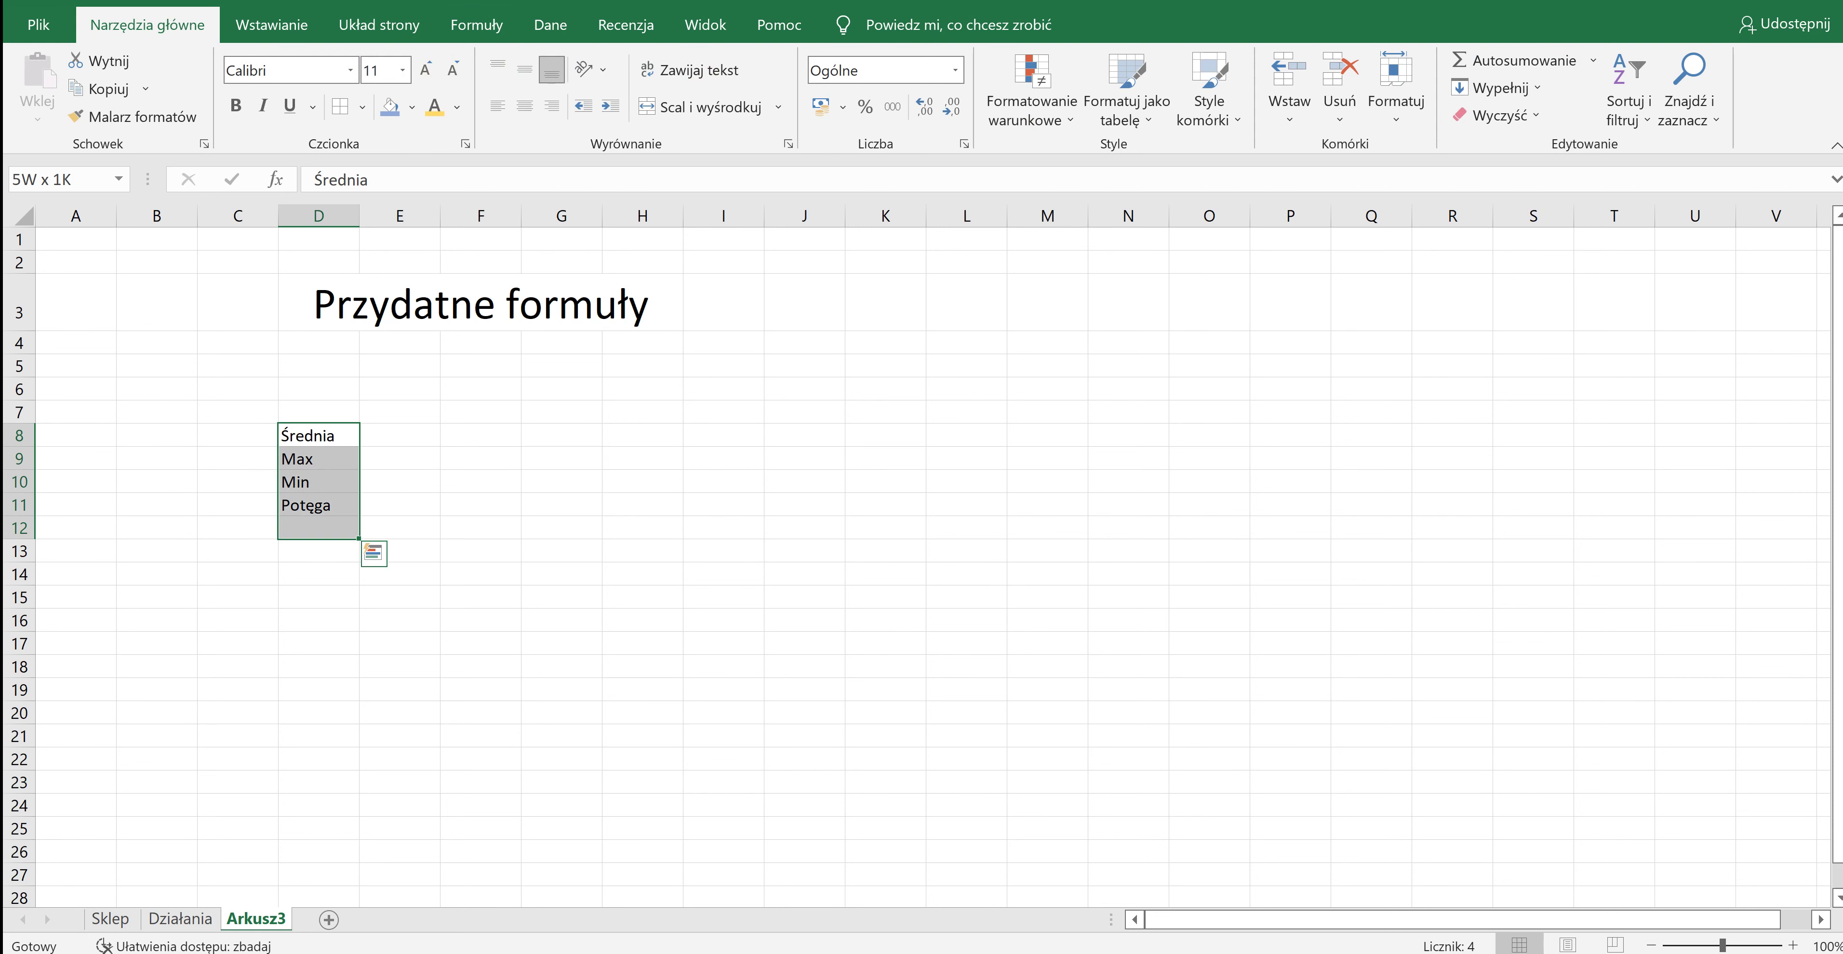
key(shift+Up)
key(ctrl+c)
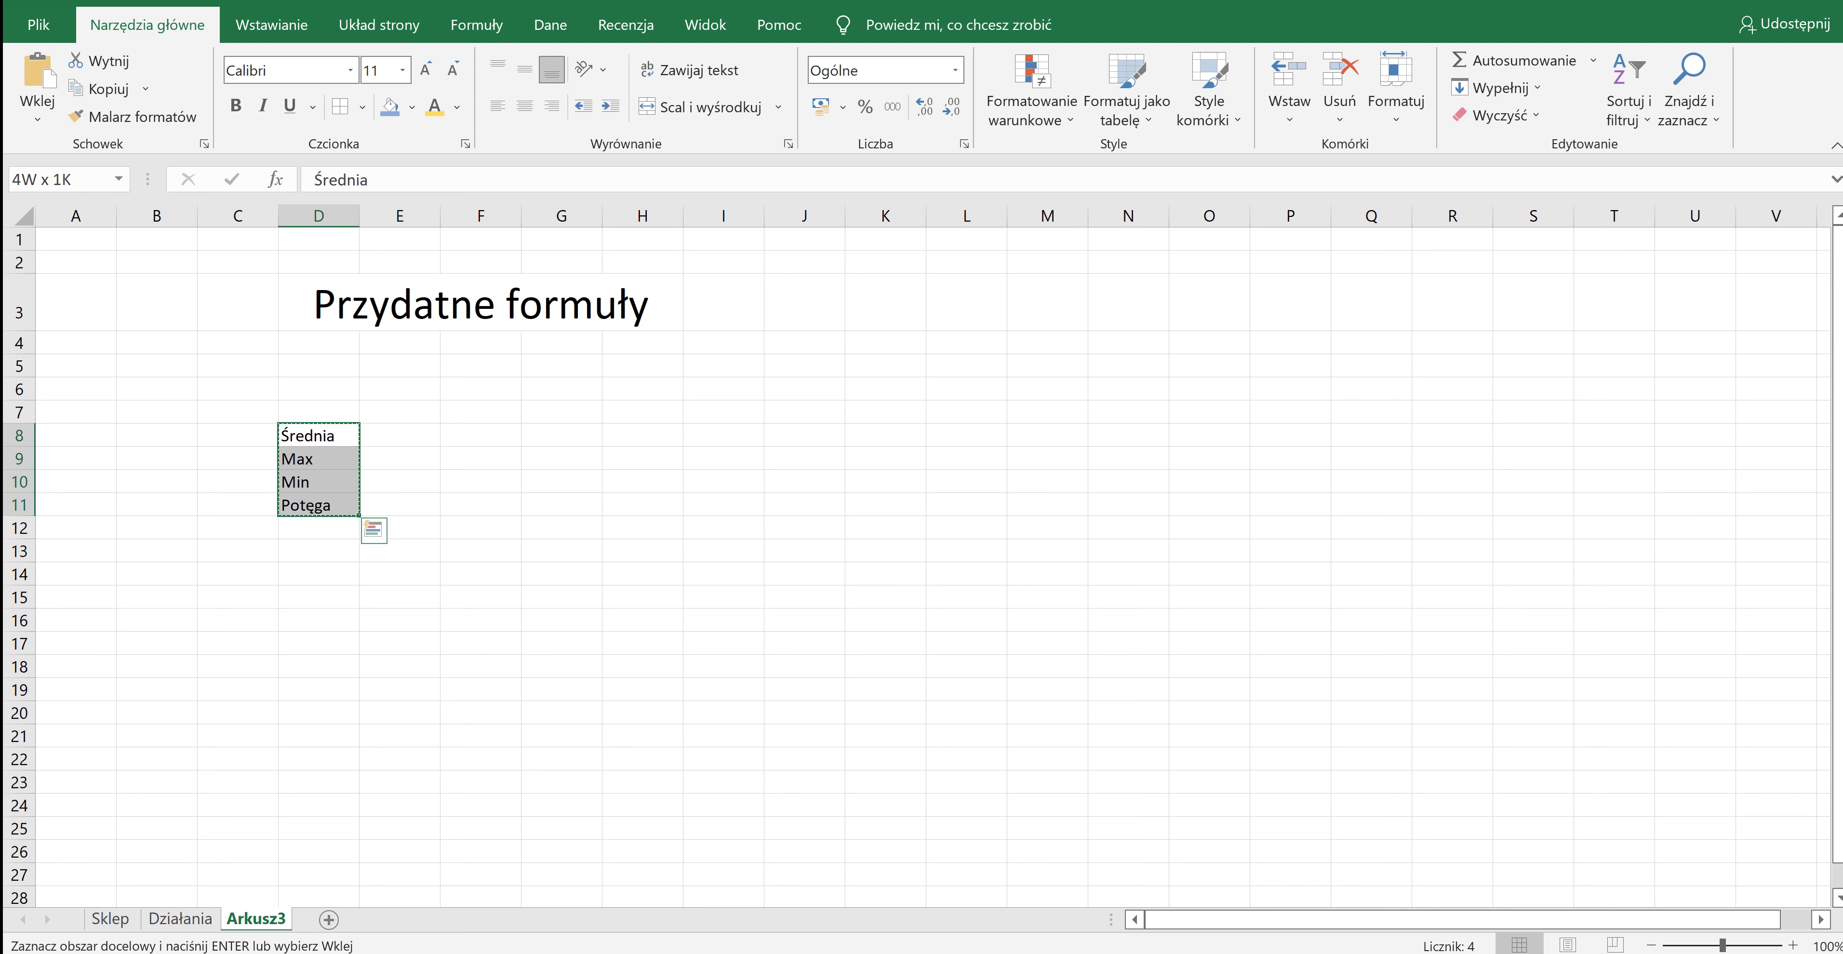
click(238, 365)
key(ctrl+v)
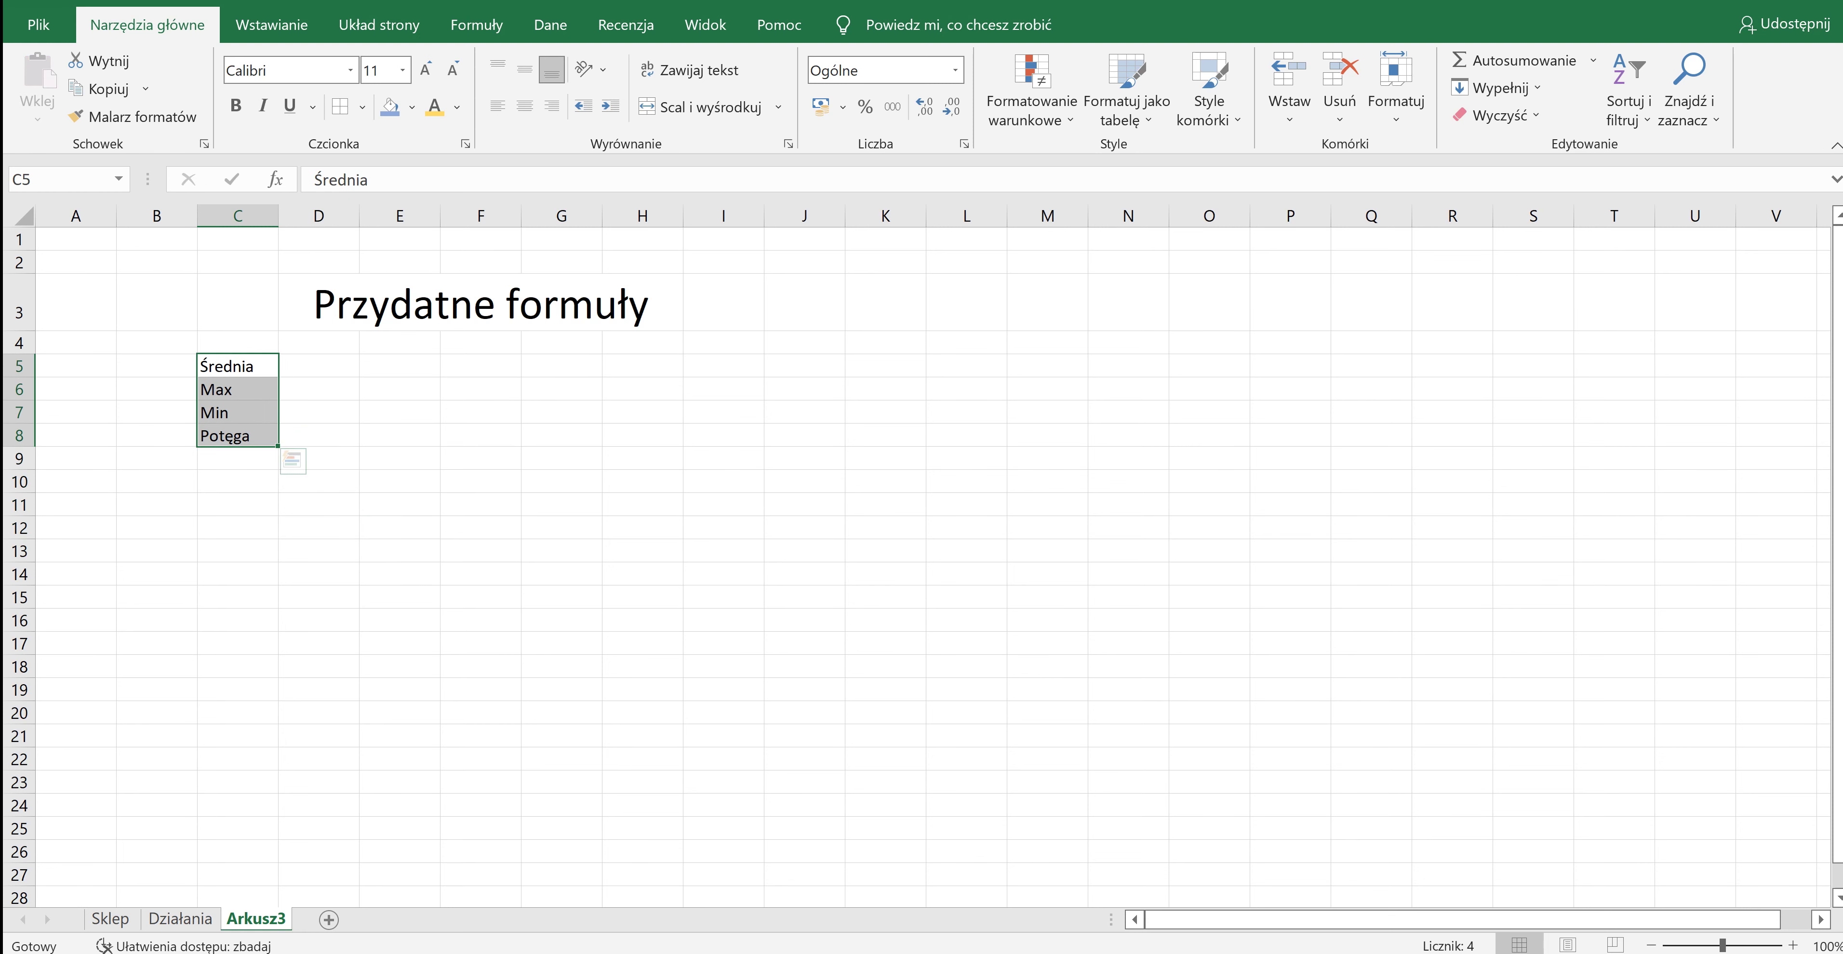
click(542, 476)
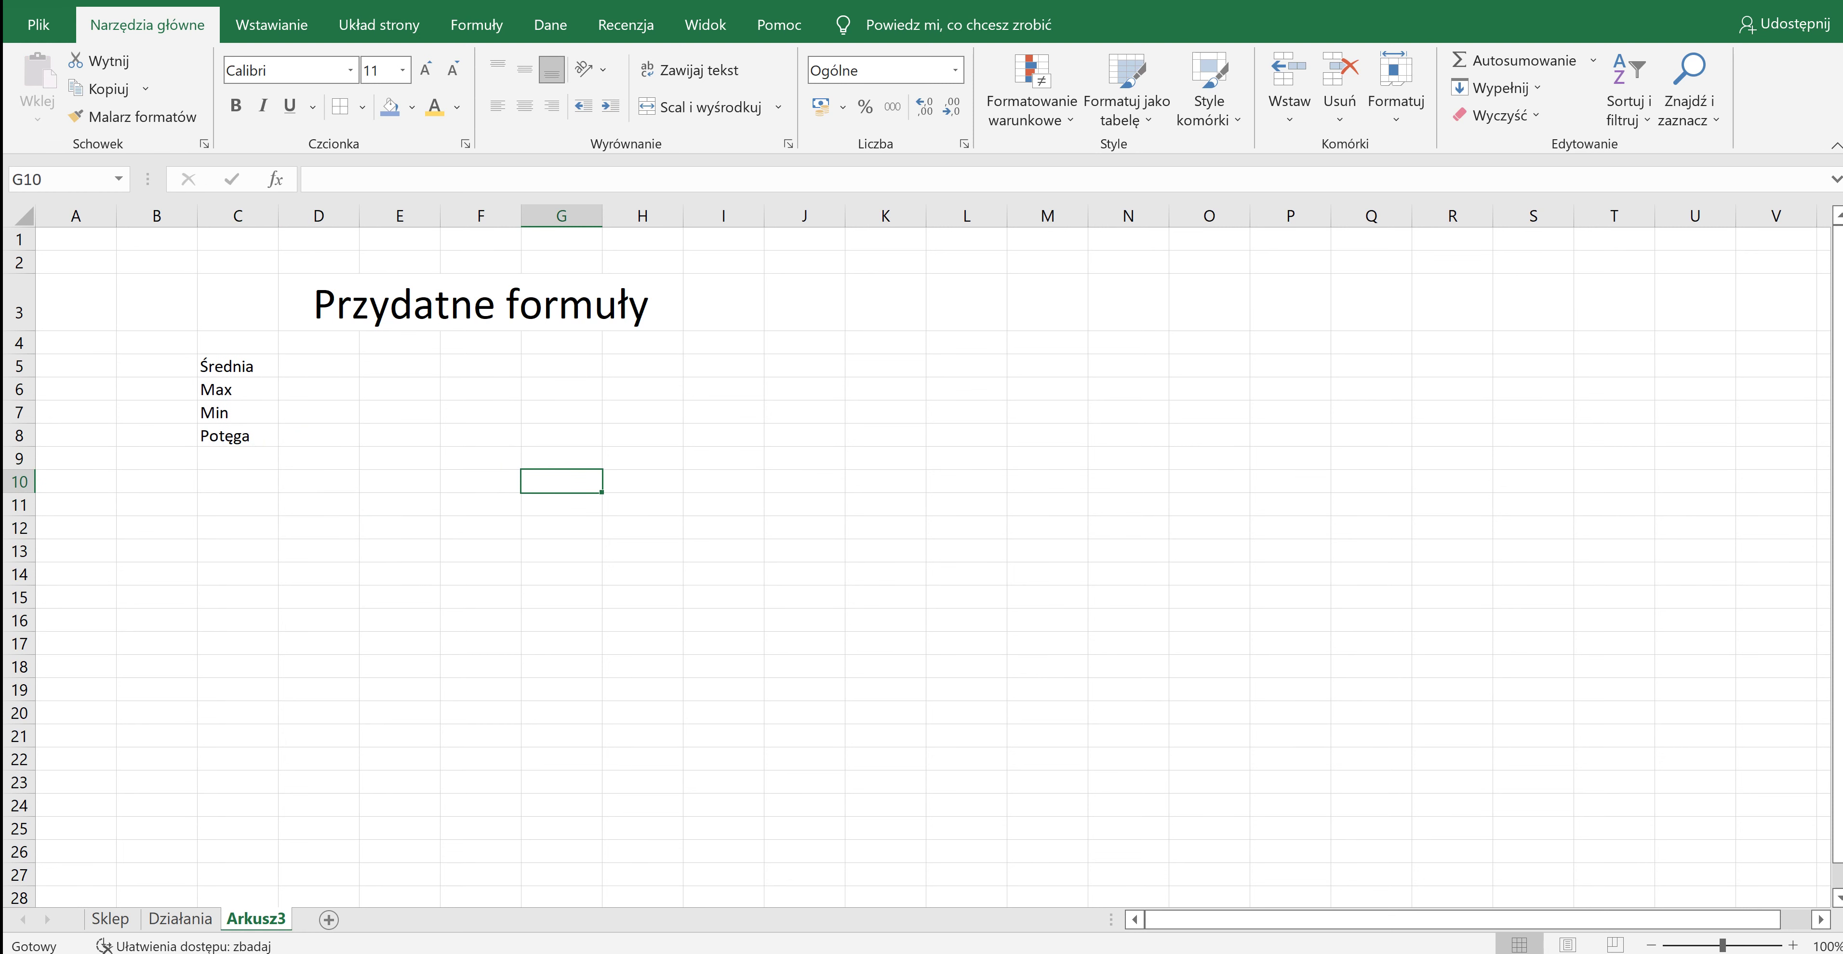
Fill M4:M16 with the series 1 to 13 from starting values 1 and 2.
click(1047, 341)
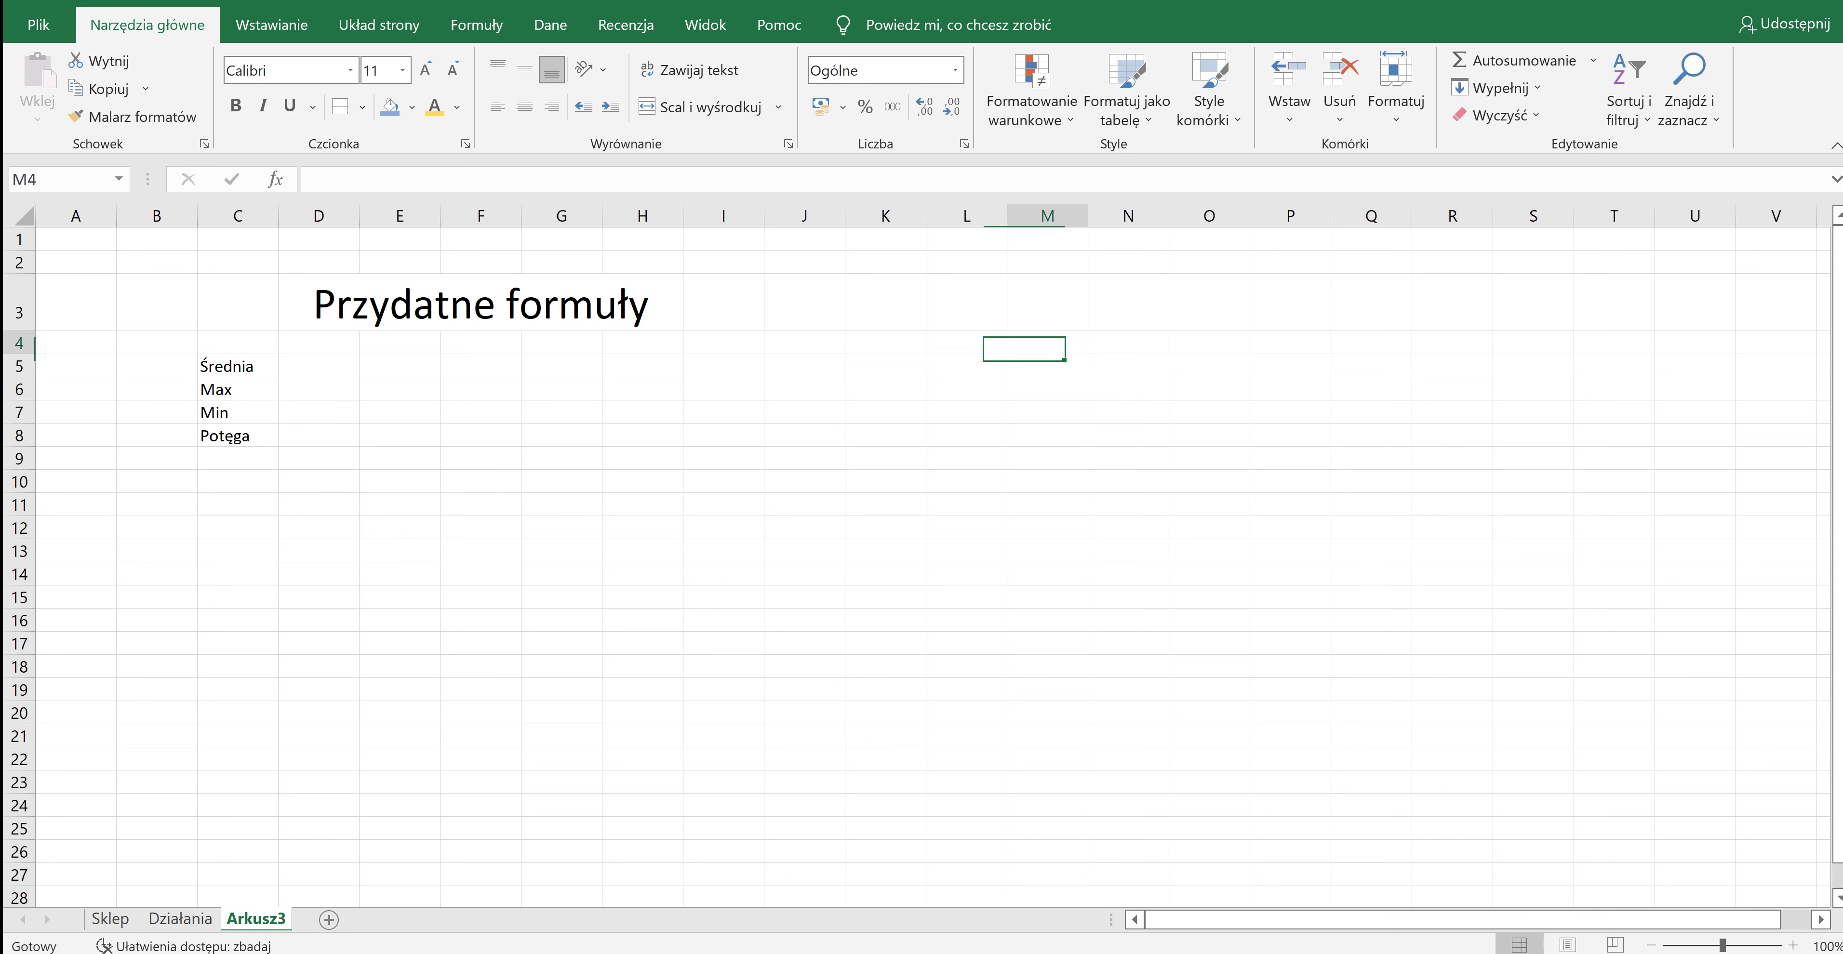
text(1)
key(Return)
text(2)
key(Return)
key(Up)
key(Up)
drag(1046, 342, 1089, 619)
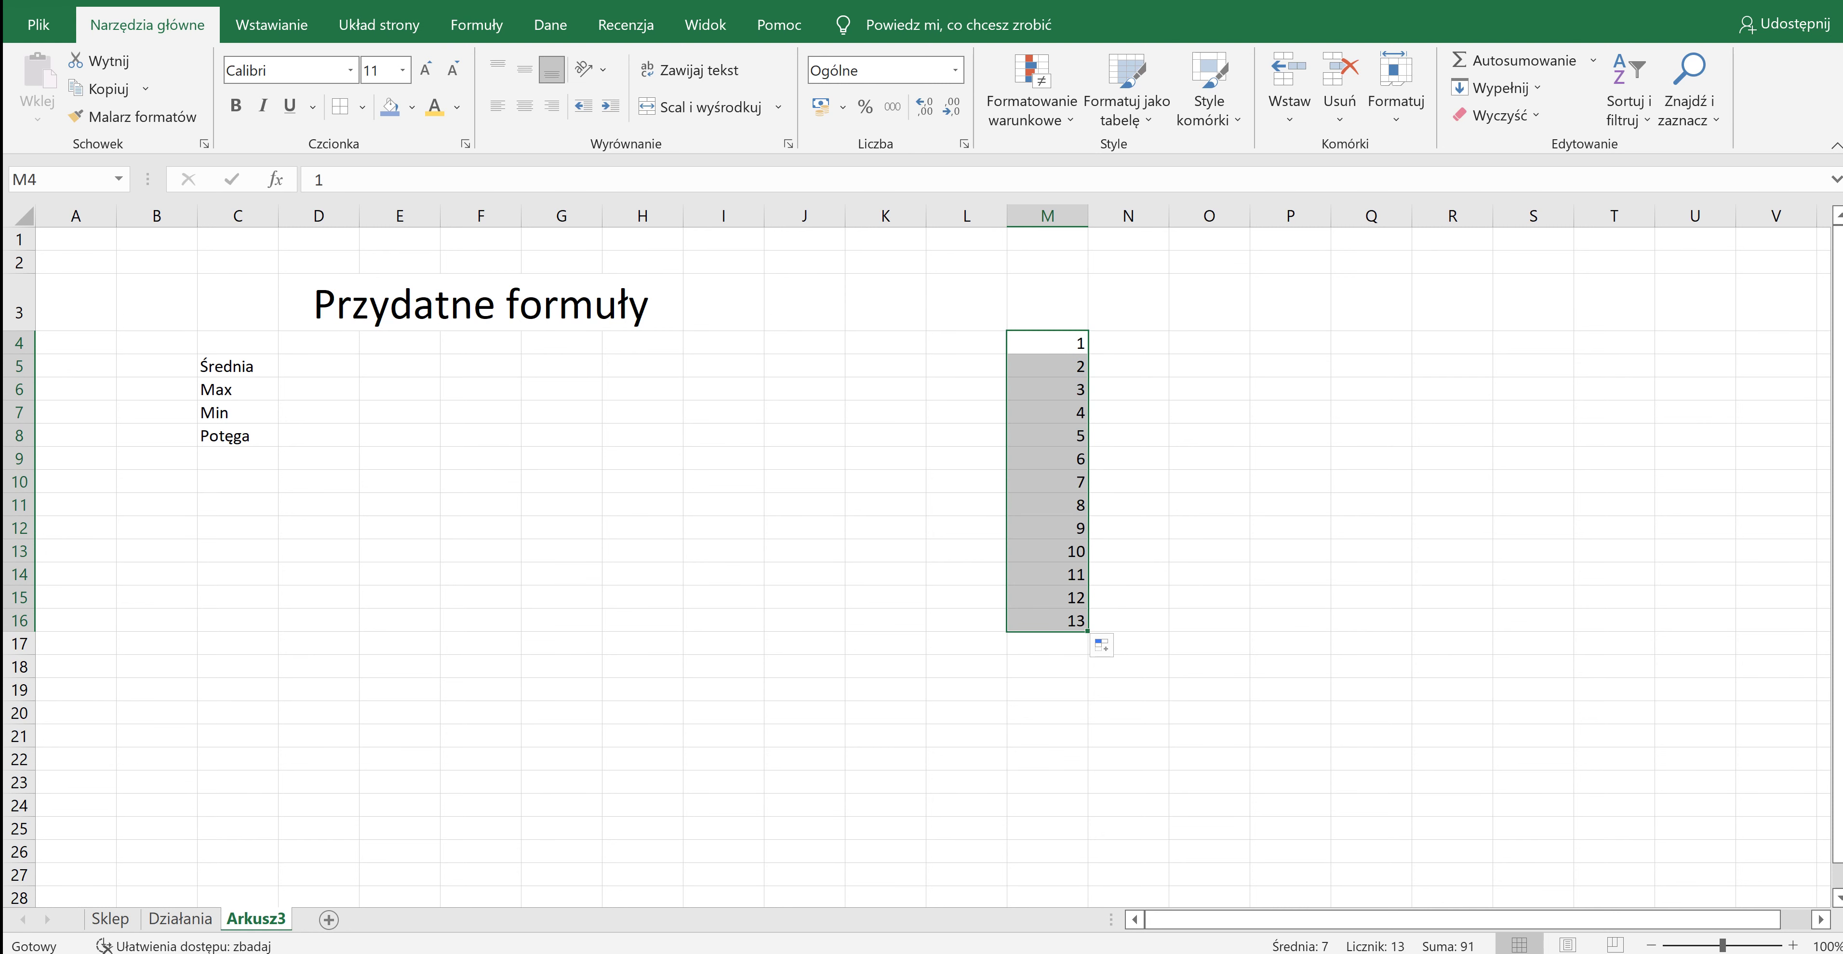
click(1209, 551)
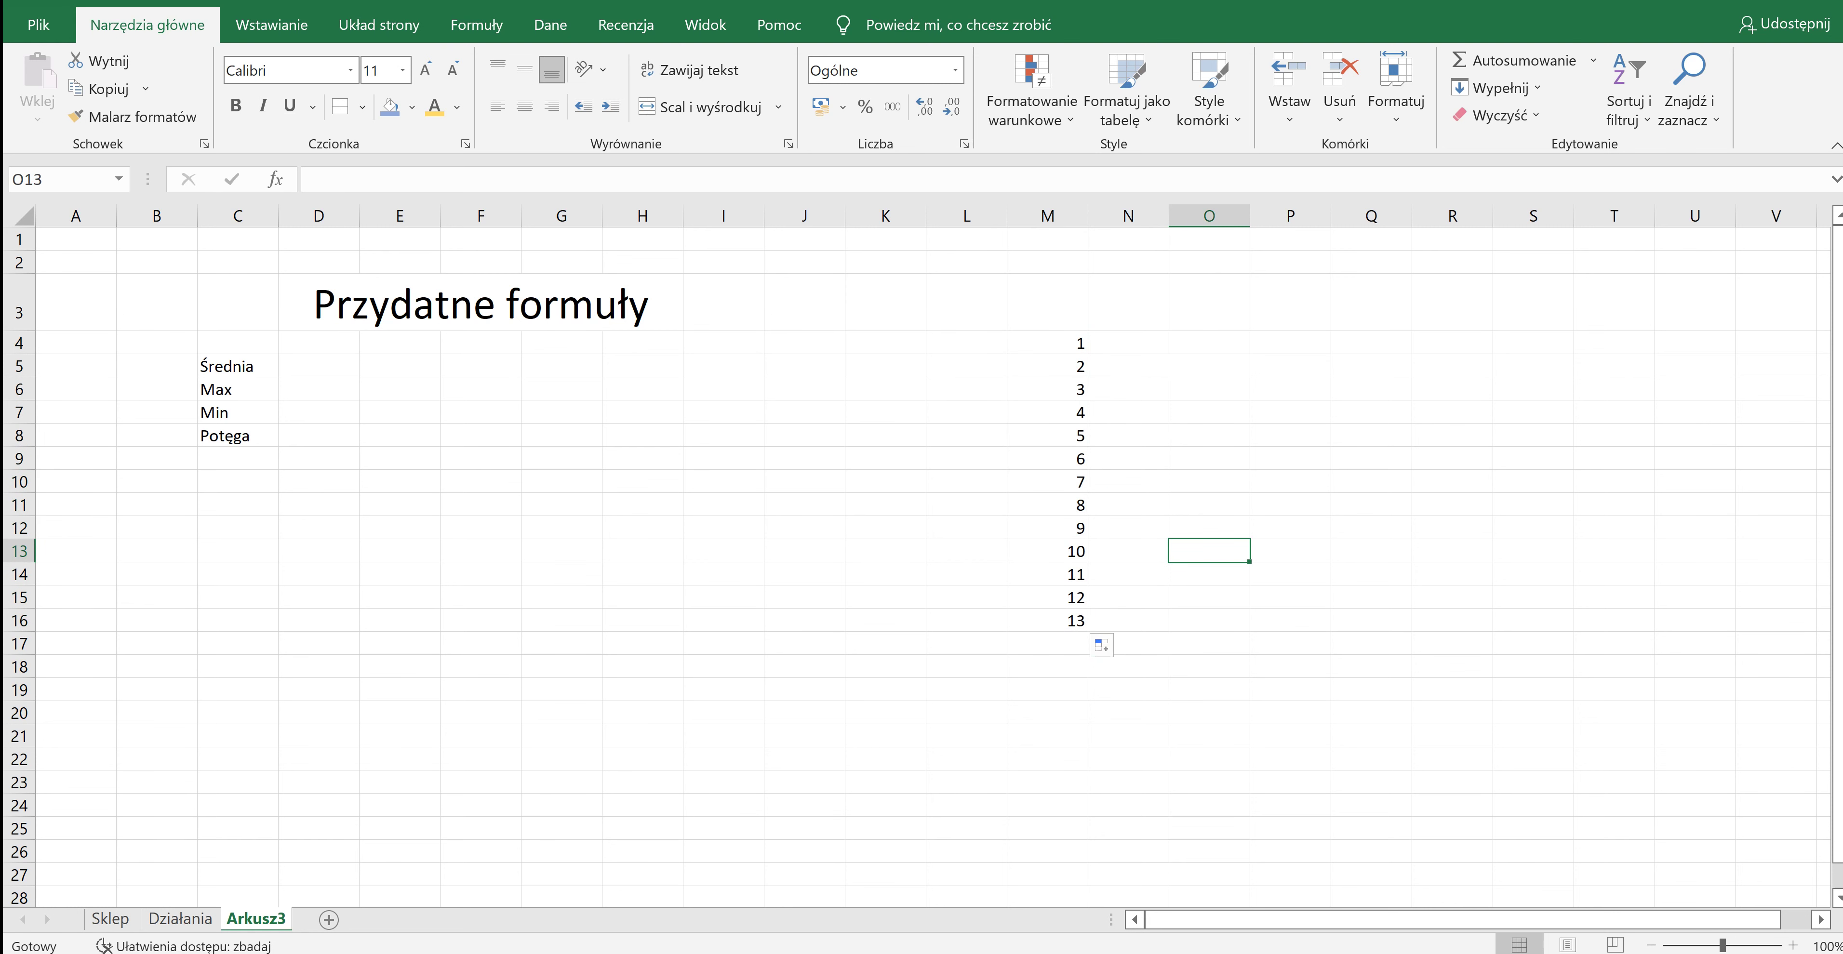
click(1047, 343)
click(1047, 482)
click(1047, 597)
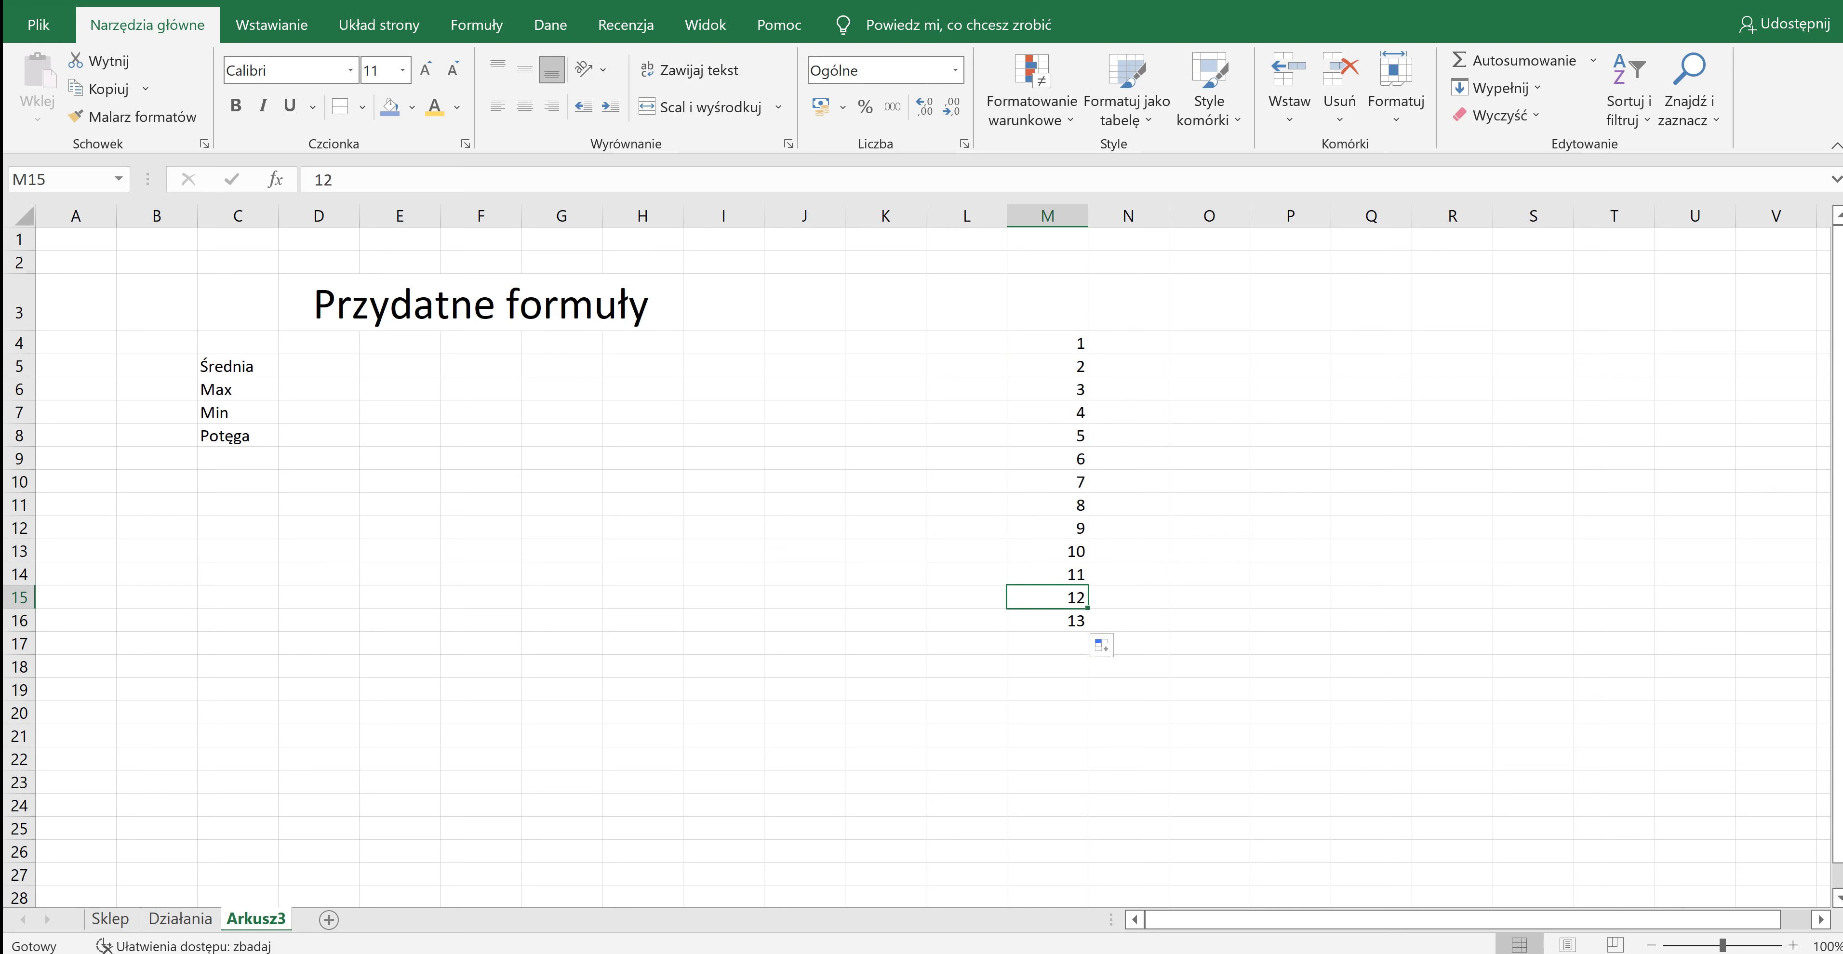
Enter the starting even values 2, 4 and 6 in N4:N6.
click(1128, 344)
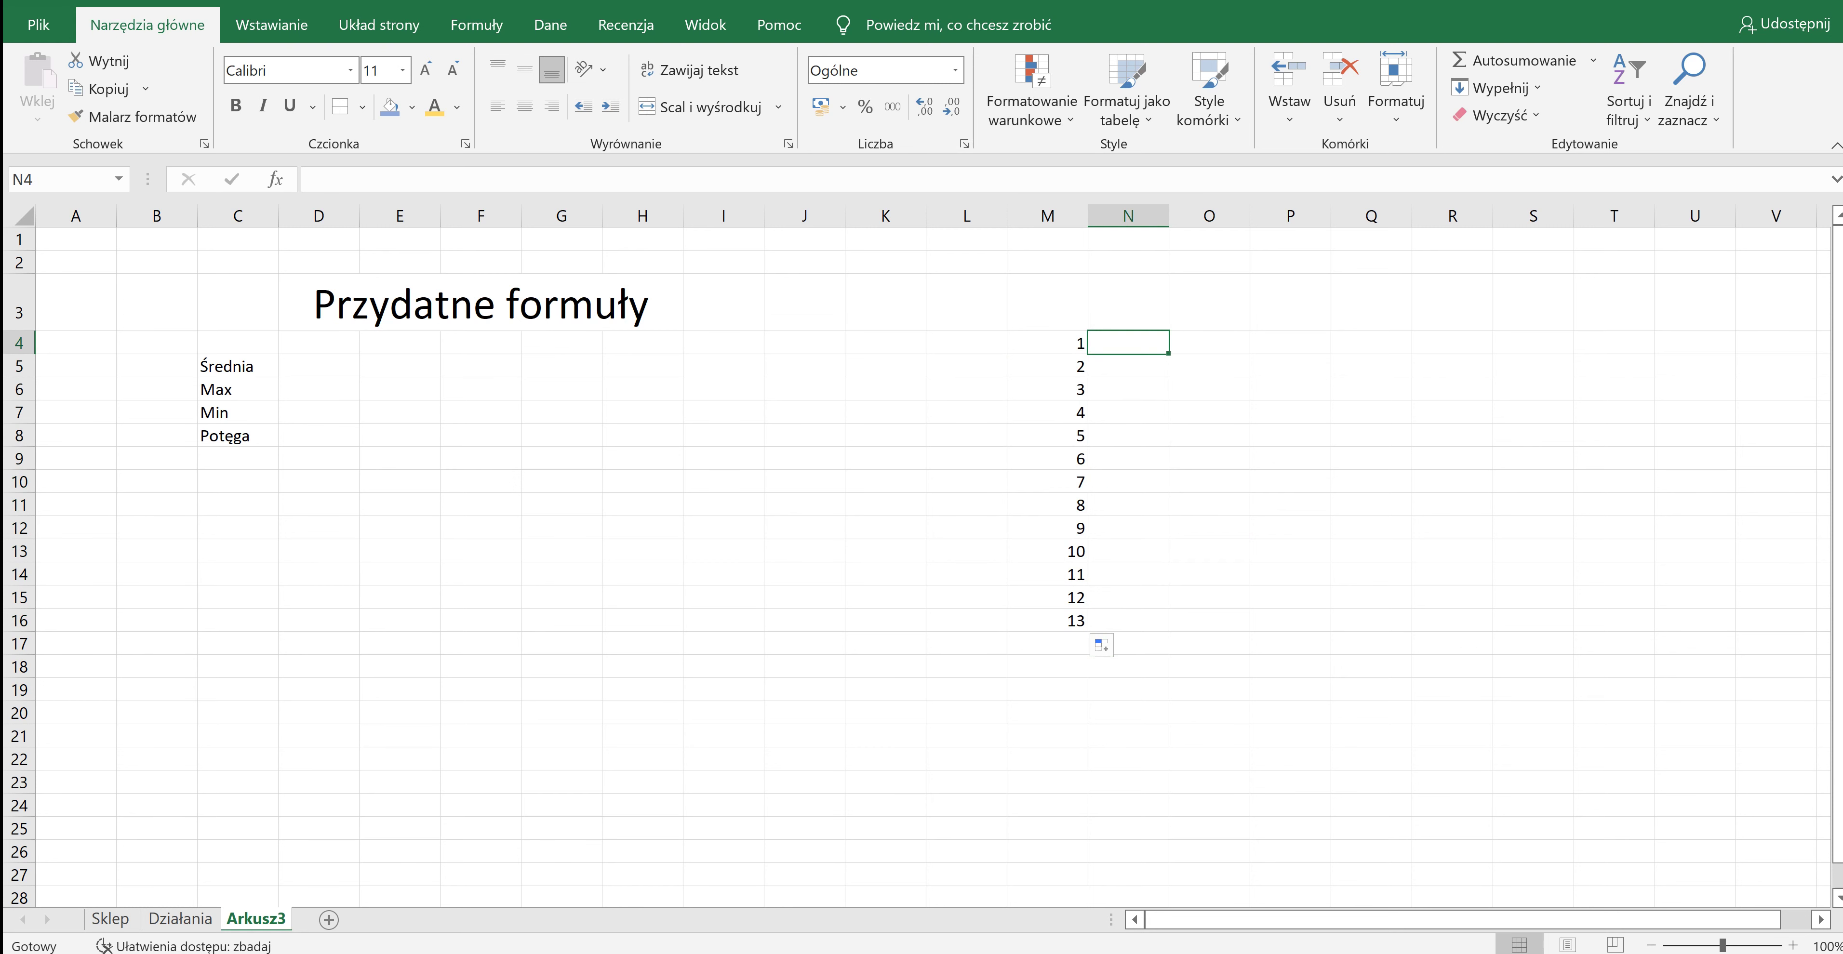
text(2)
key(Return)
text(4)
key(Return)
text(6)
key(Return)
Extend the even series down to N16 ending at 26, then select M4:M16.
click(1128, 367)
drag(1128, 343, 1168, 608)
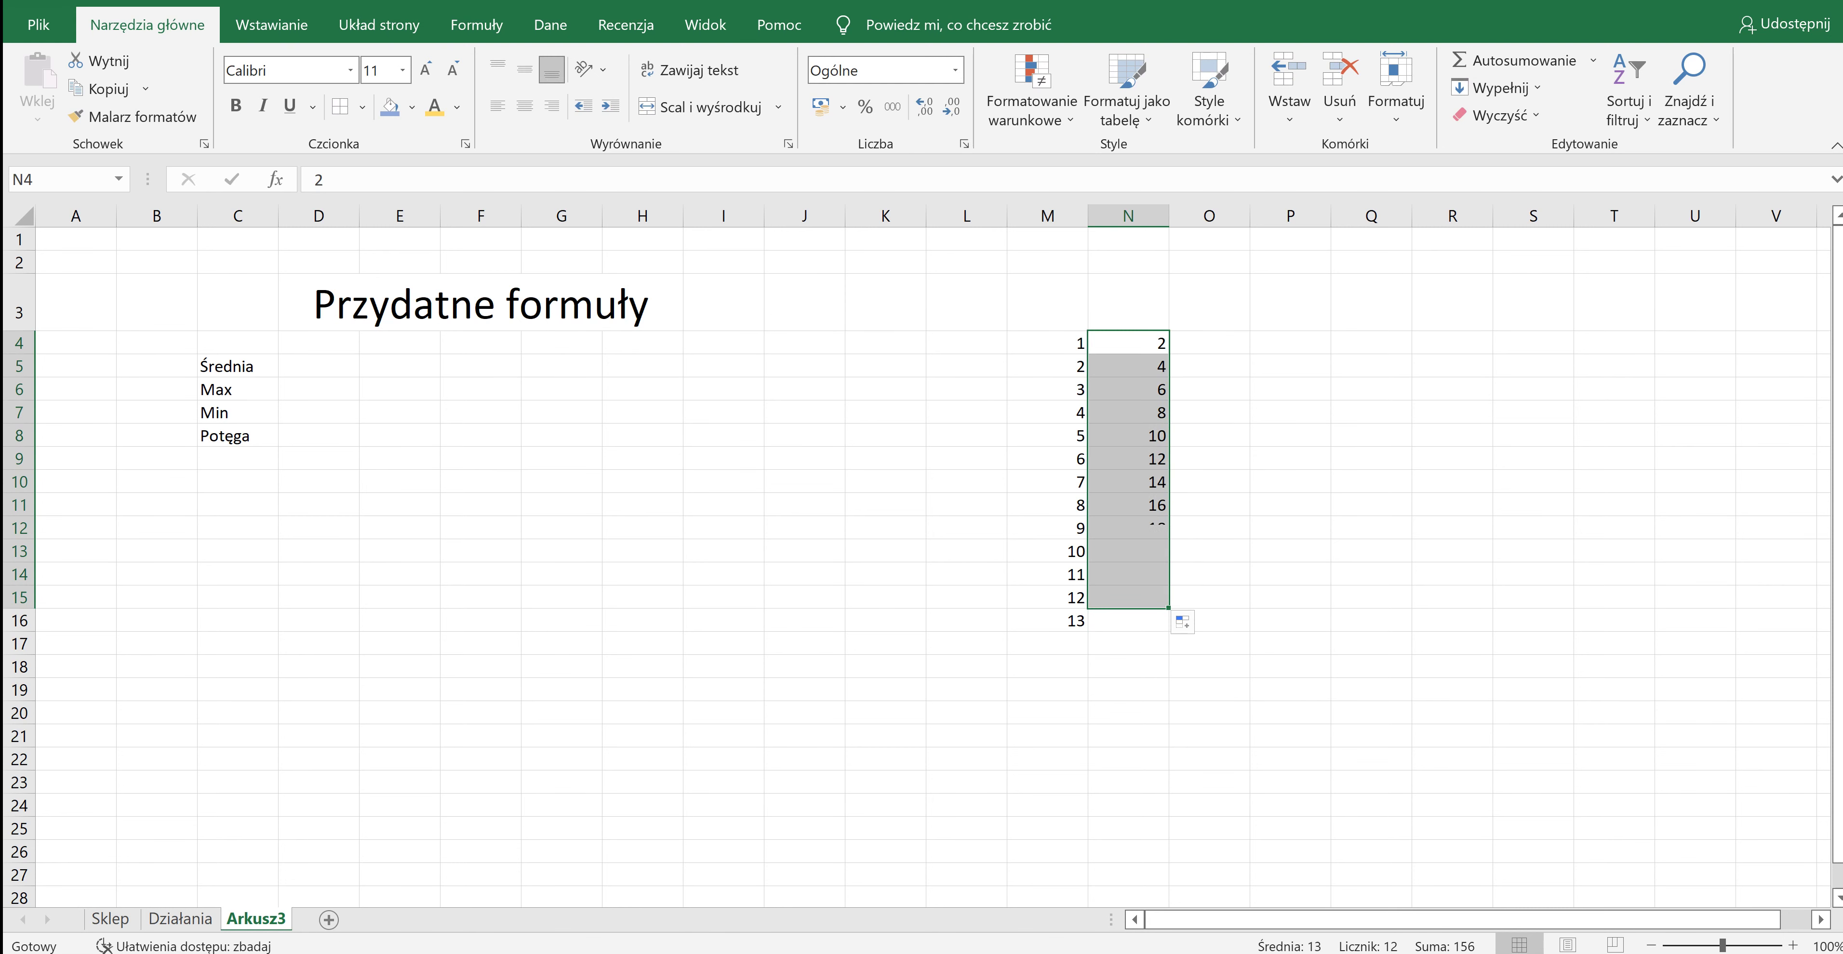
drag(1169, 608, 1168, 631)
click(1290, 551)
click(1129, 366)
click(1128, 458)
click(1128, 620)
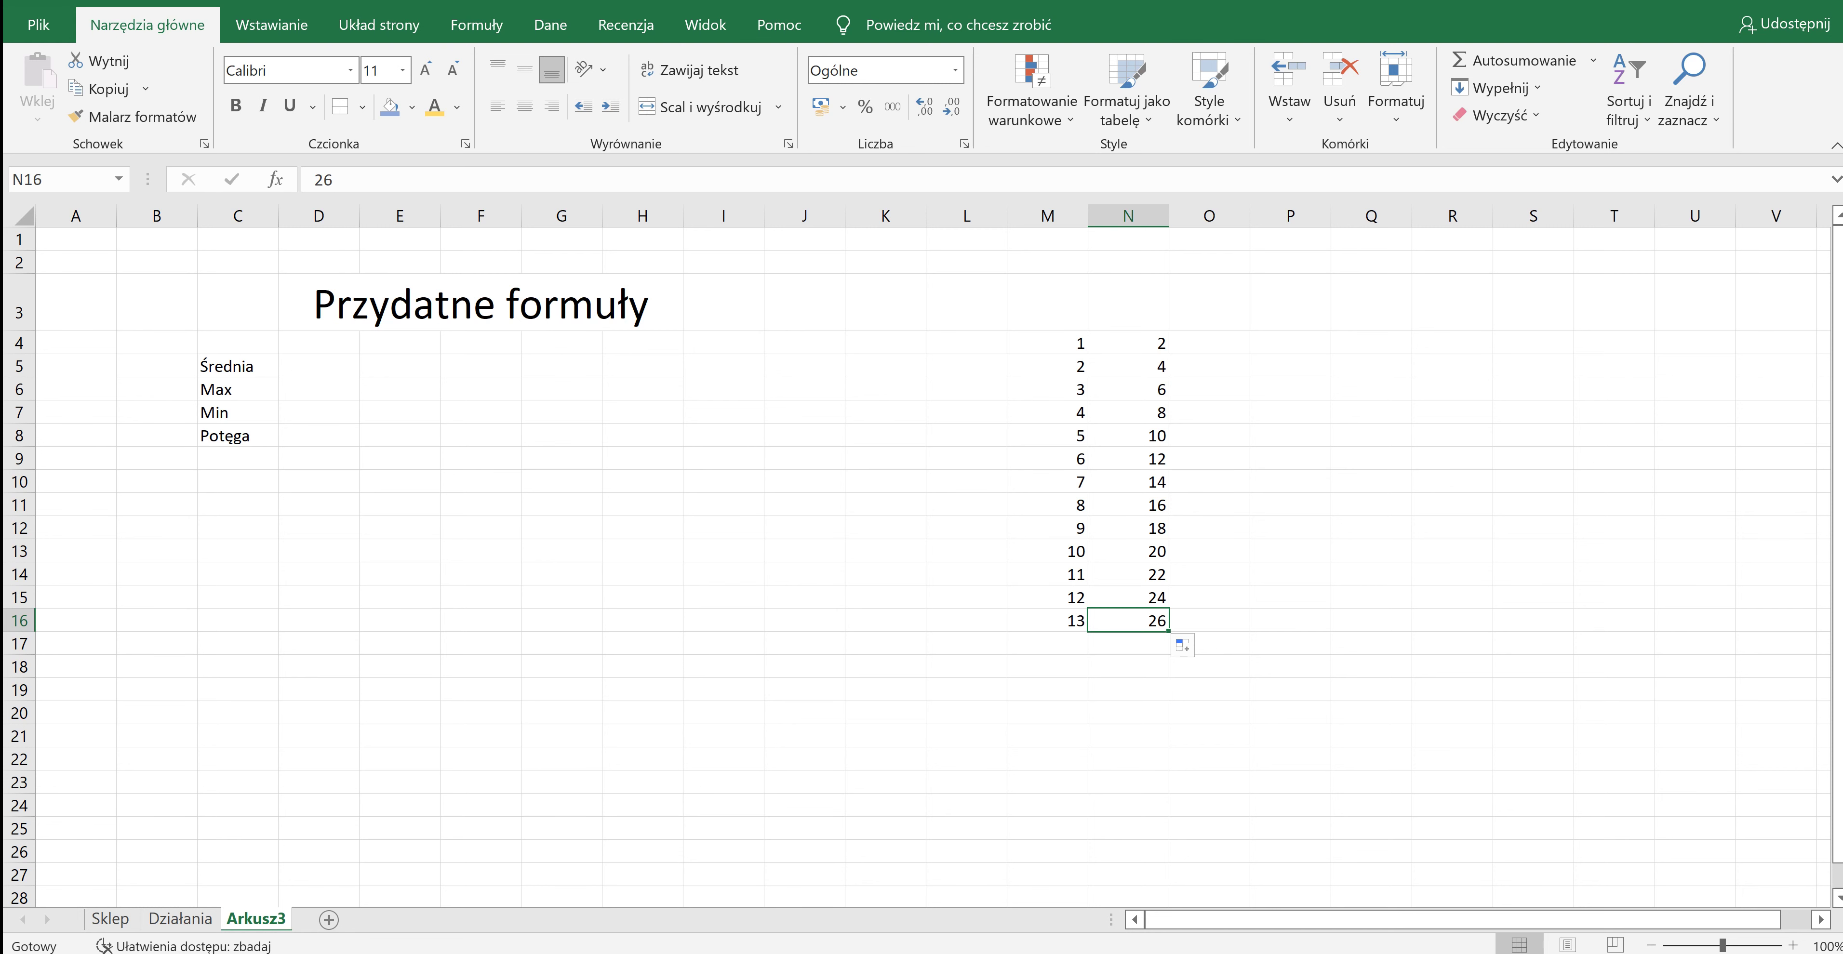
drag(1047, 343, 1047, 620)
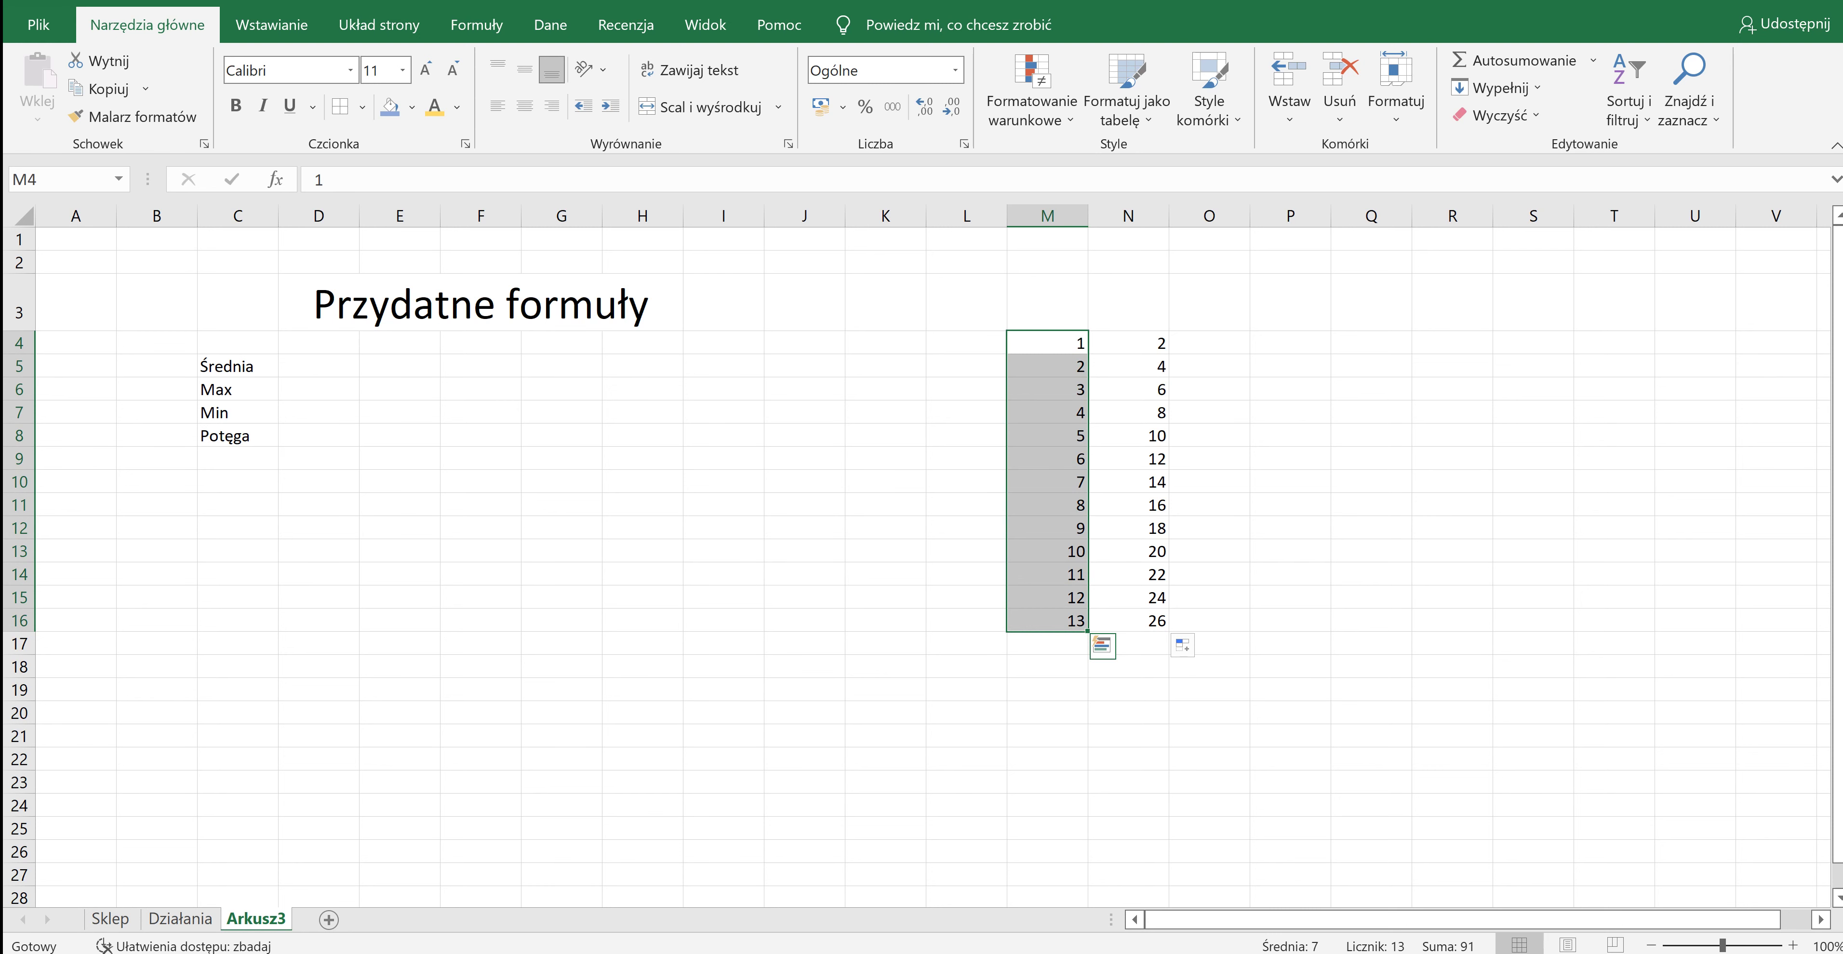
click(1048, 690)
text(=sum)
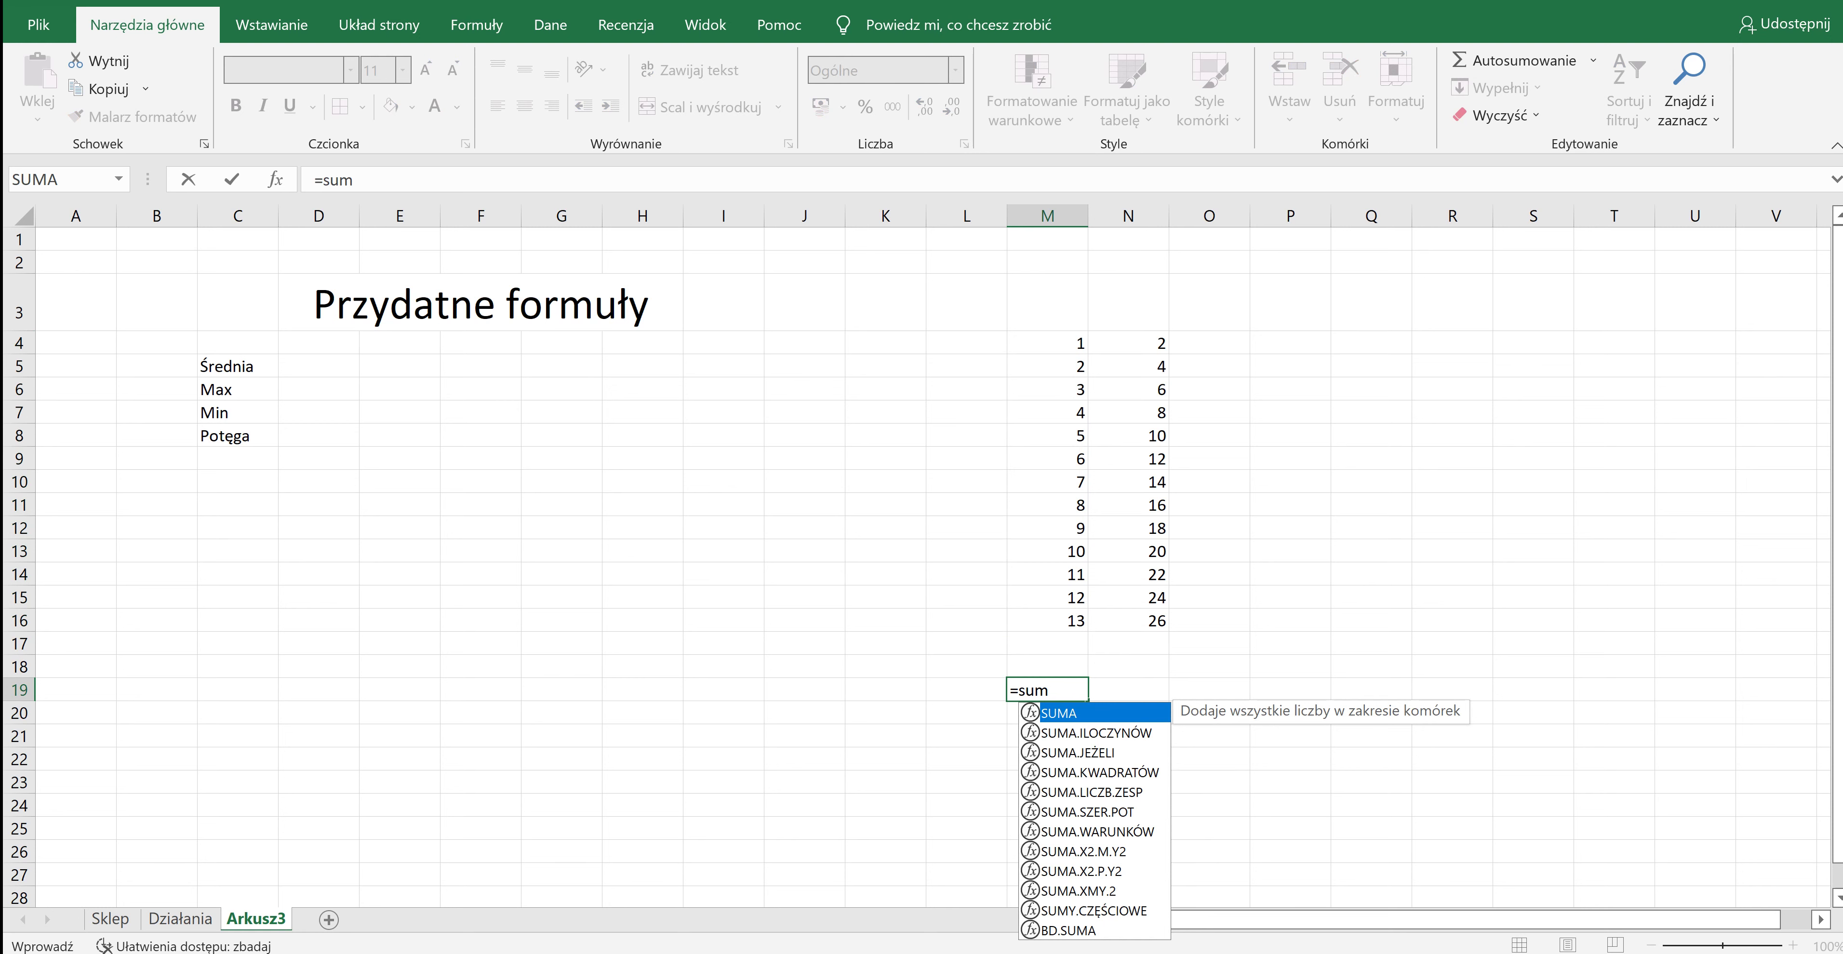
key(Tab)
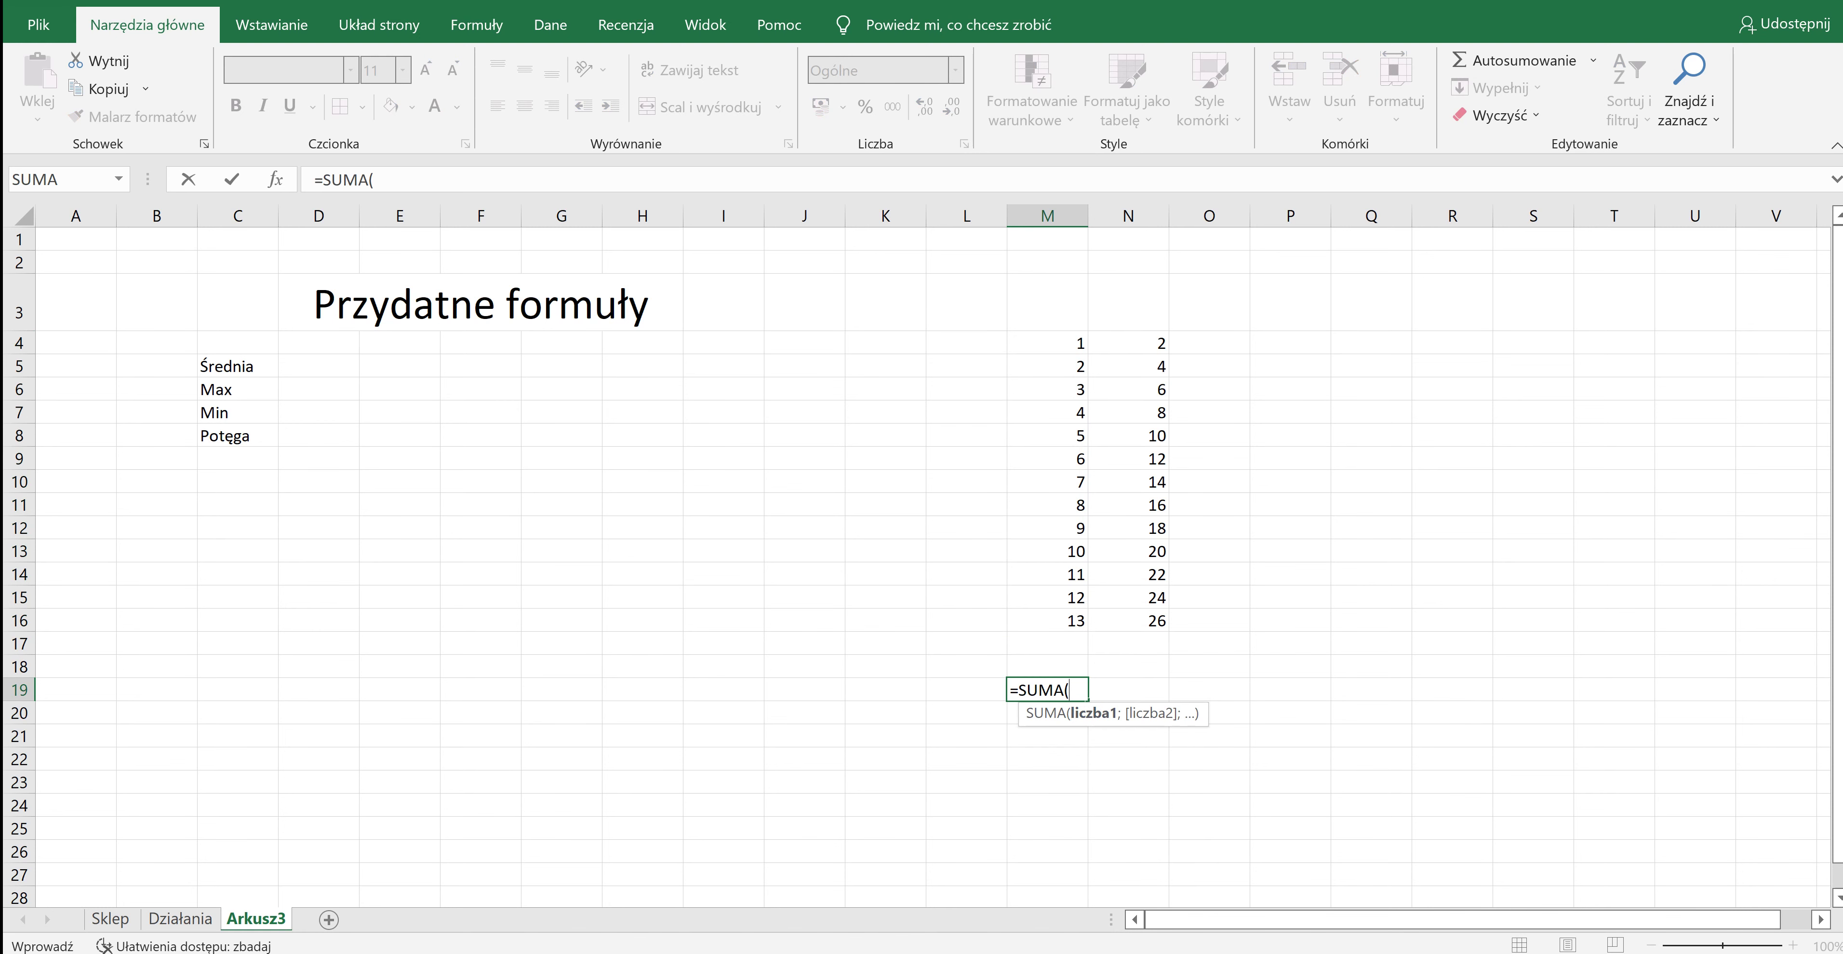
click(1047, 343)
drag(1048, 342, 1047, 621)
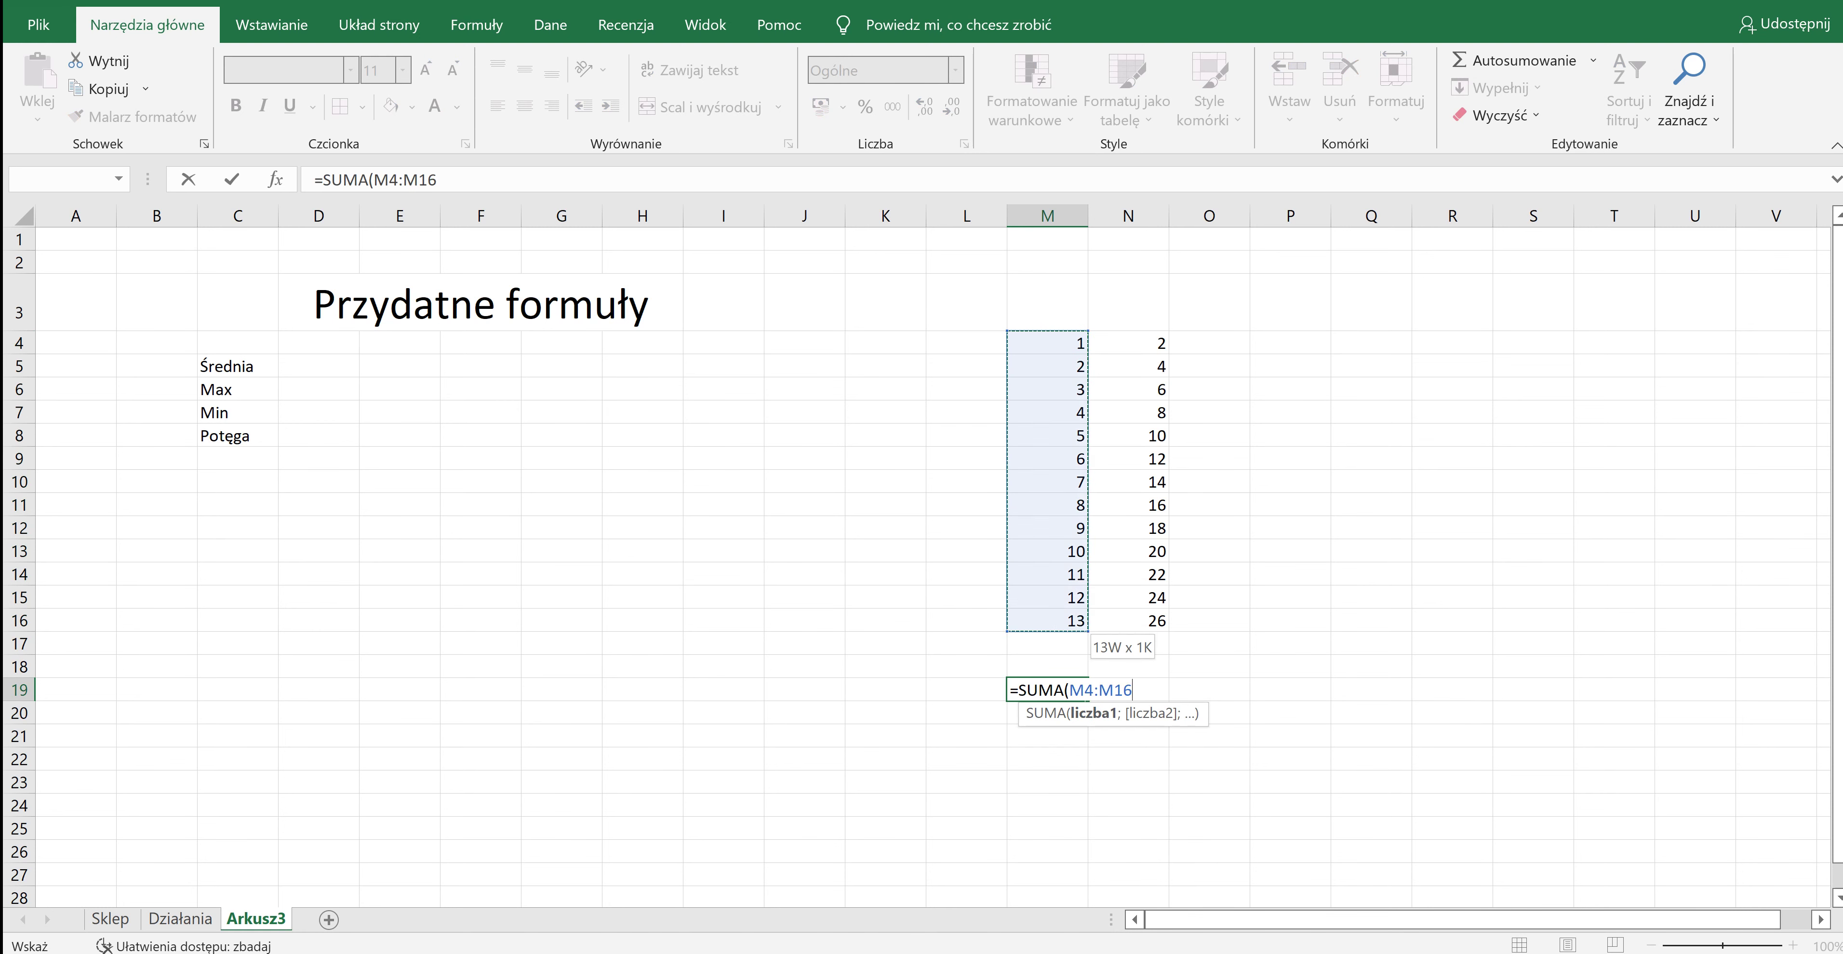
key(Return)
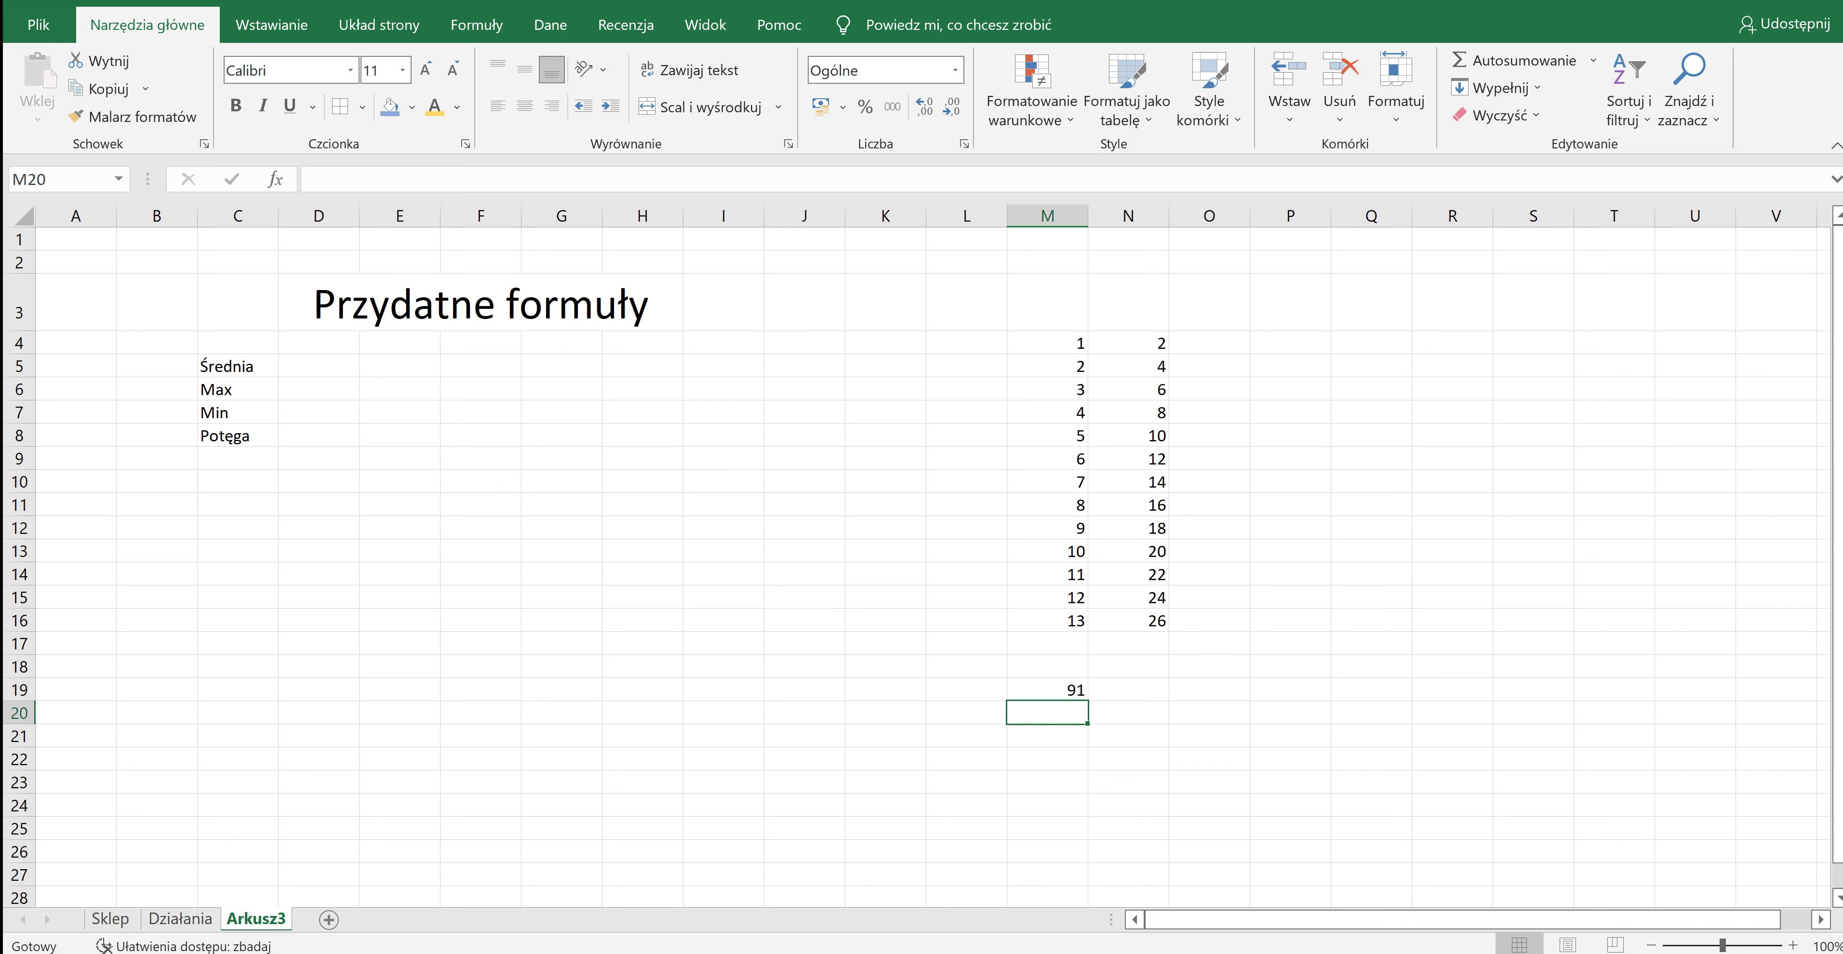
drag(1047, 343, 1047, 620)
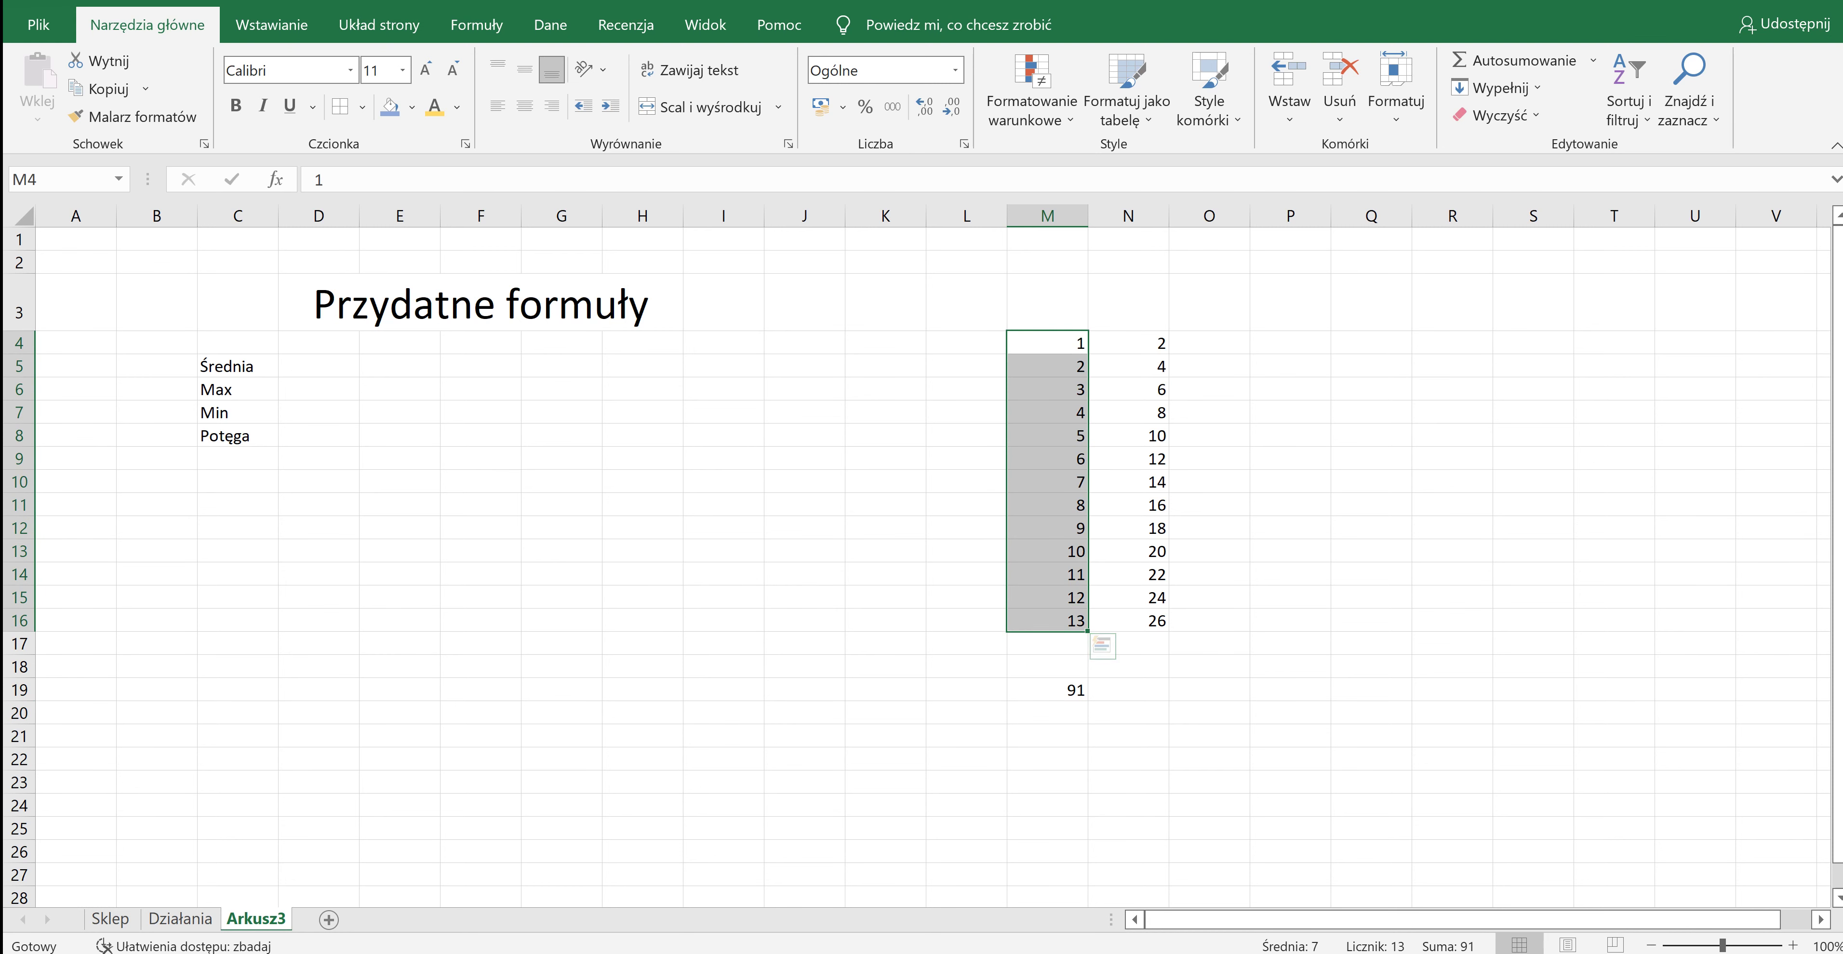
click(1048, 713)
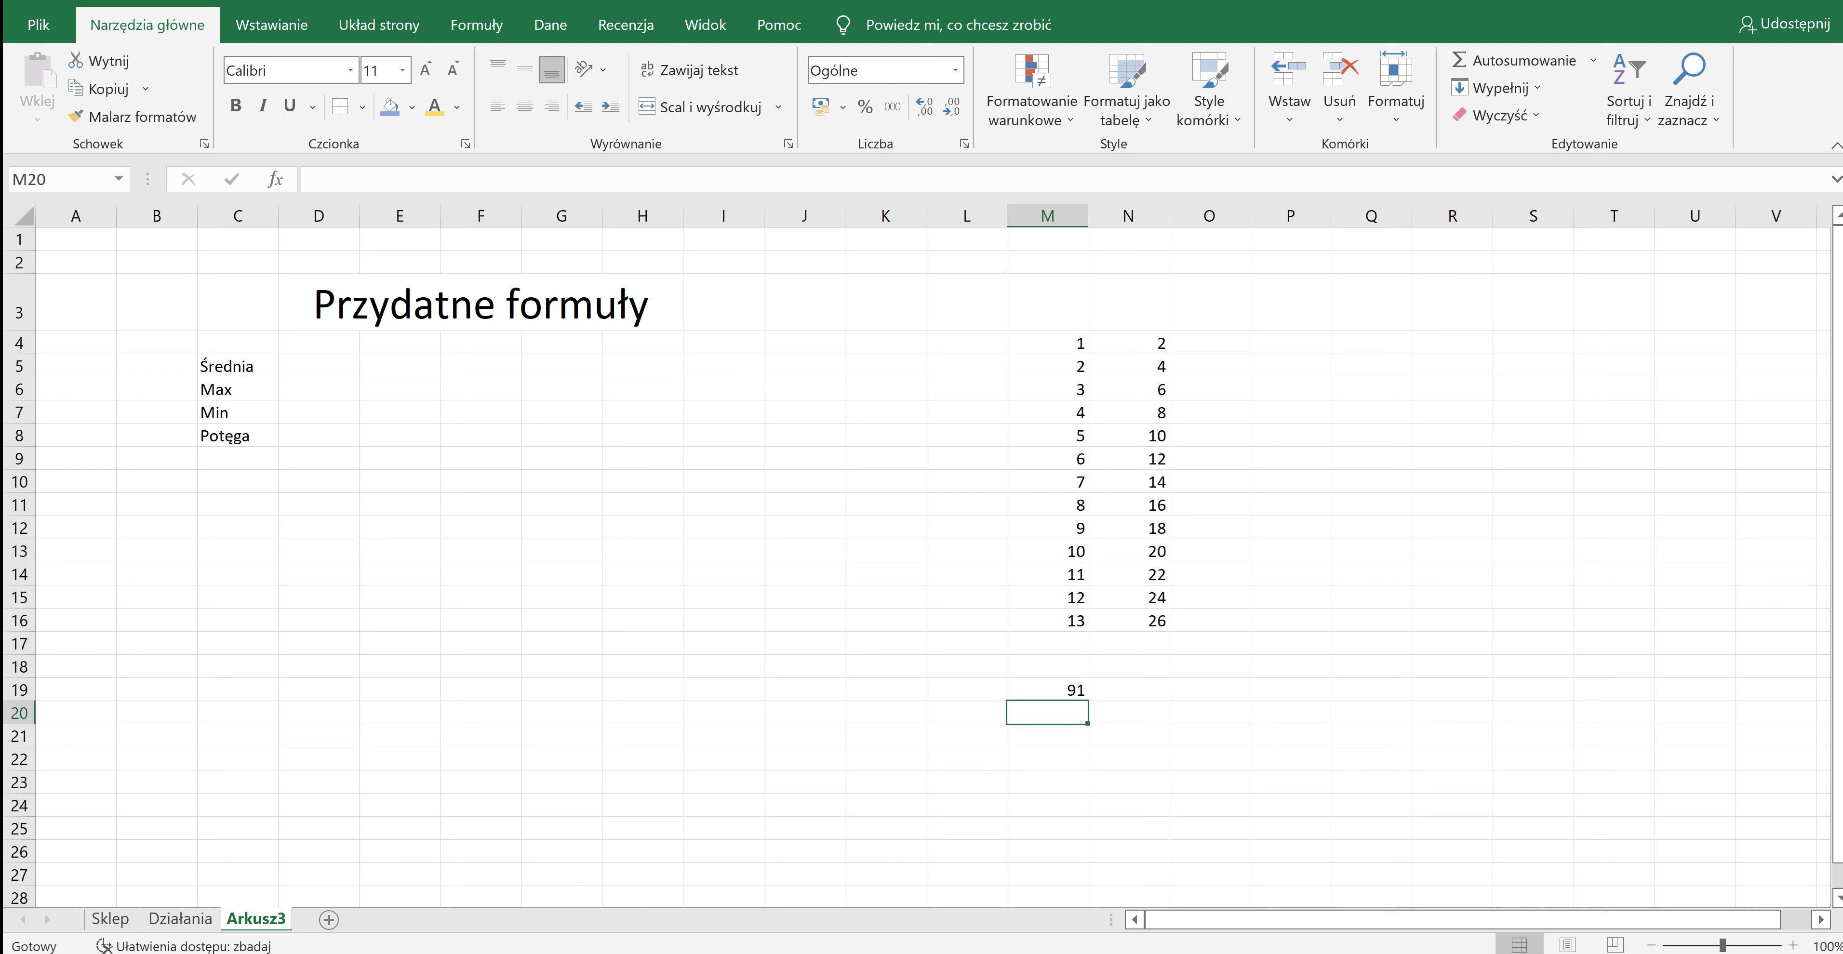
text(=)
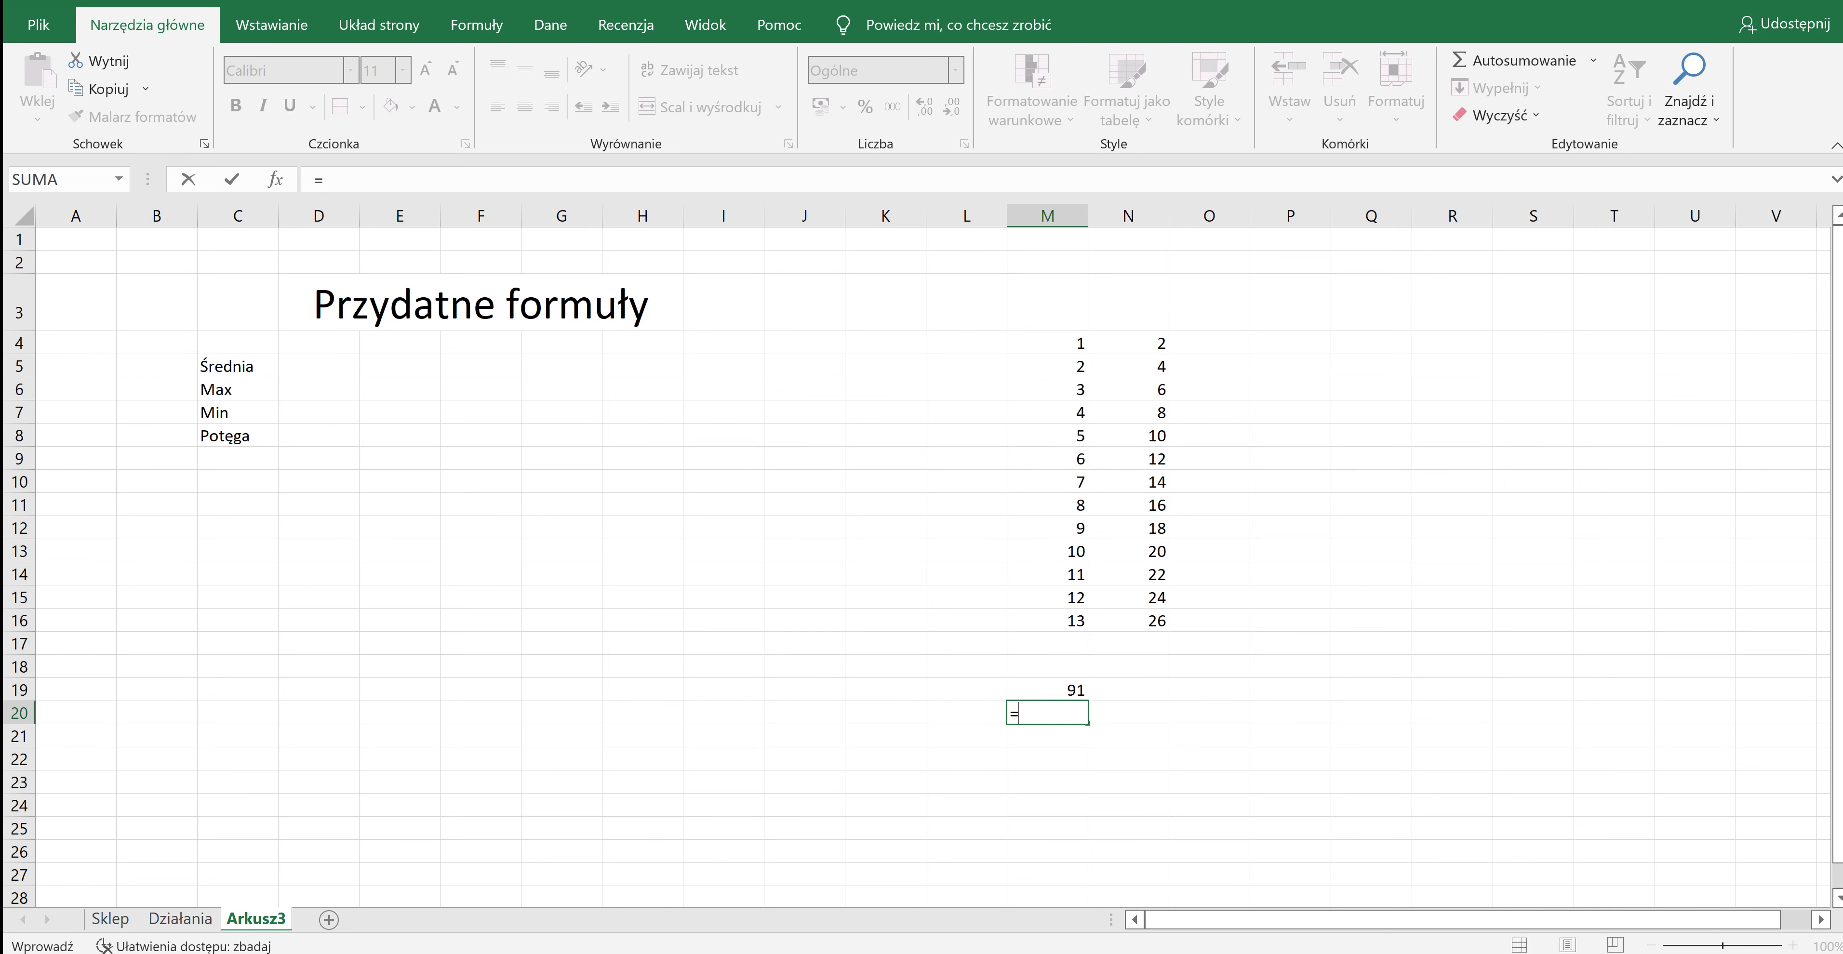
Make M20 show 7 with =M19/13, then begin =ŚREDNIA beside the Średnia label.
key(Up)
text(/13)
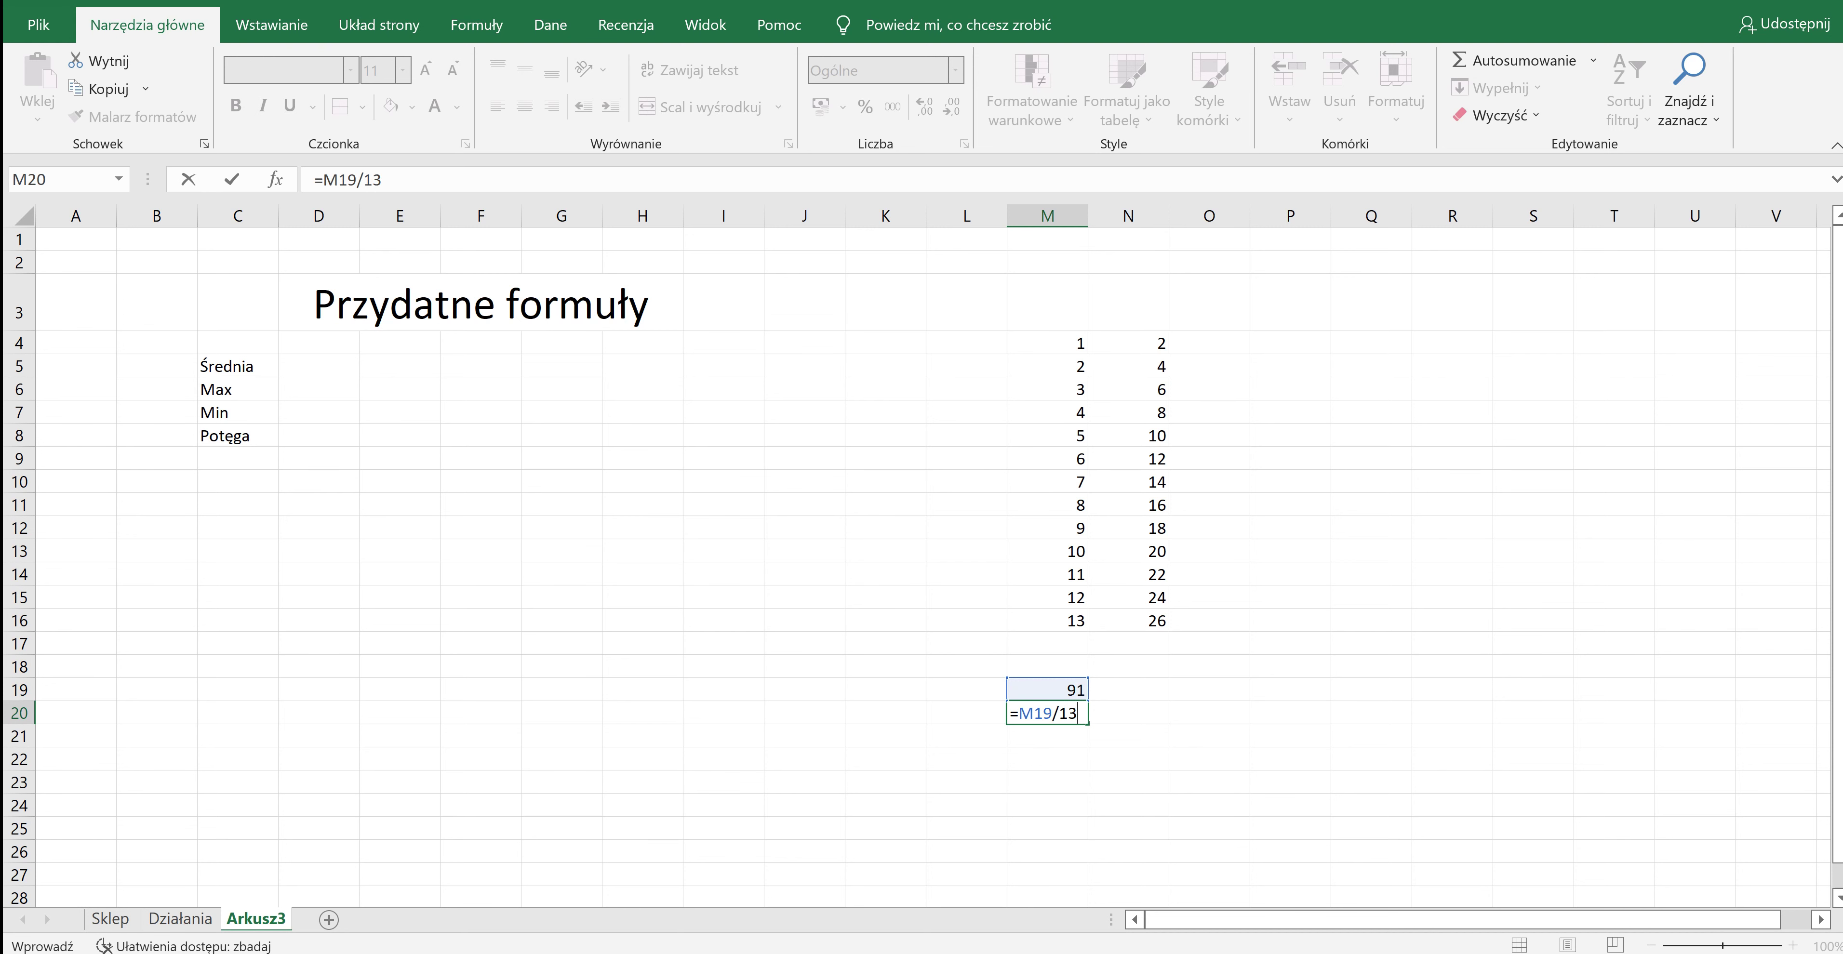
key(Return)
click(1047, 712)
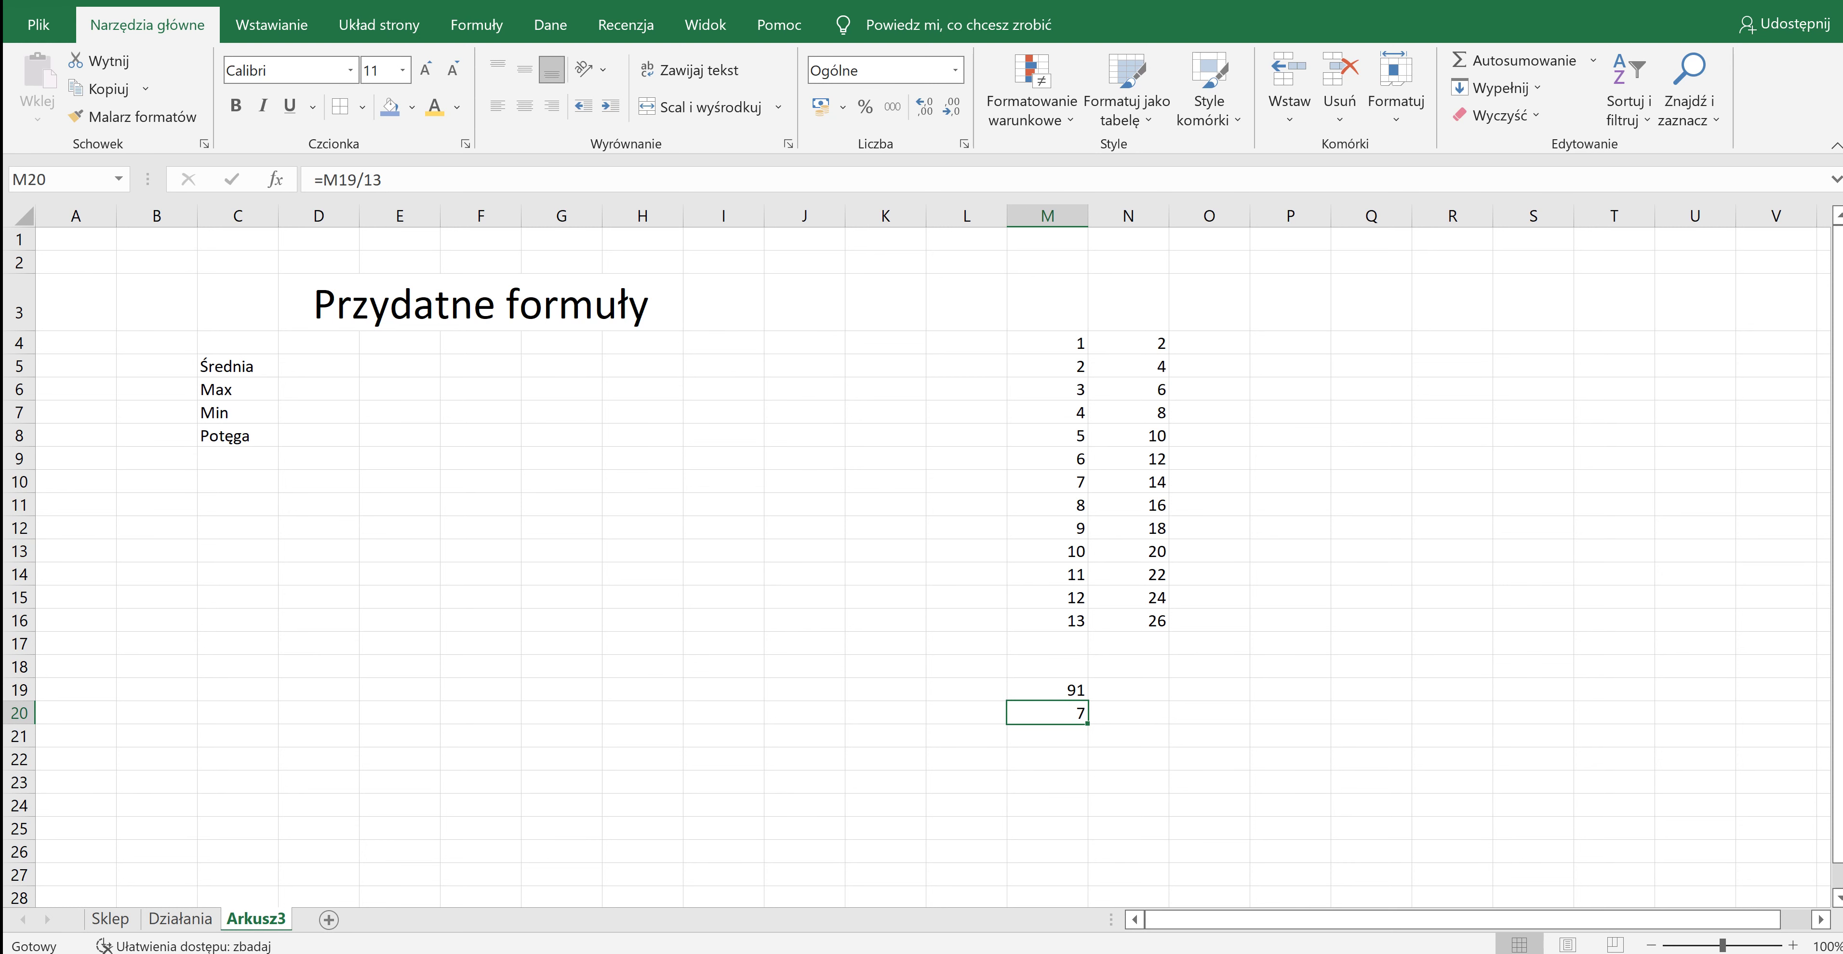
click(319, 365)
text(=)
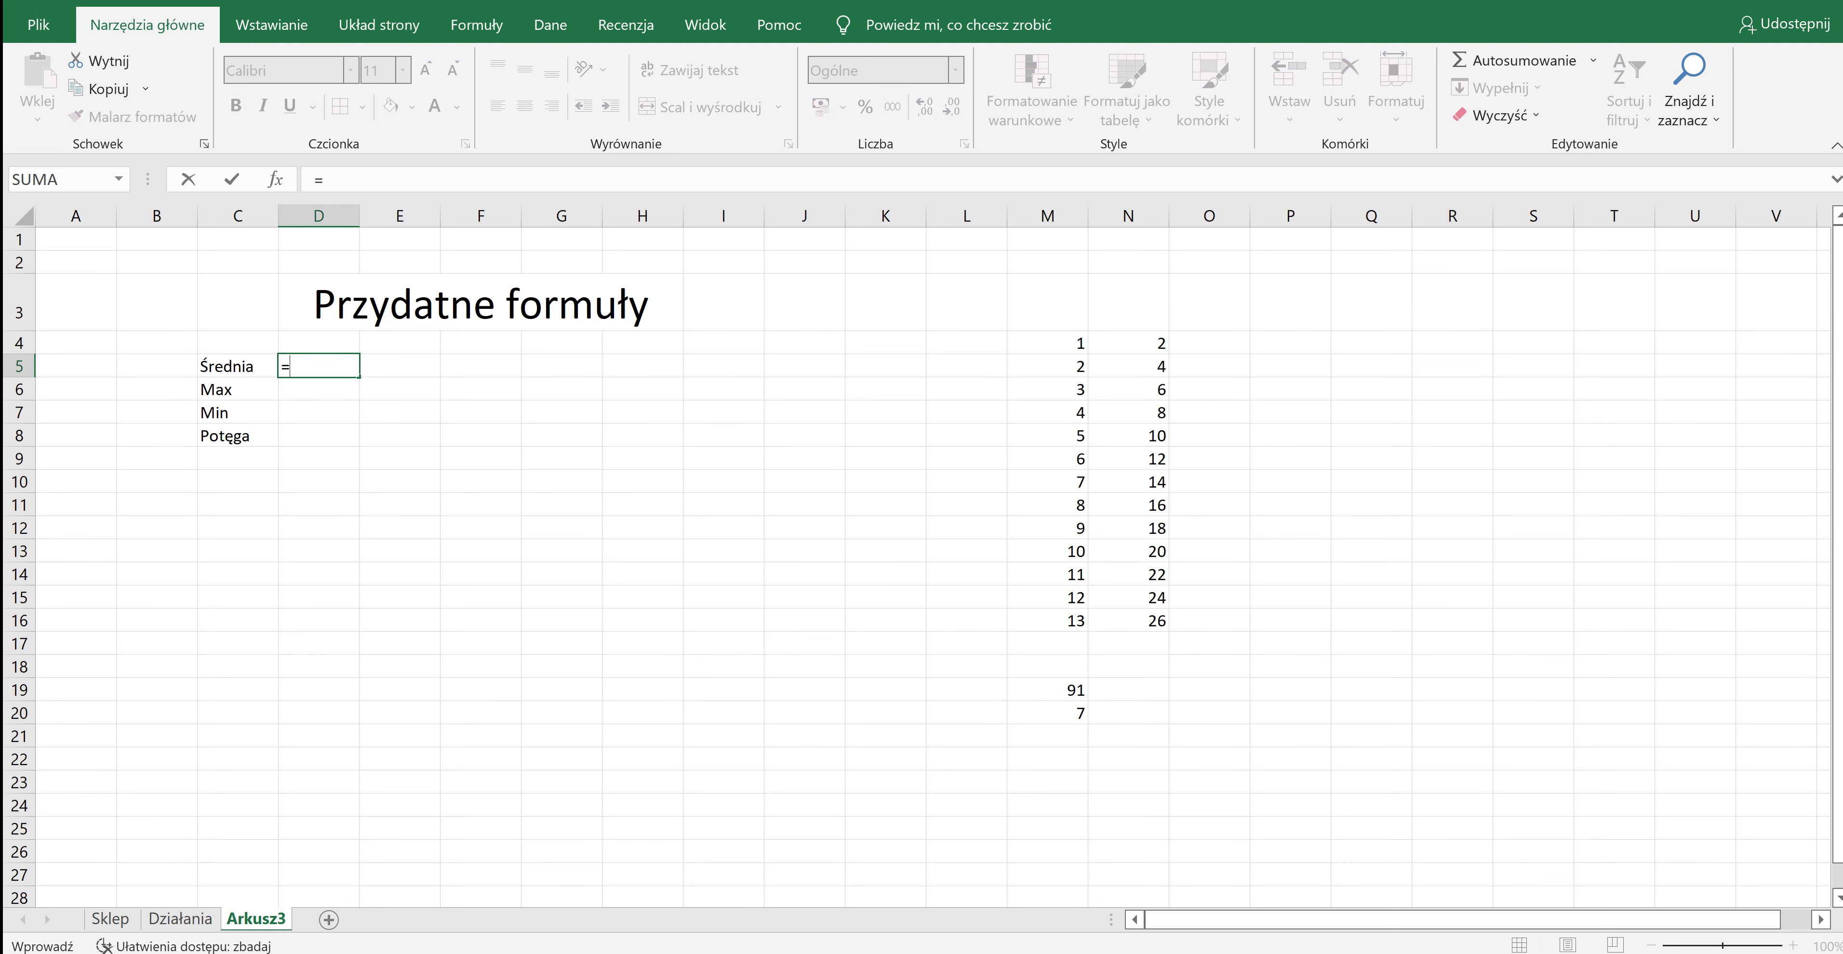
text(średnia)
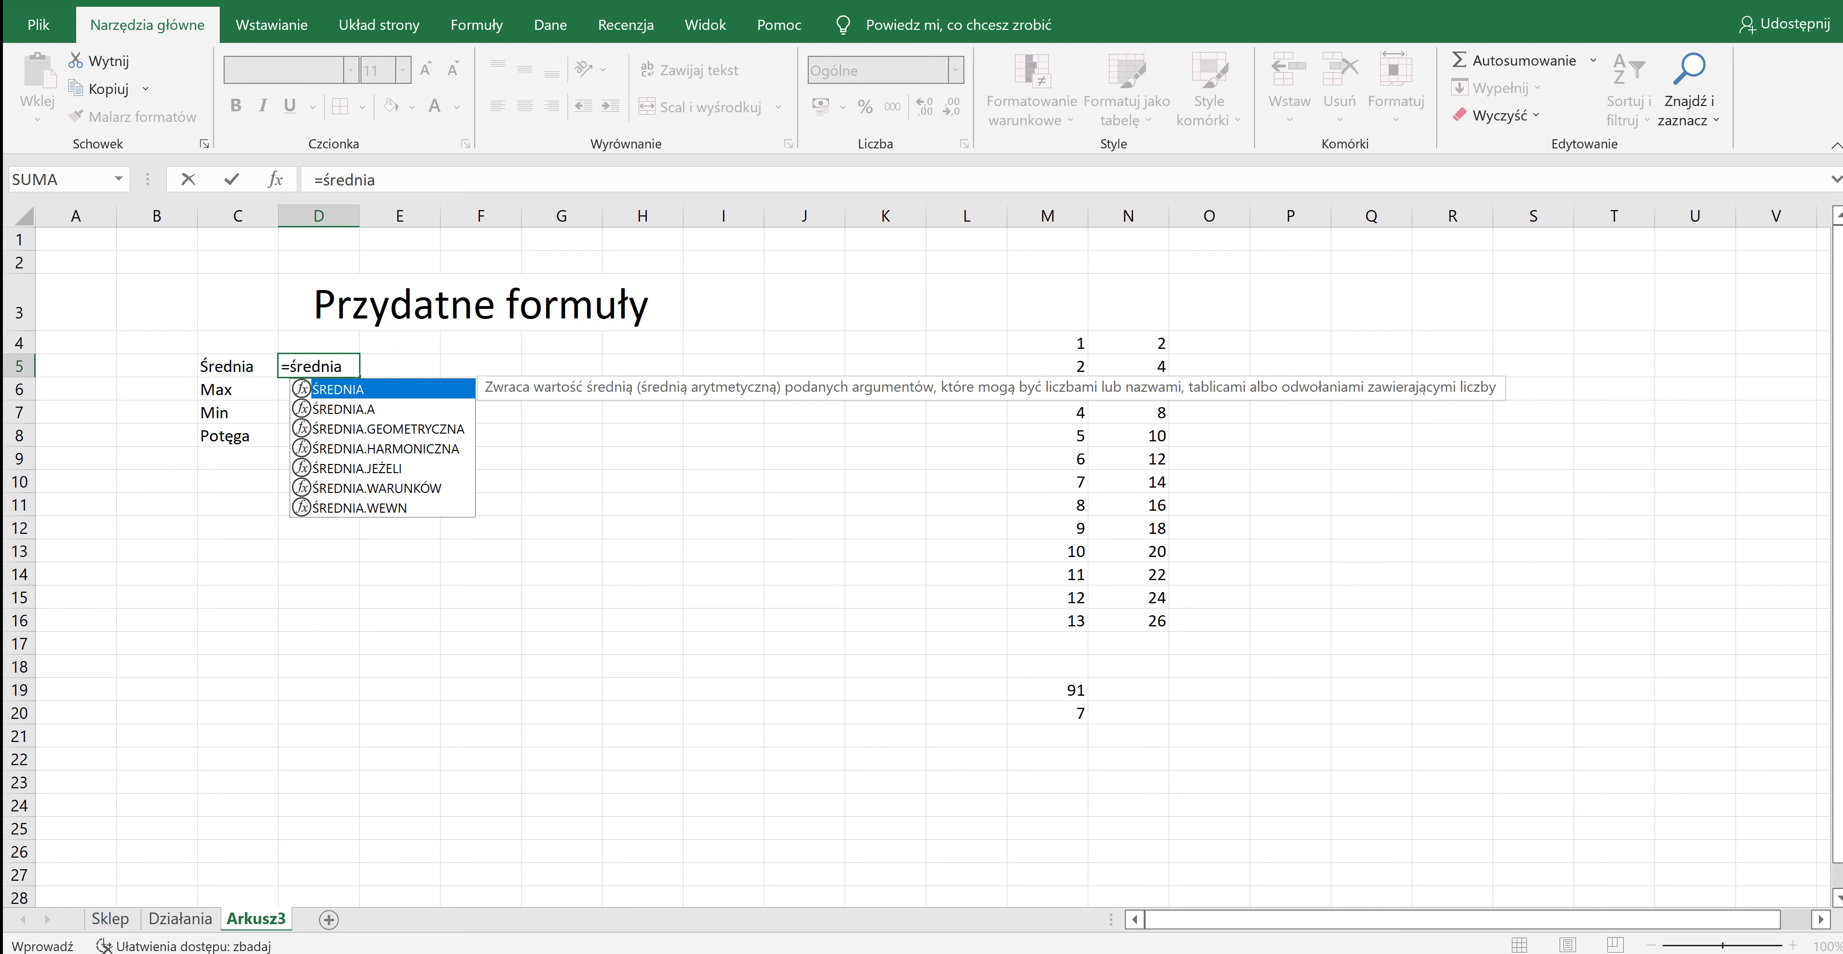
Fix the #NAZWA? error so D5 holds =ŚREDNIA(M4:M16), showing 7.
click(1047, 343)
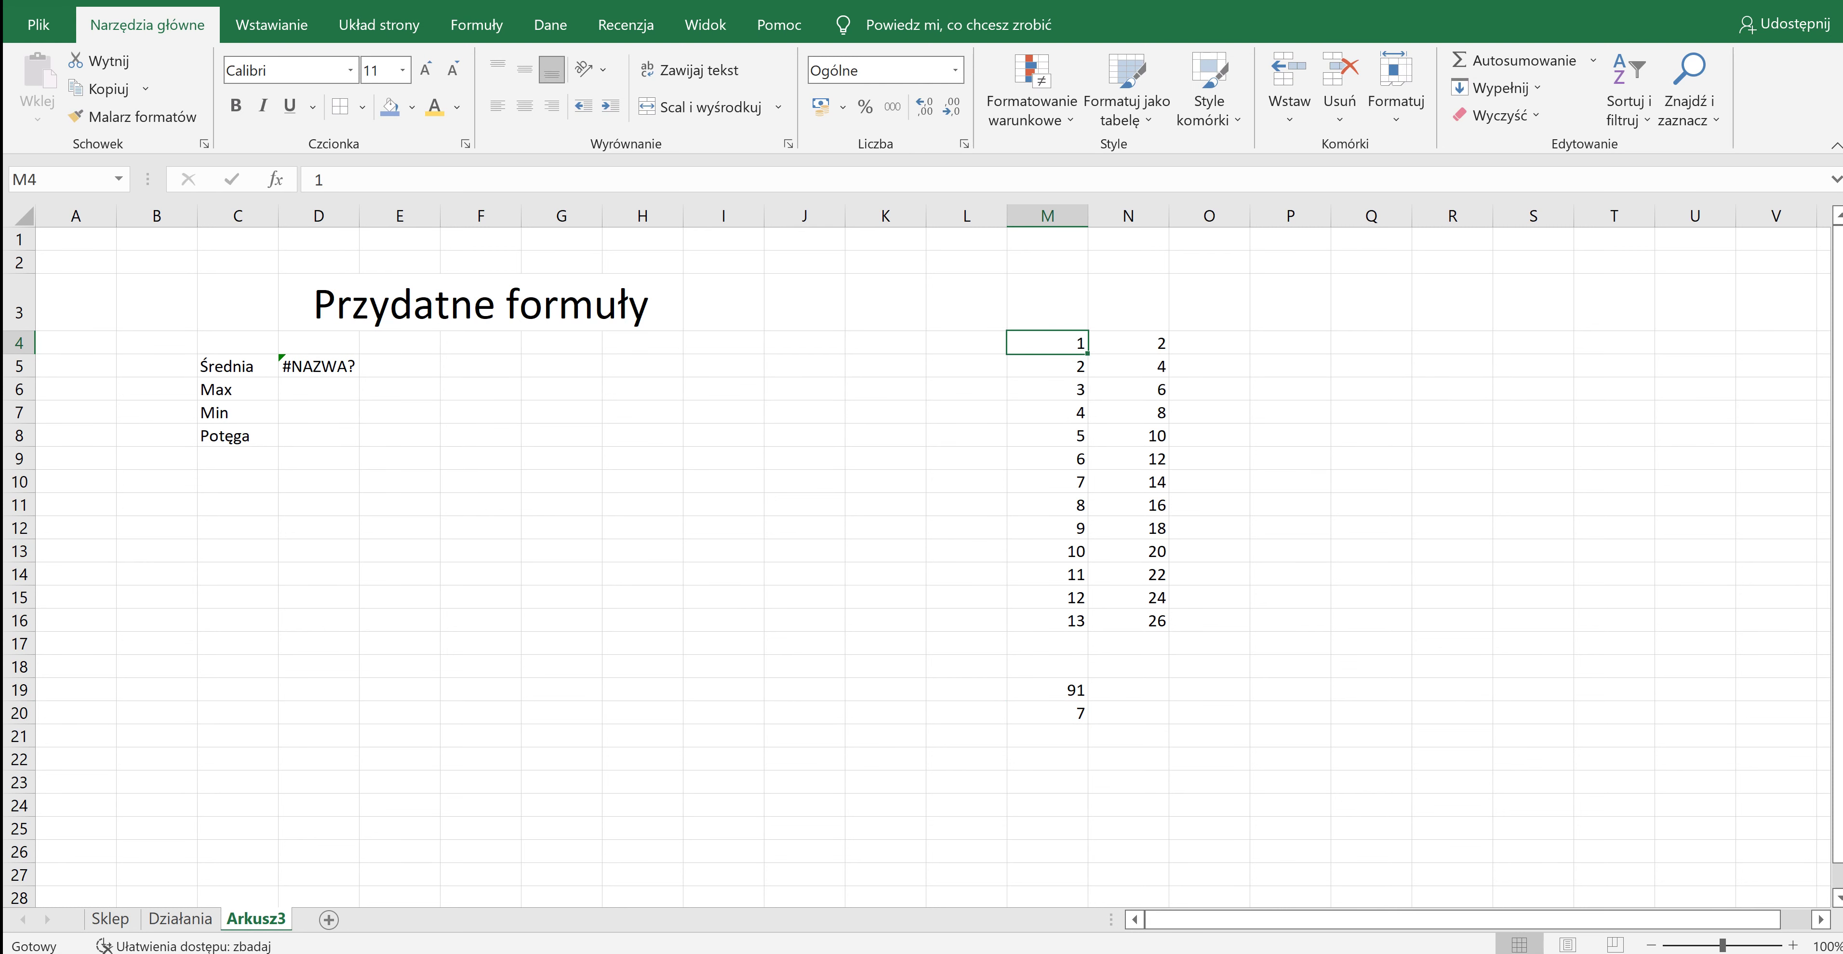
click(319, 366)
double_click(318, 366)
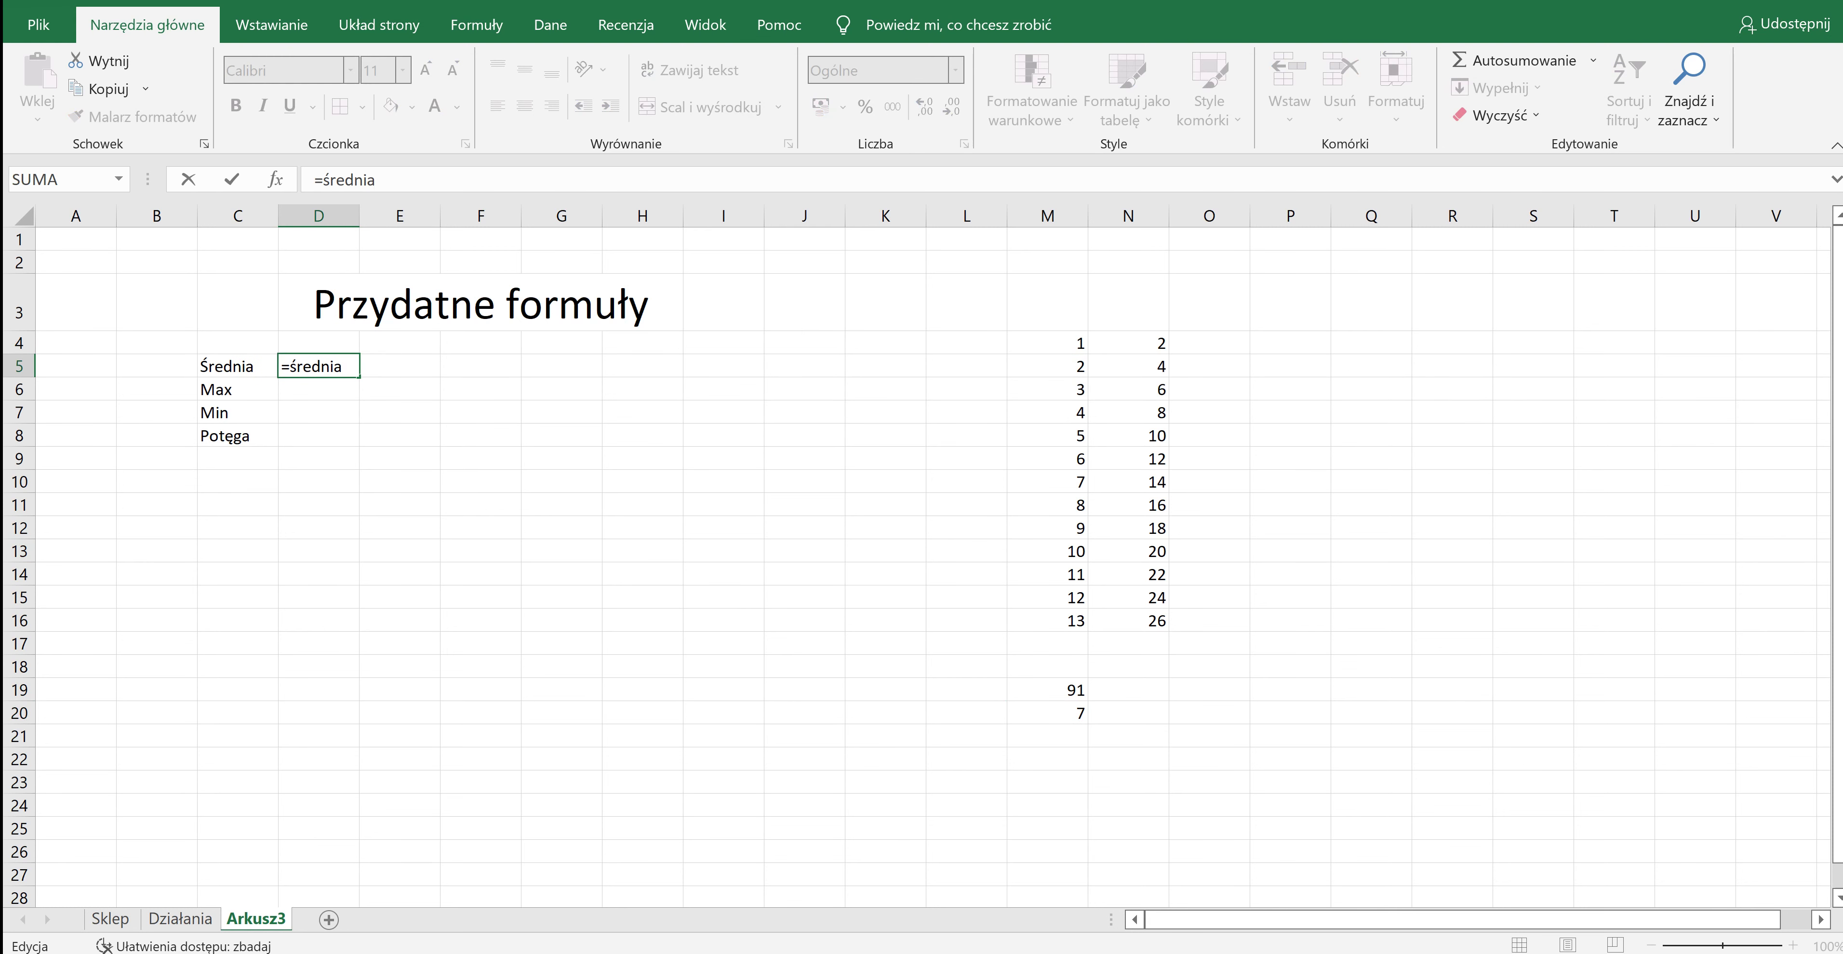
text(()
click(1047, 343)
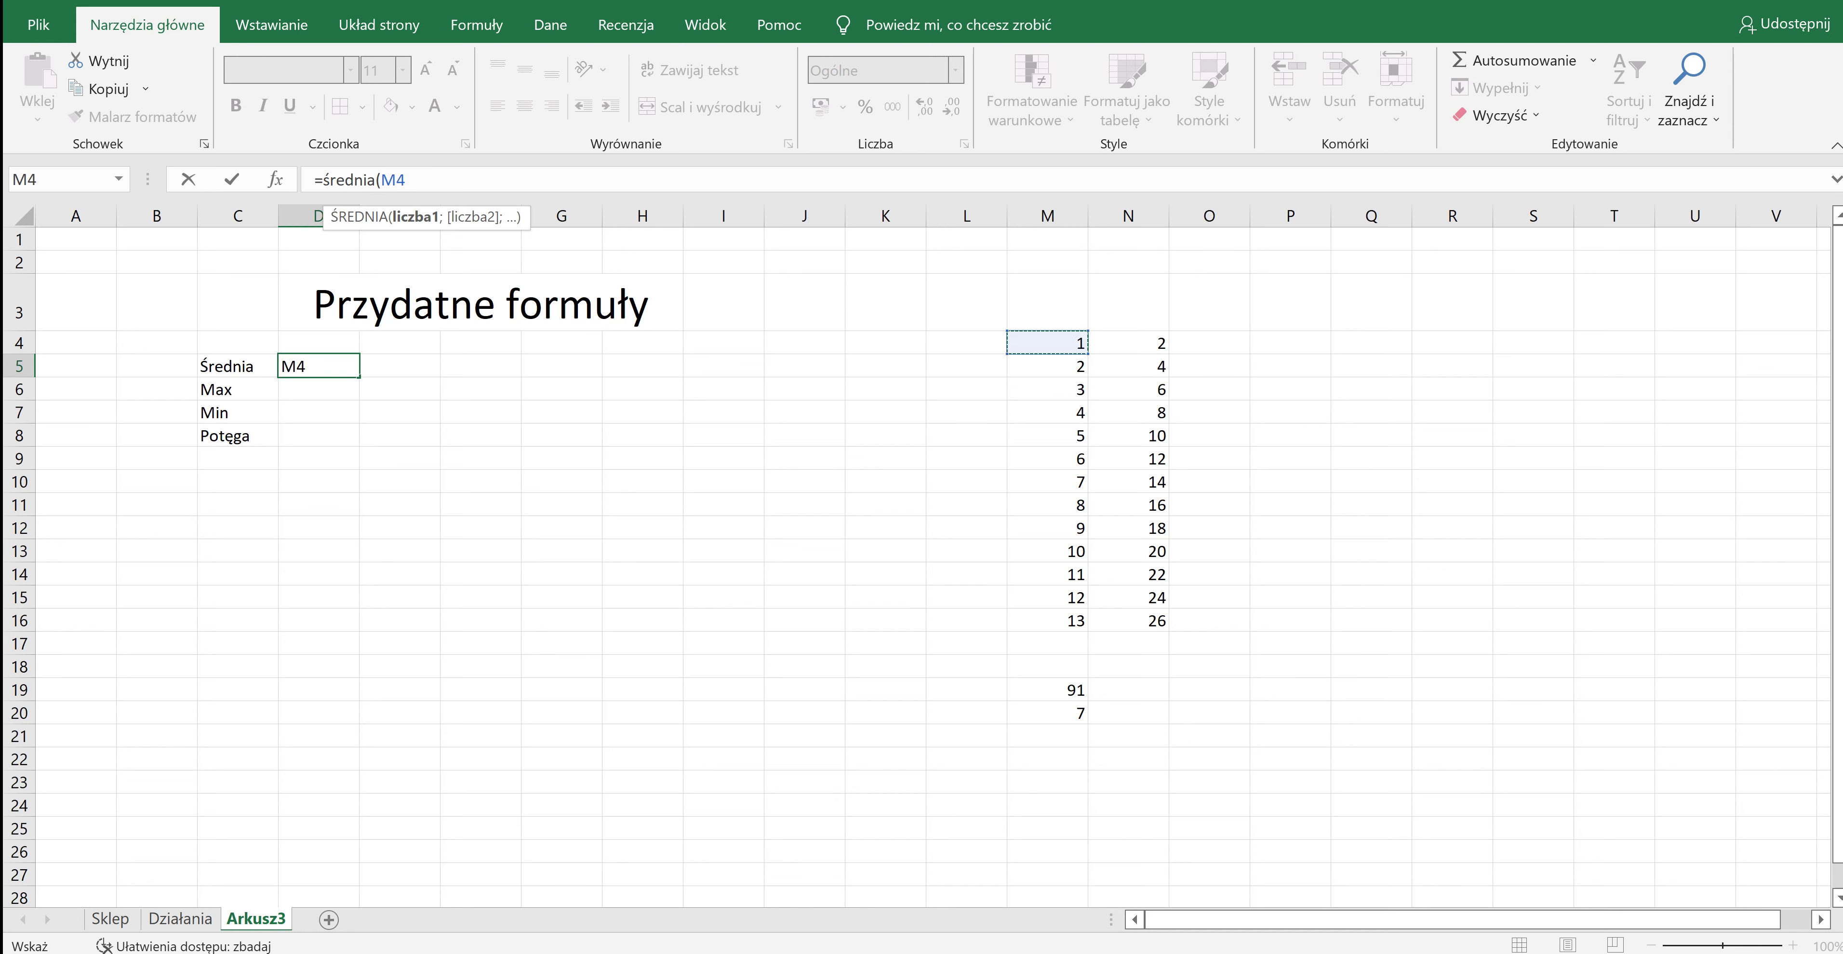
drag(1047, 342, 1047, 620)
key(Return)
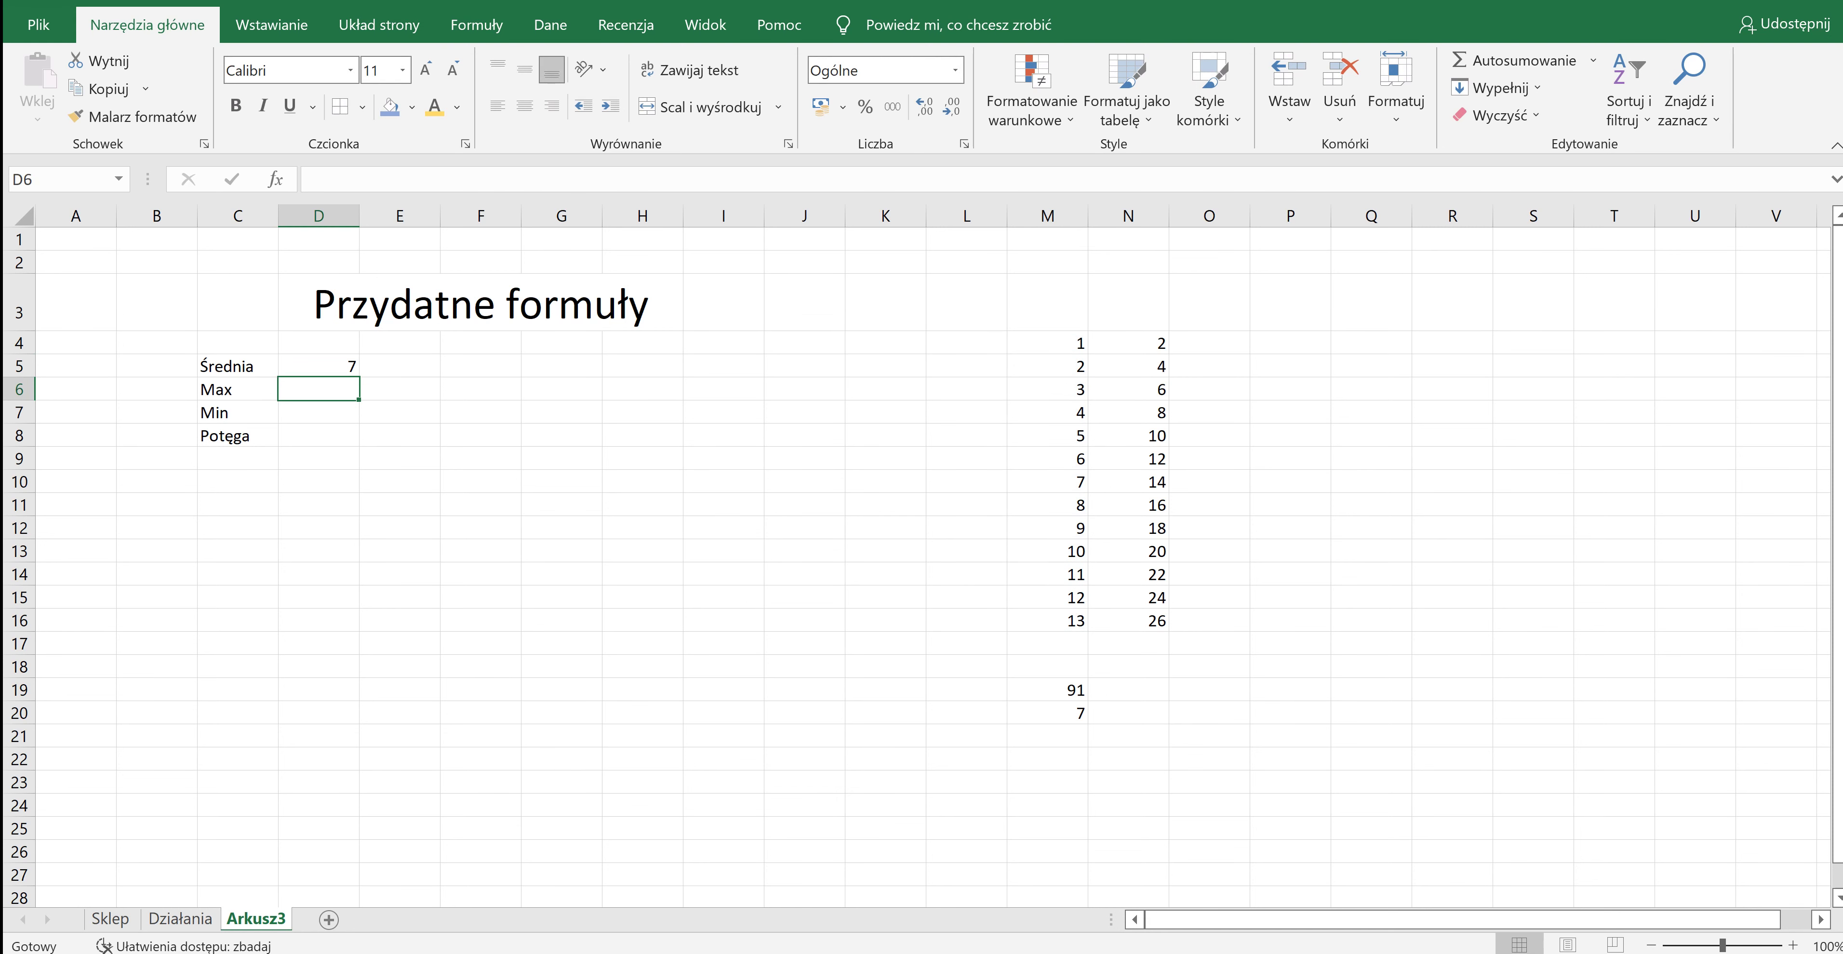
click(318, 365)
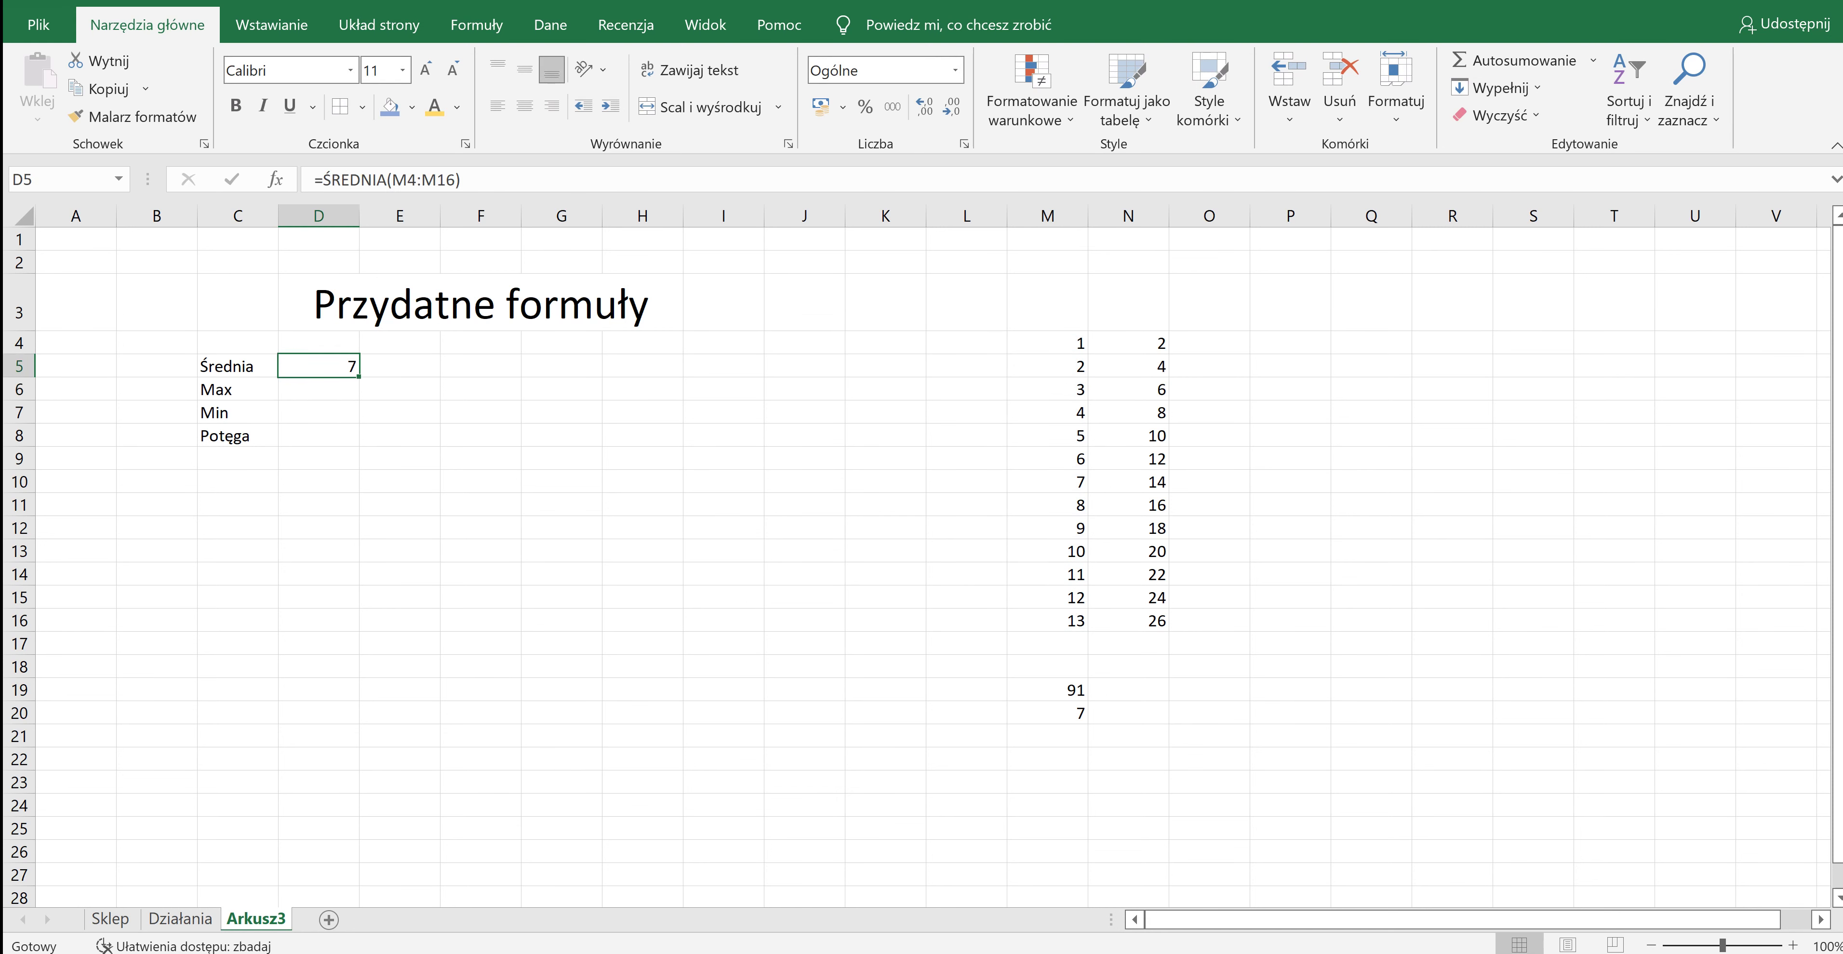
click(1047, 714)
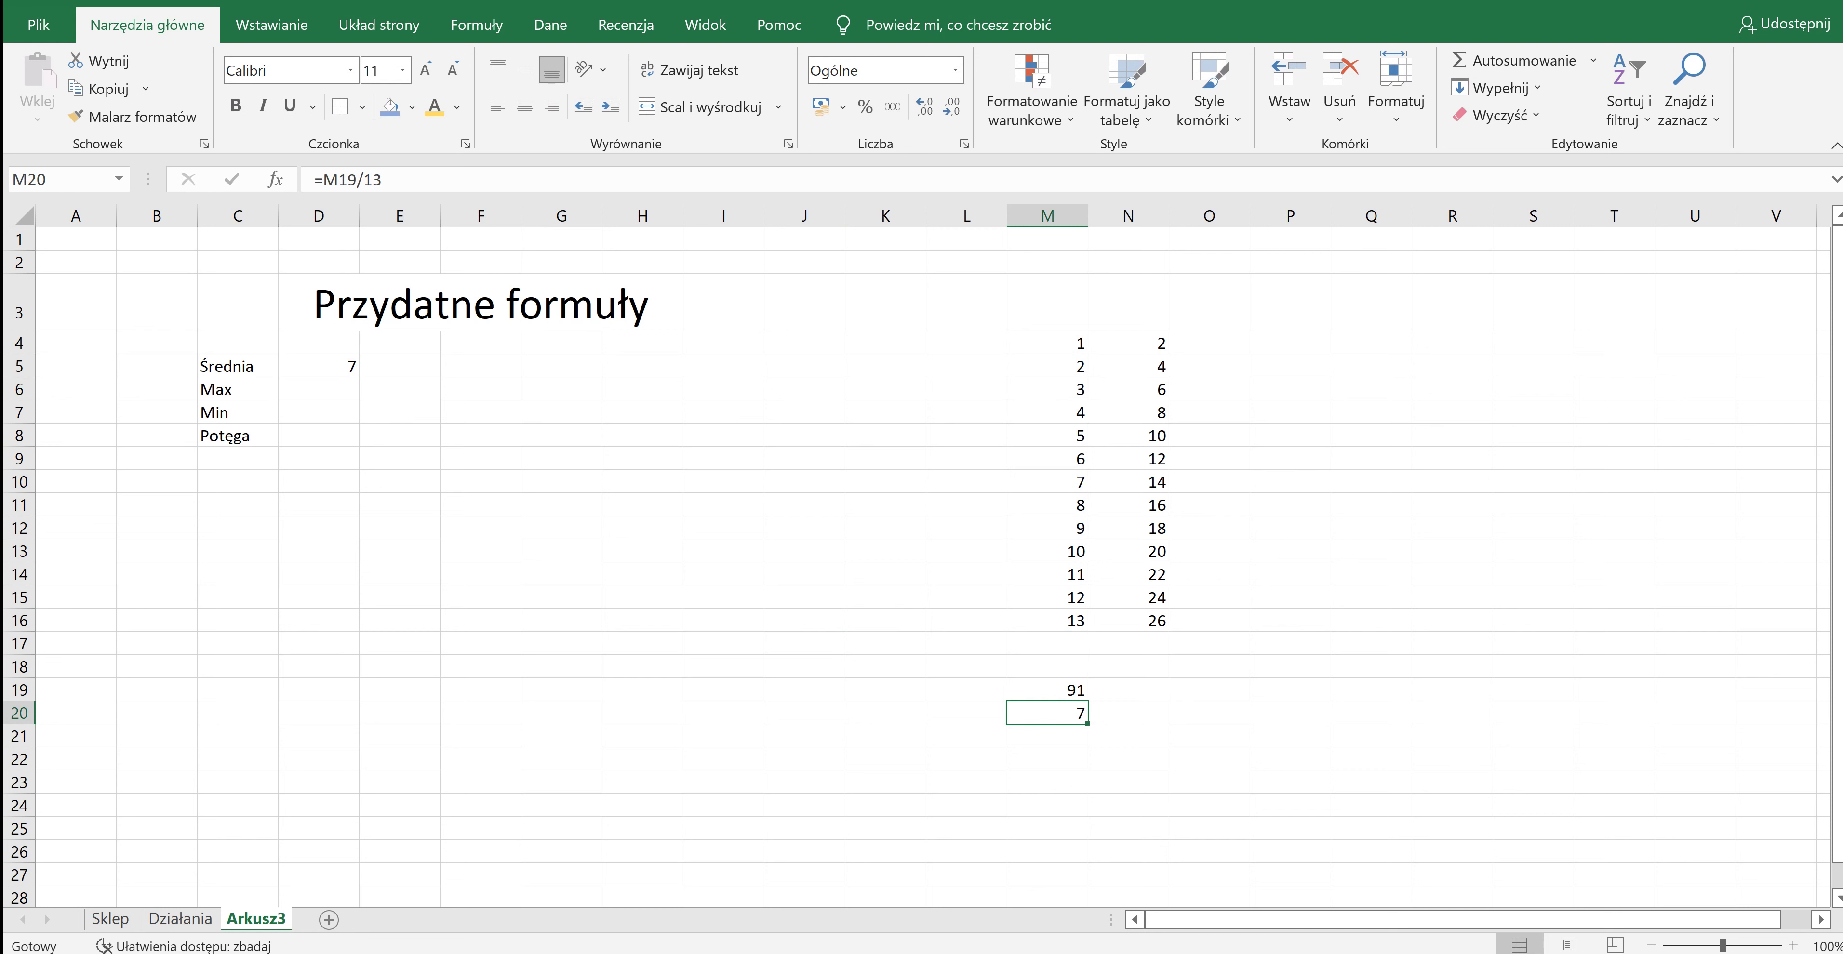
click(238, 389)
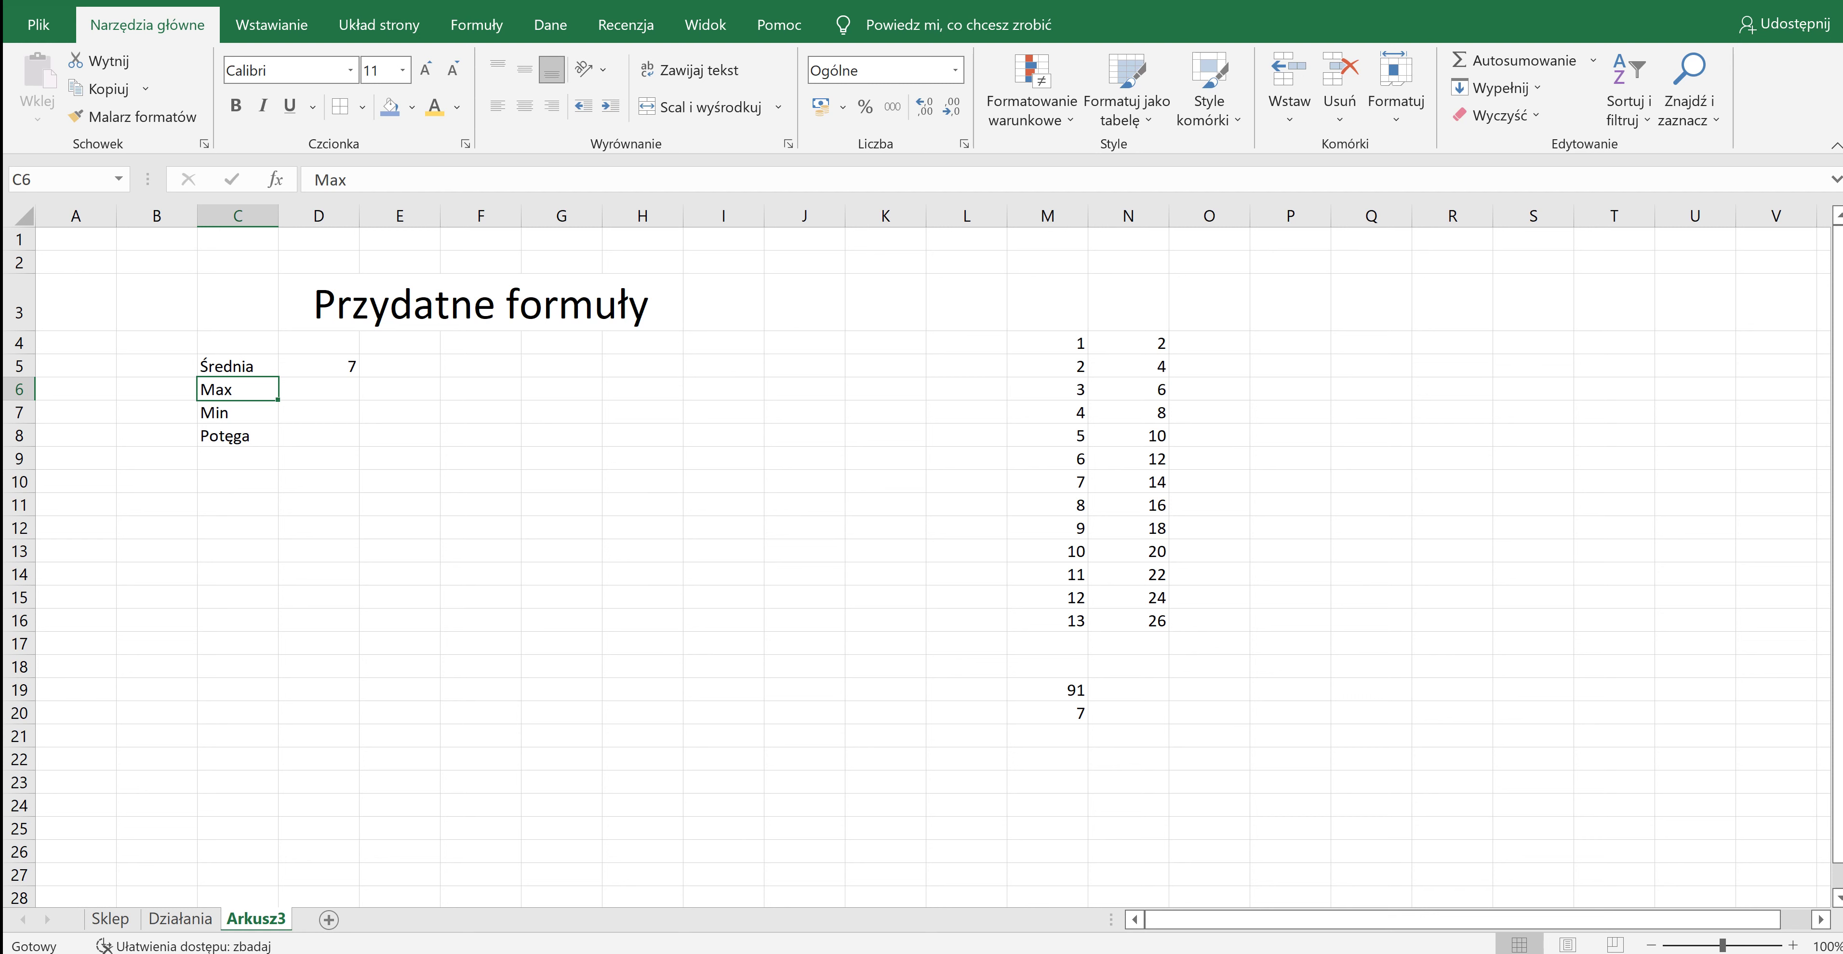
click(318, 365)
Enter =MAX(N4:N16) beside the Max label, giving 26.
click(318, 389)
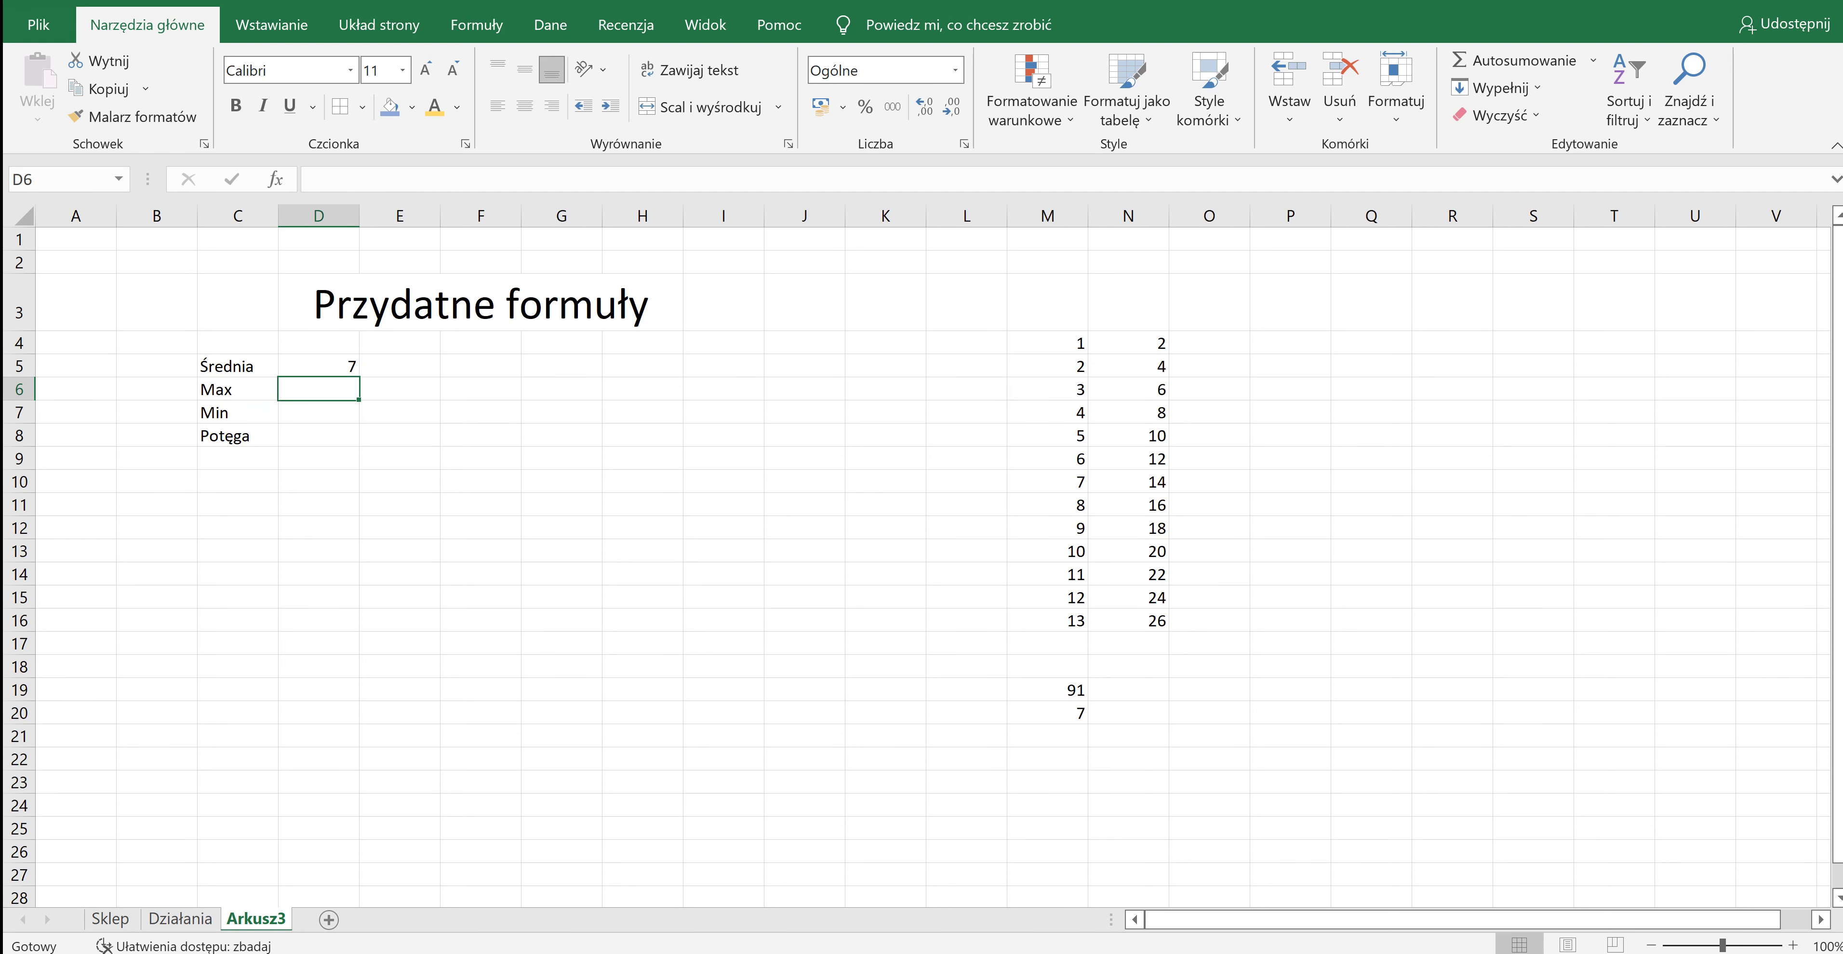
text(=)
click(1128, 342)
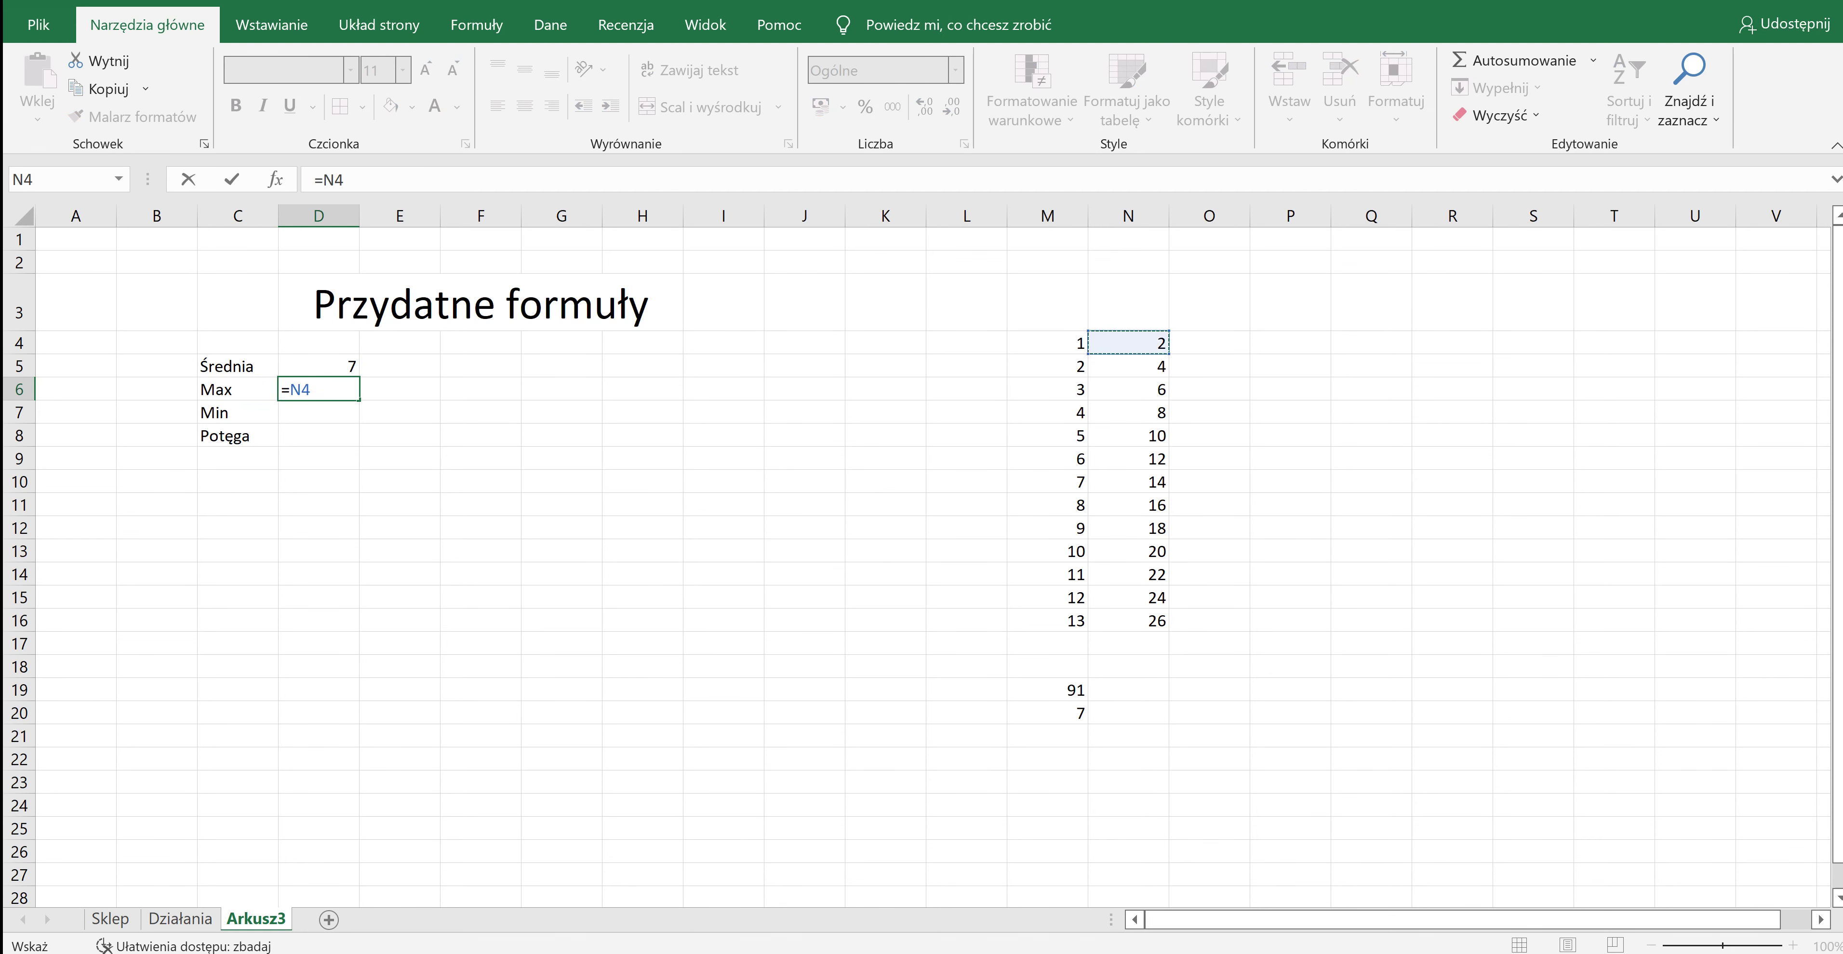
drag(1128, 343, 1138, 621)
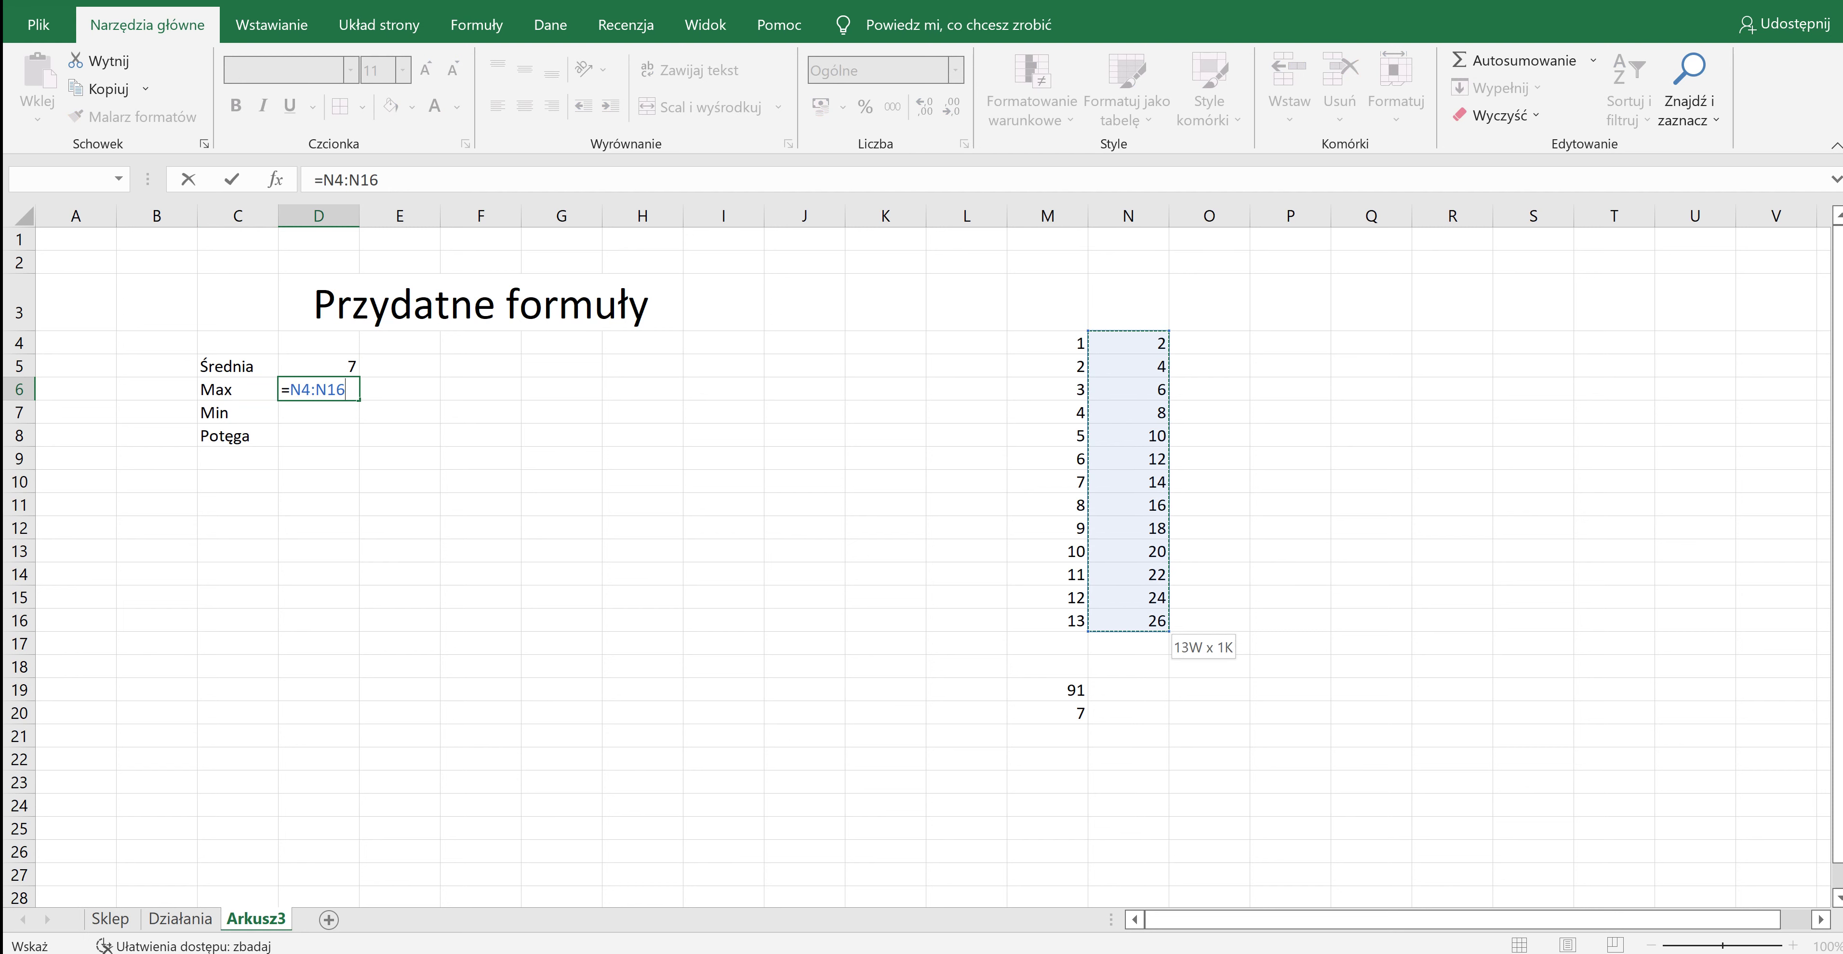
click(321, 180)
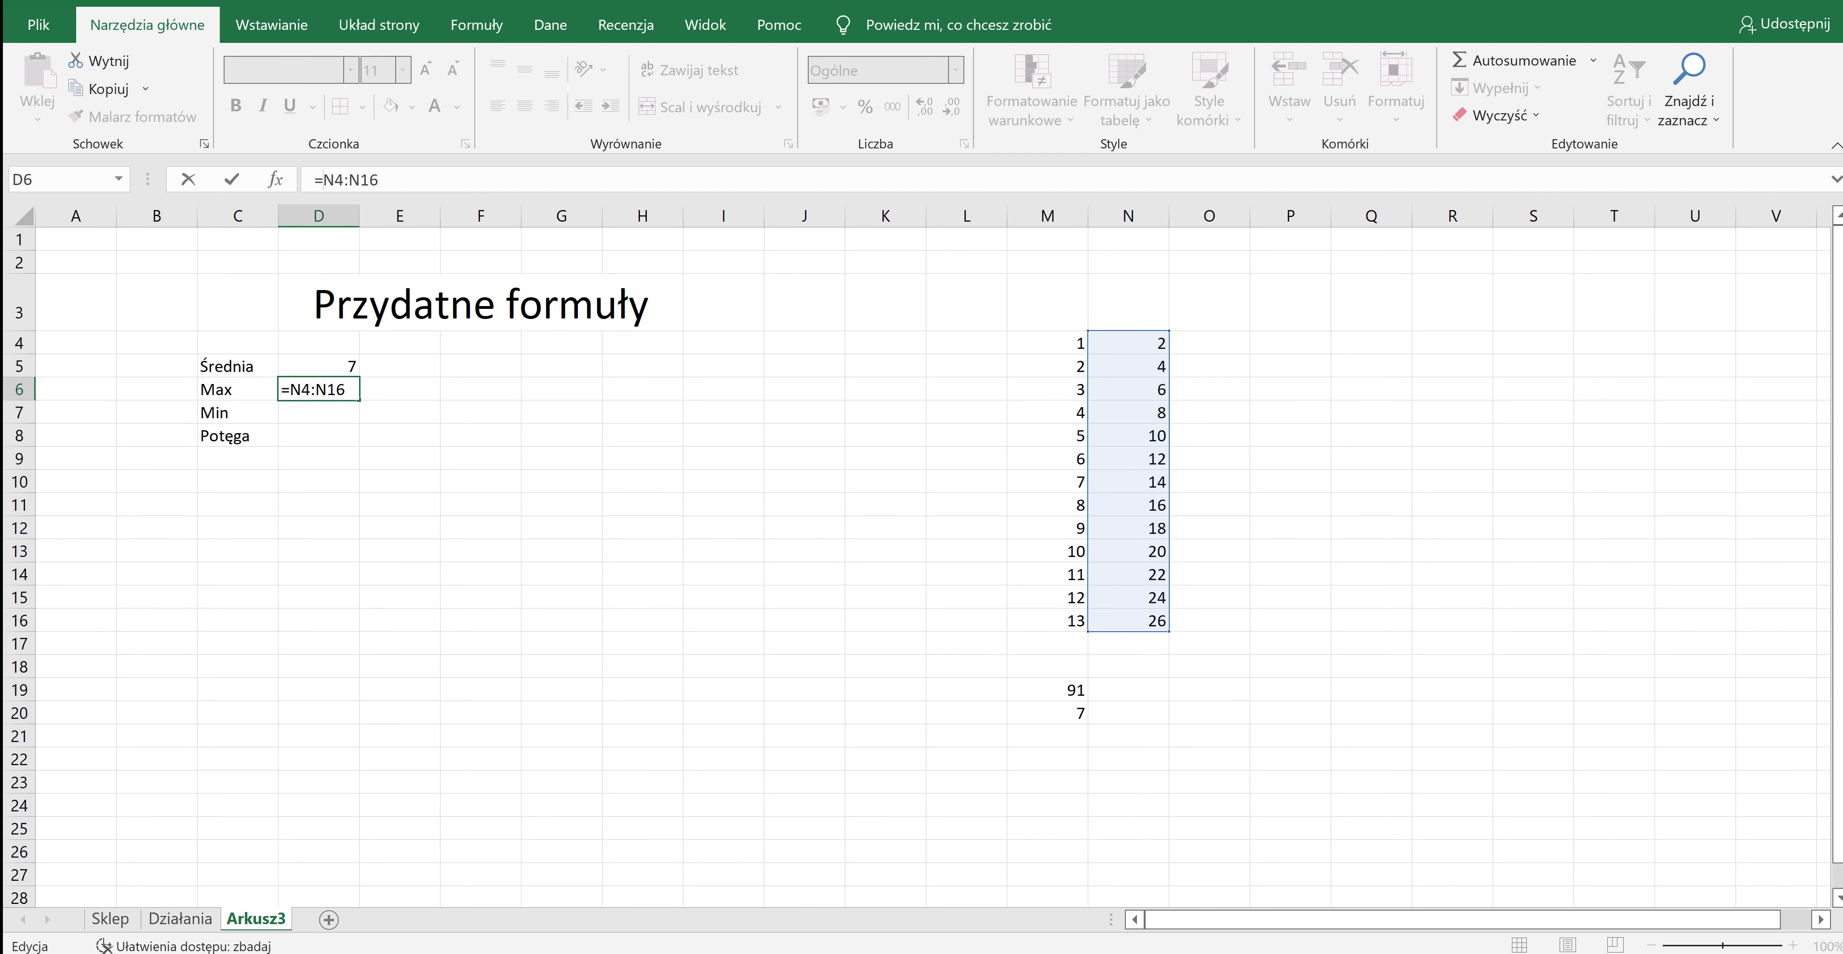
text(max()
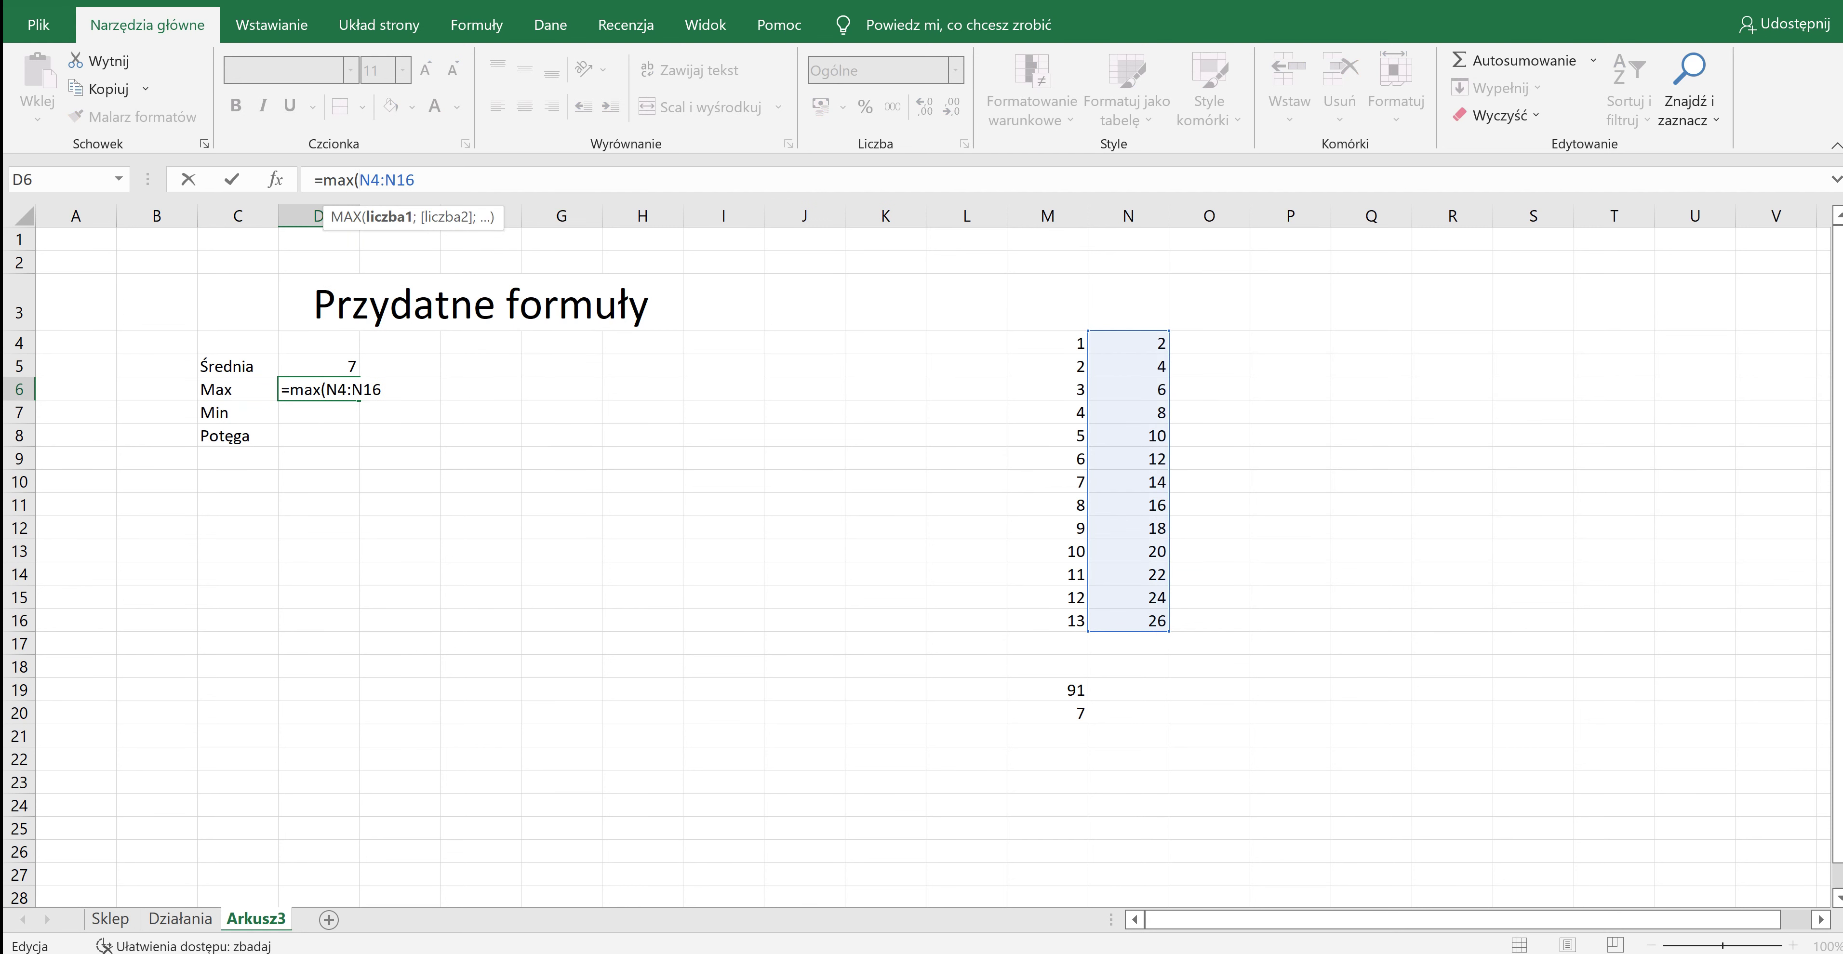
key(Return)
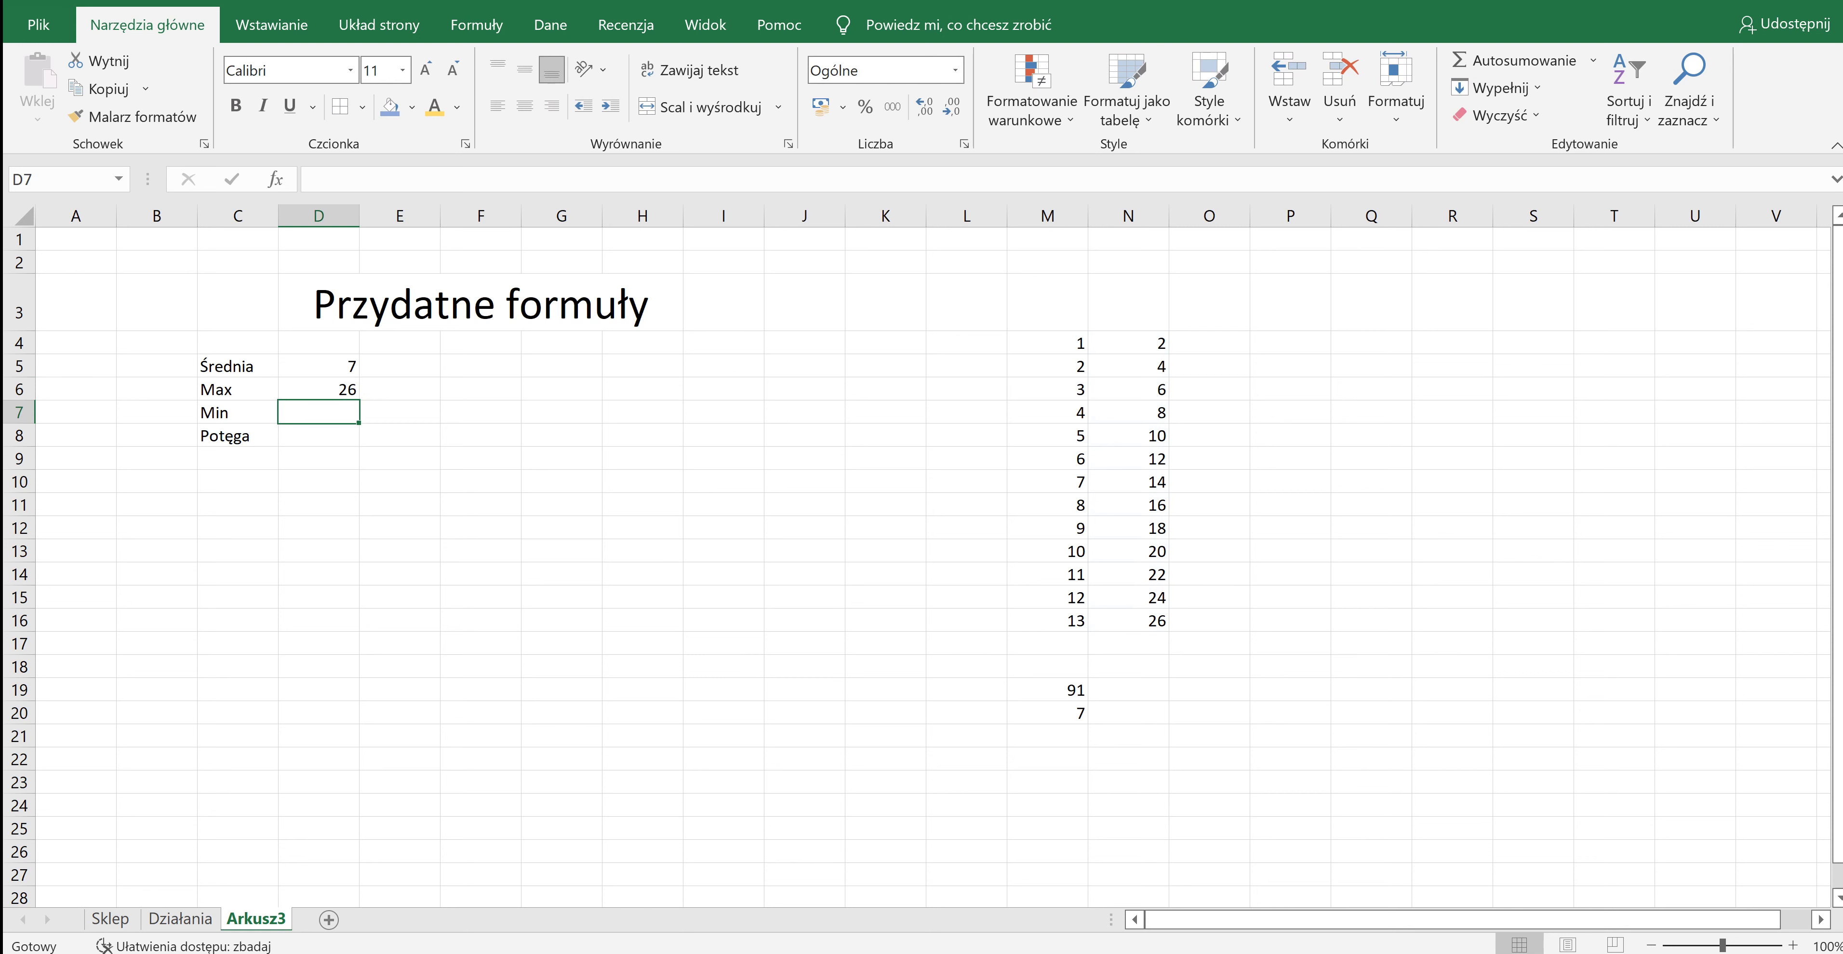
click(319, 389)
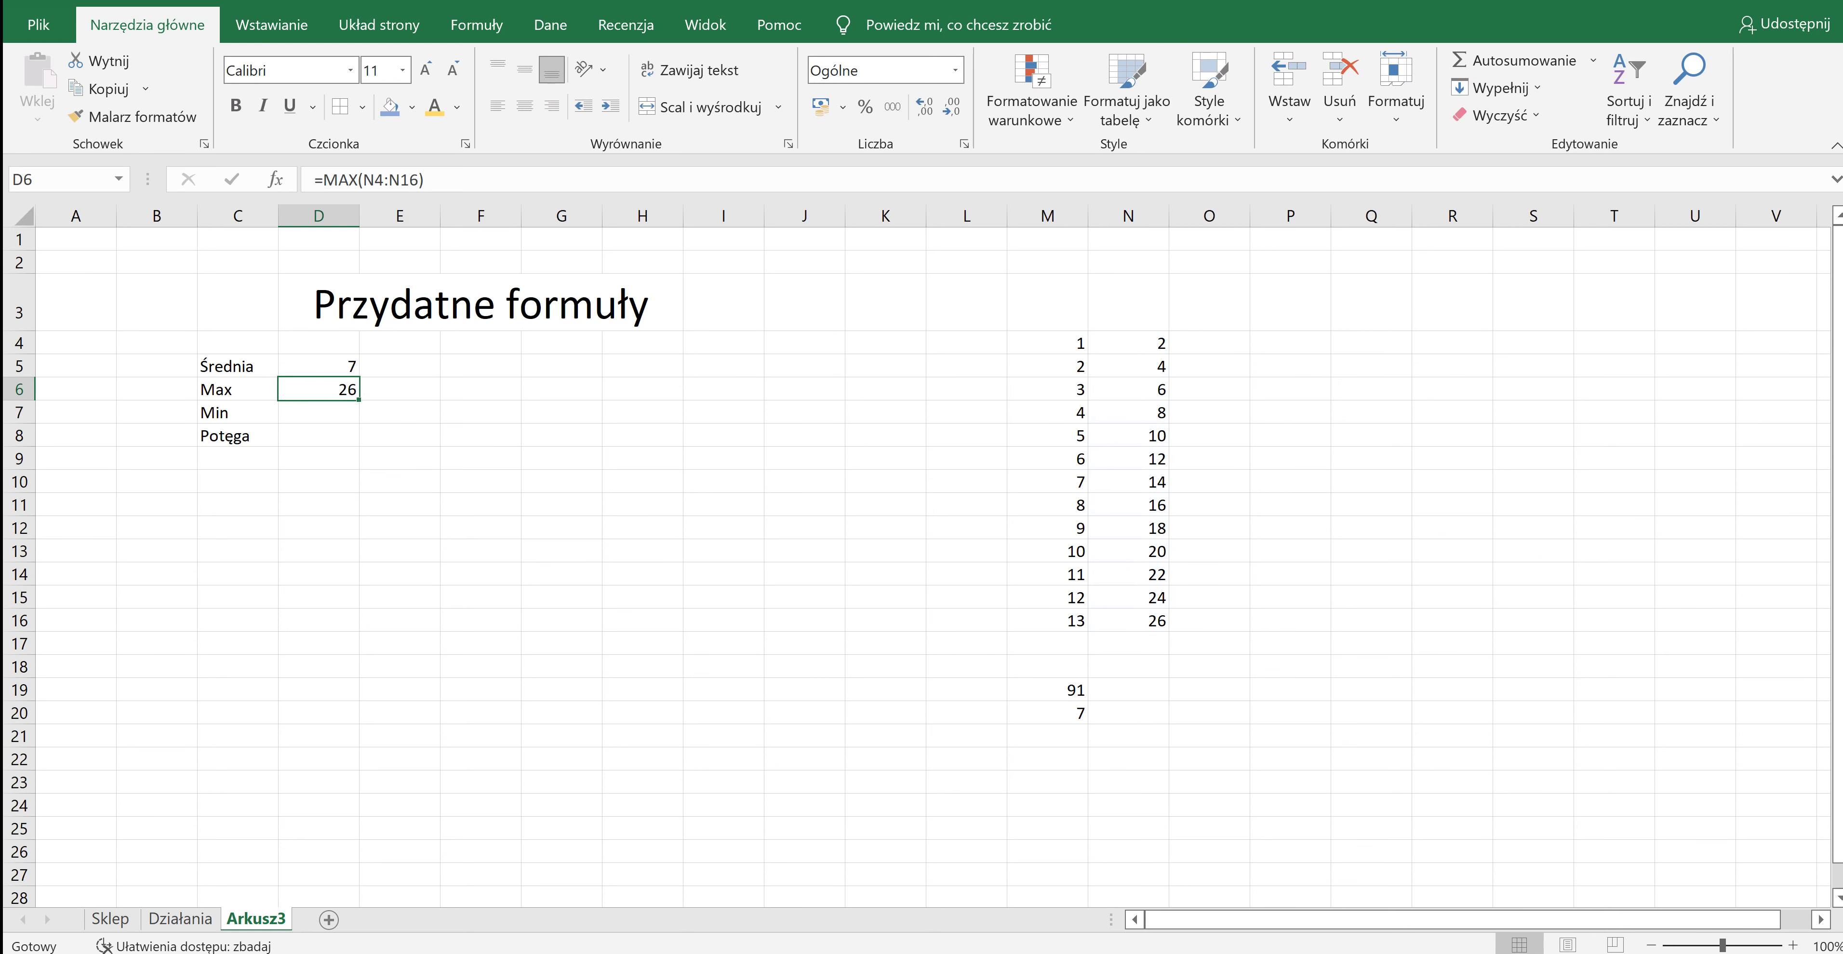
Enter =MIN(N4:N16) beside the Min label, giving 2.
click(319, 412)
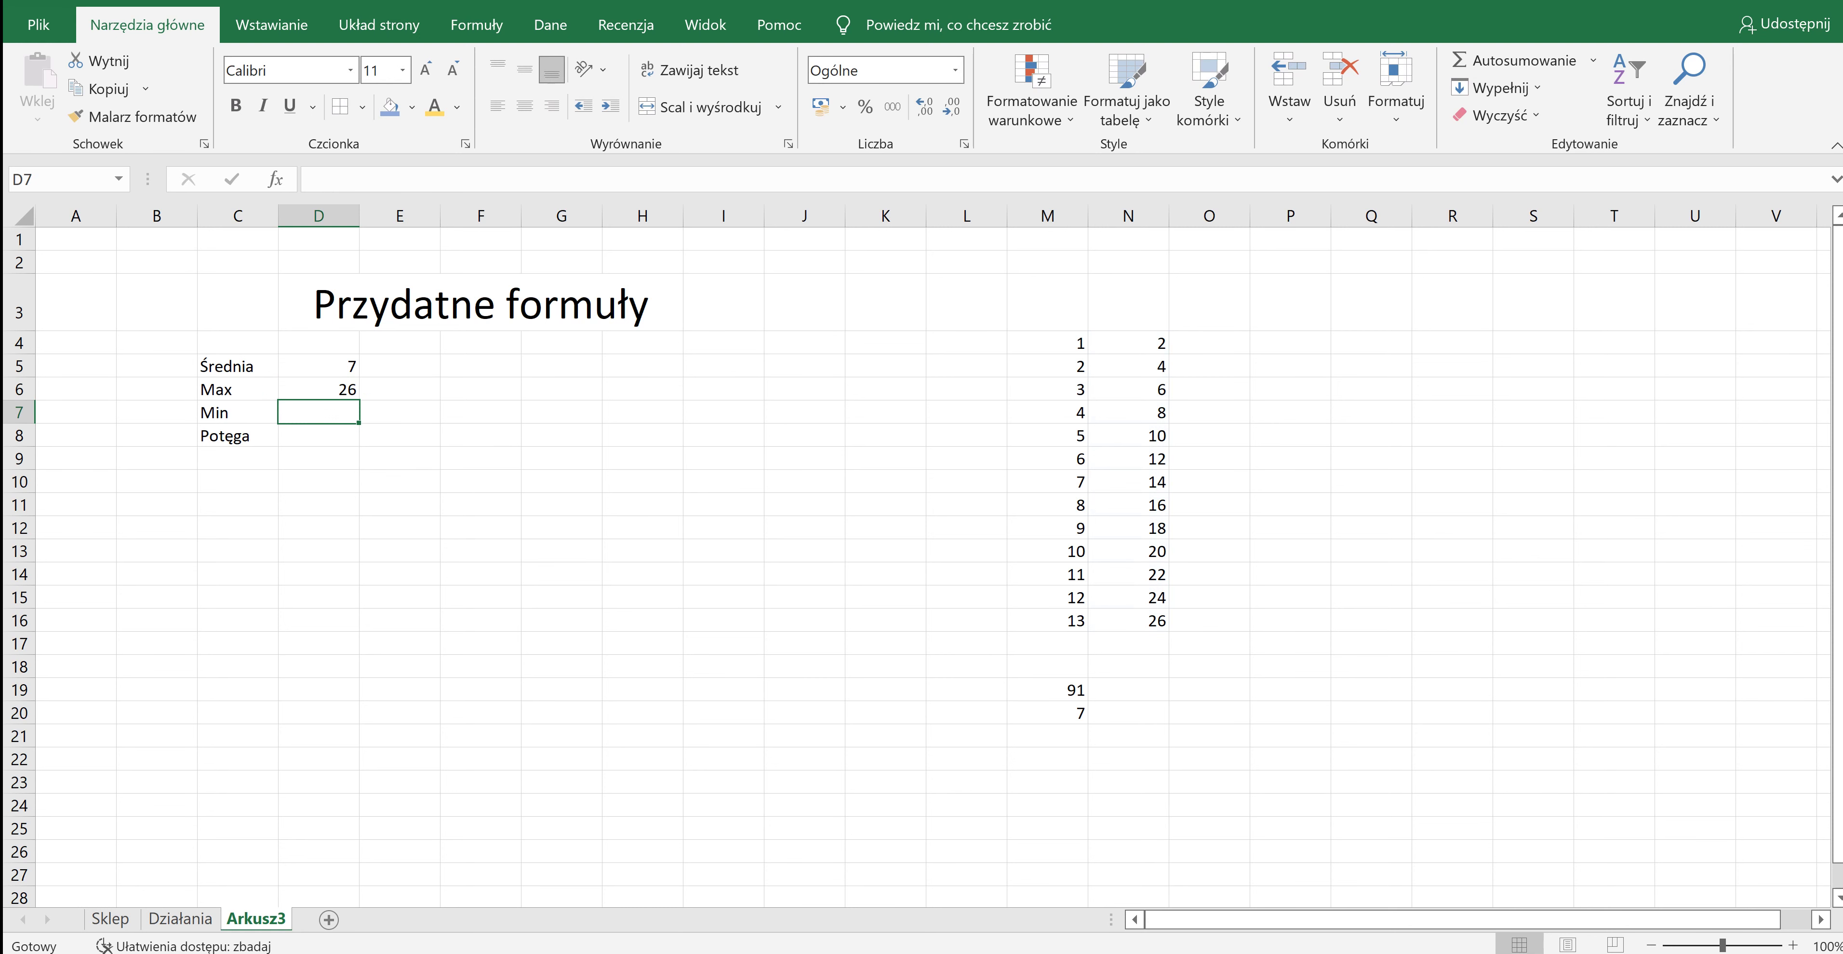
text(=)
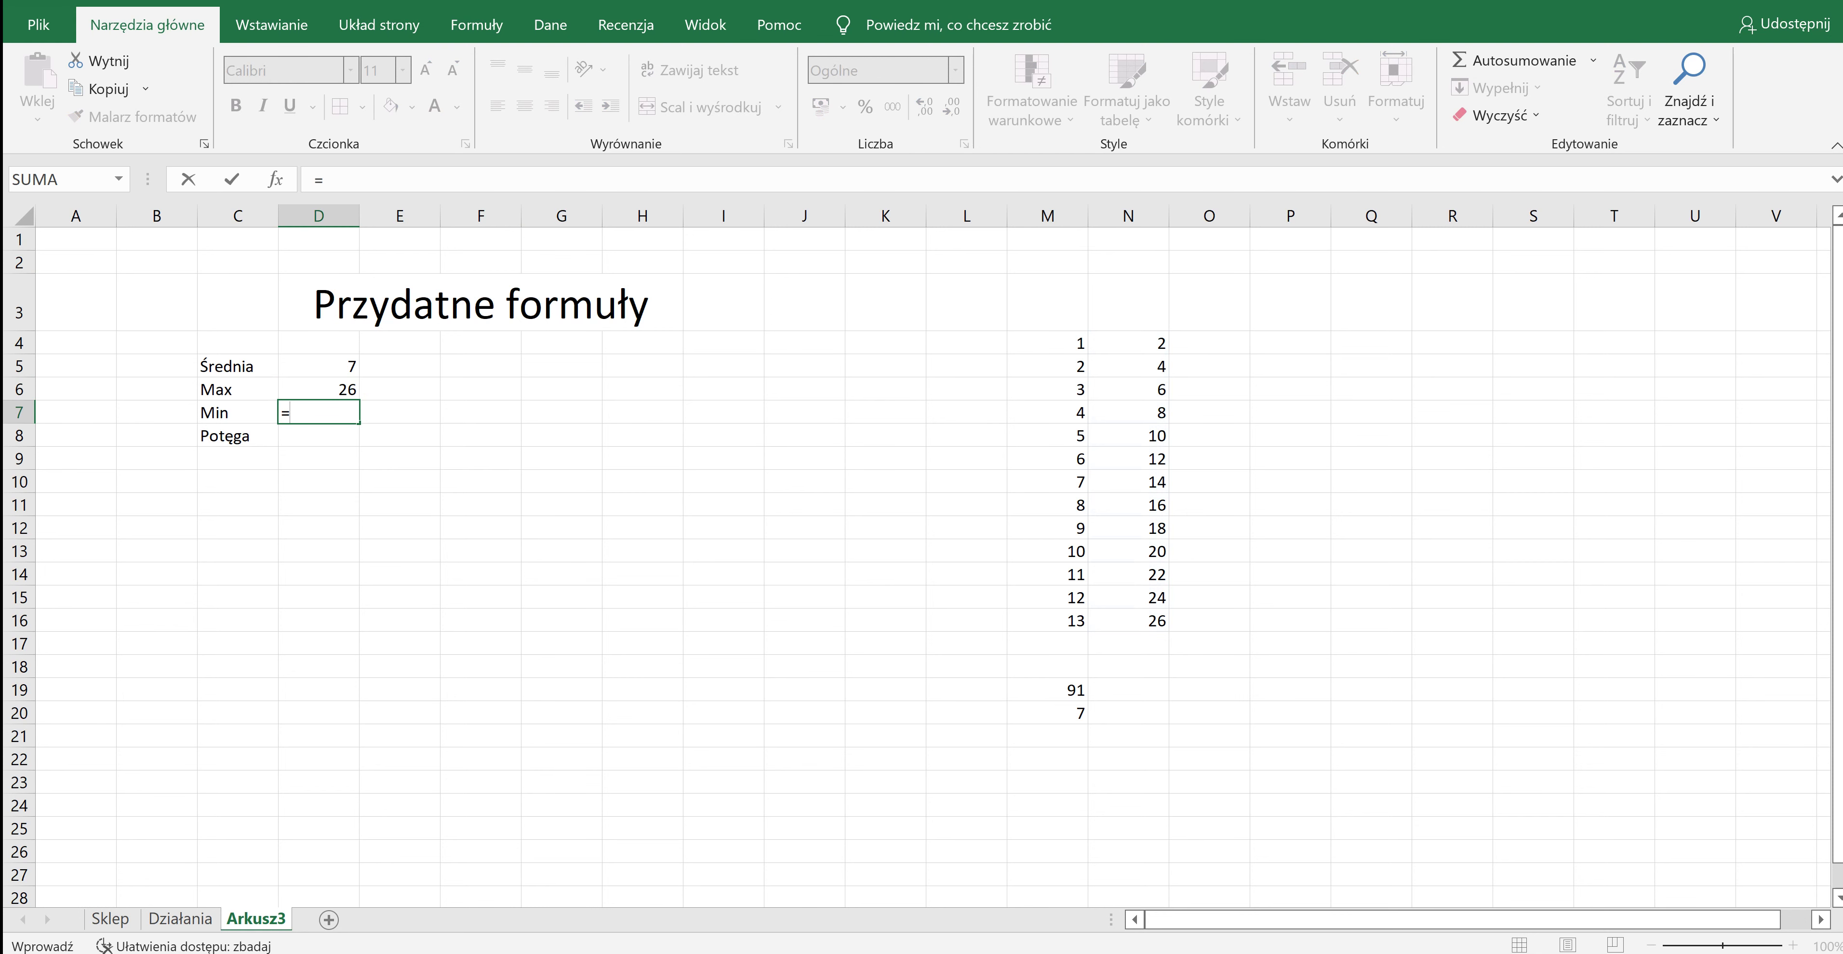
click(1128, 343)
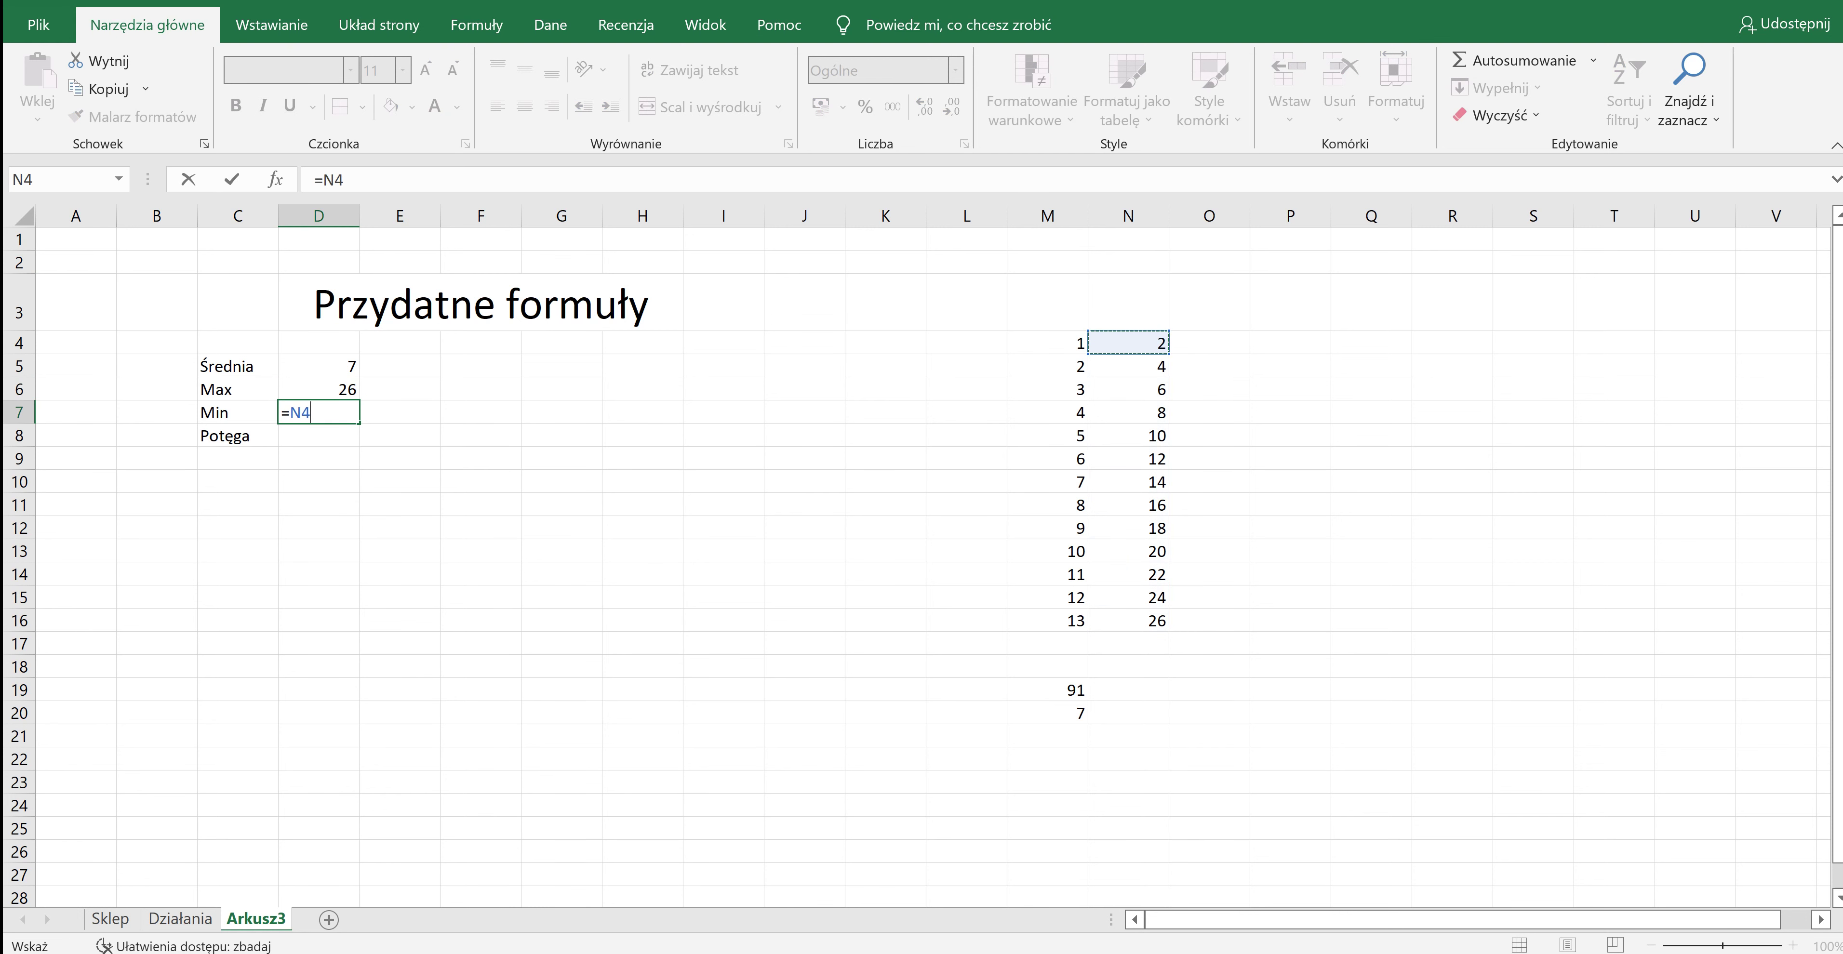
drag(1128, 343, 1128, 621)
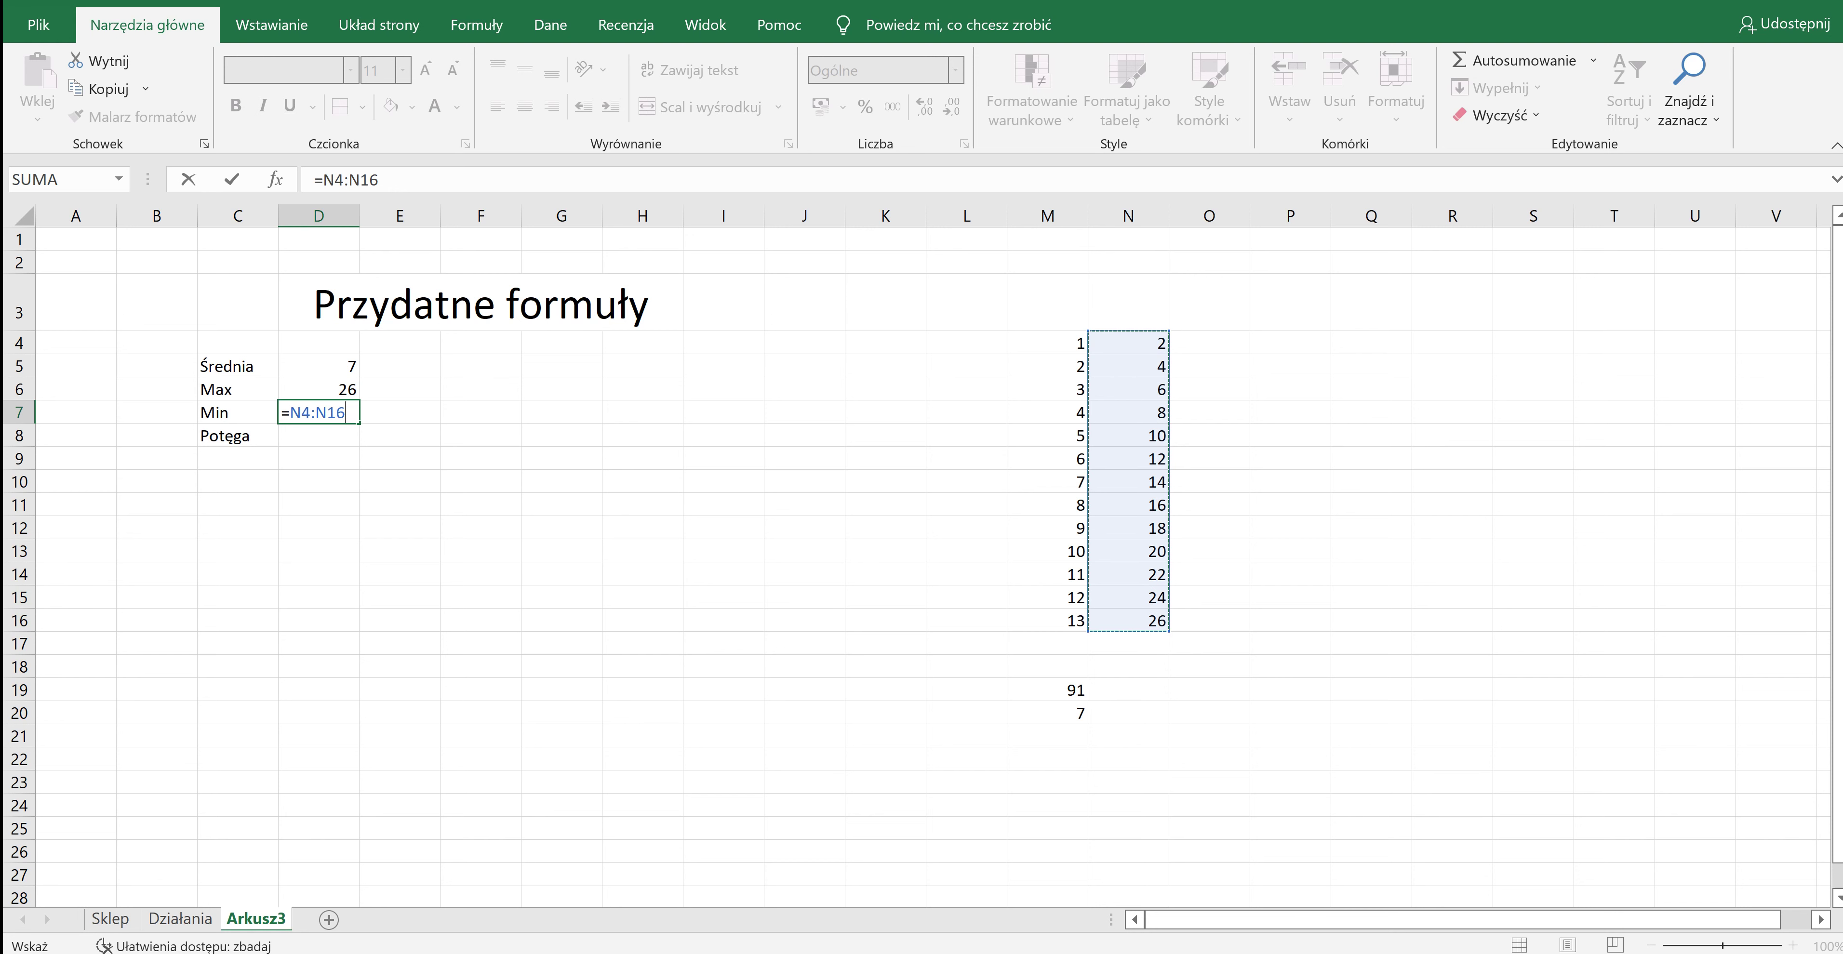
click(290, 413)
text(min()
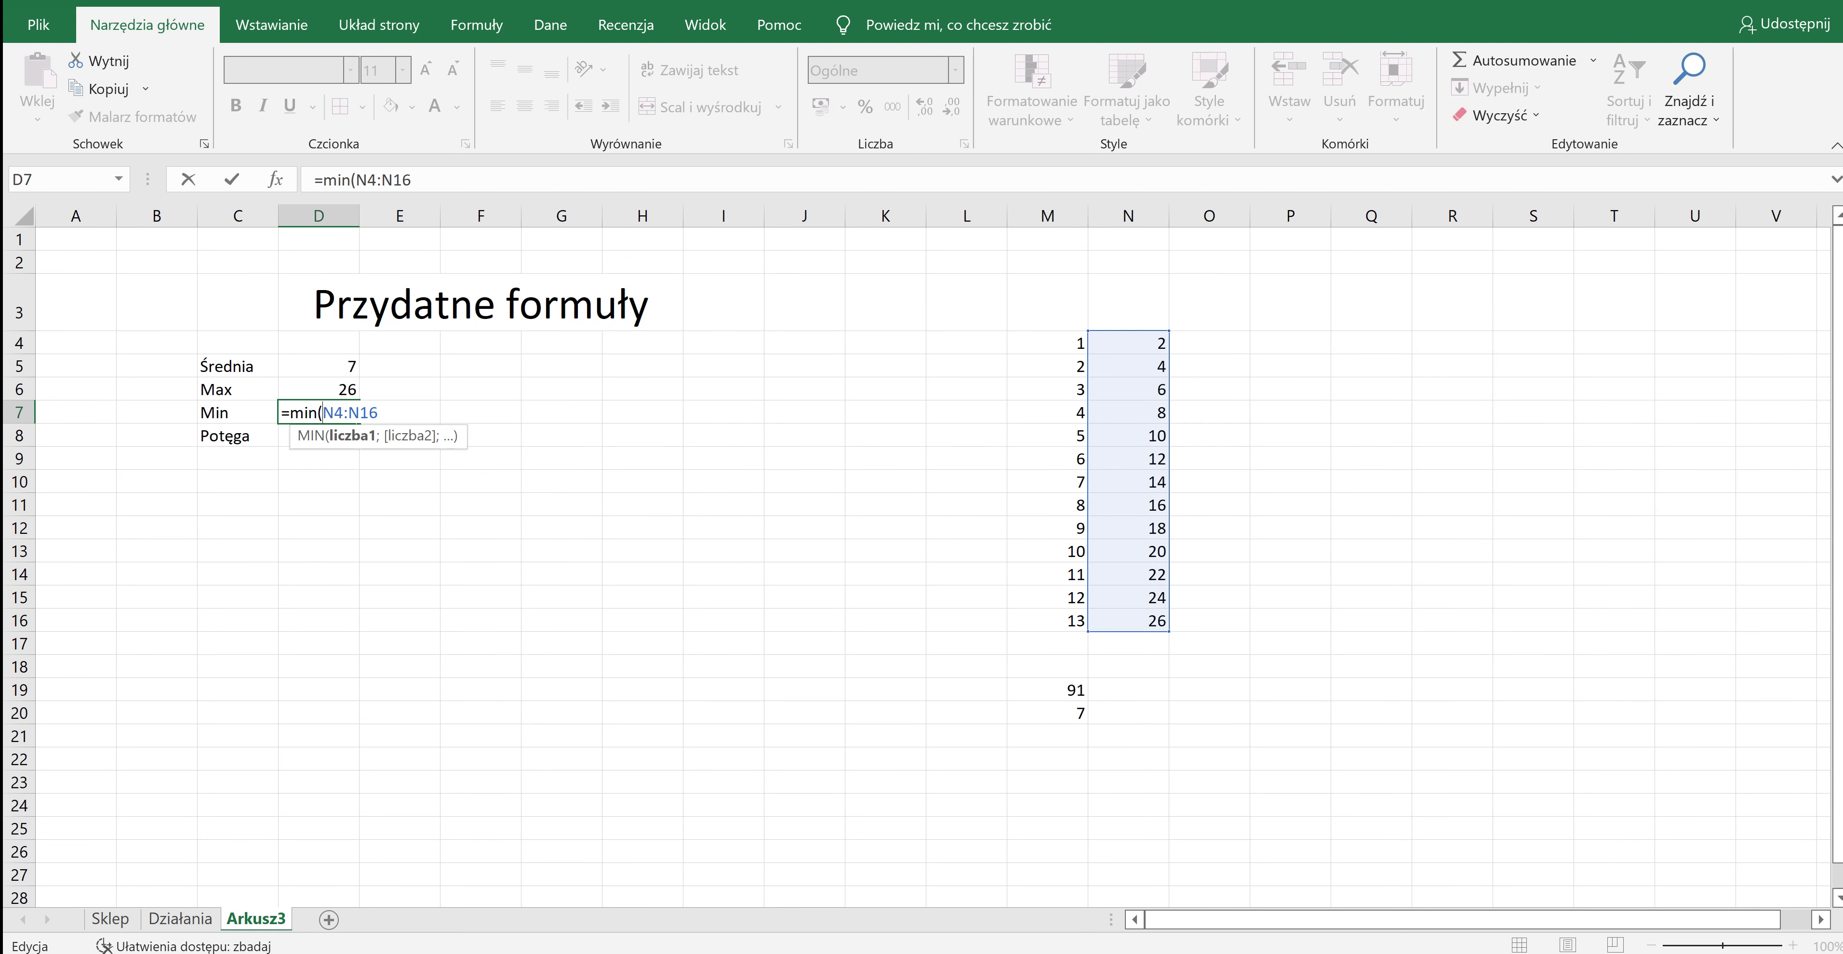
text())
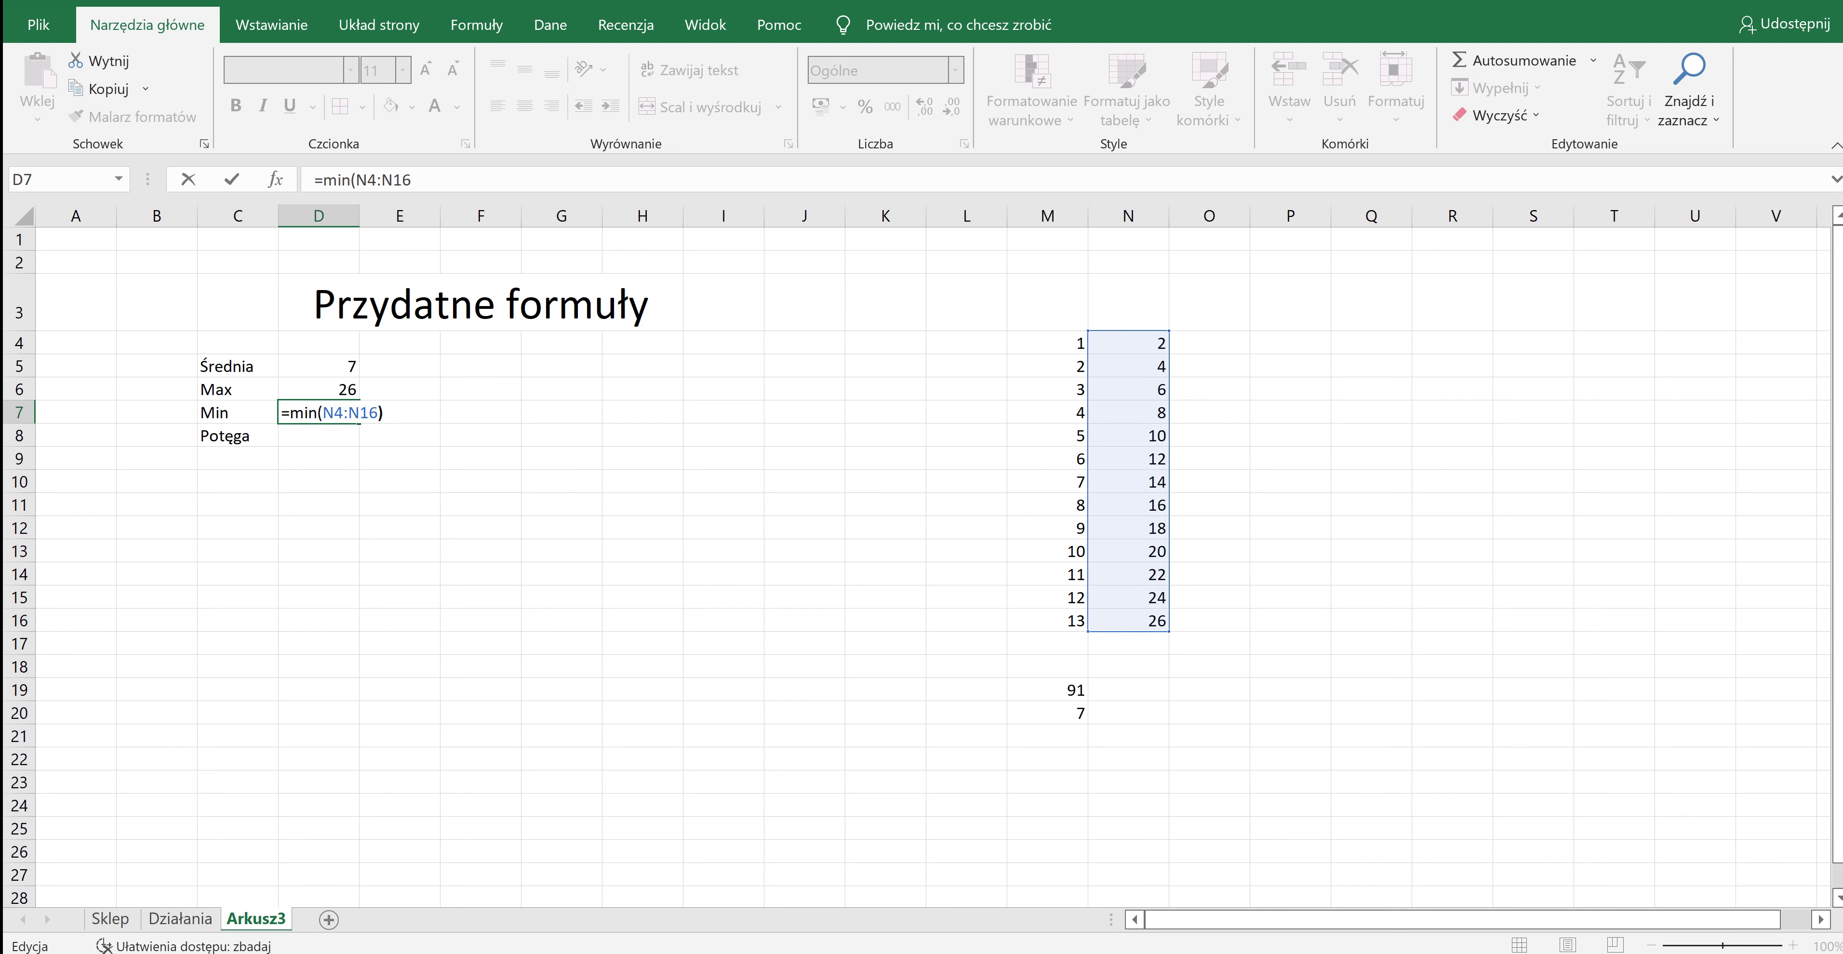
key(Return)
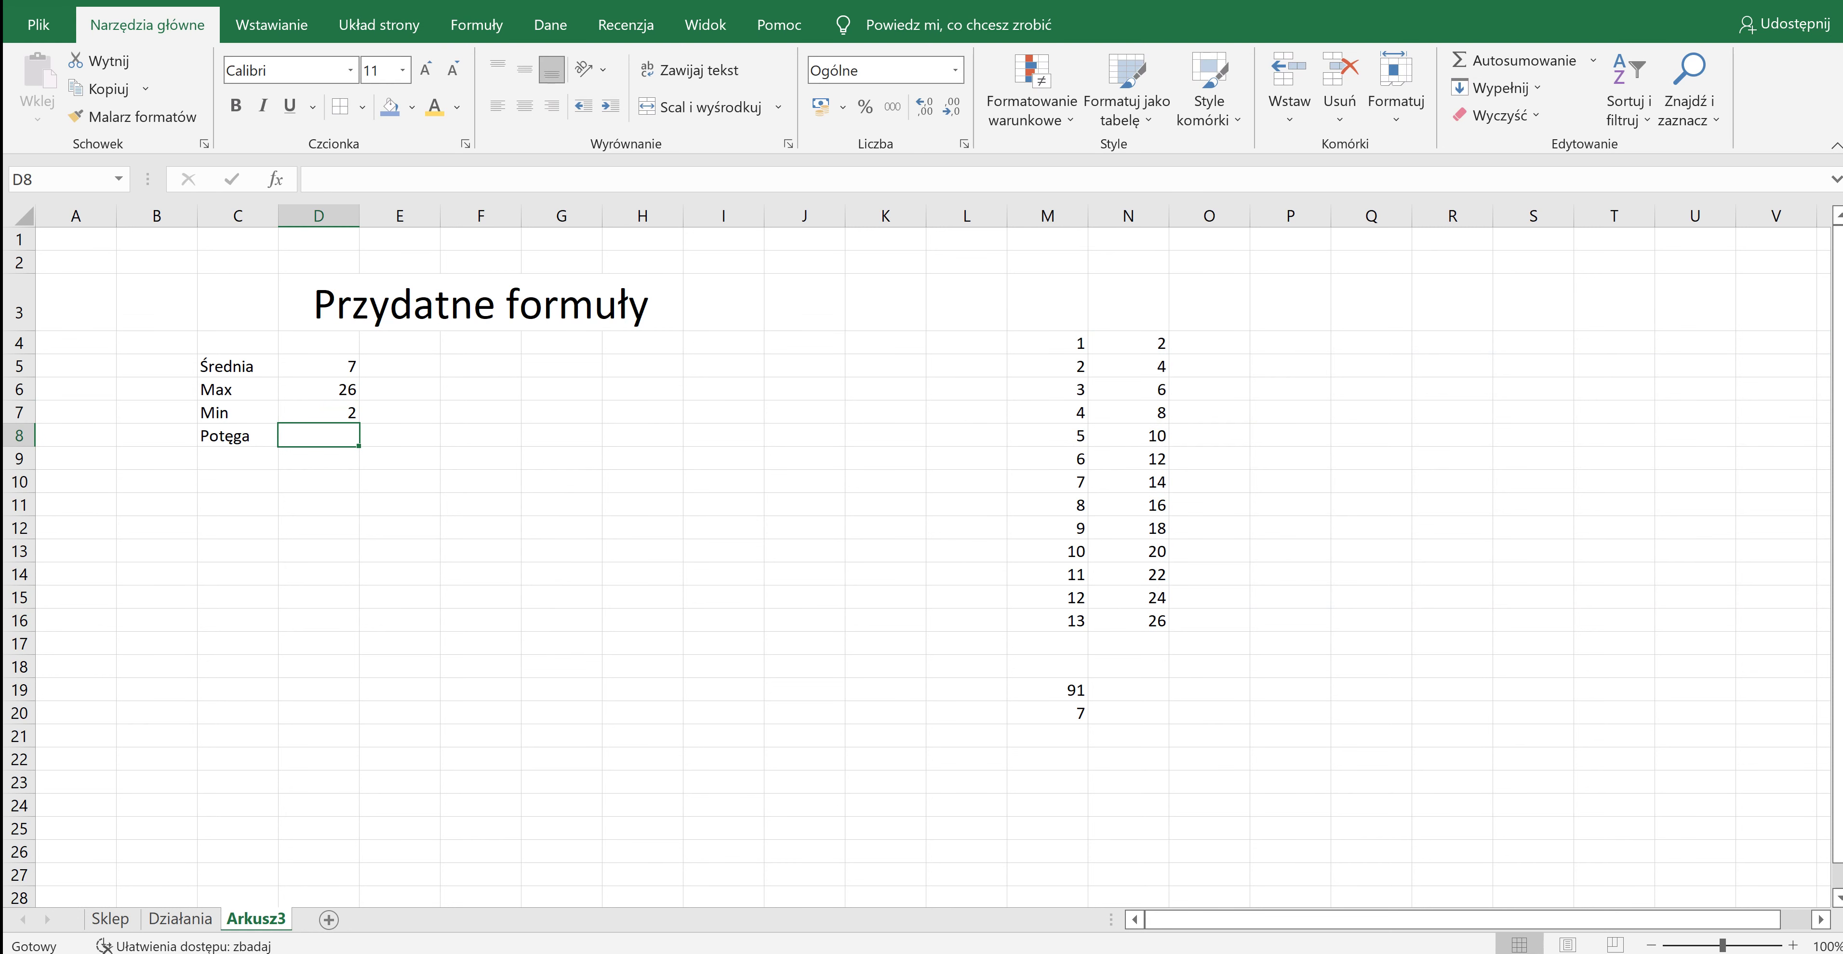
click(319, 413)
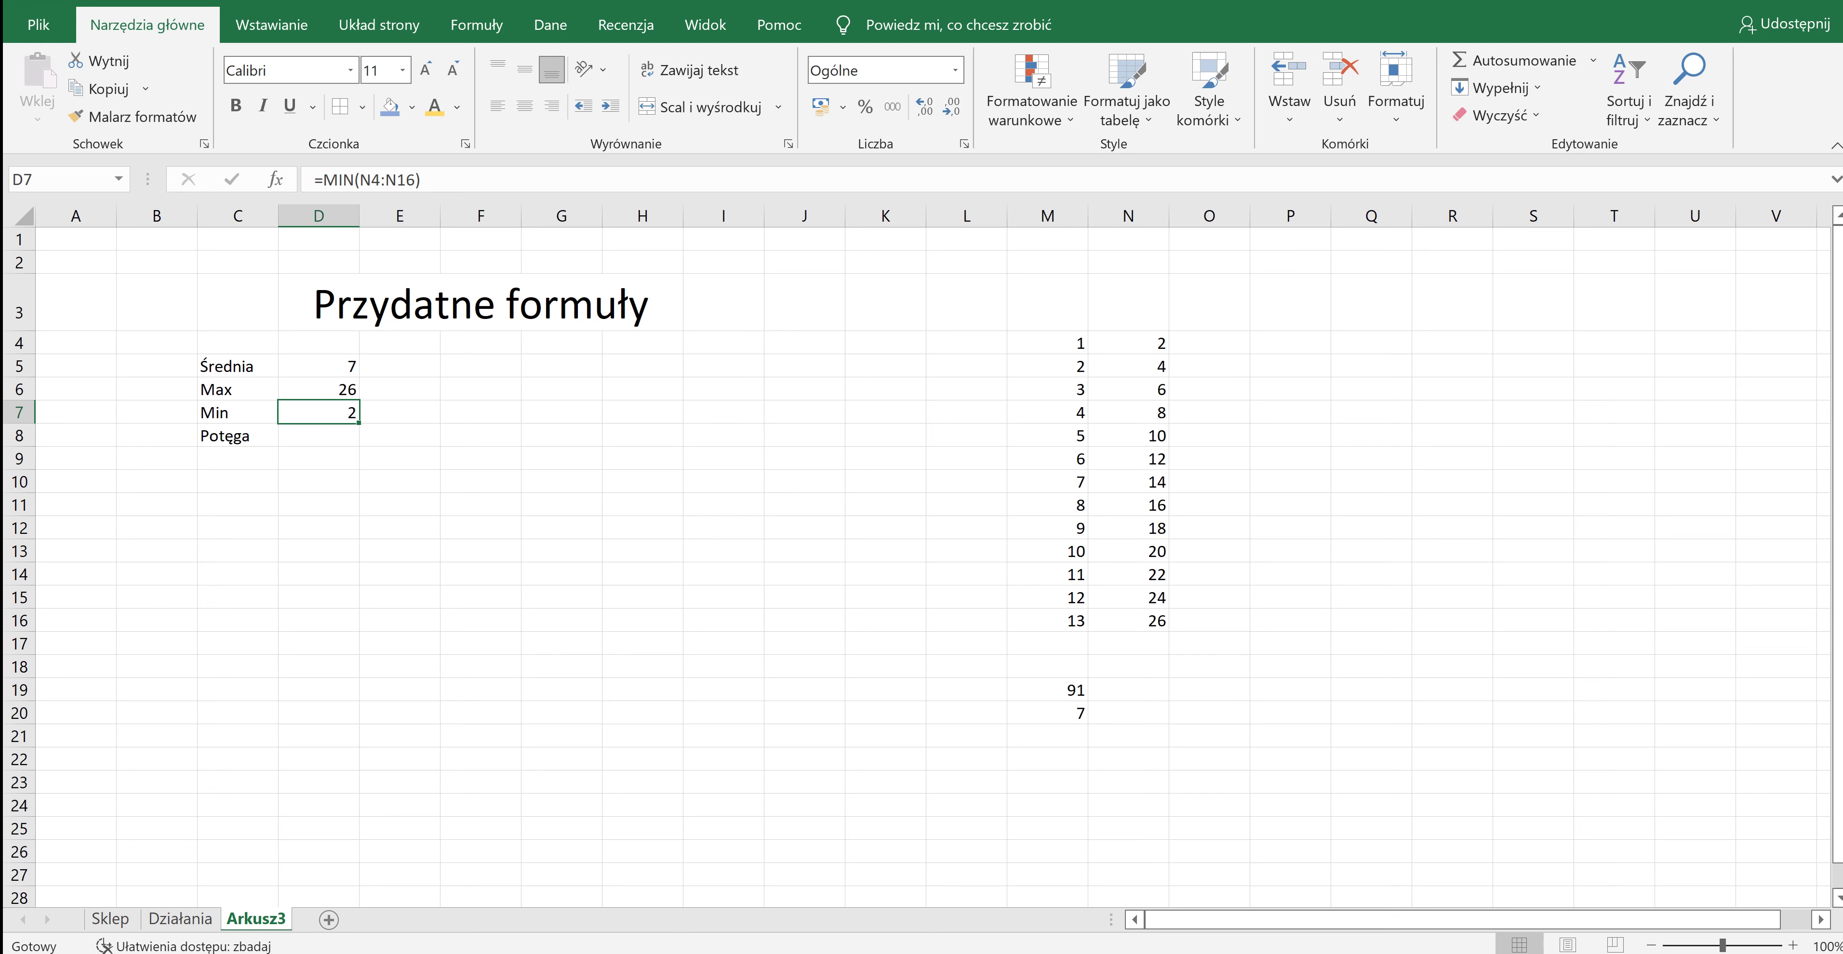
click(399, 365)
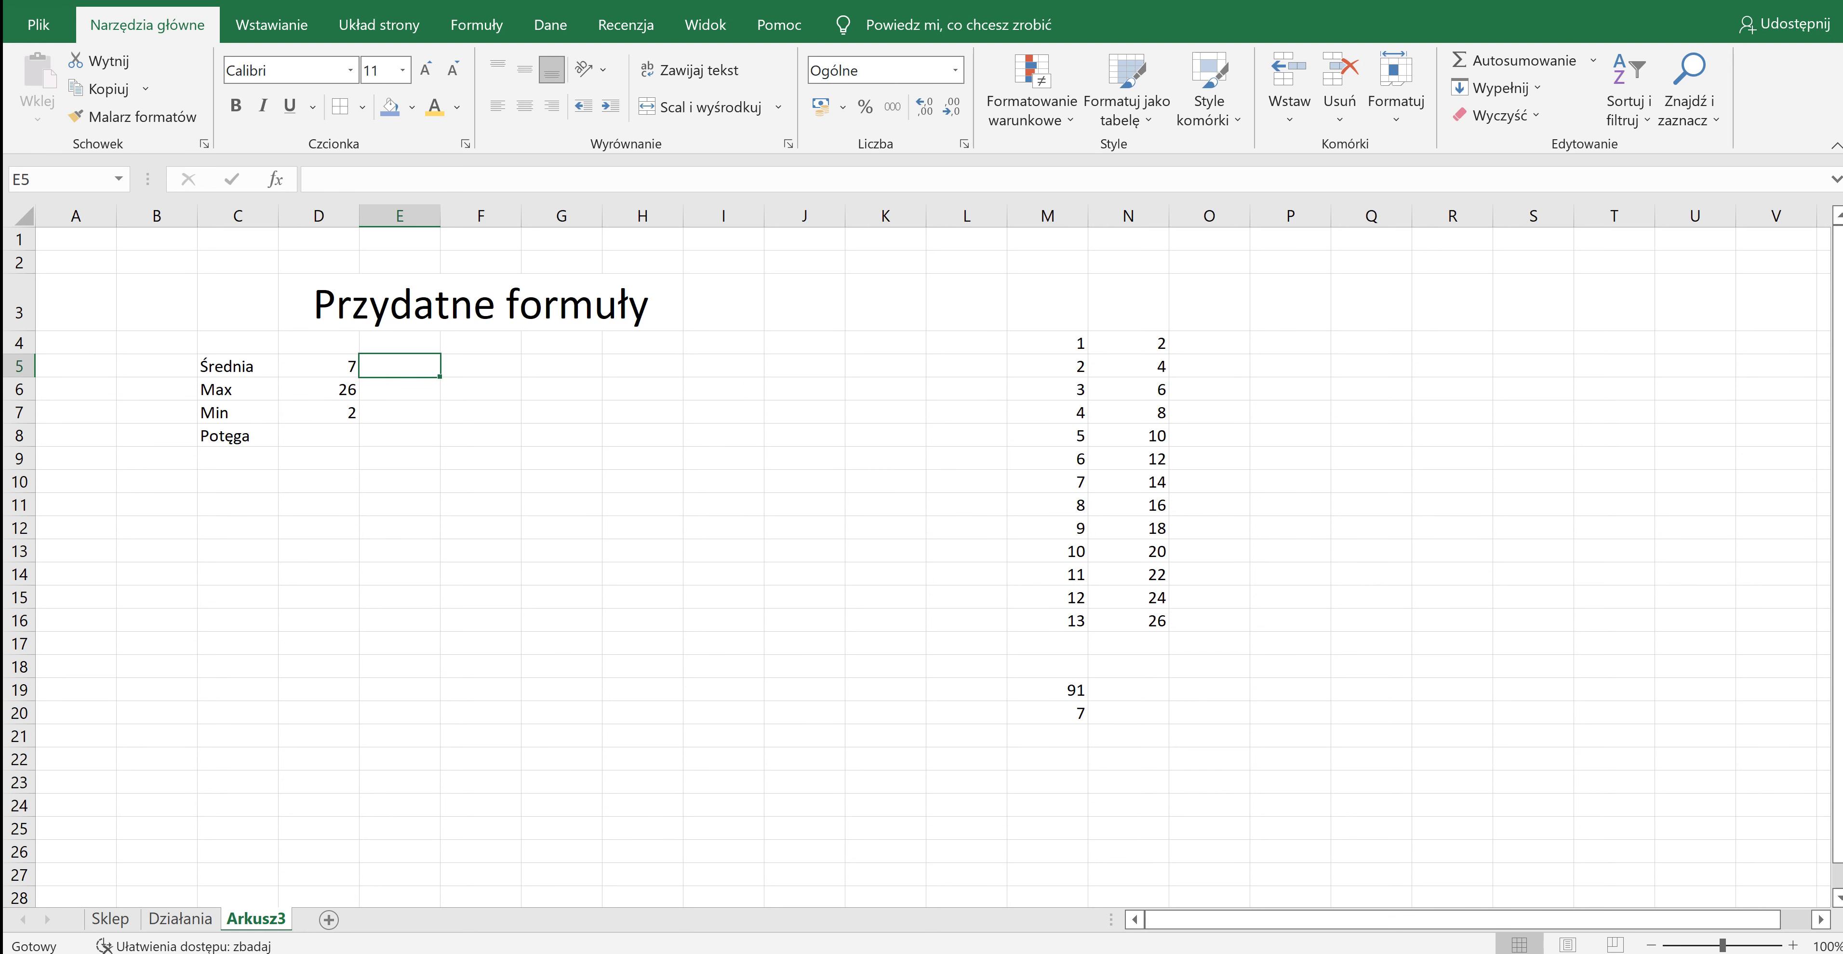
click(477, 24)
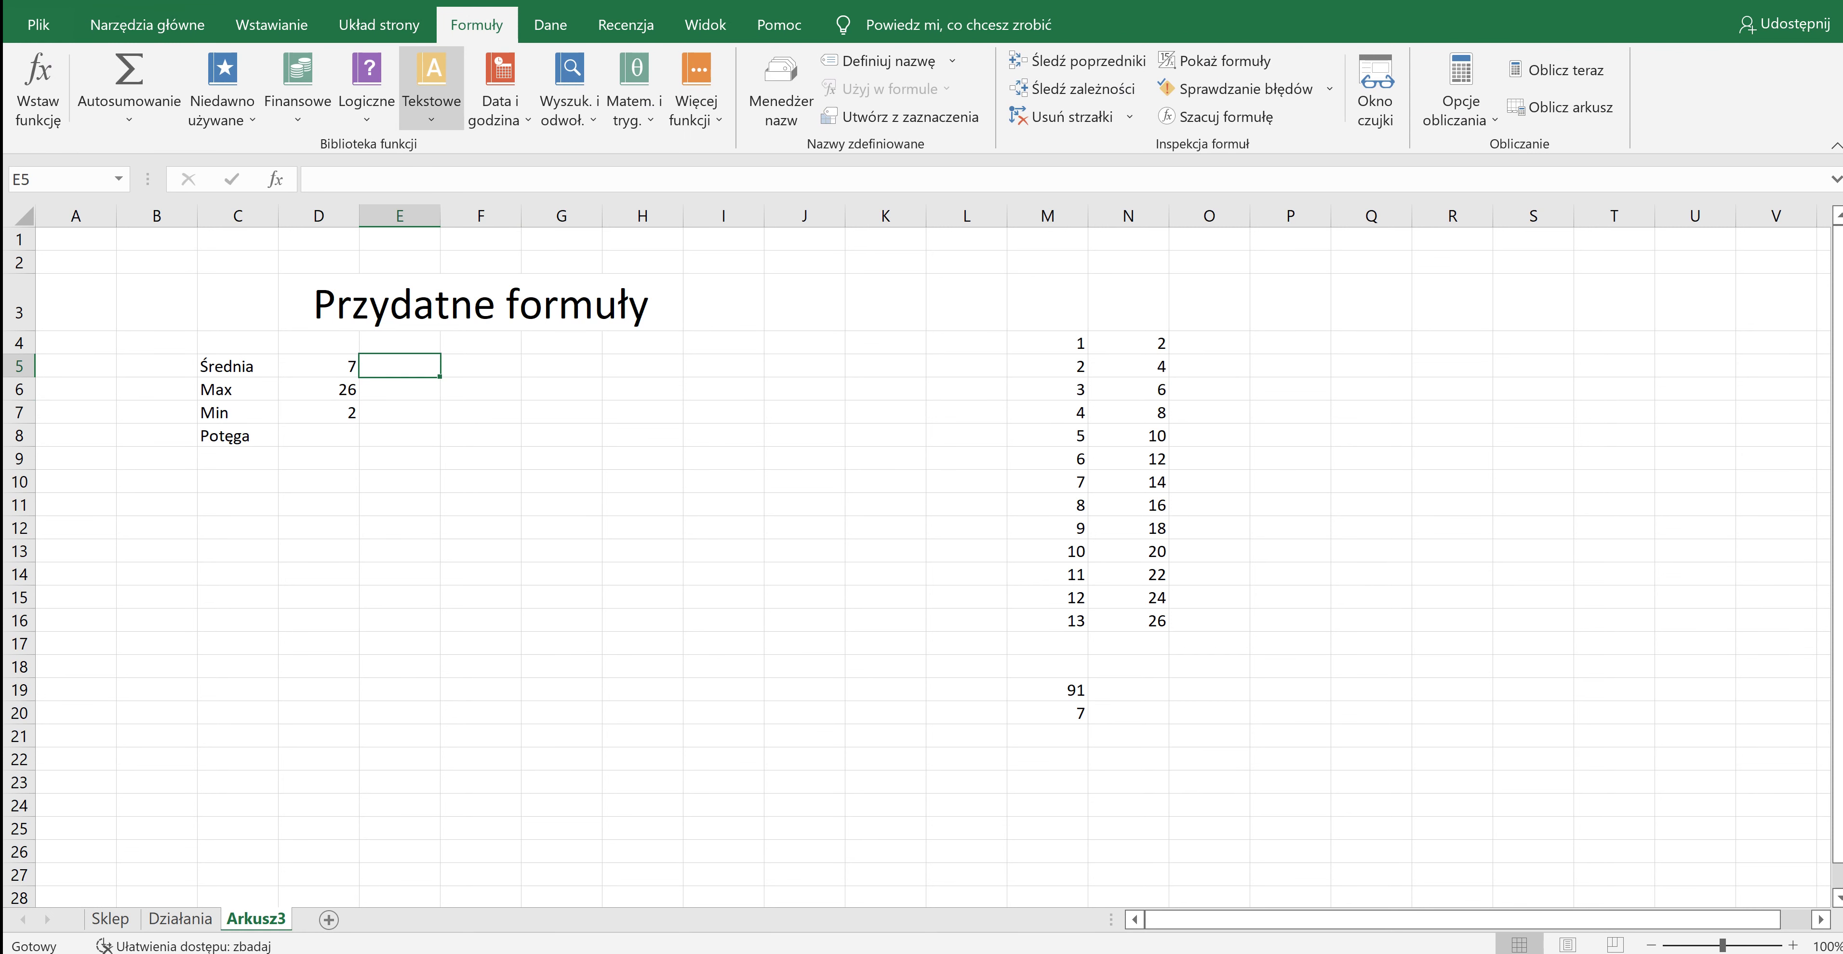
click(633, 86)
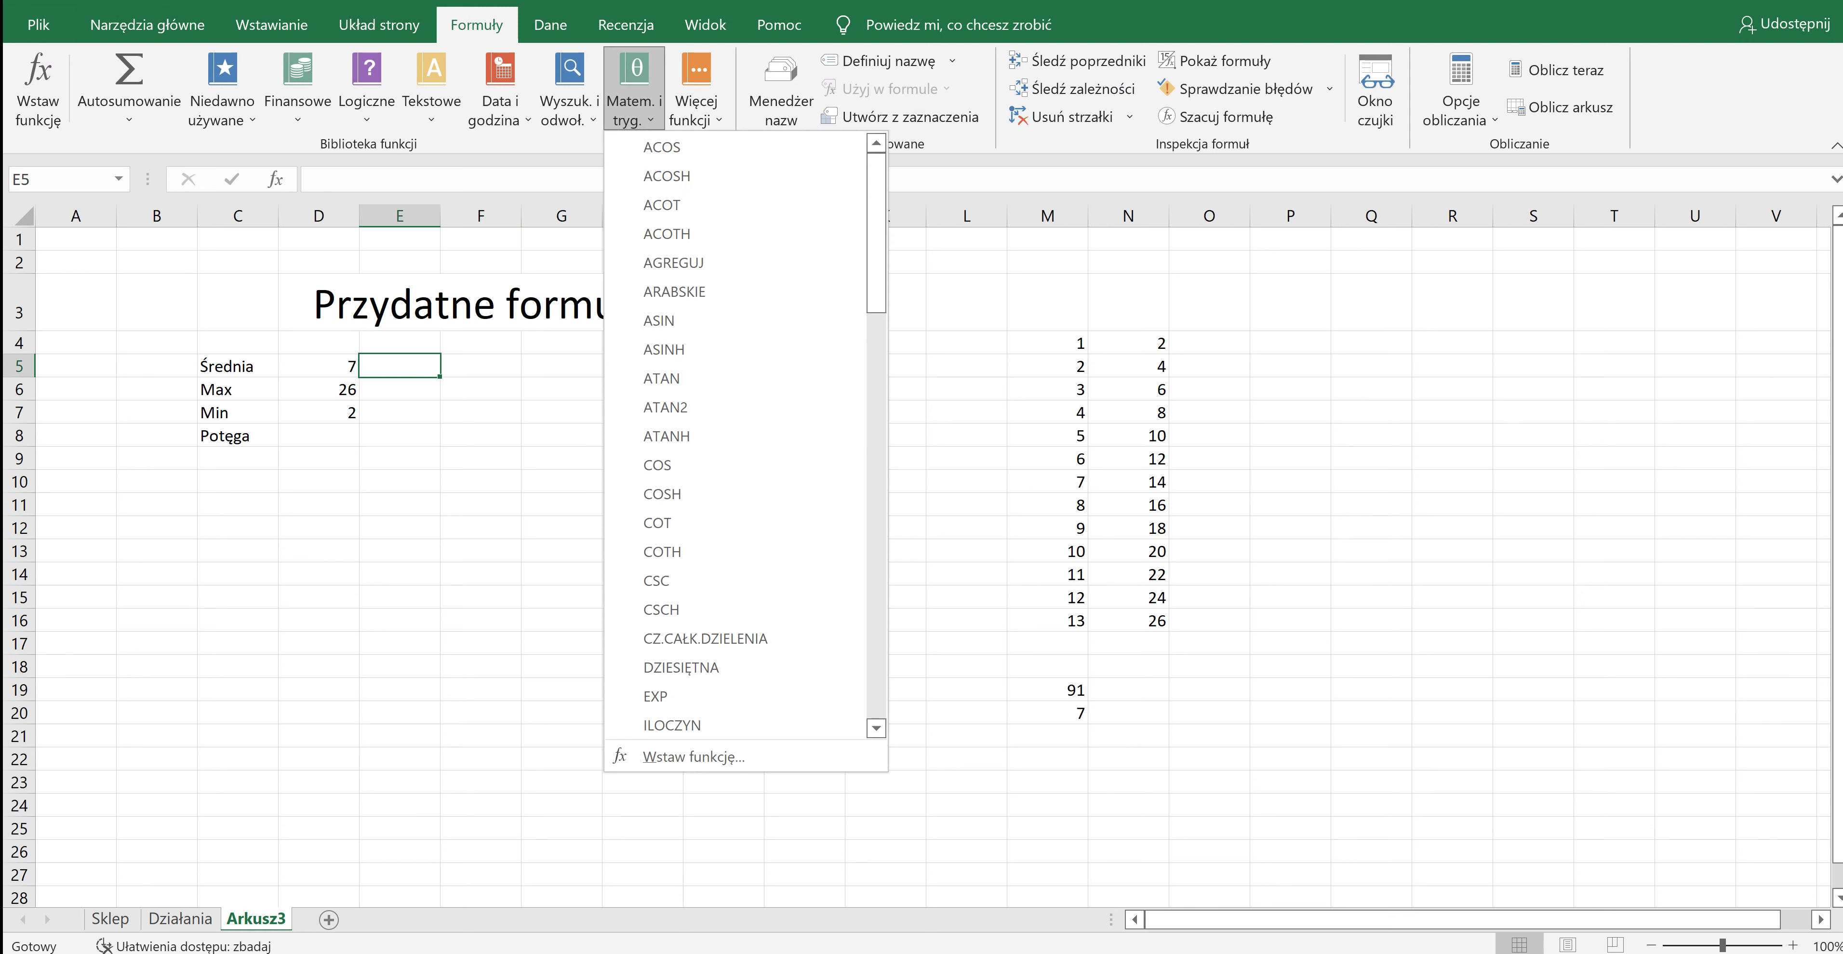
scroll(716, 465, down, 5)
scroll(716, 465, down, 5)
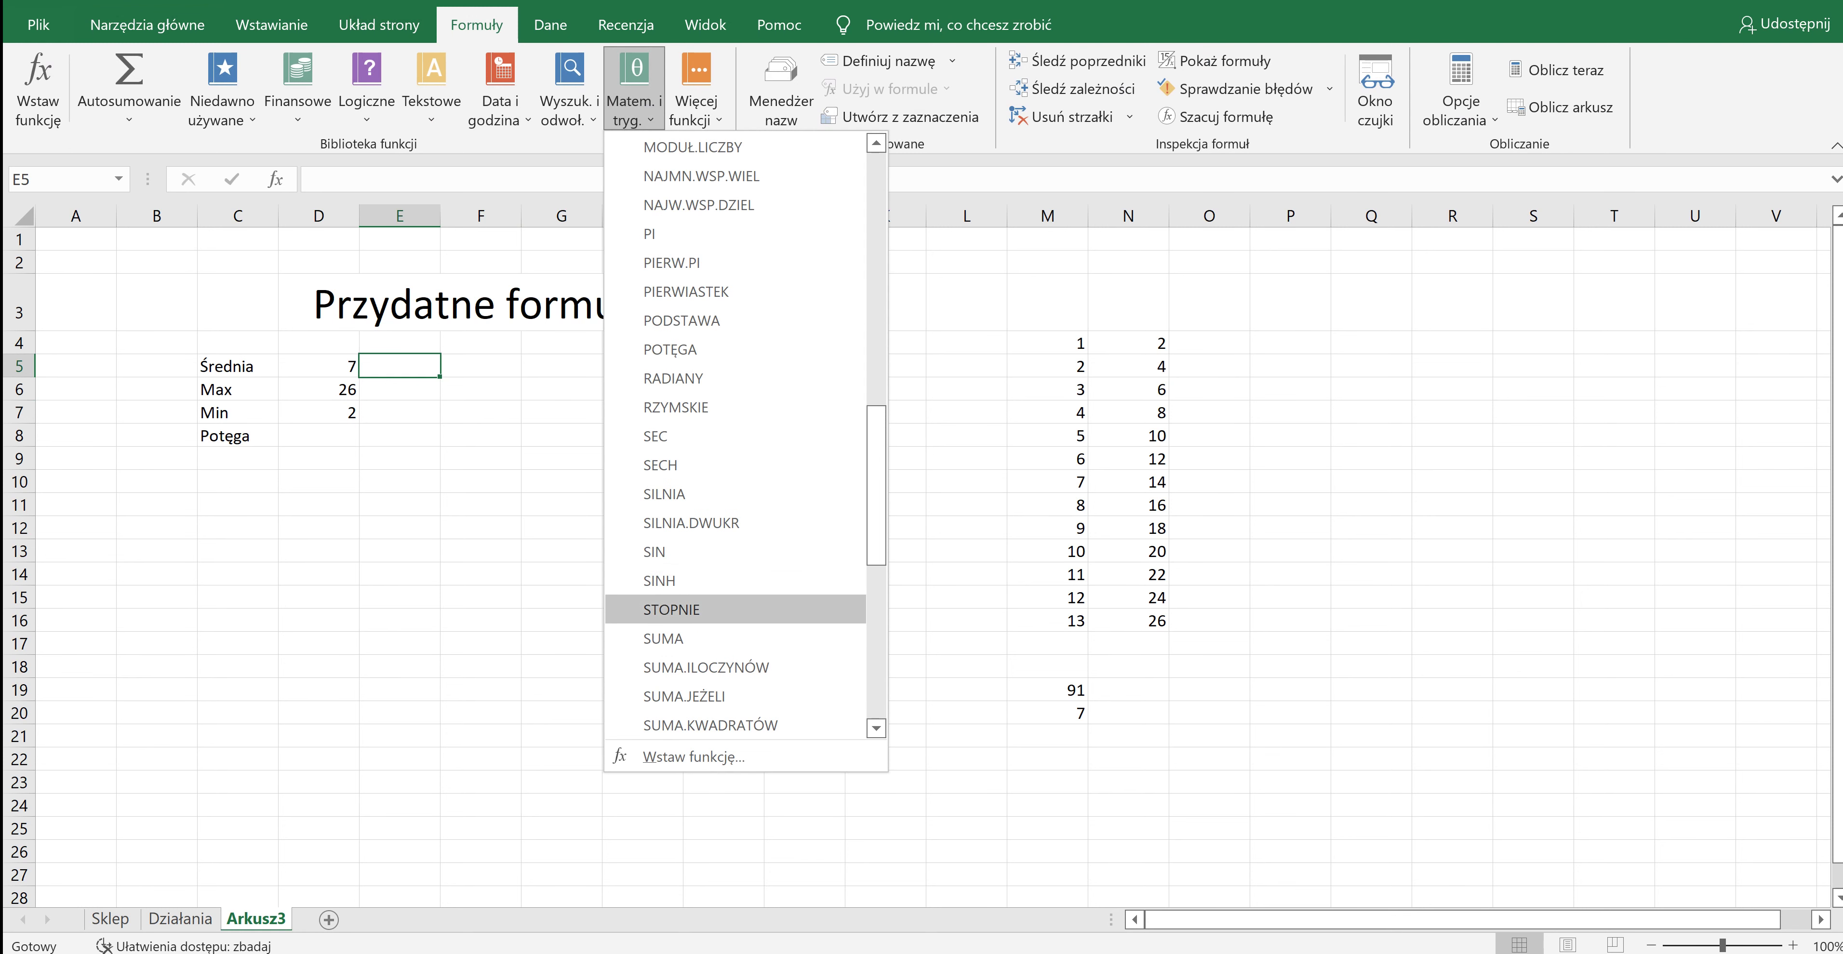
scroll(715, 501, down, 1)
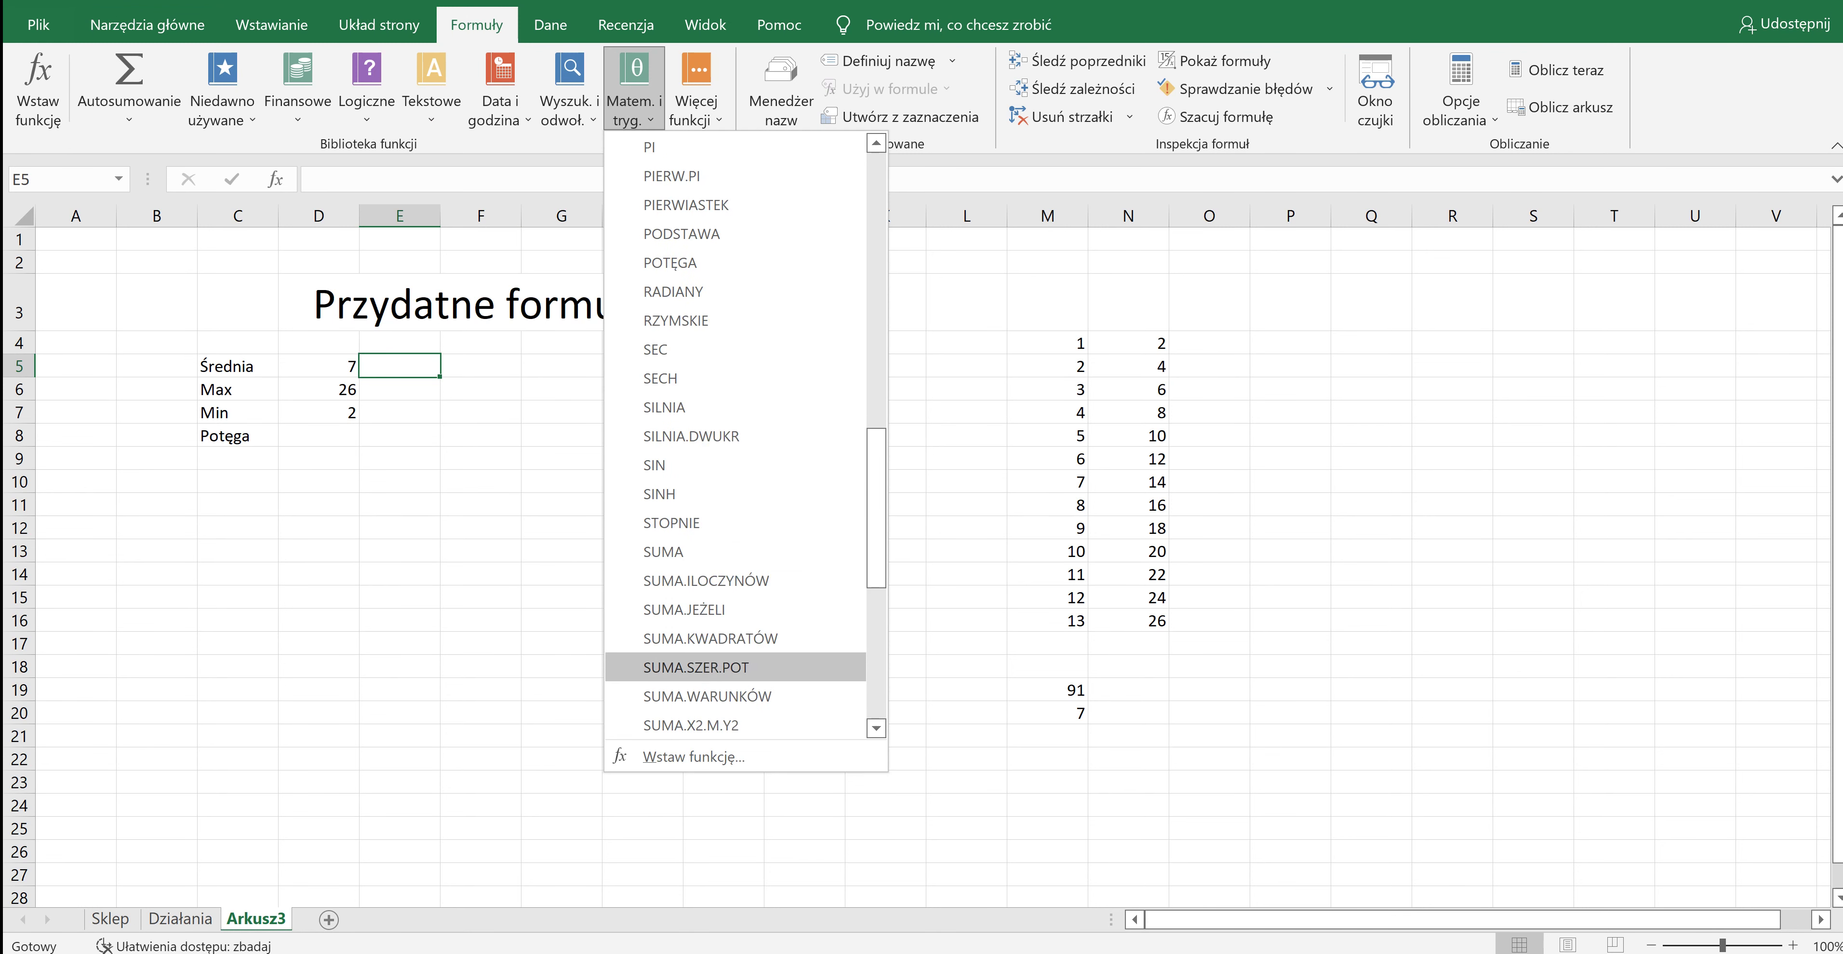
scroll(716, 501, down, 2)
scroll(716, 551, down, 1)
scroll(715, 551, down, 1)
scroll(715, 551, down, 1)
click(694, 756)
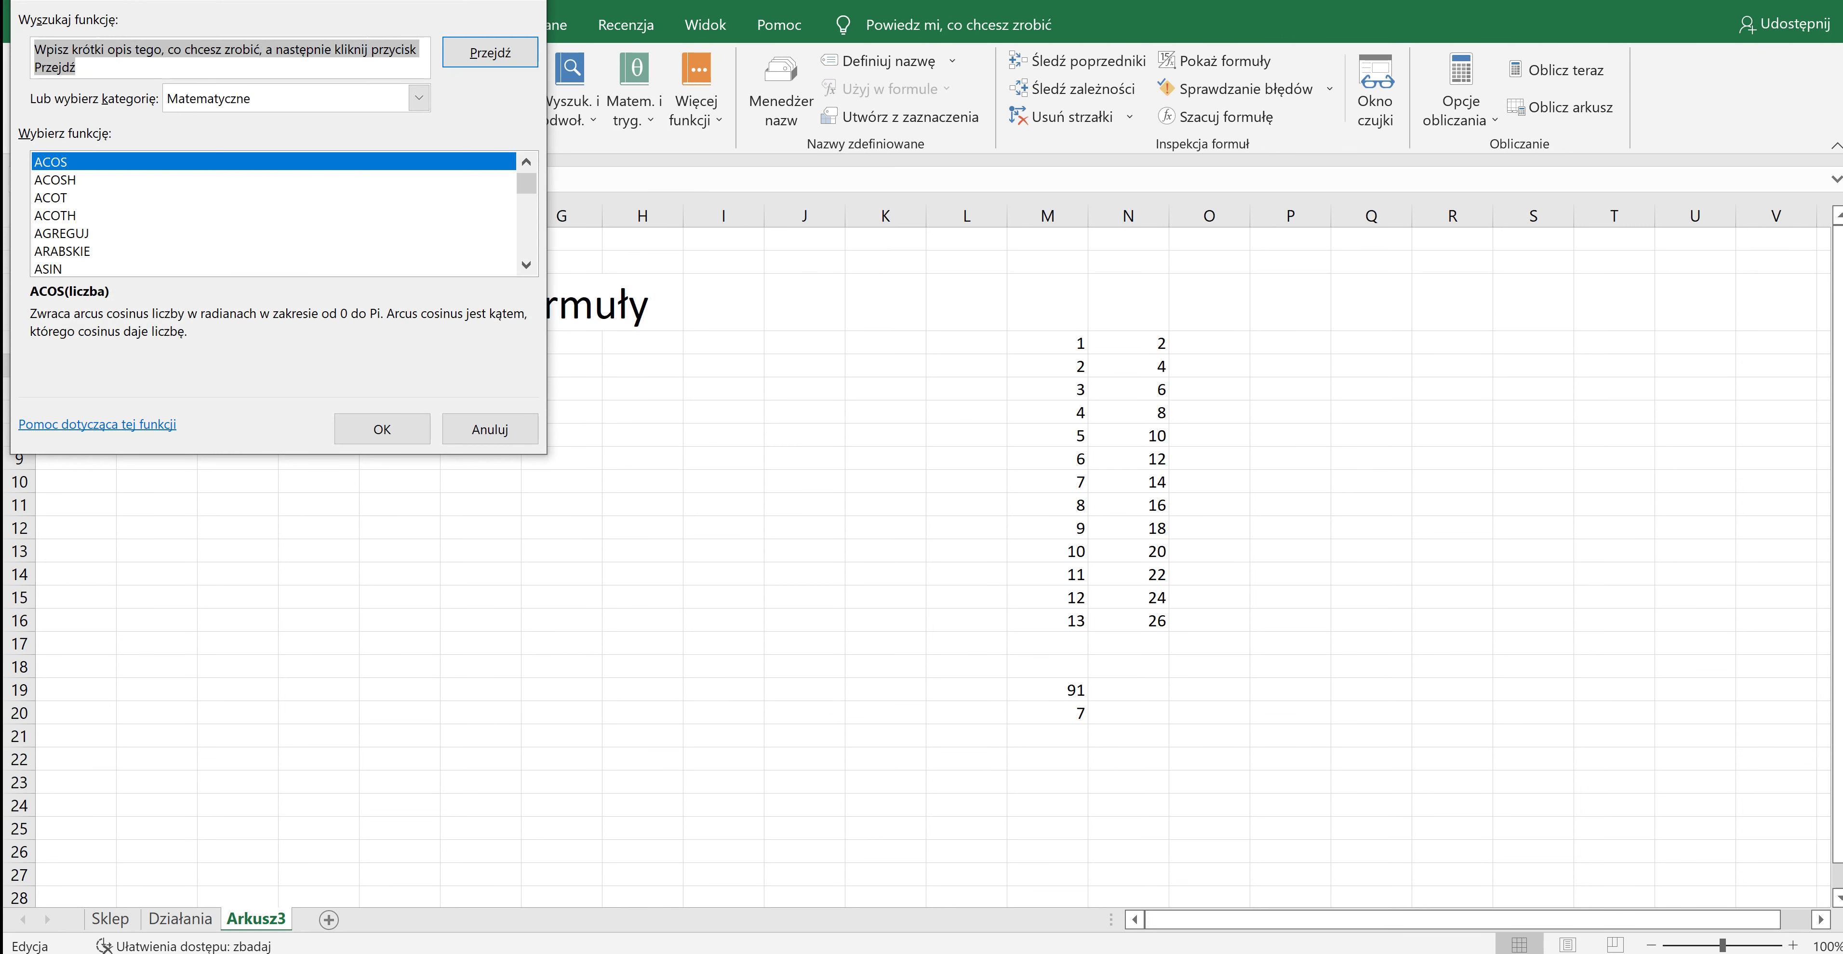
text(średnia)
key(Return)
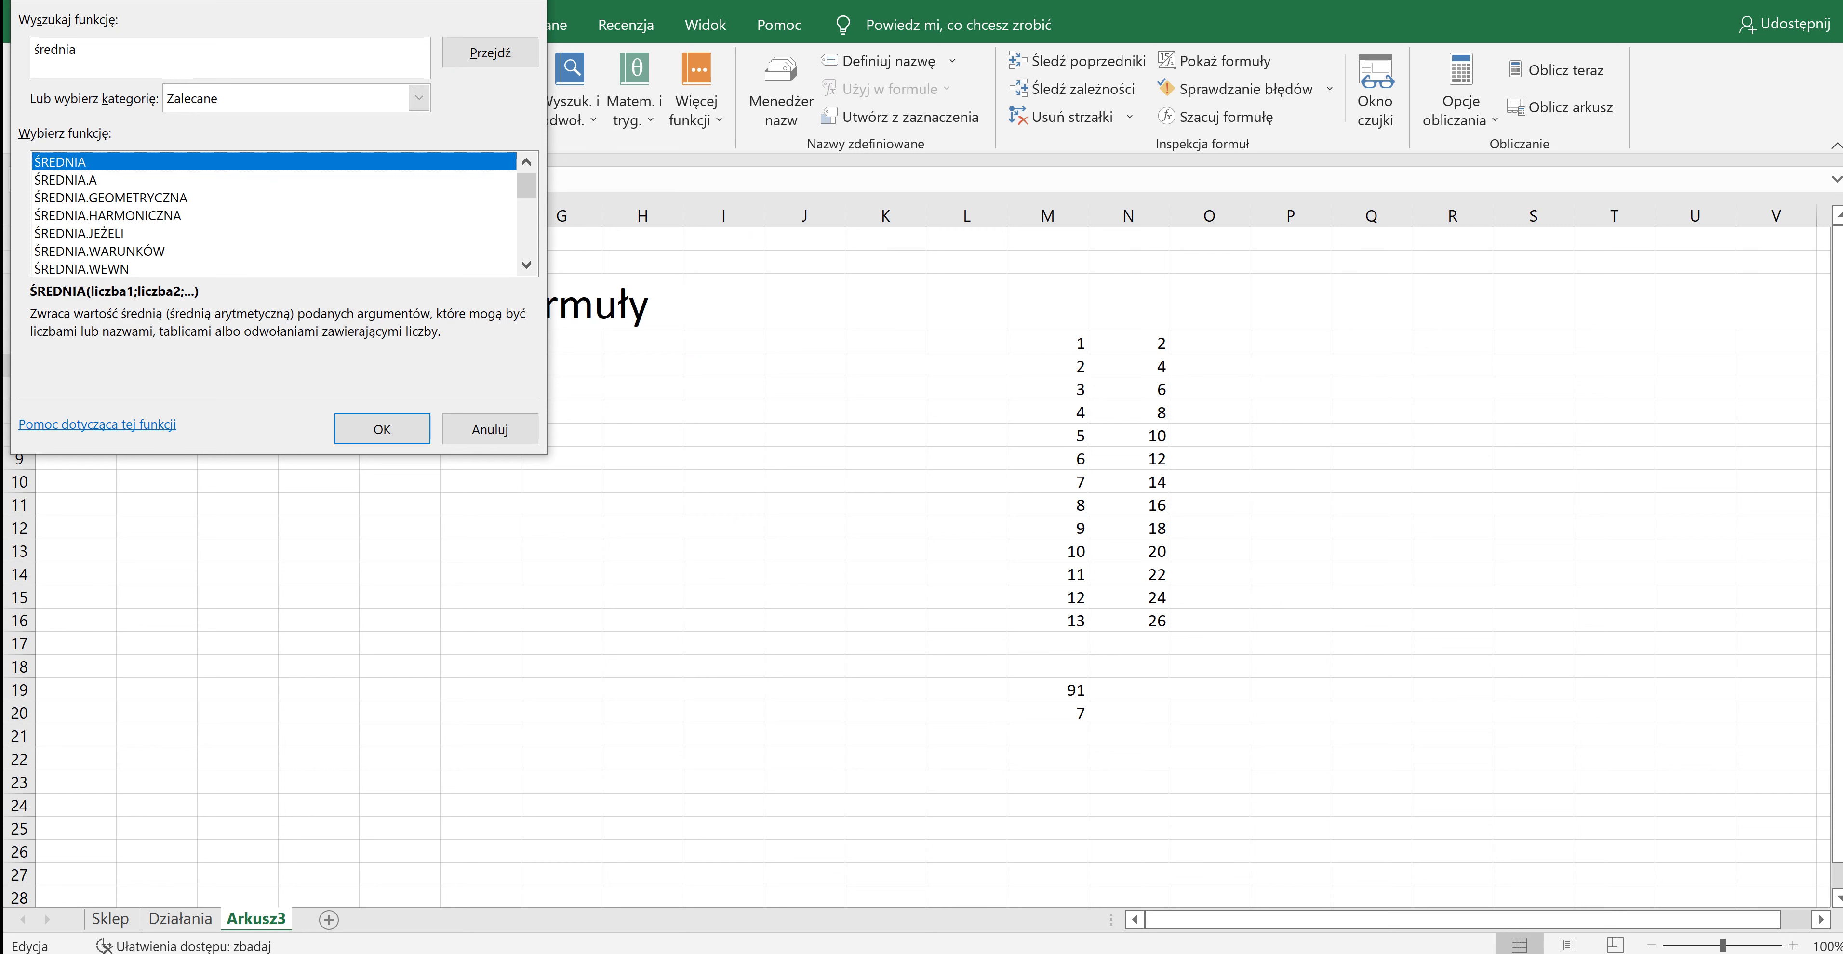
key(Return)
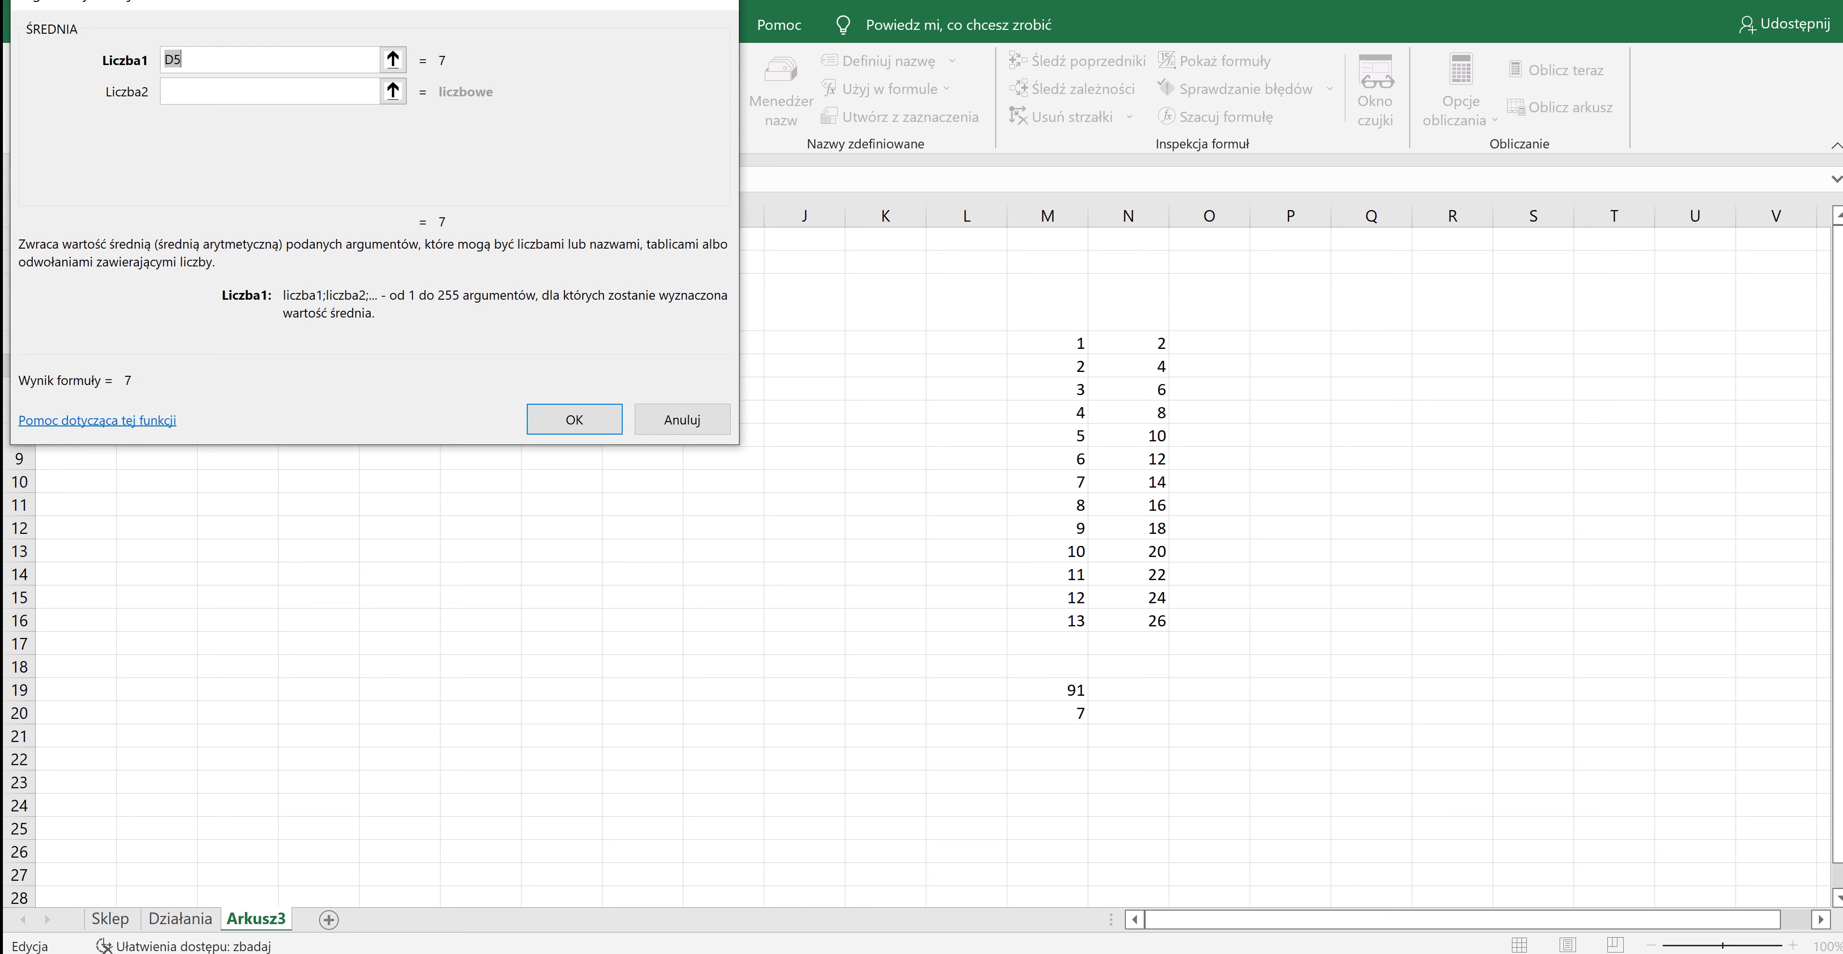
key(Tab)
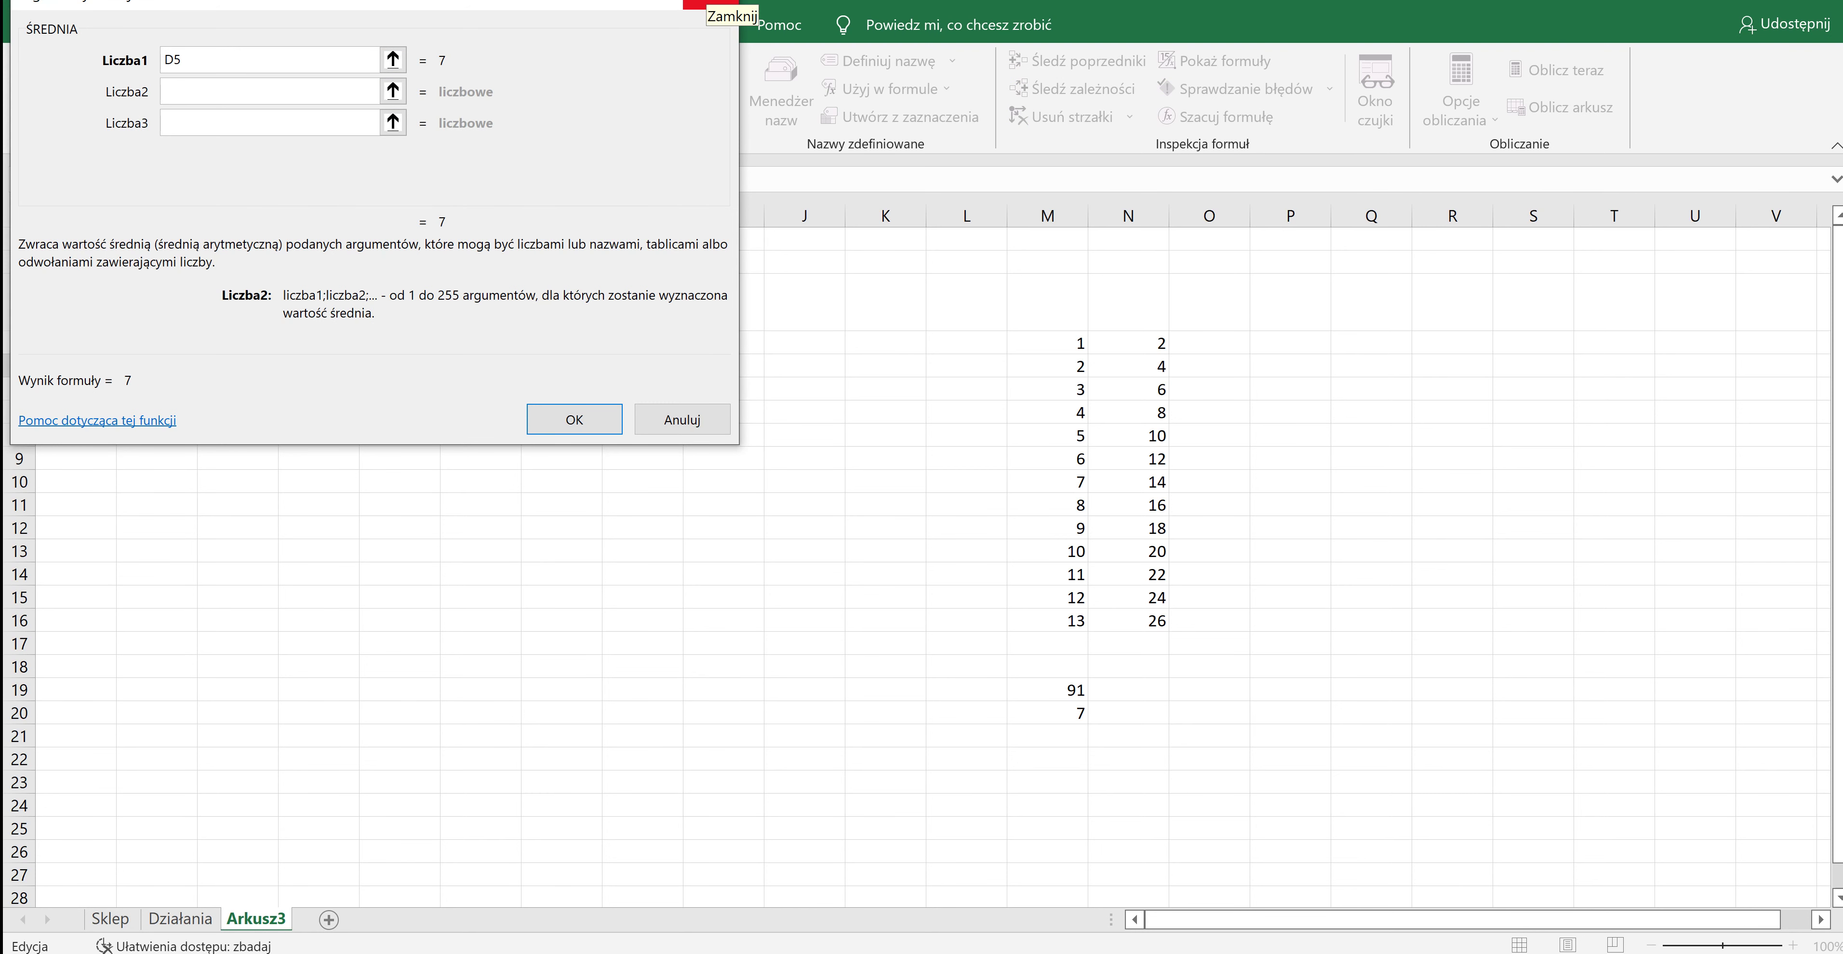
click(705, 5)
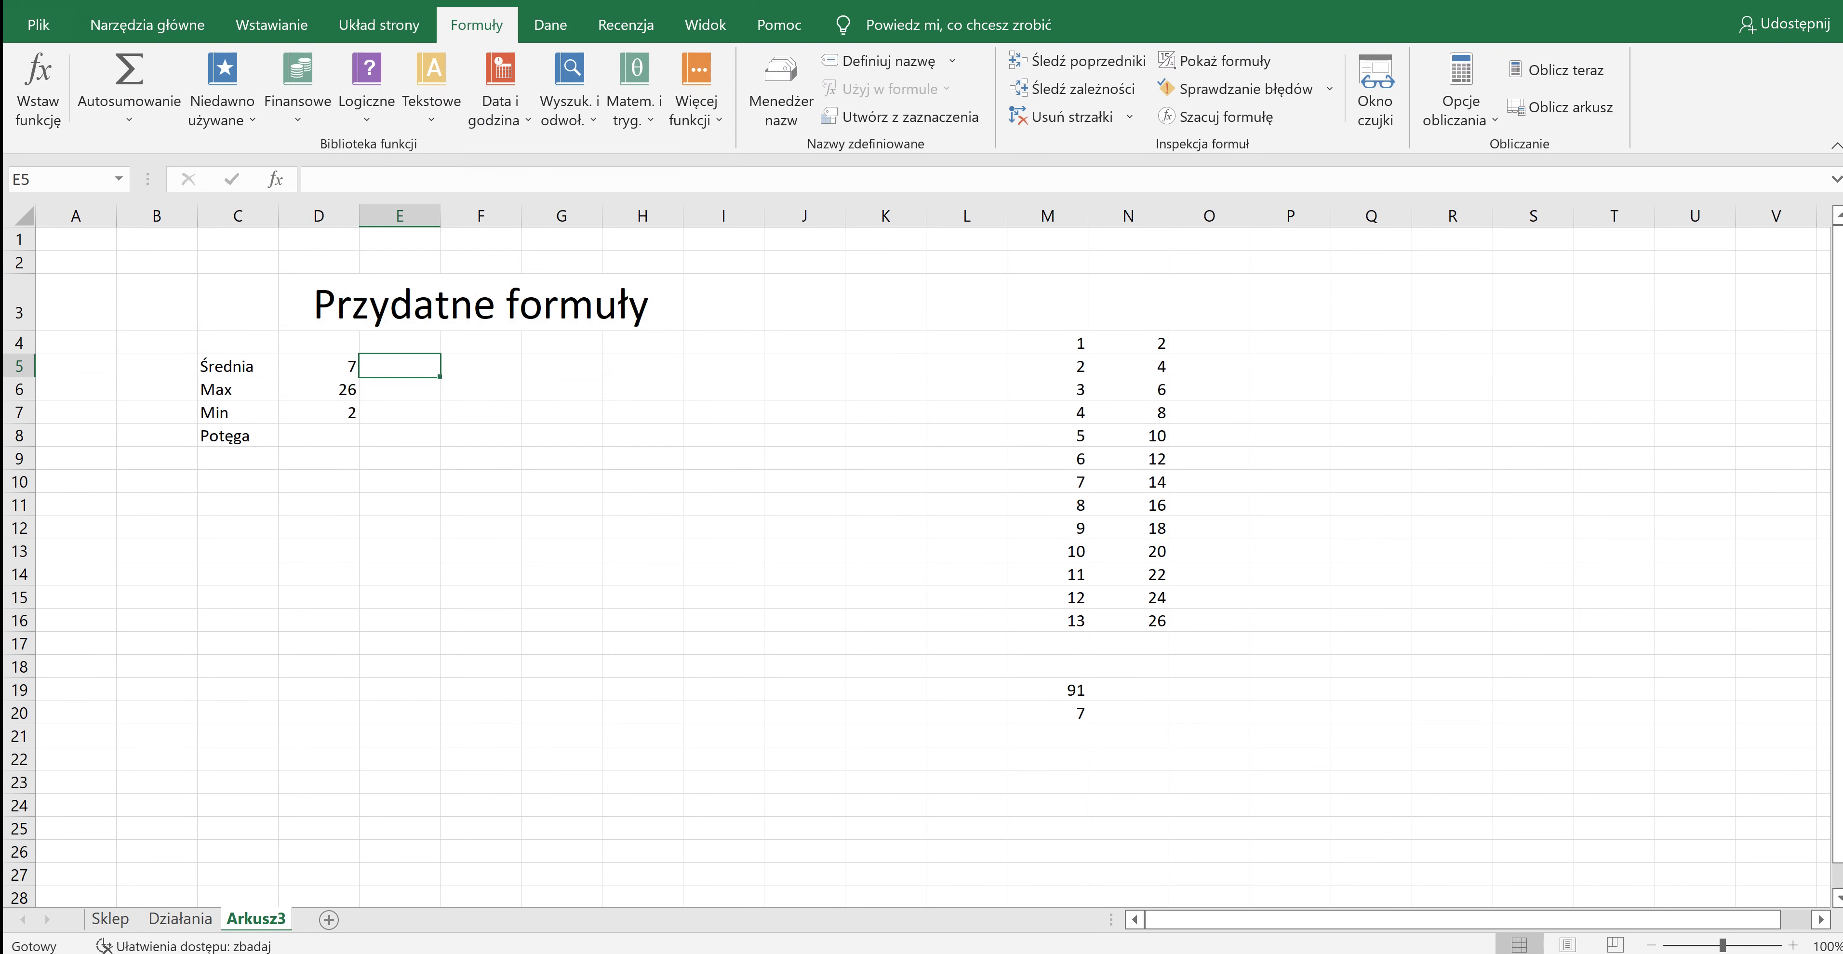
click(319, 435)
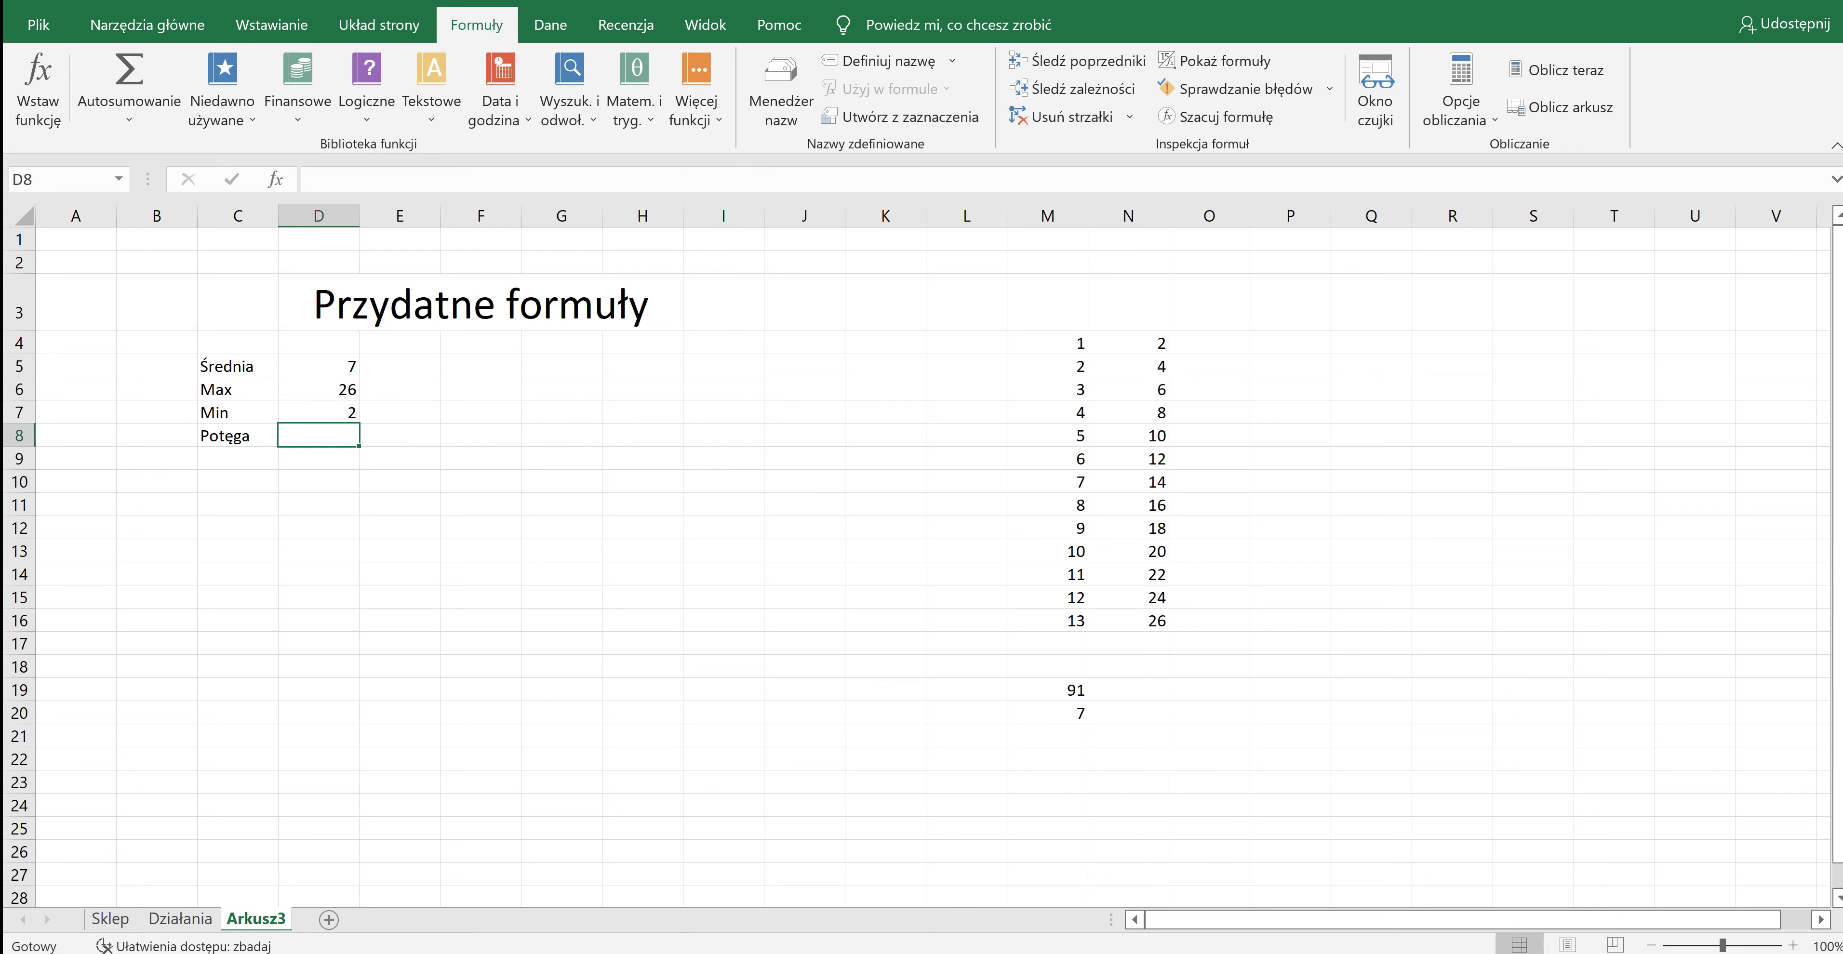
Enter =POTĘGA(2;2) in D8 beside the Potęga label.
text(=)
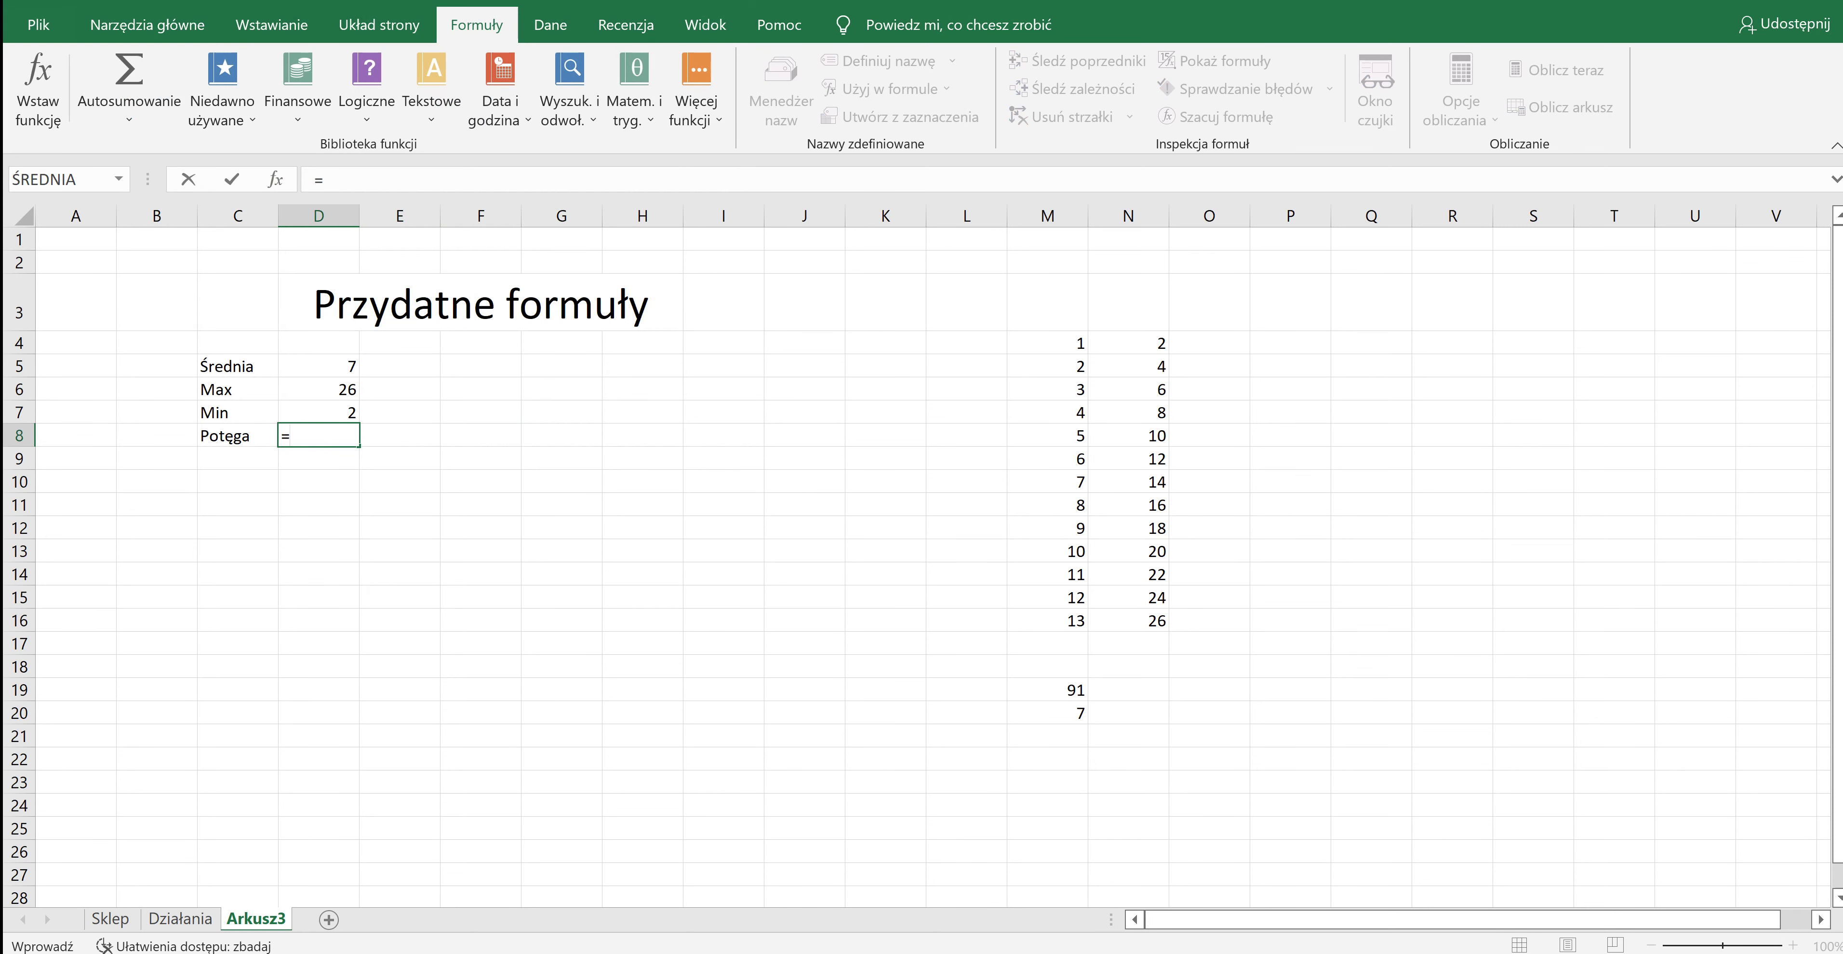
text(potę)
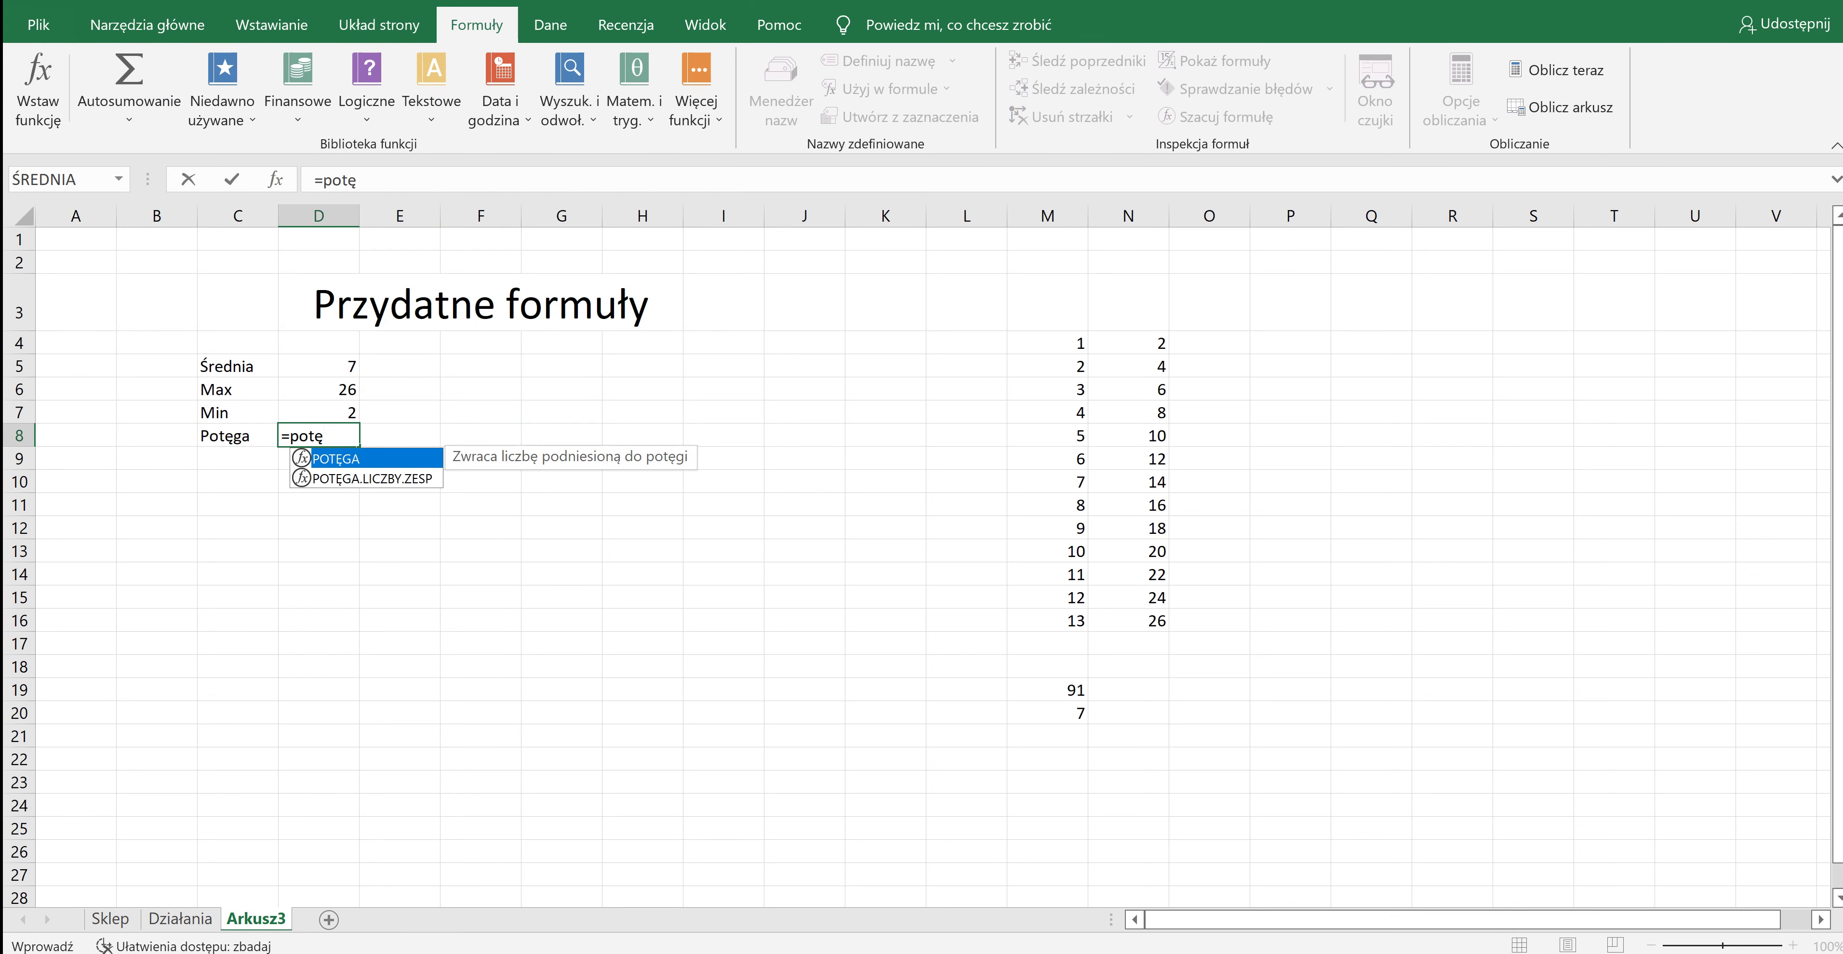
key(Tab)
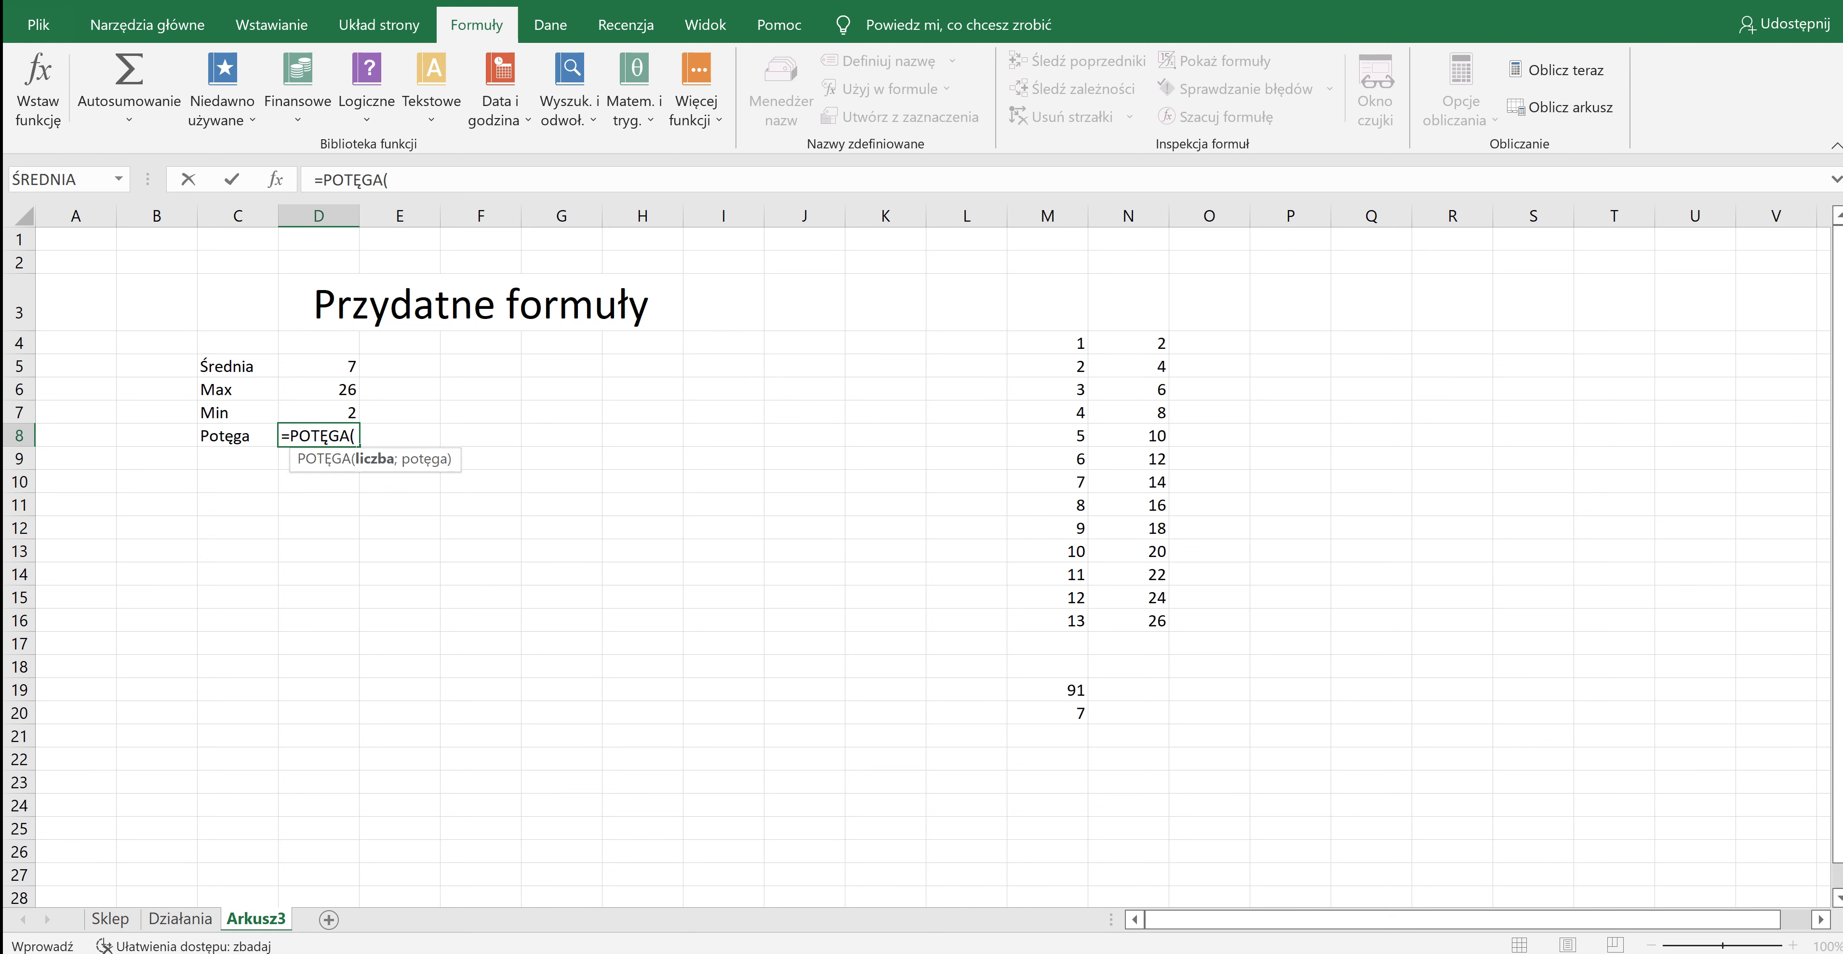
text(2)
text(;2))
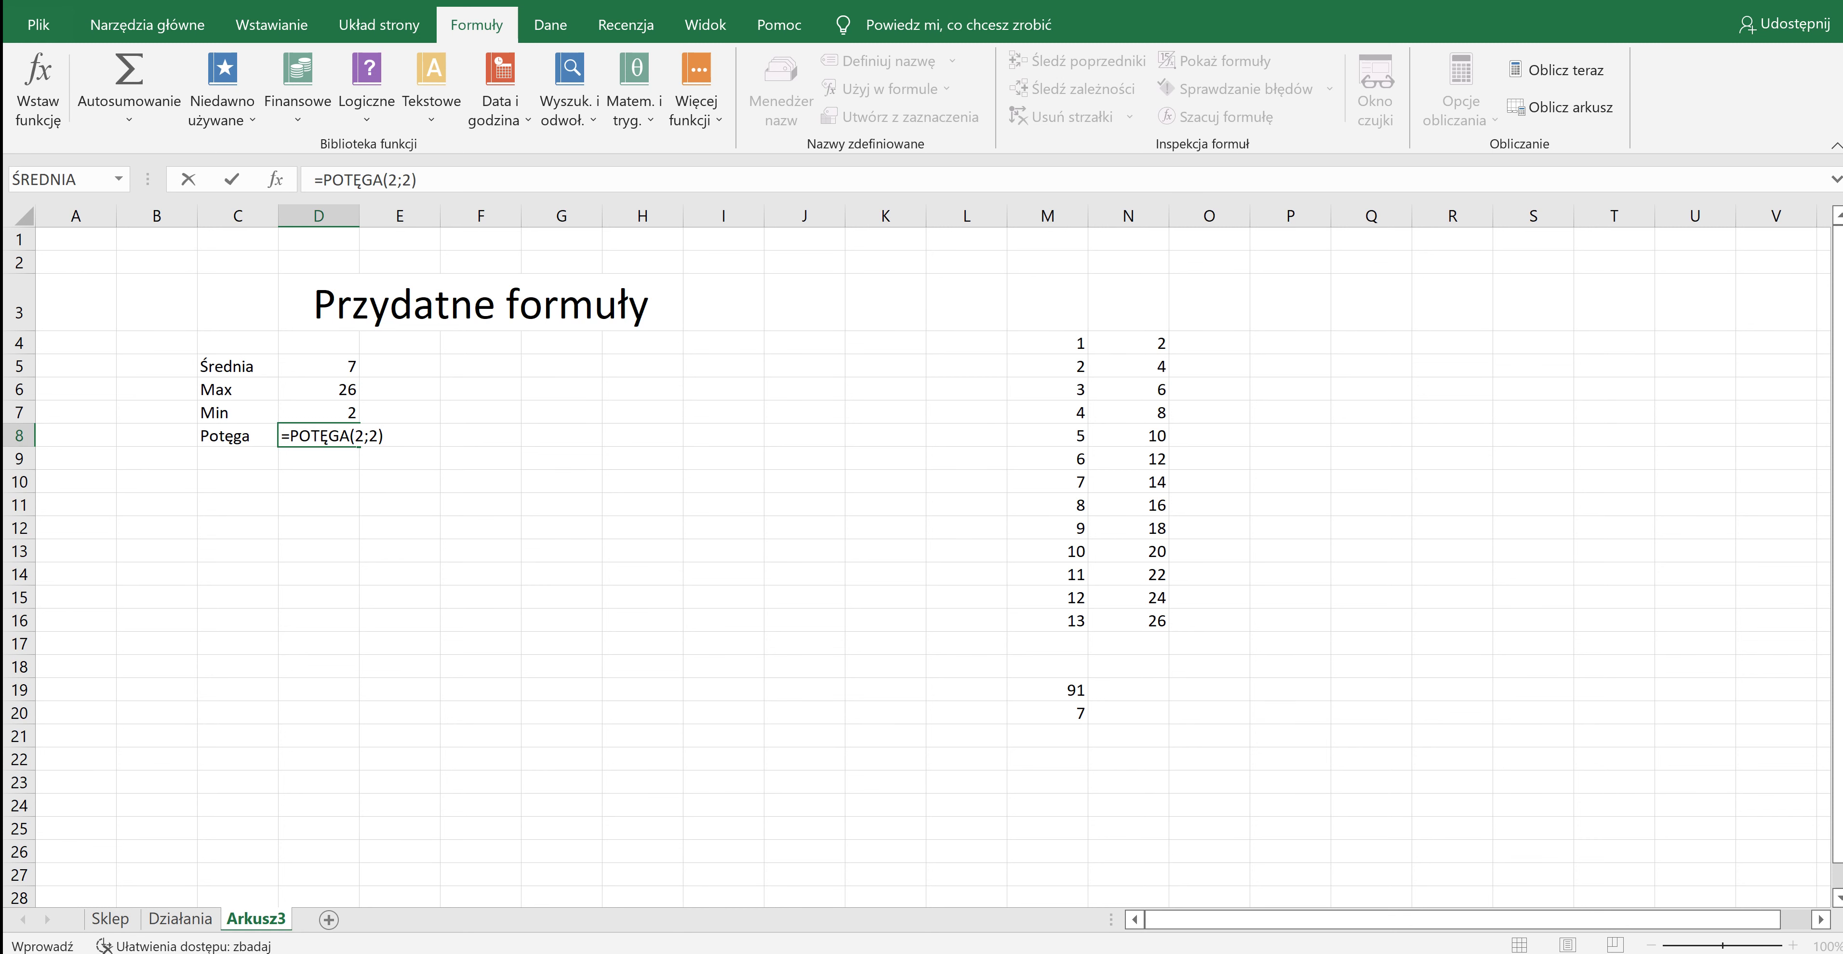
key(Return)
Change the base to 5 so D8 reads =POTĘGA(5;2) and shows 25.
click(319, 436)
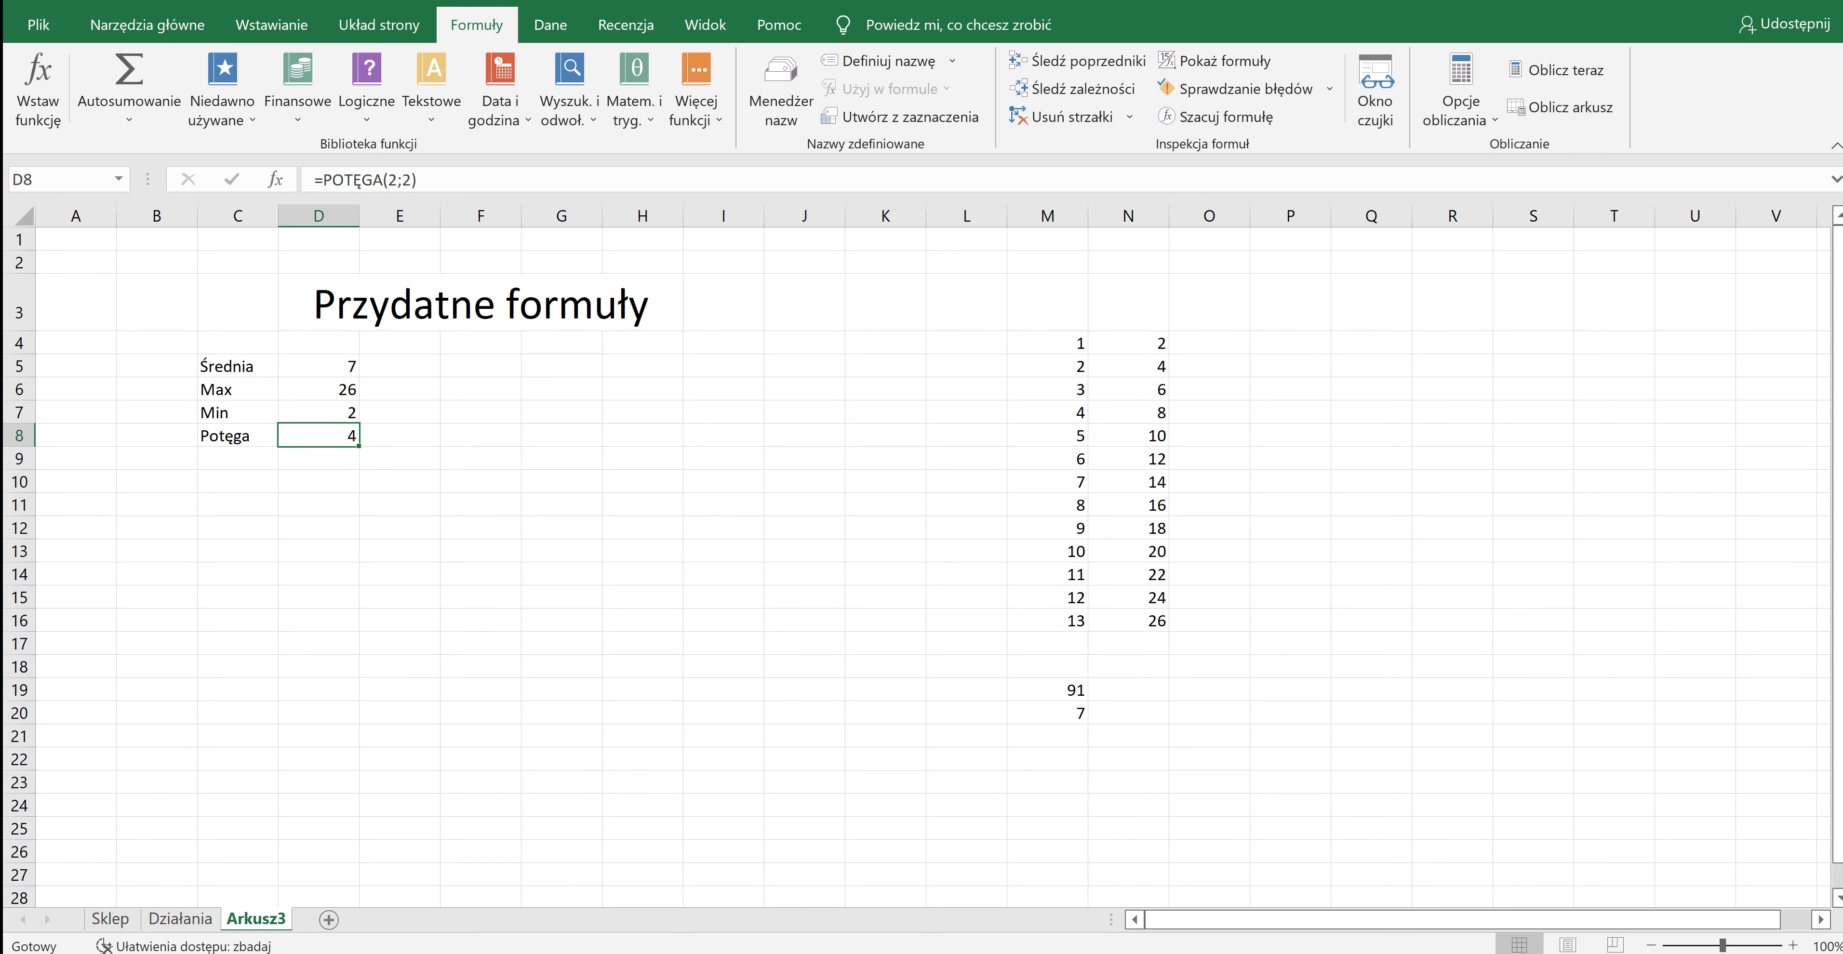
click(396, 179)
key(BackSpace)
text(5)
key(Return)
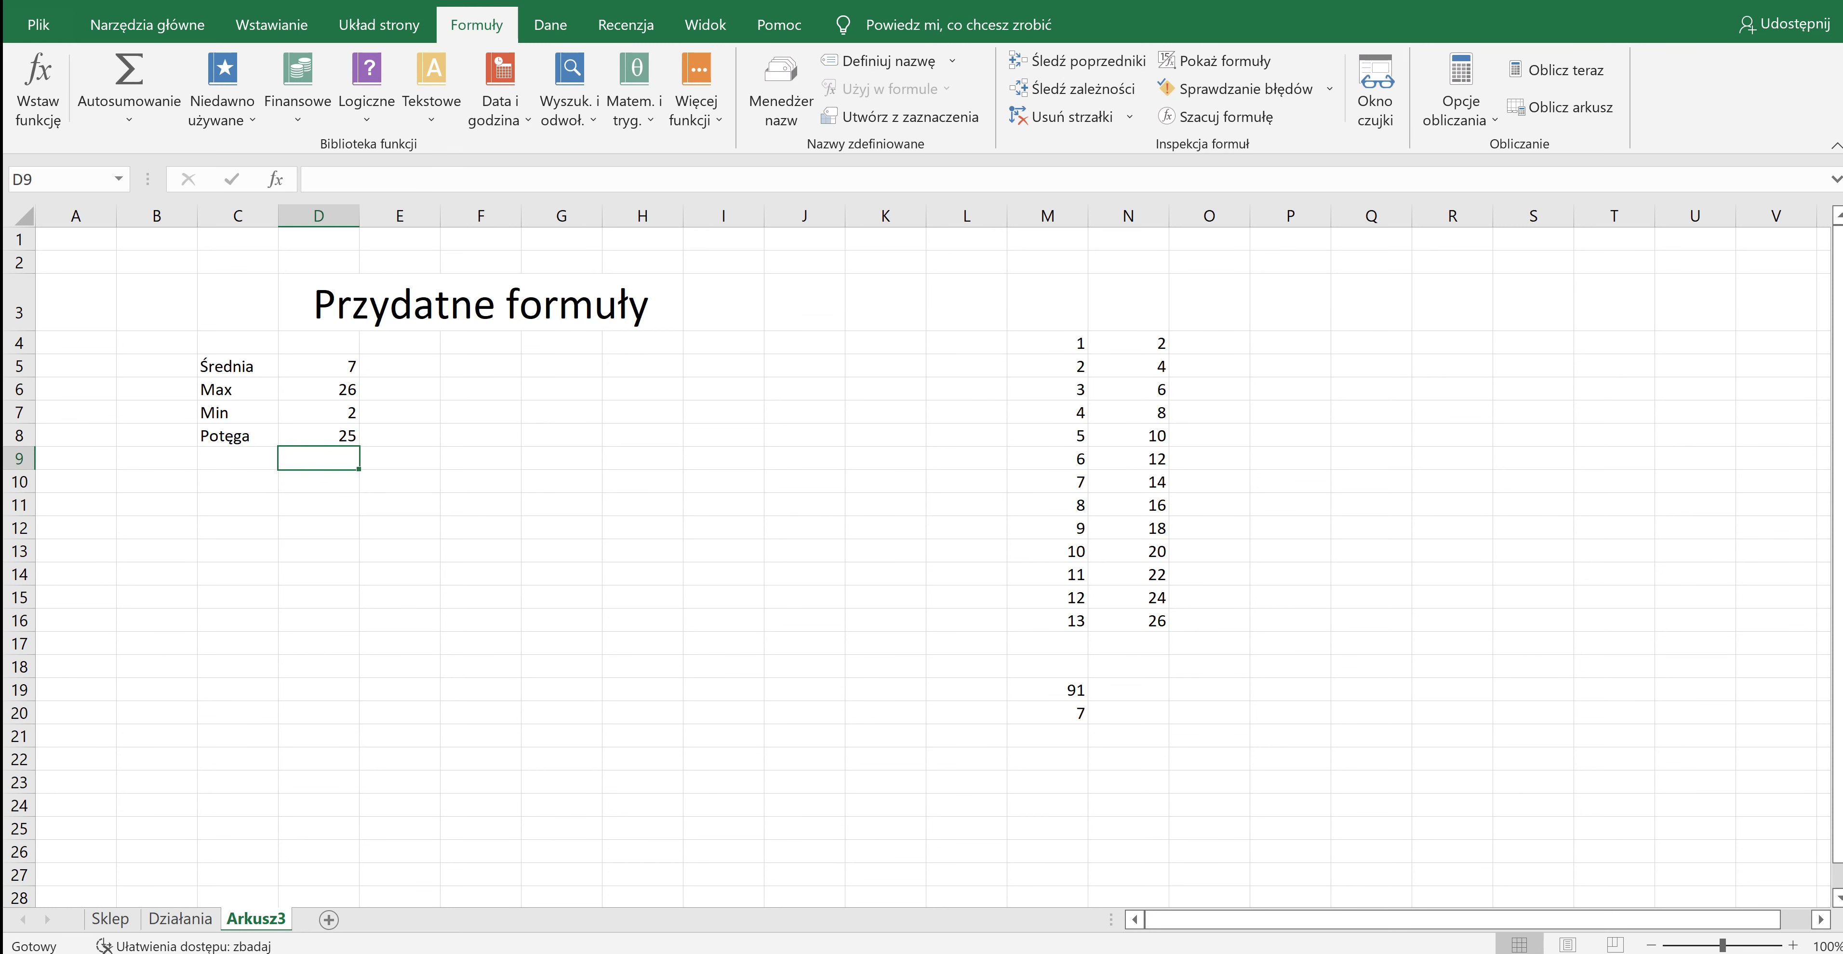
click(318, 436)
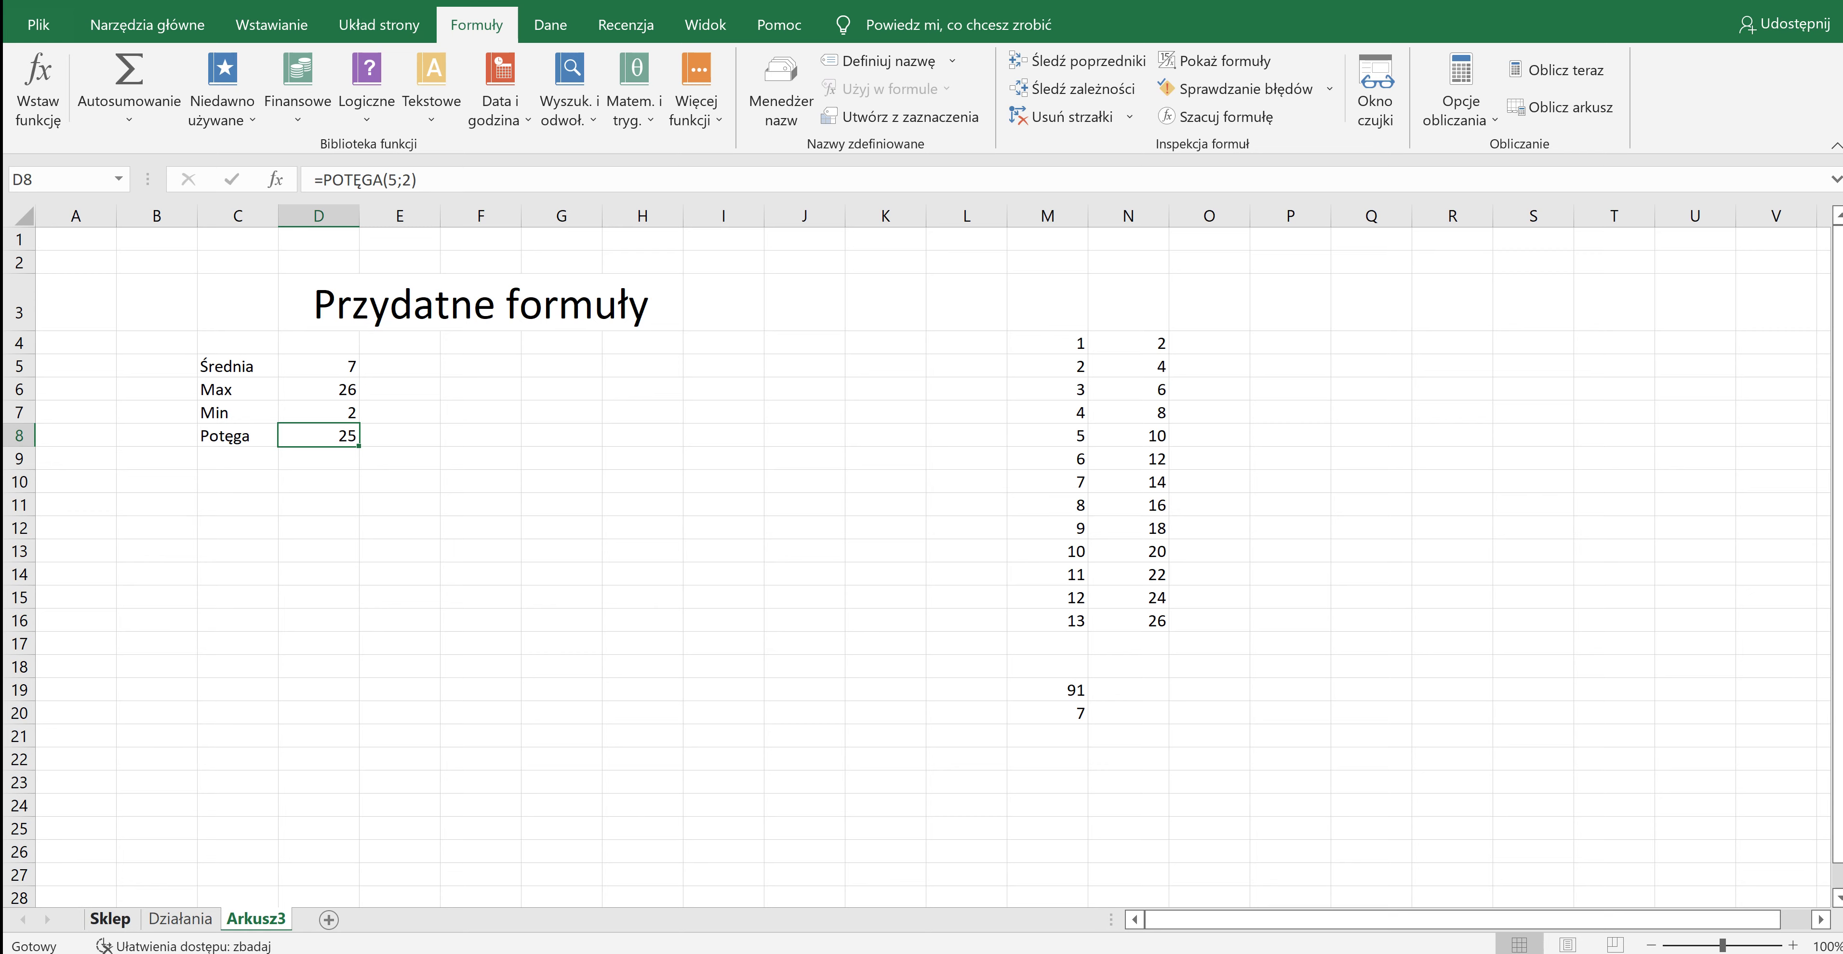
On the Sklep sheet, type Max zysk, Min zysk and Średnia zysku into D21:D23.
click(109, 919)
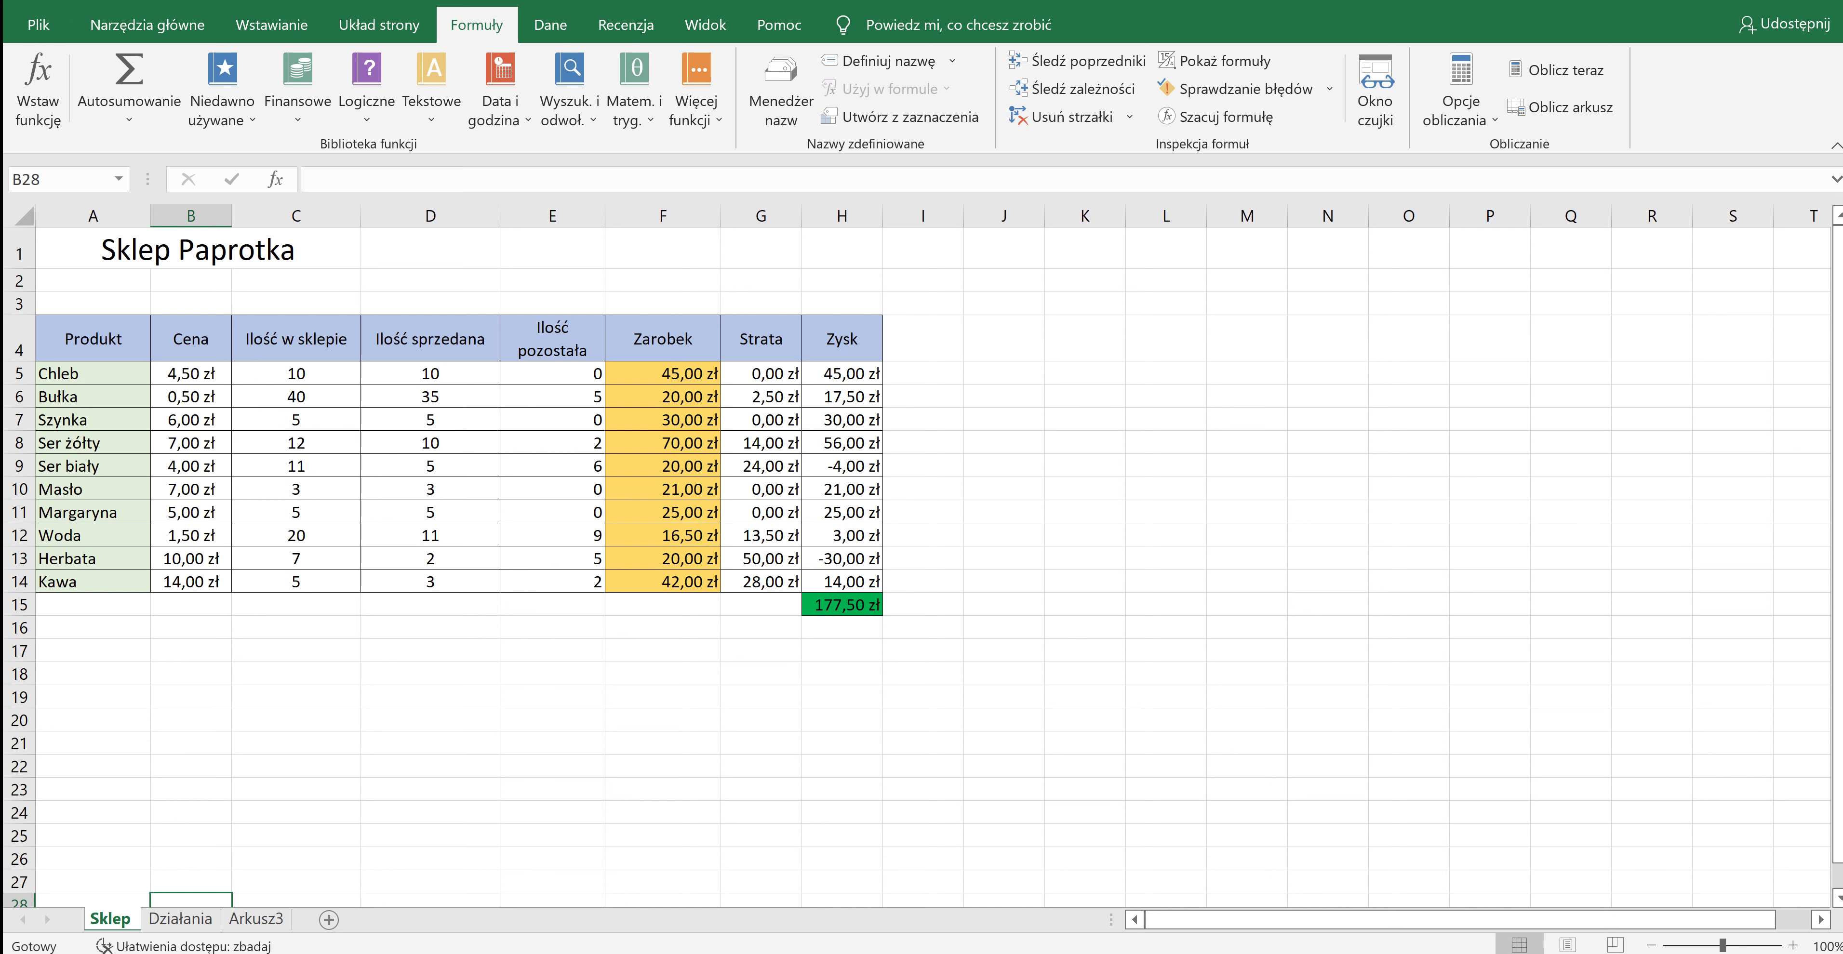
click(430, 743)
text(Max zysk)
key(Return)
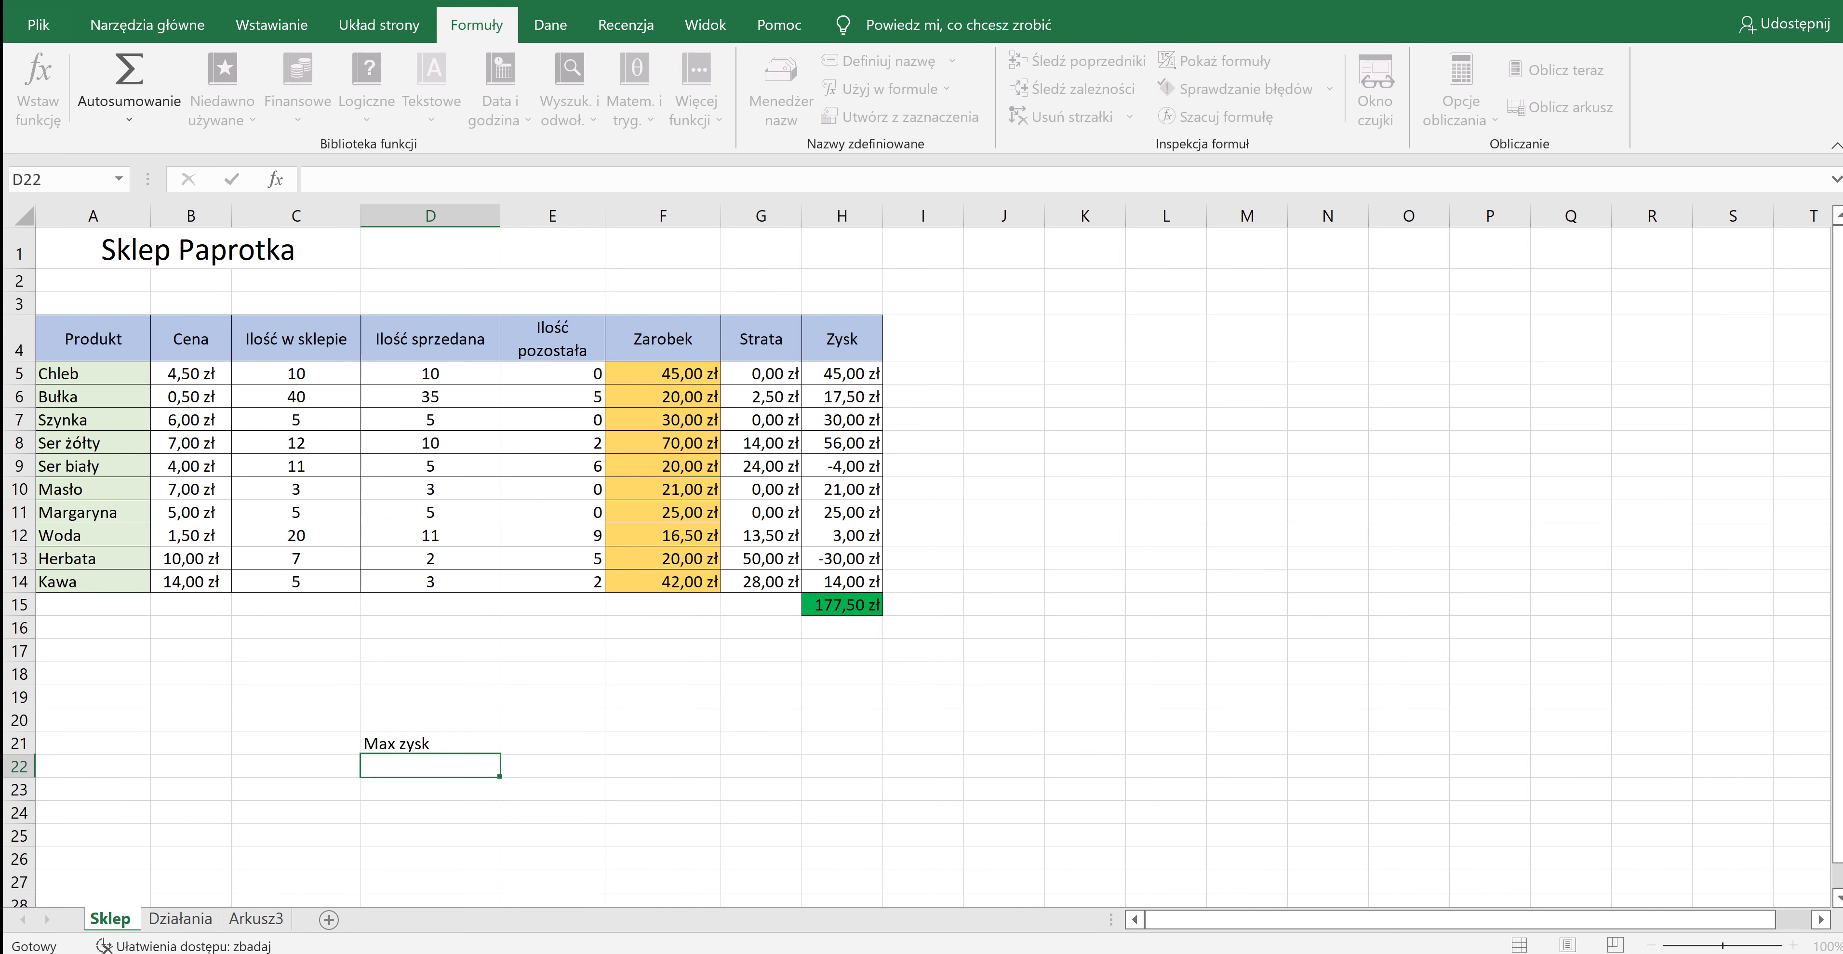
text(Min zysk)
key(Return)
text(Średnia)
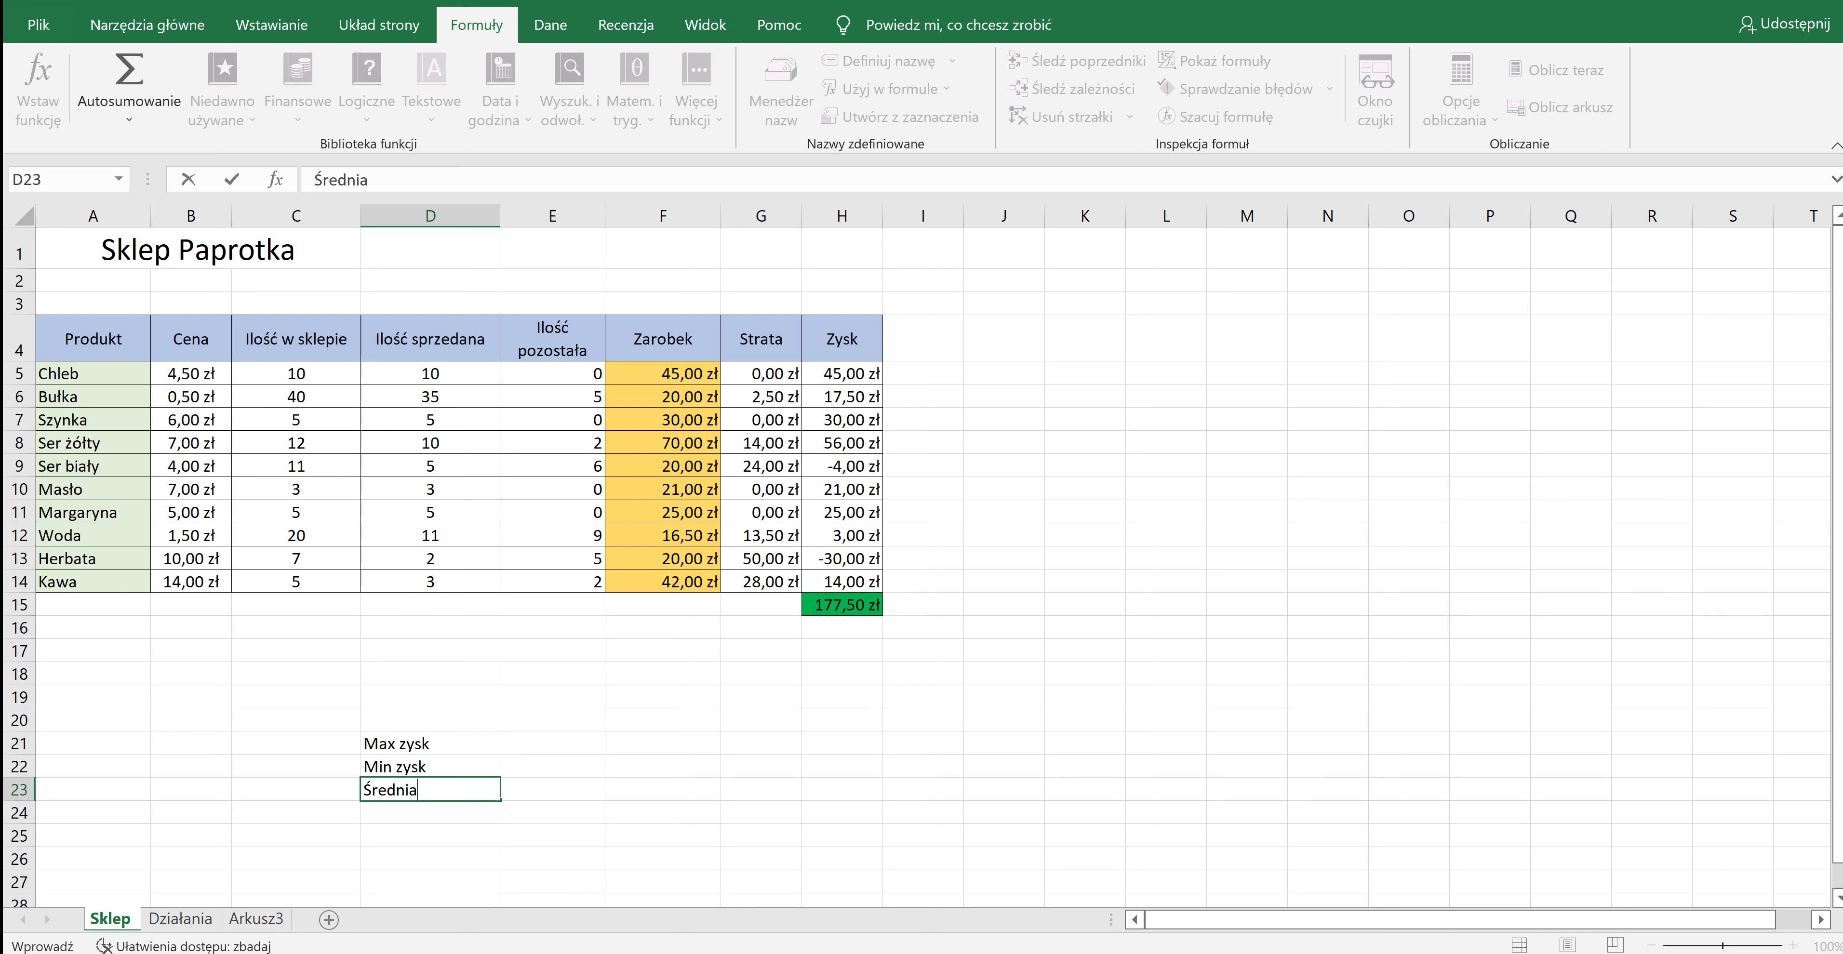
text( zysku)
key(Return)
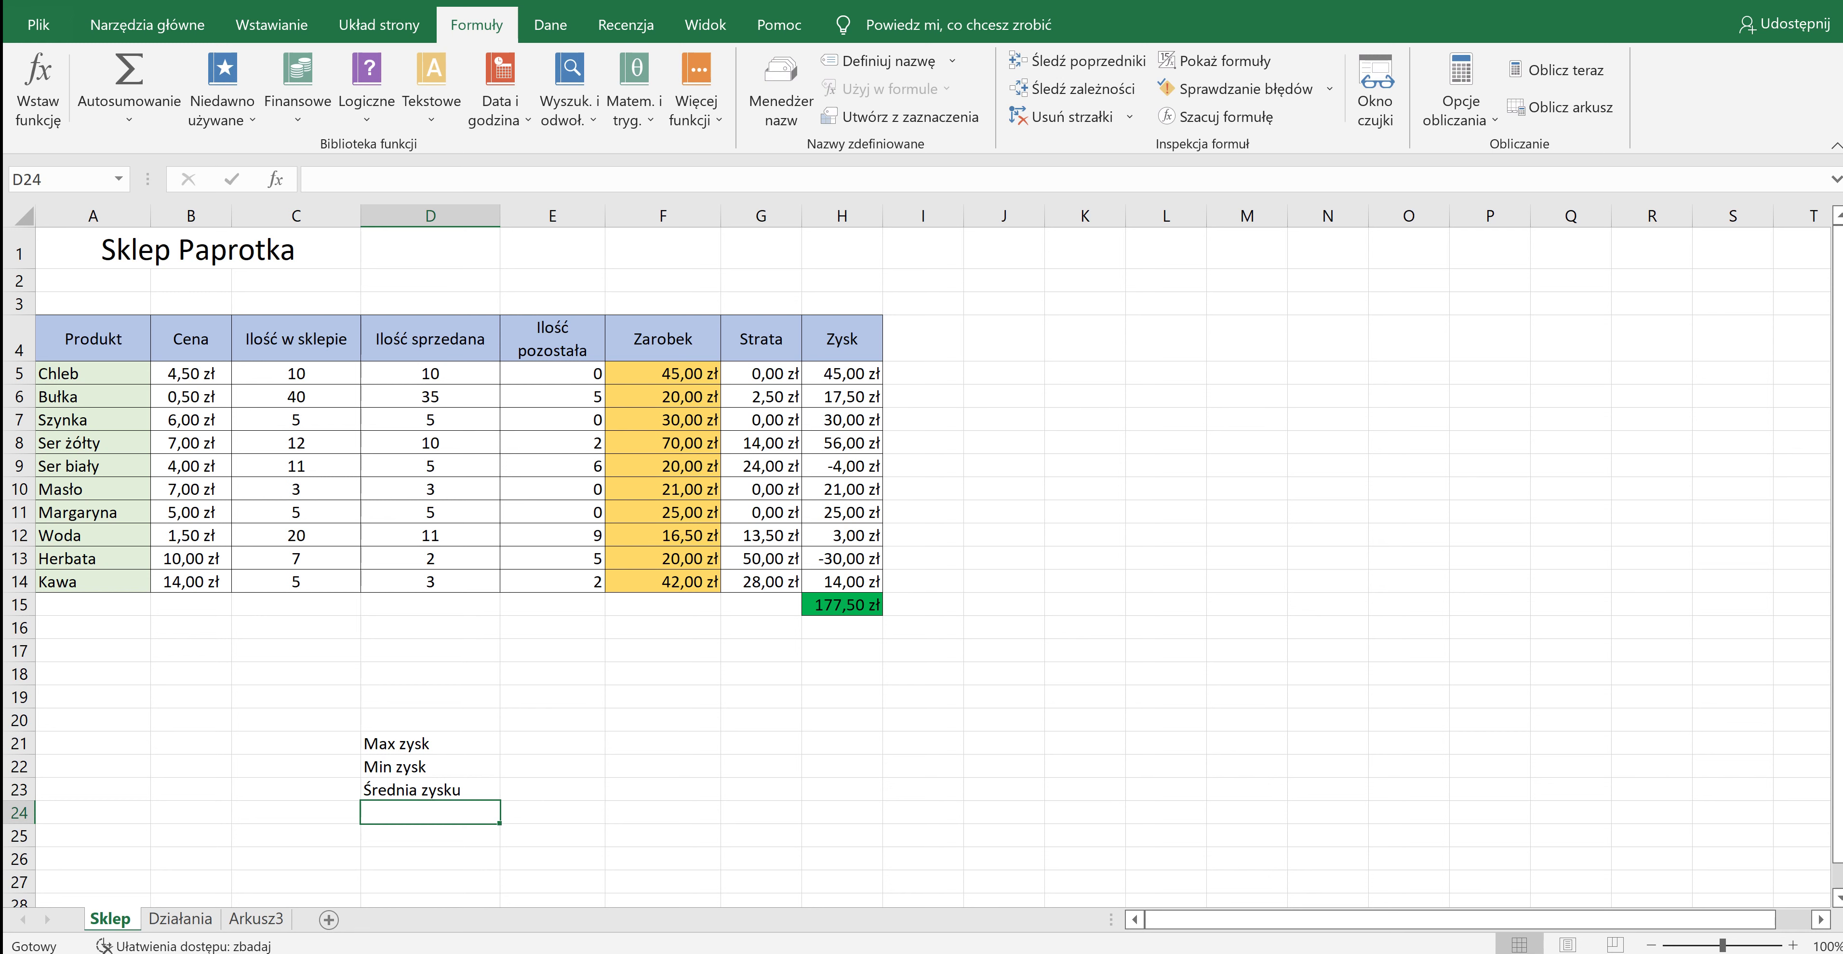
click(552, 743)
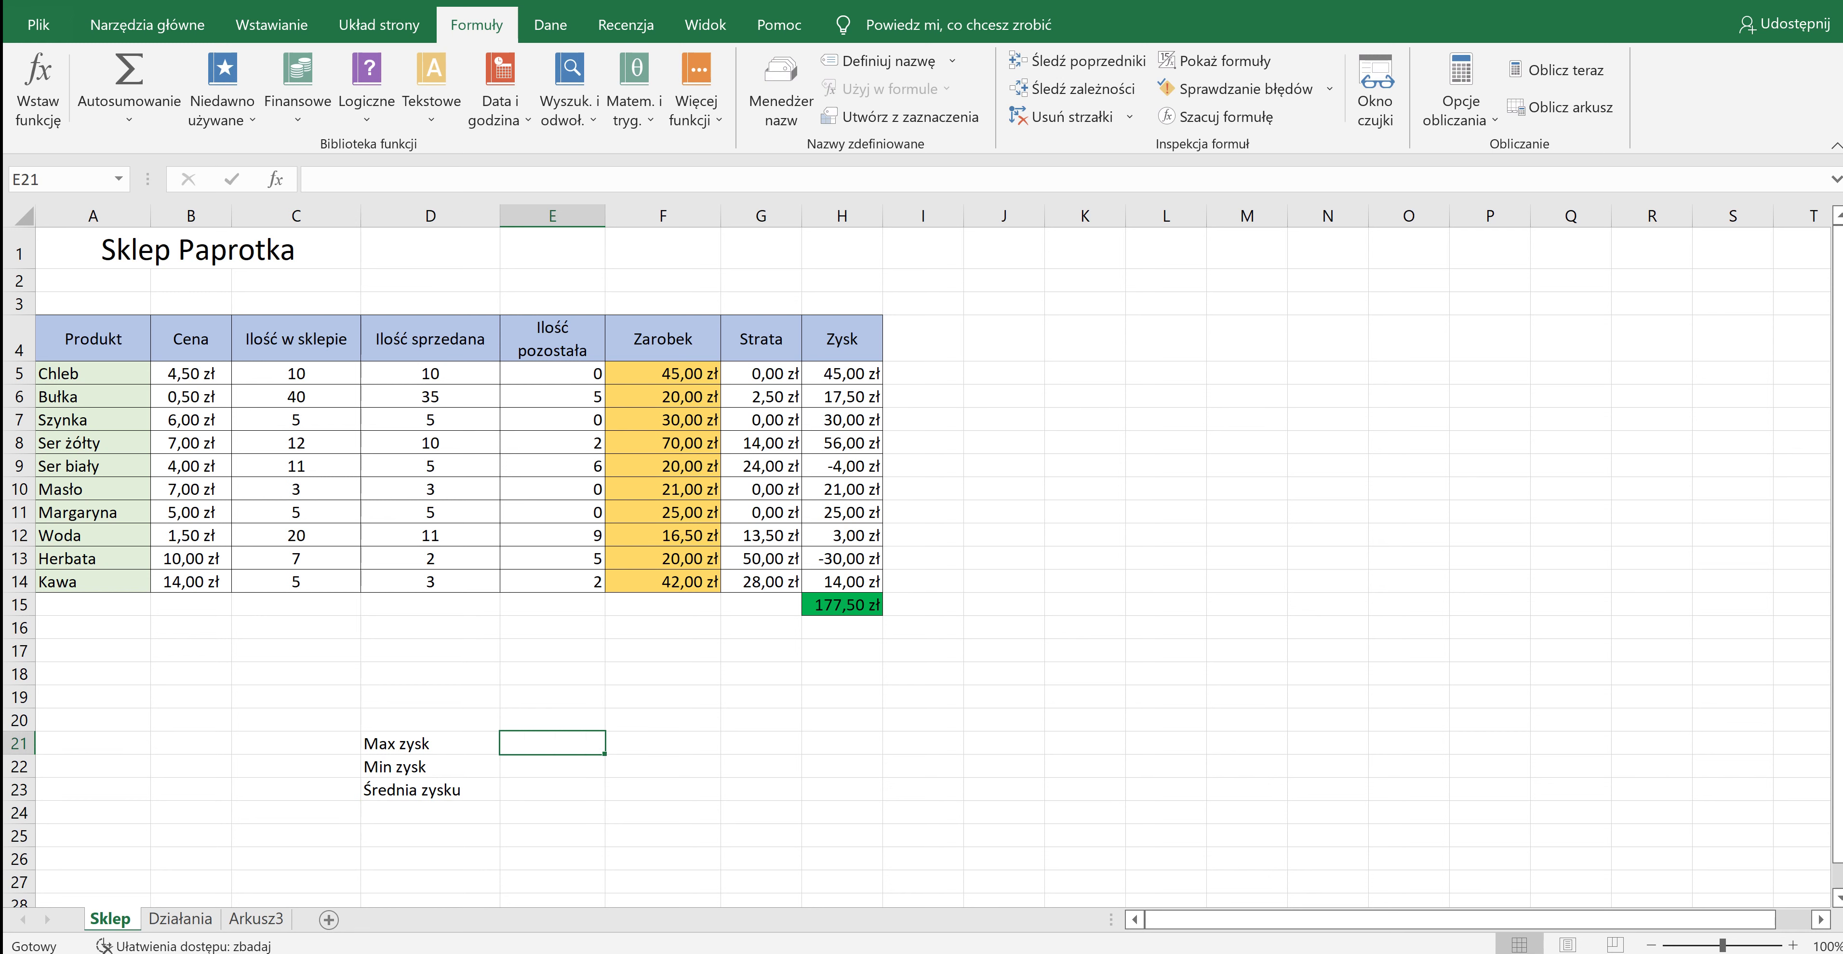
Build =MIN(H5:H14) and place it in E22 beside Min zysk, showing -30,00 zł.
text(=min)
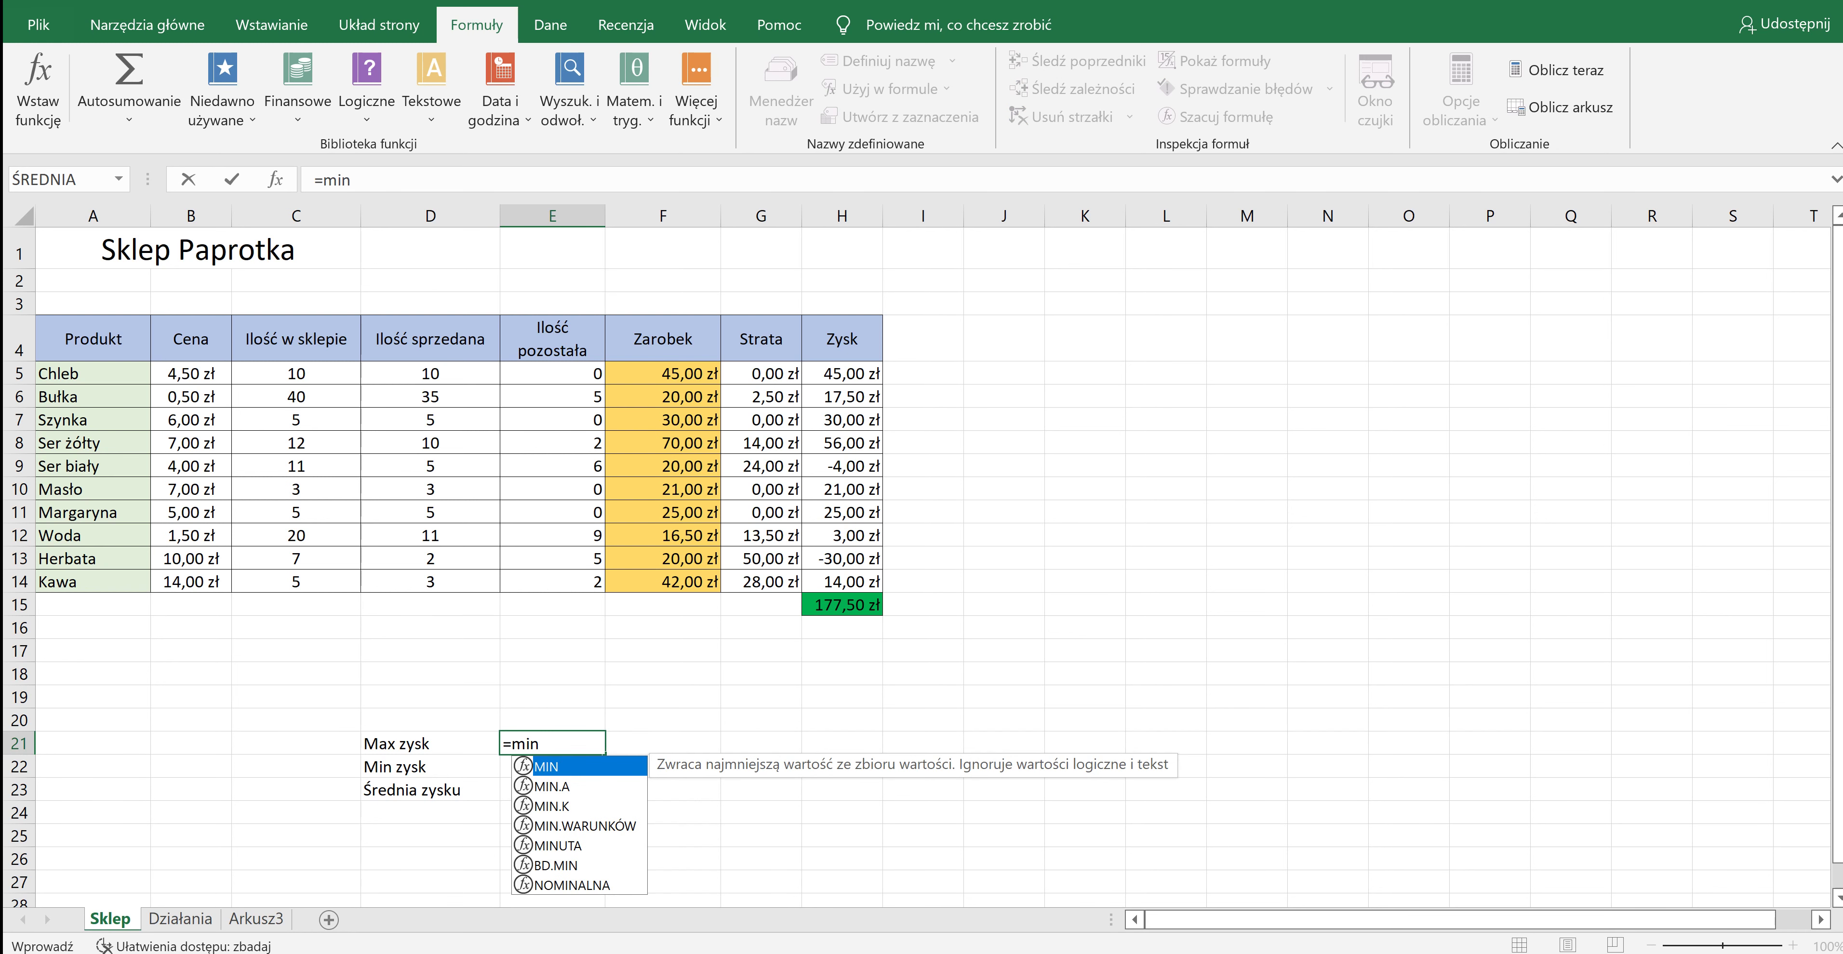
key(Tab)
click(842, 373)
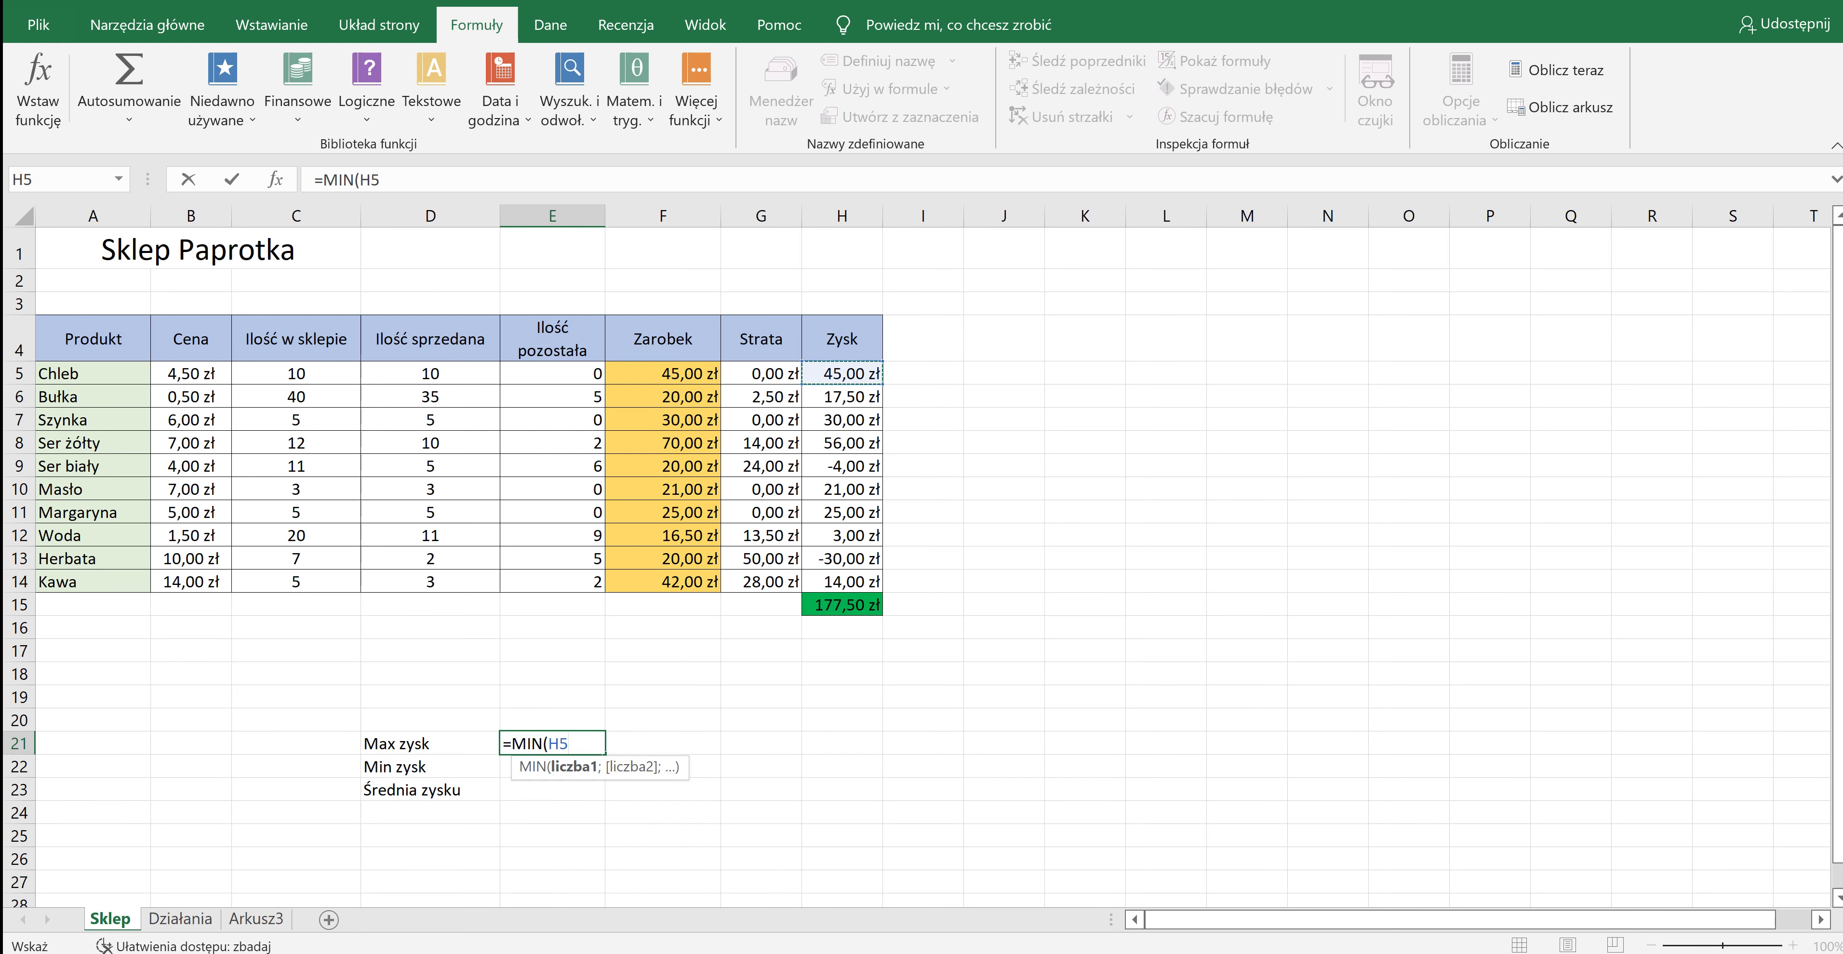
drag(842, 373, 842, 582)
key(Return)
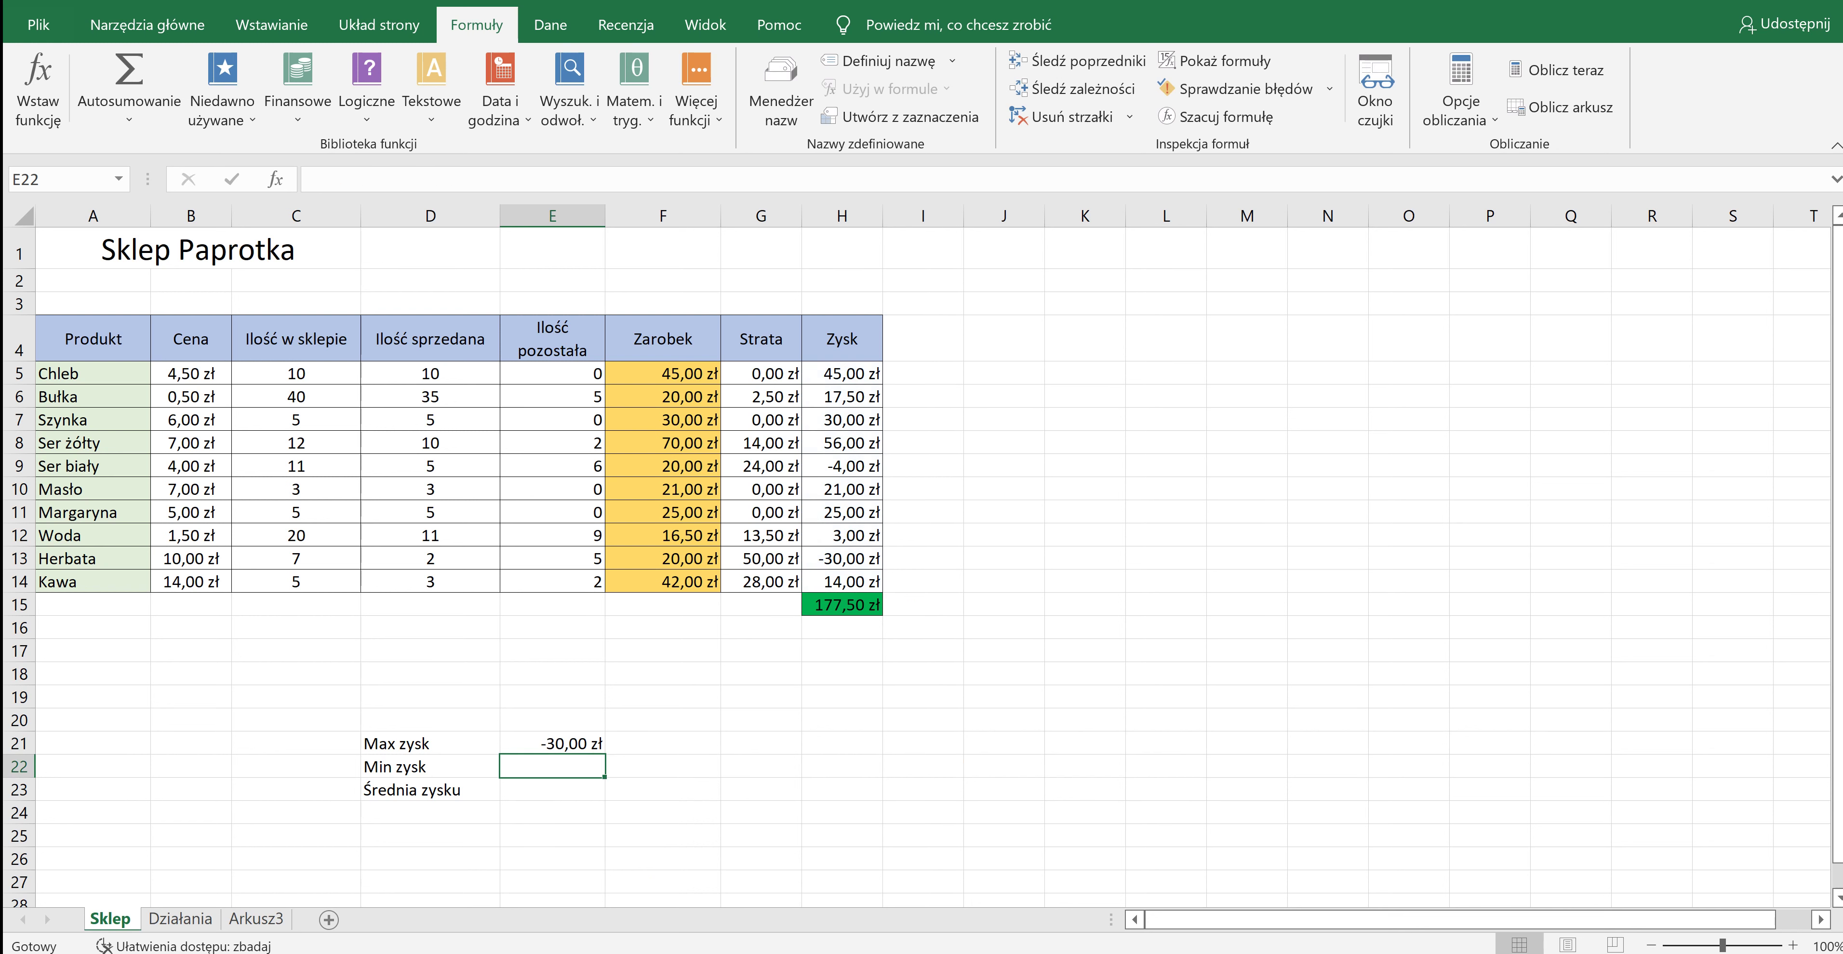
click(552, 743)
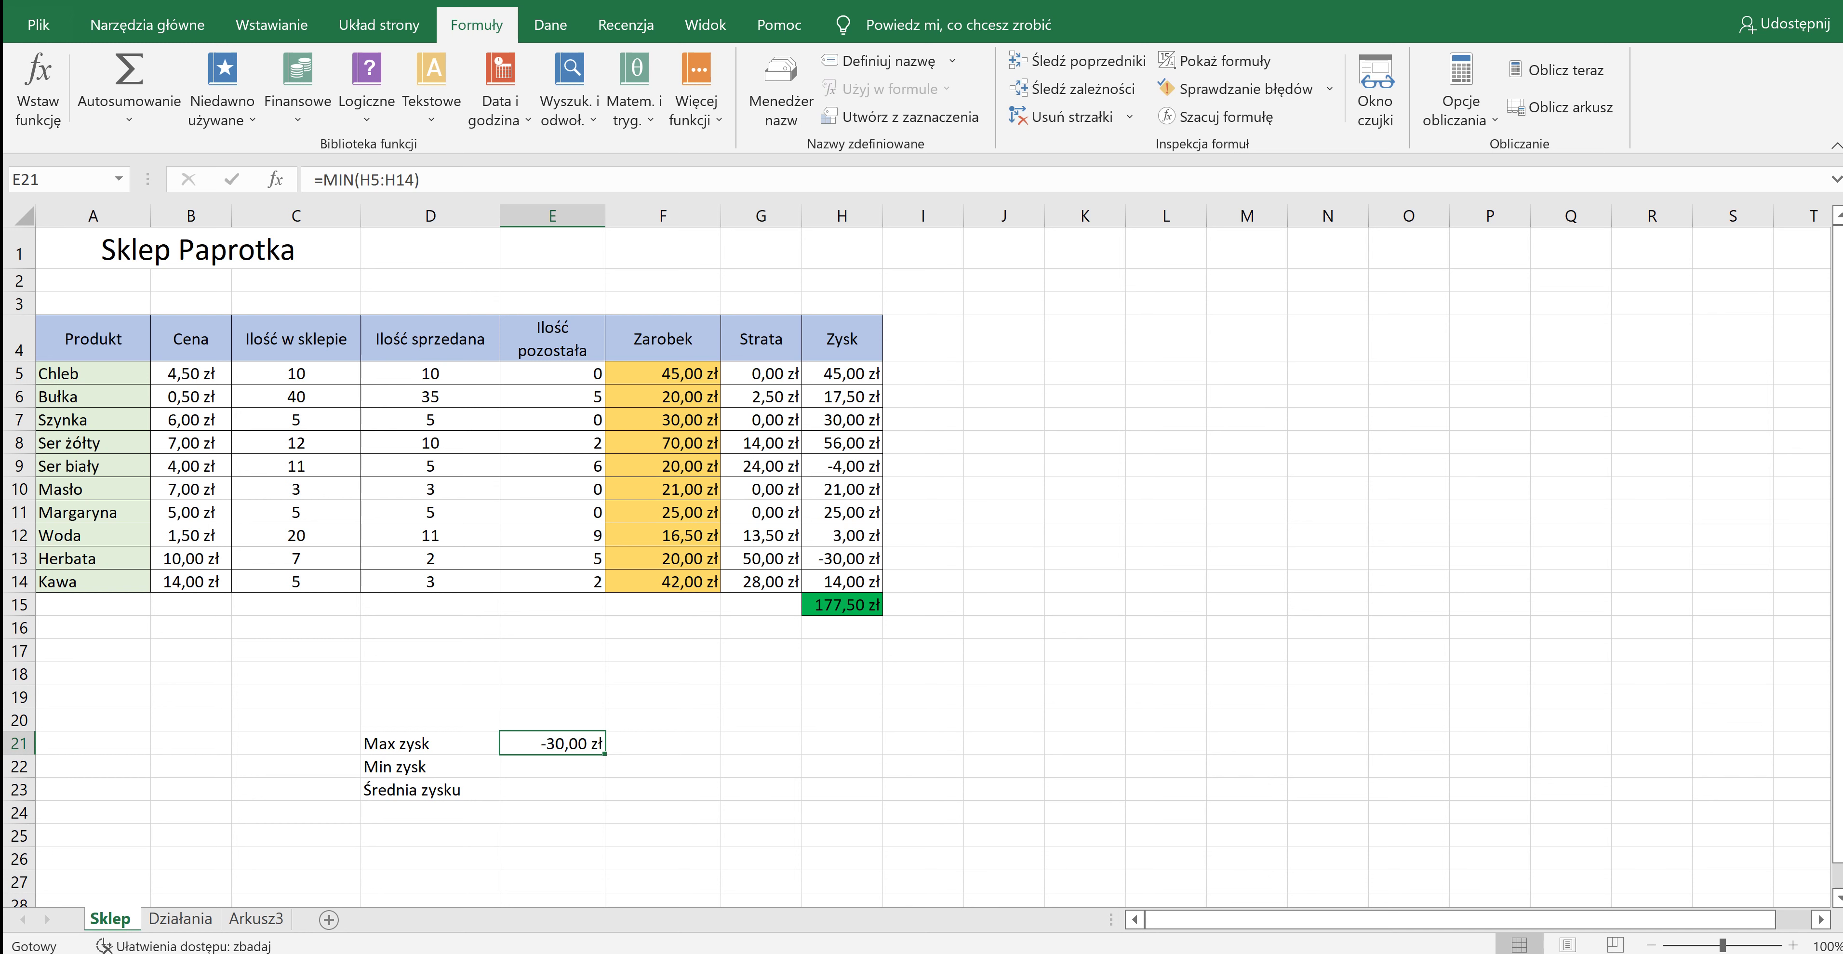
click(552, 767)
click(551, 743)
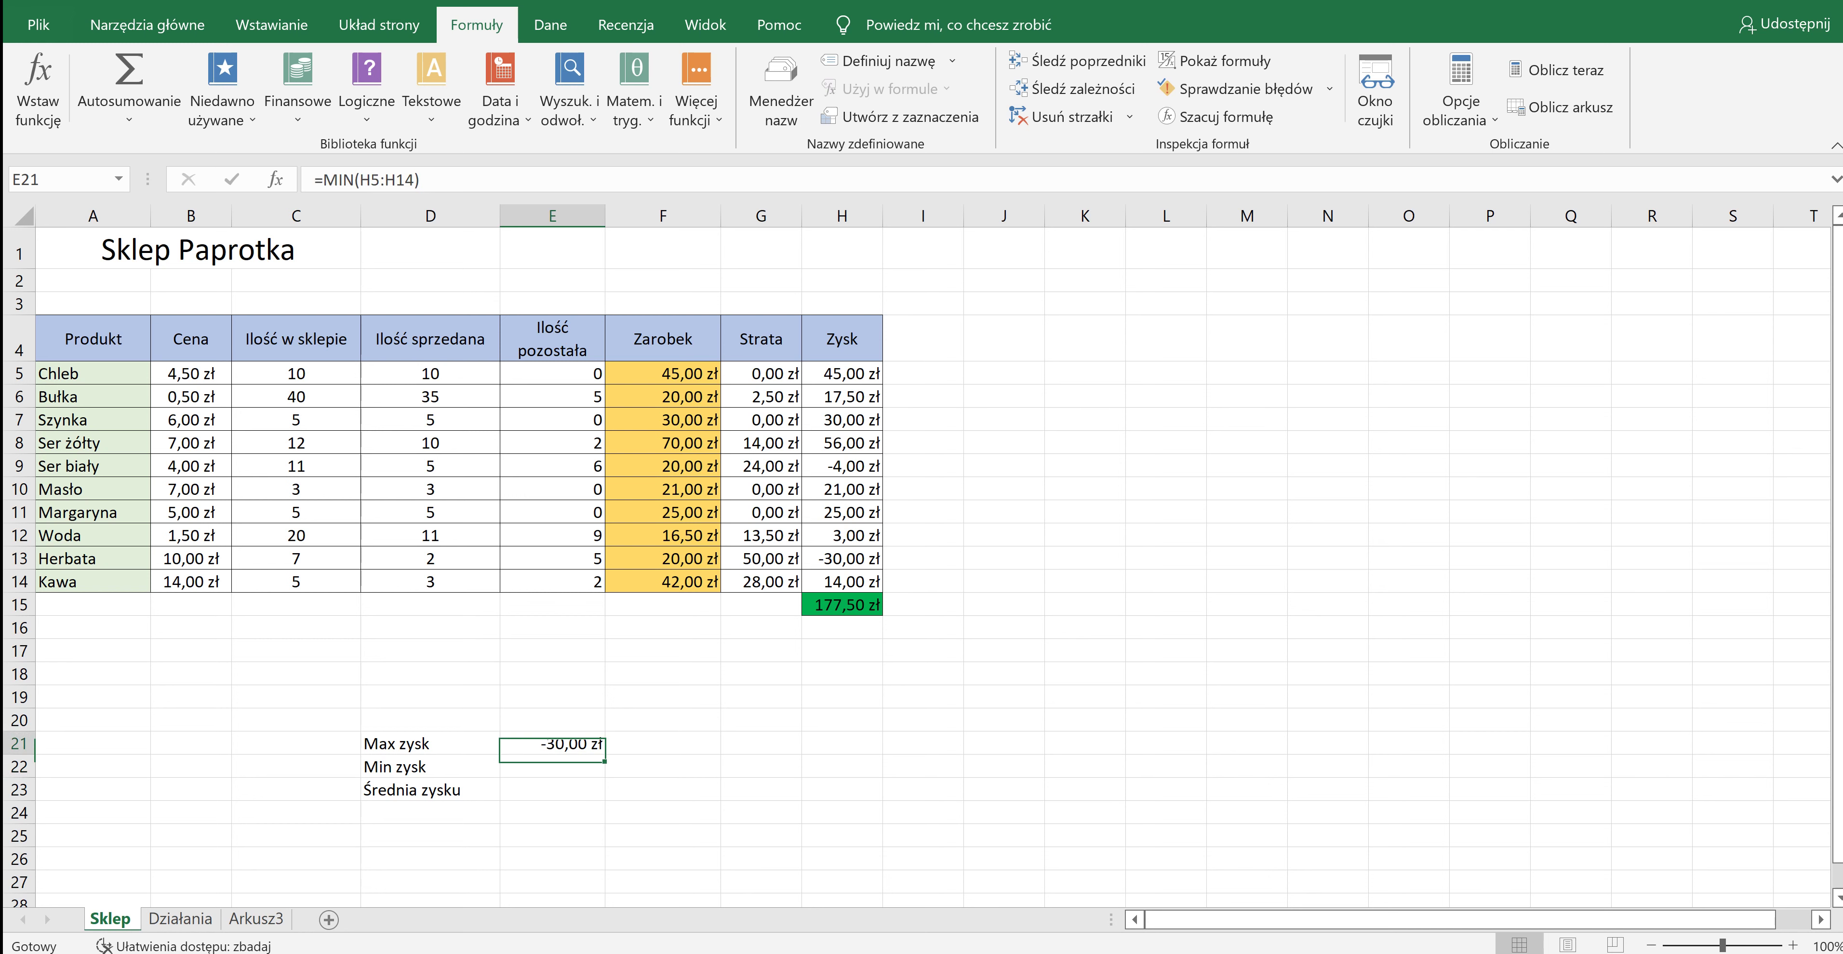
key(ctrl+c)
click(552, 766)
key(Return)
Enter =MAX(H5:H14) in E21 beside Max zysk, showing 56,00 zł.
click(552, 744)
key(Delete)
text(=)
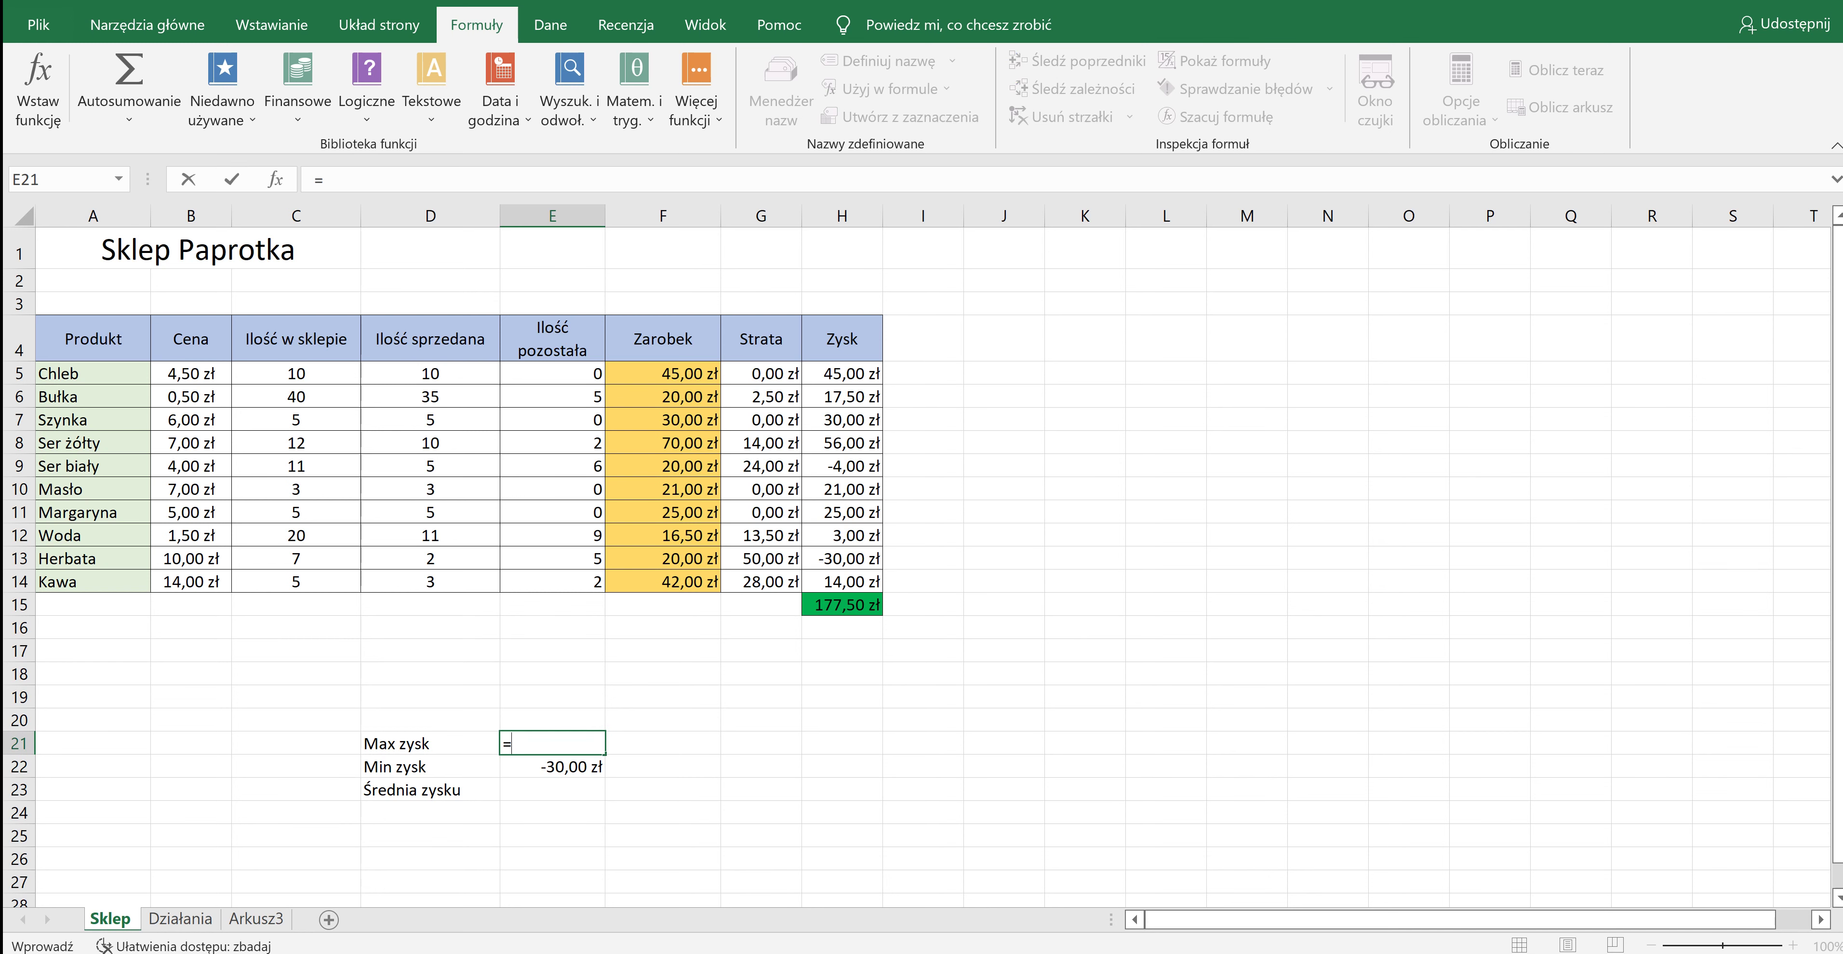
text(max)
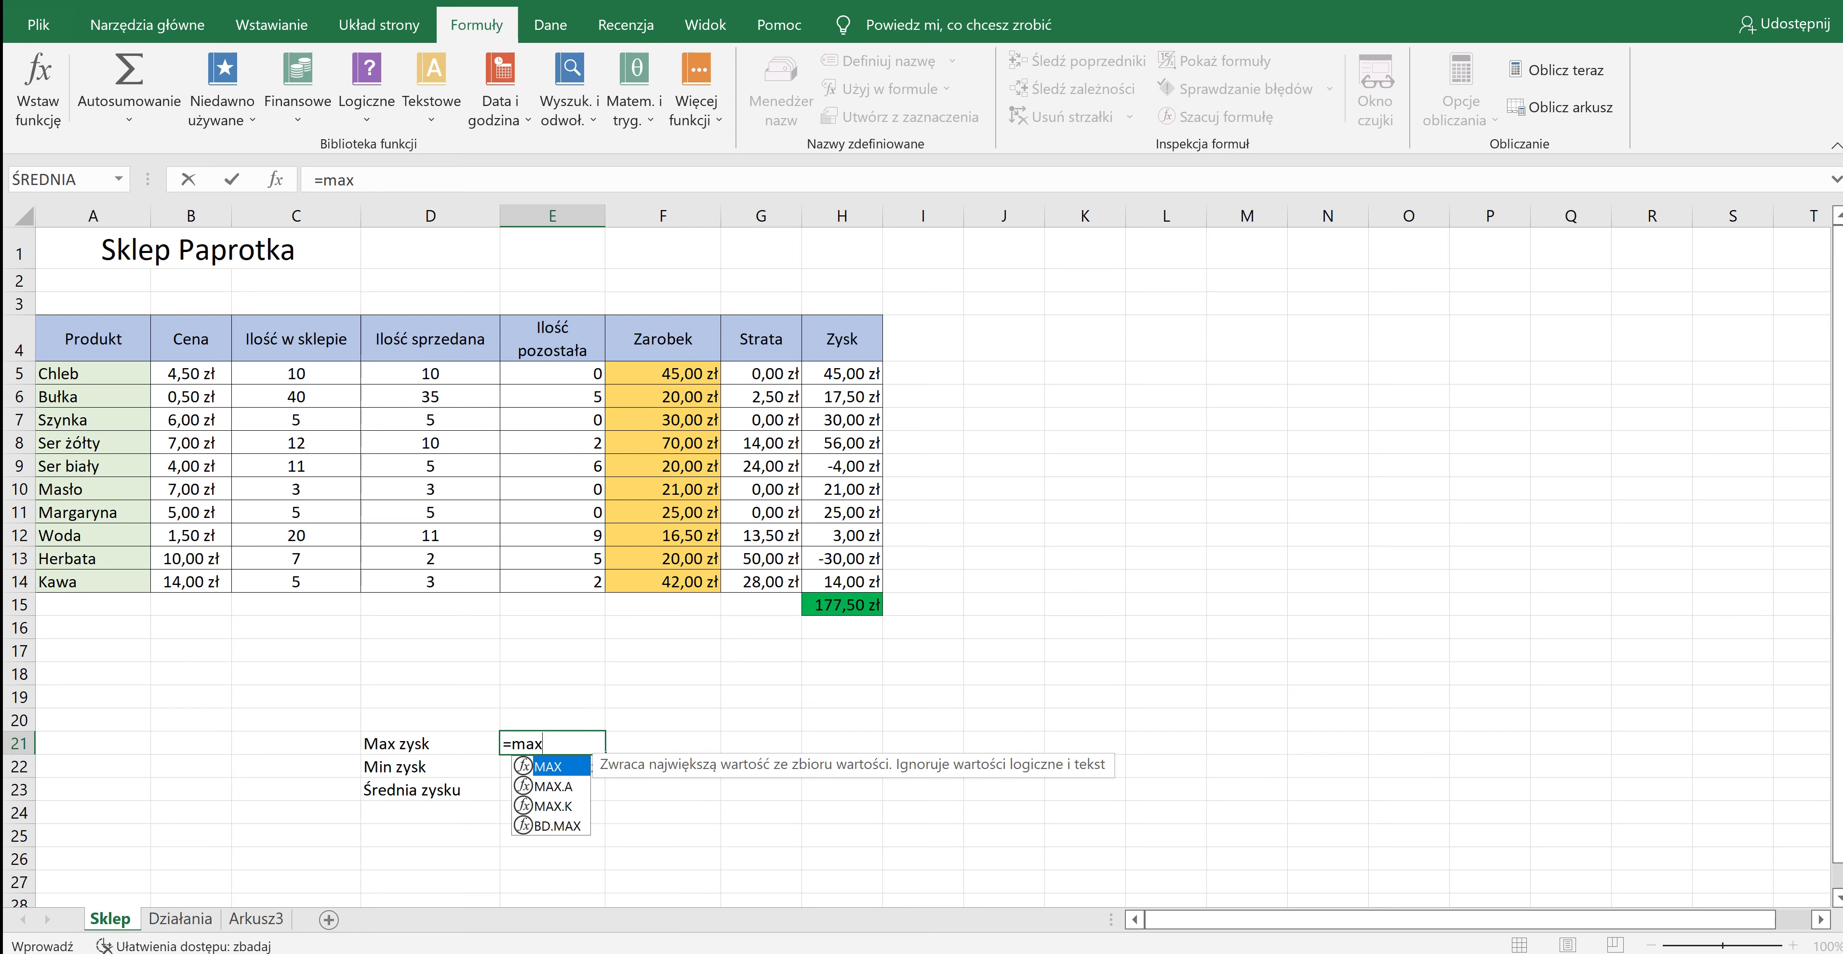
key(Tab)
click(842, 373)
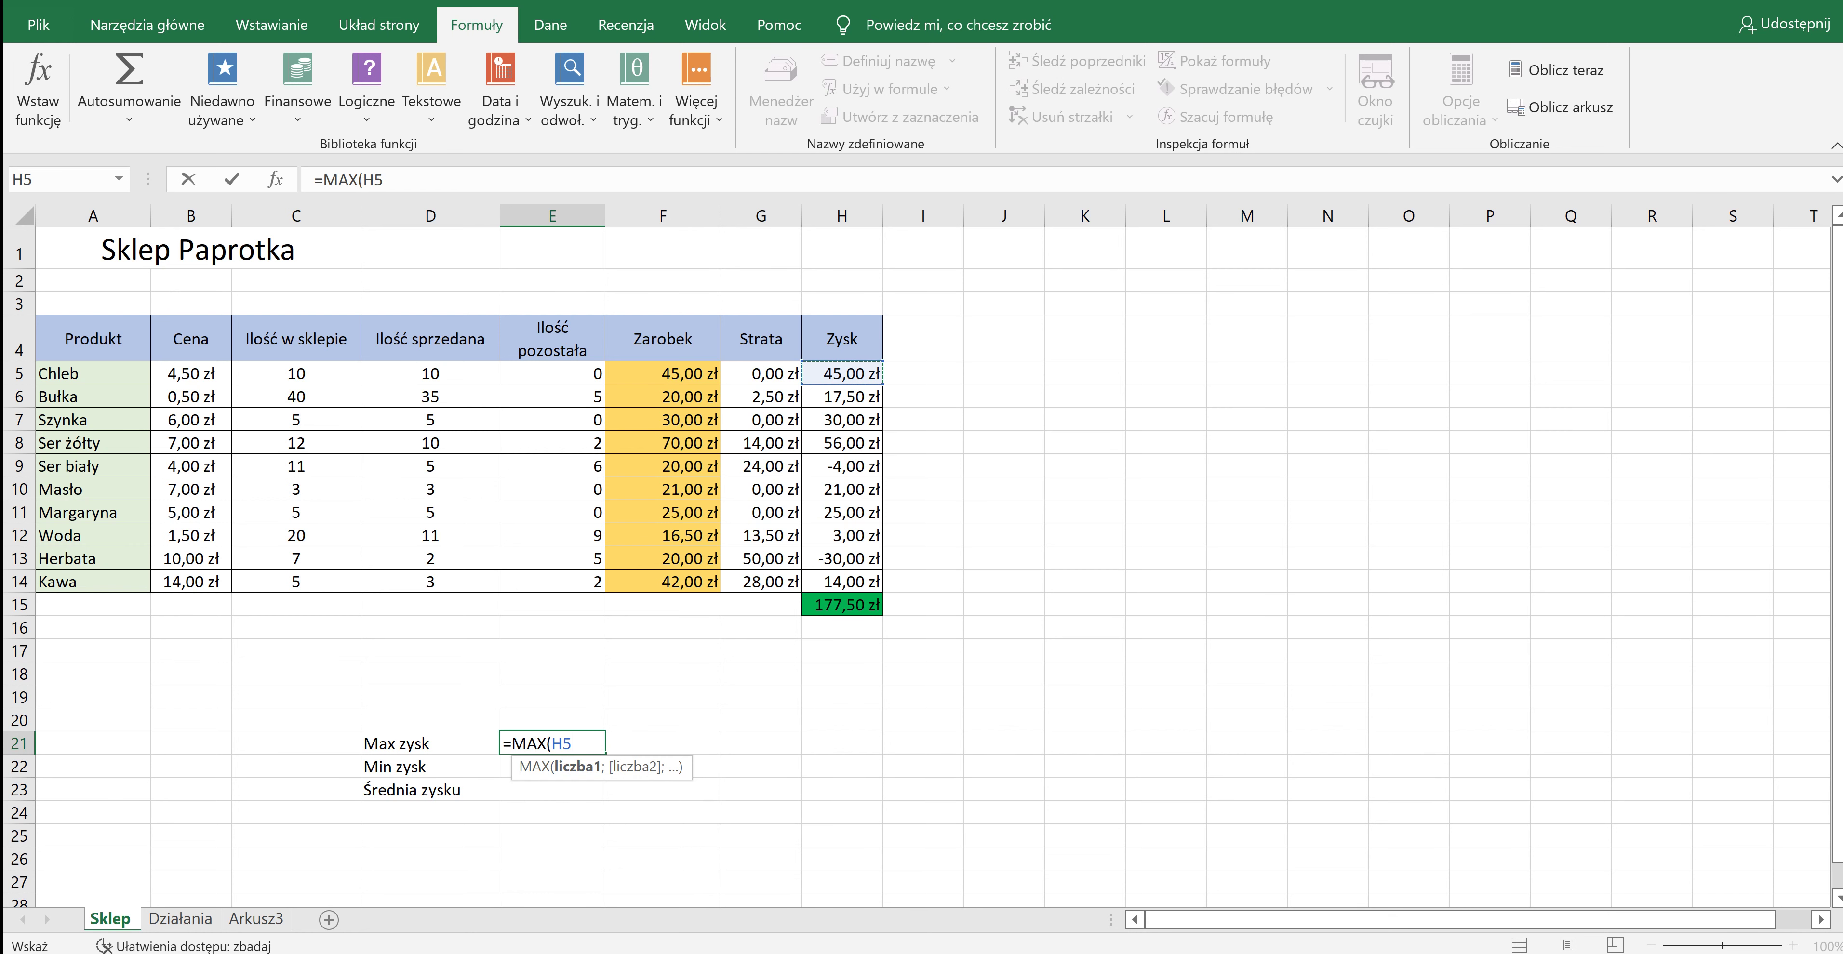
drag(842, 373, 842, 582)
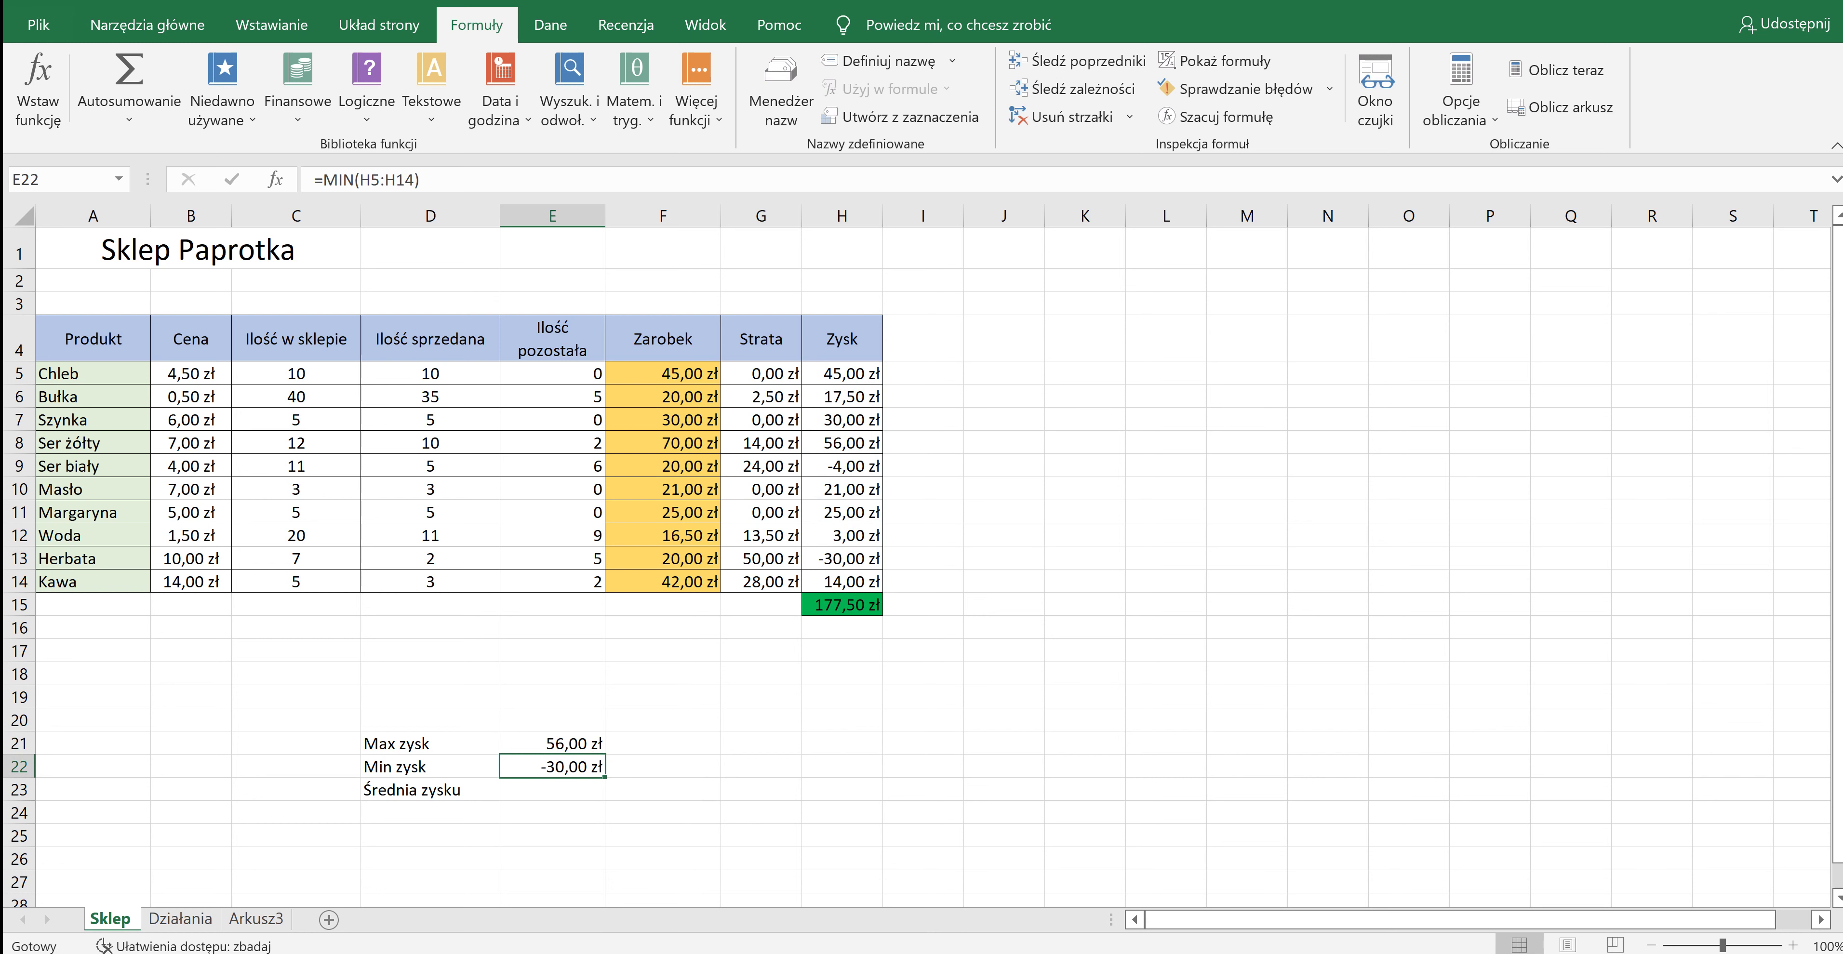
click(552, 789)
Enter =ŚREDNIA(H5:H14) in E23 to get the 17,75 zł average profit.
text(=)
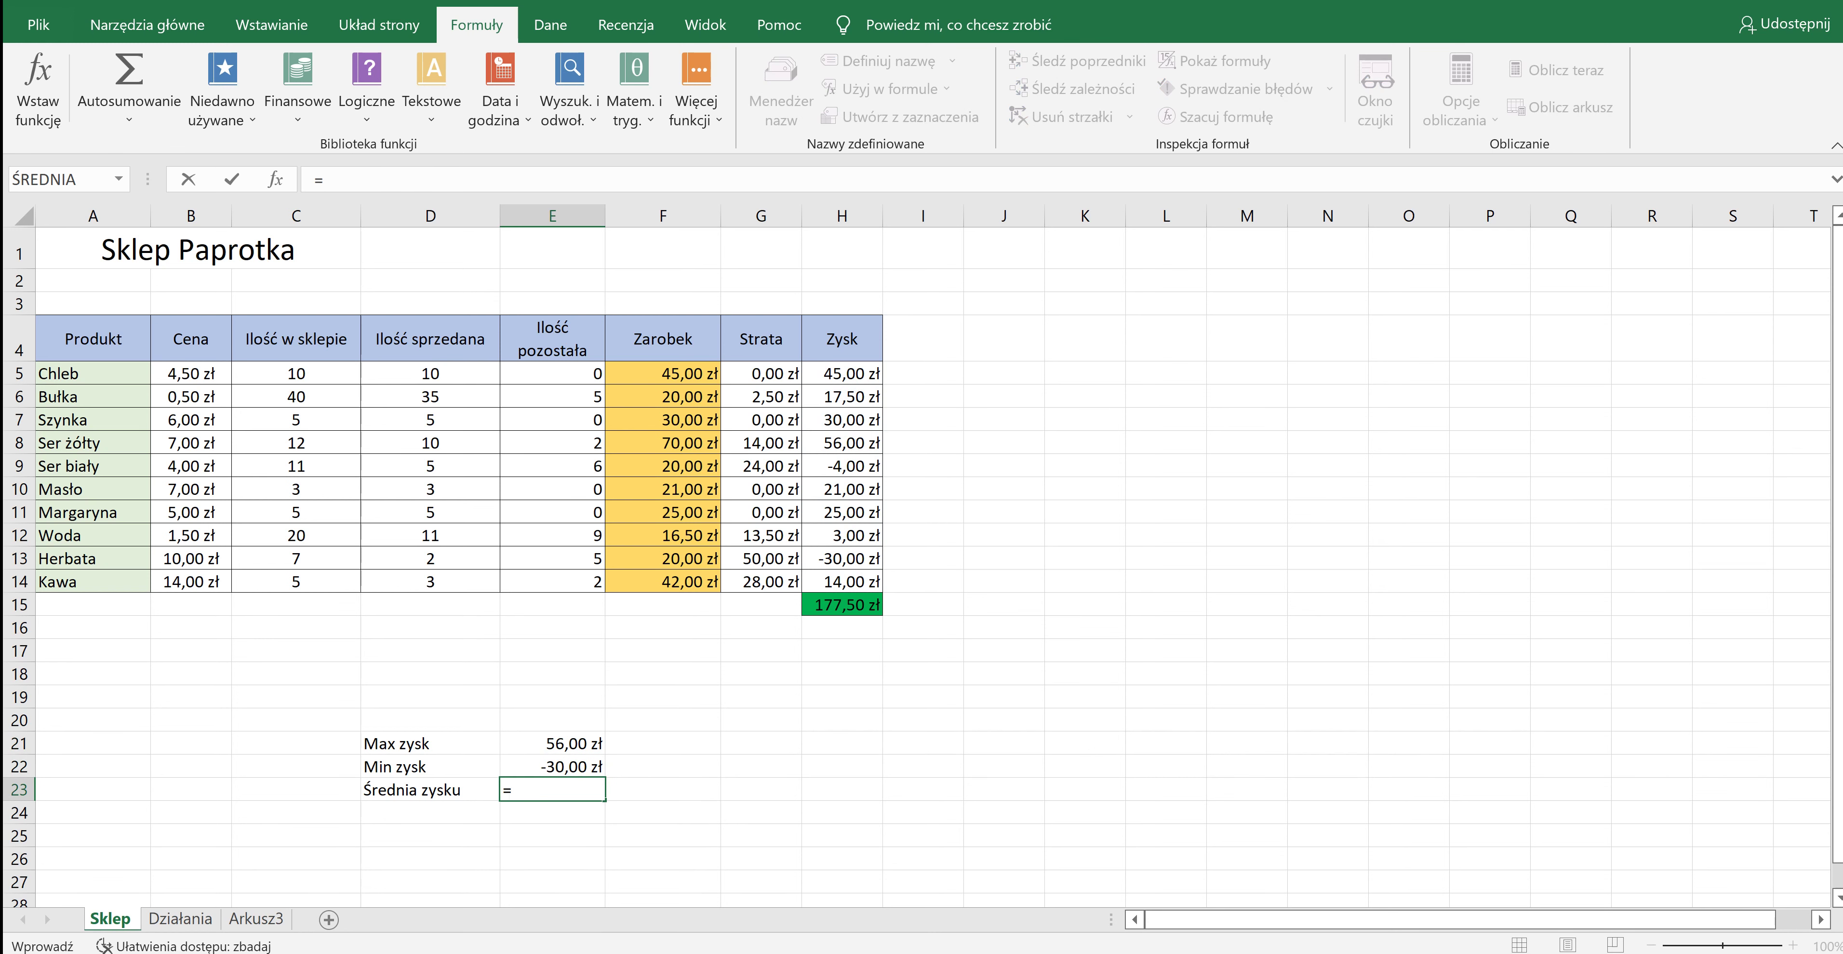
click(843, 372)
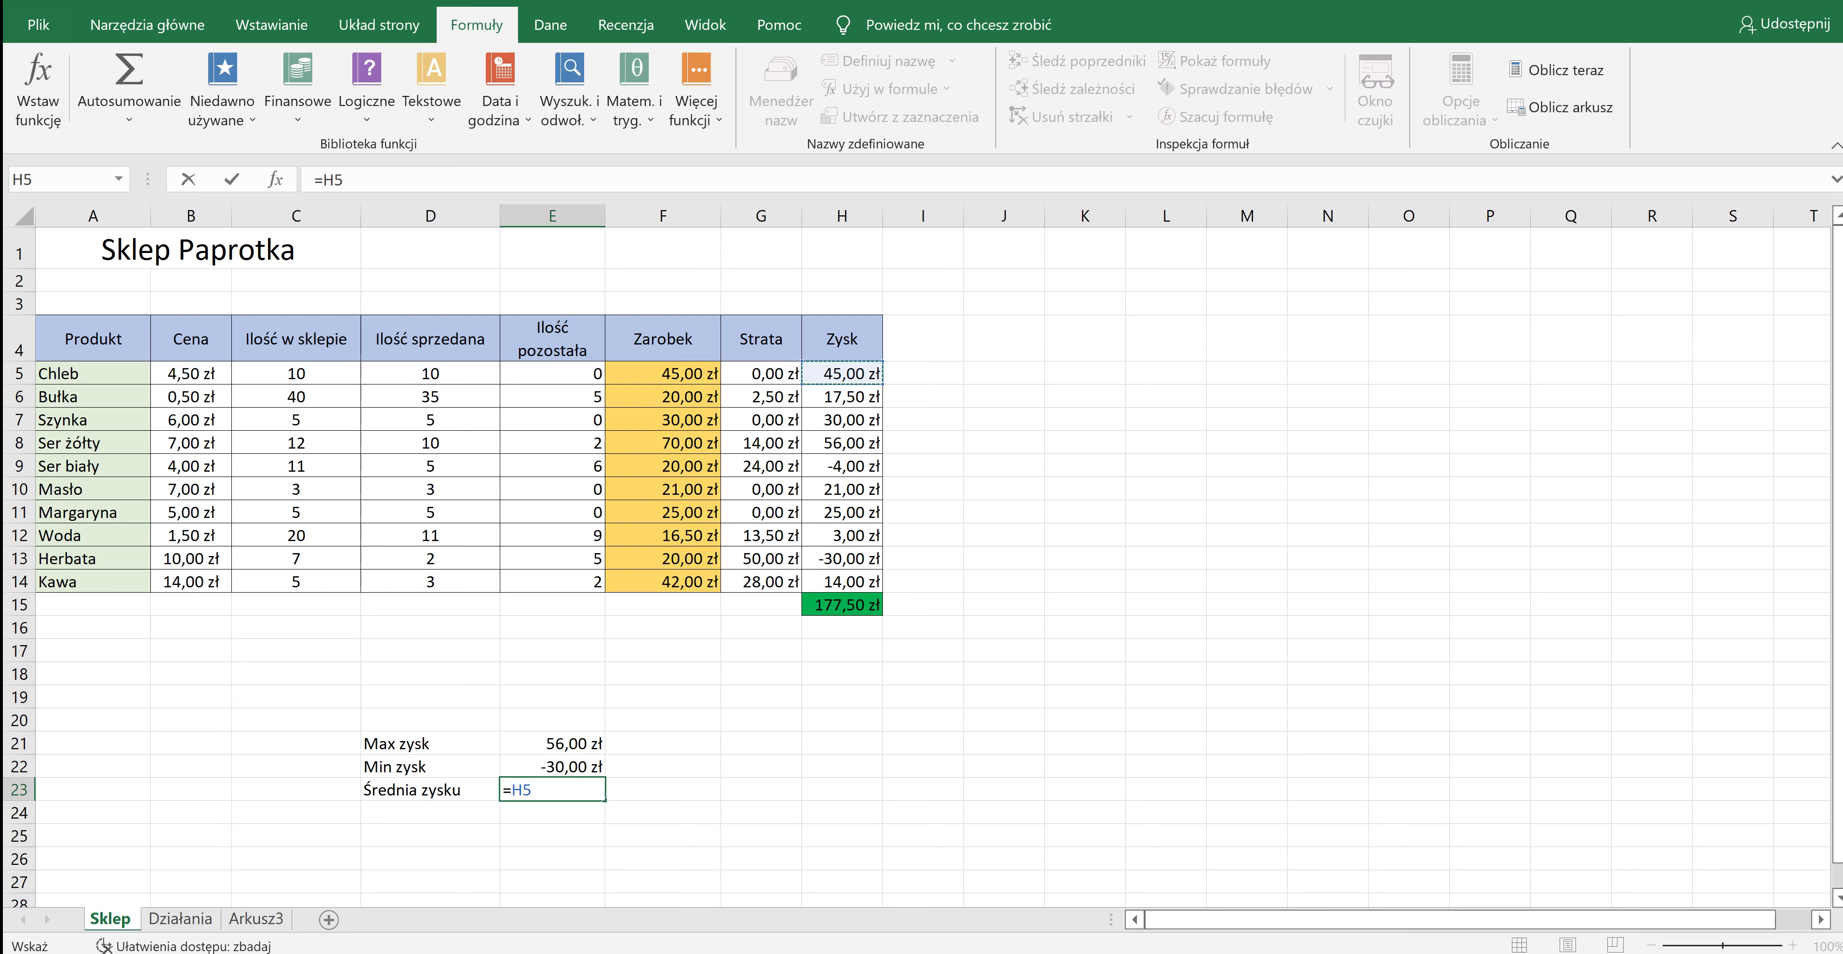
drag(842, 372, 842, 582)
click(508, 790)
text(śreH5:H14)
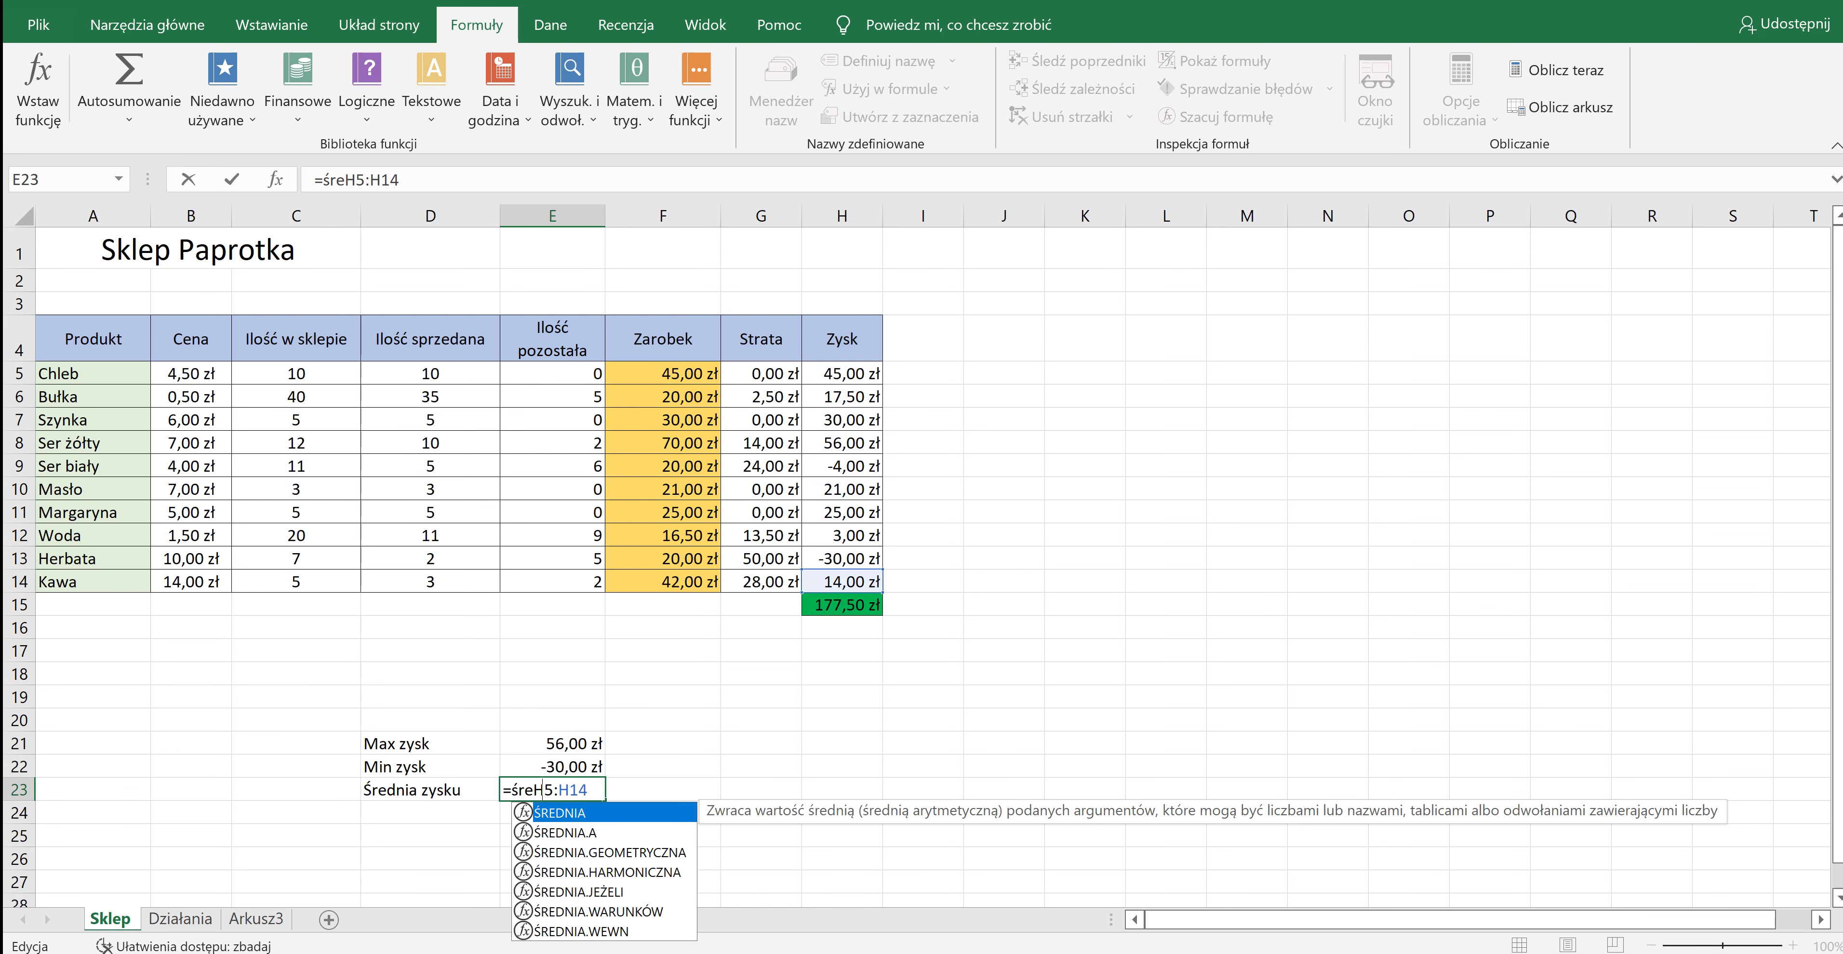
text(ednia)
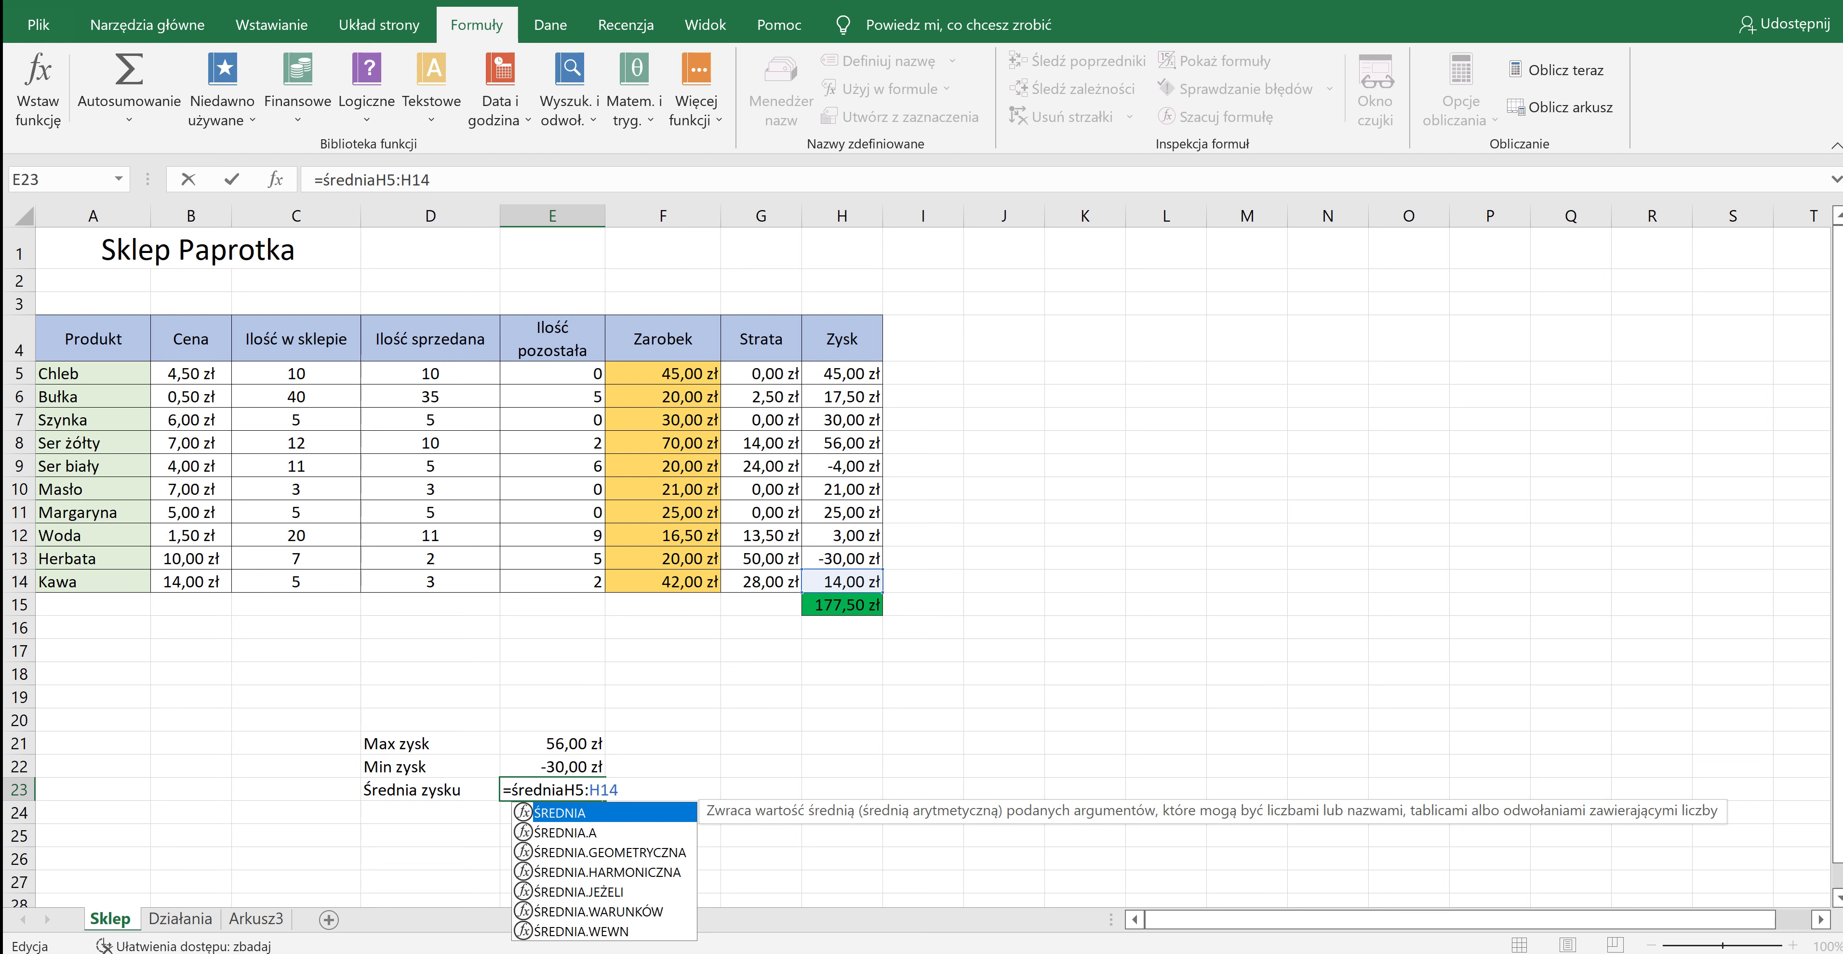
key(Tab)
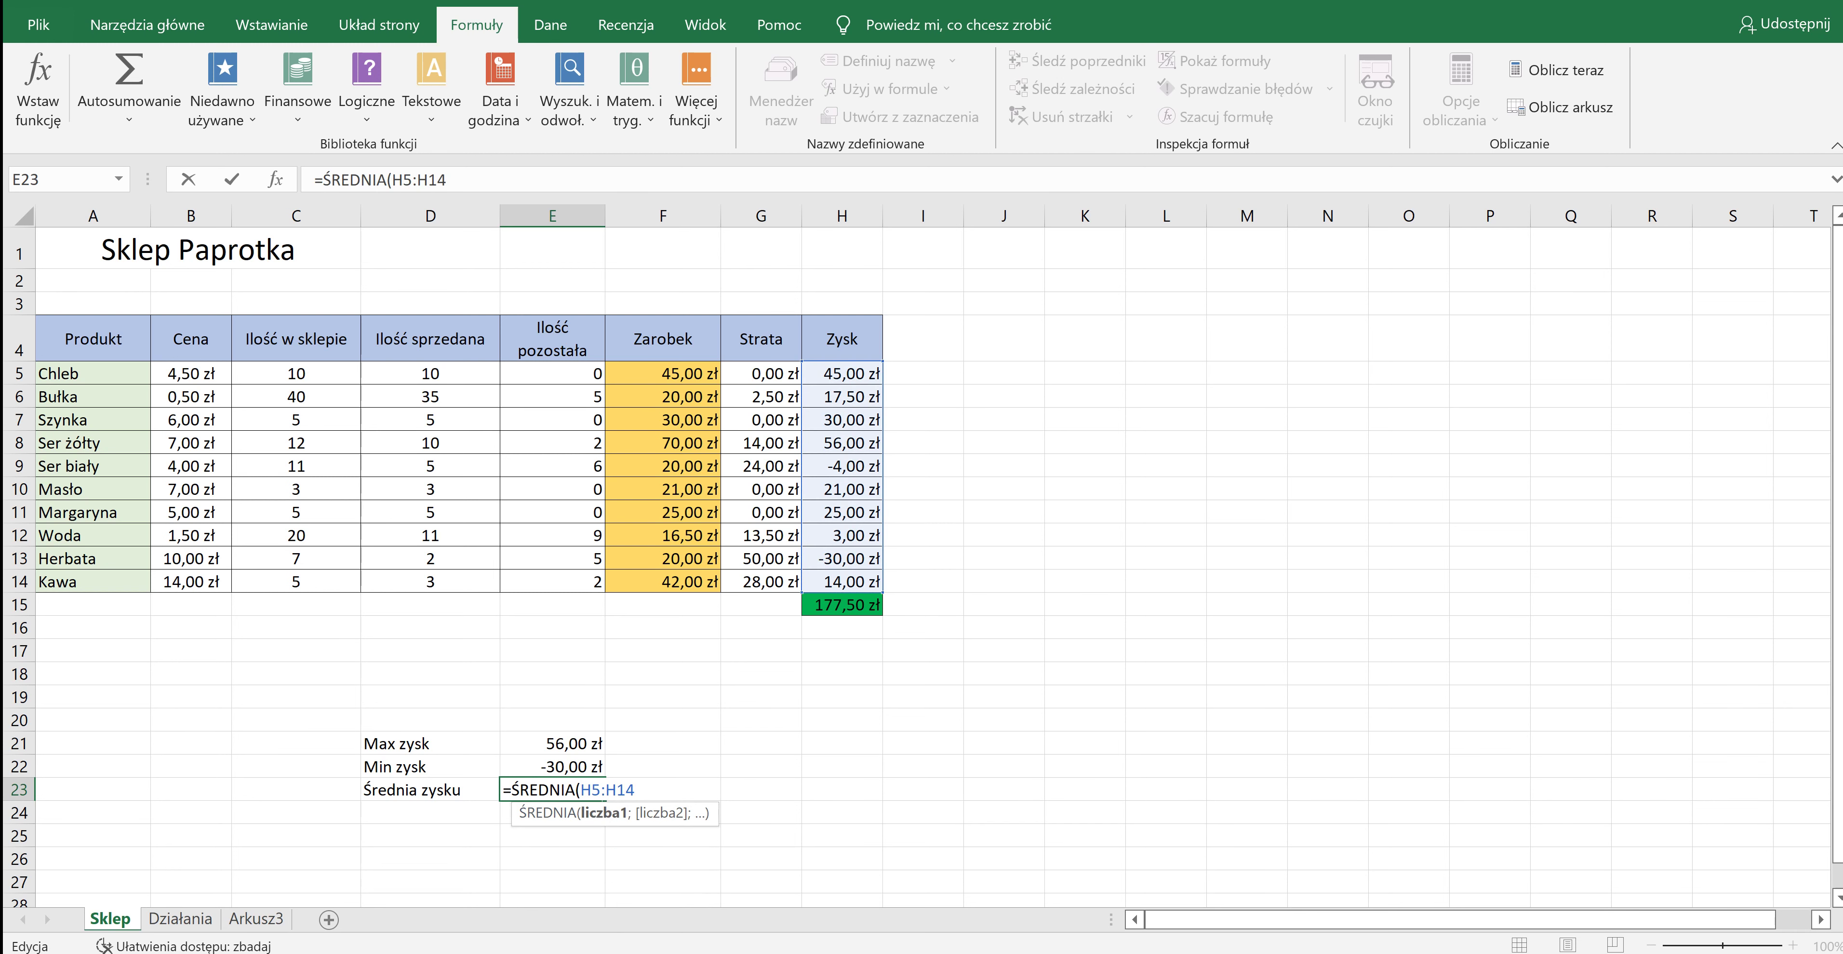
text())
key(Return)
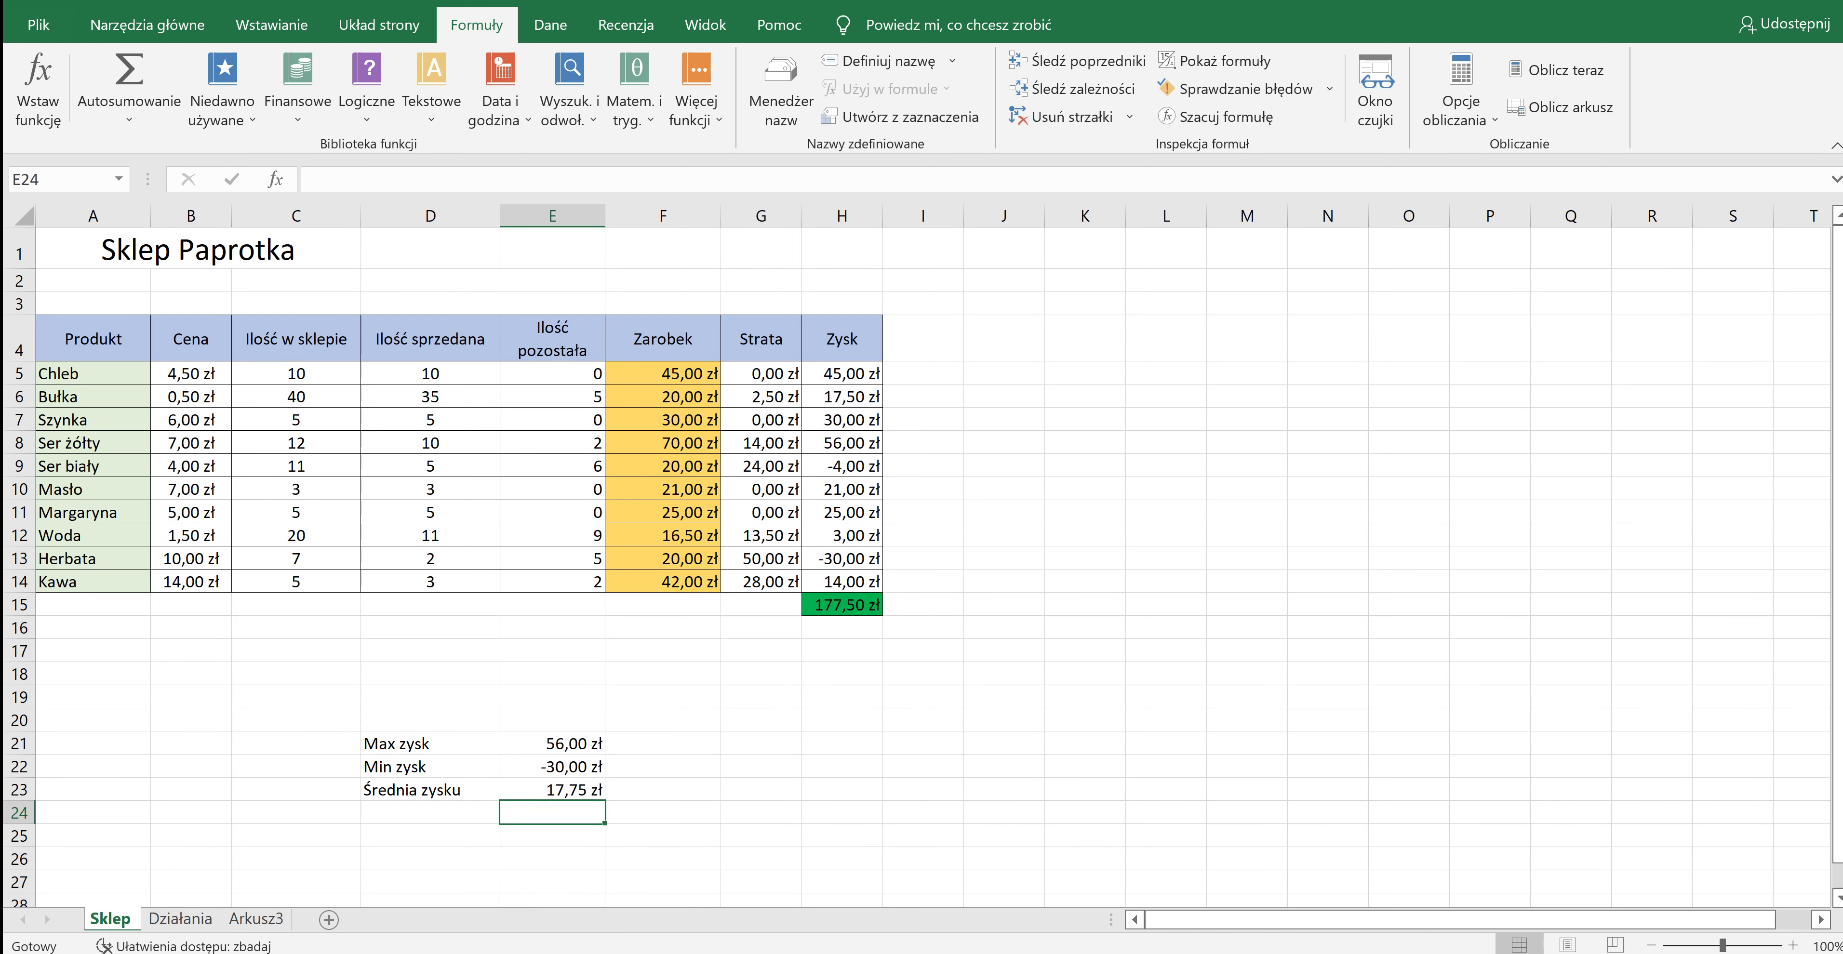
Reselect E23 and check the ŚREDNIA formula, leaving it unchanged.
click(552, 790)
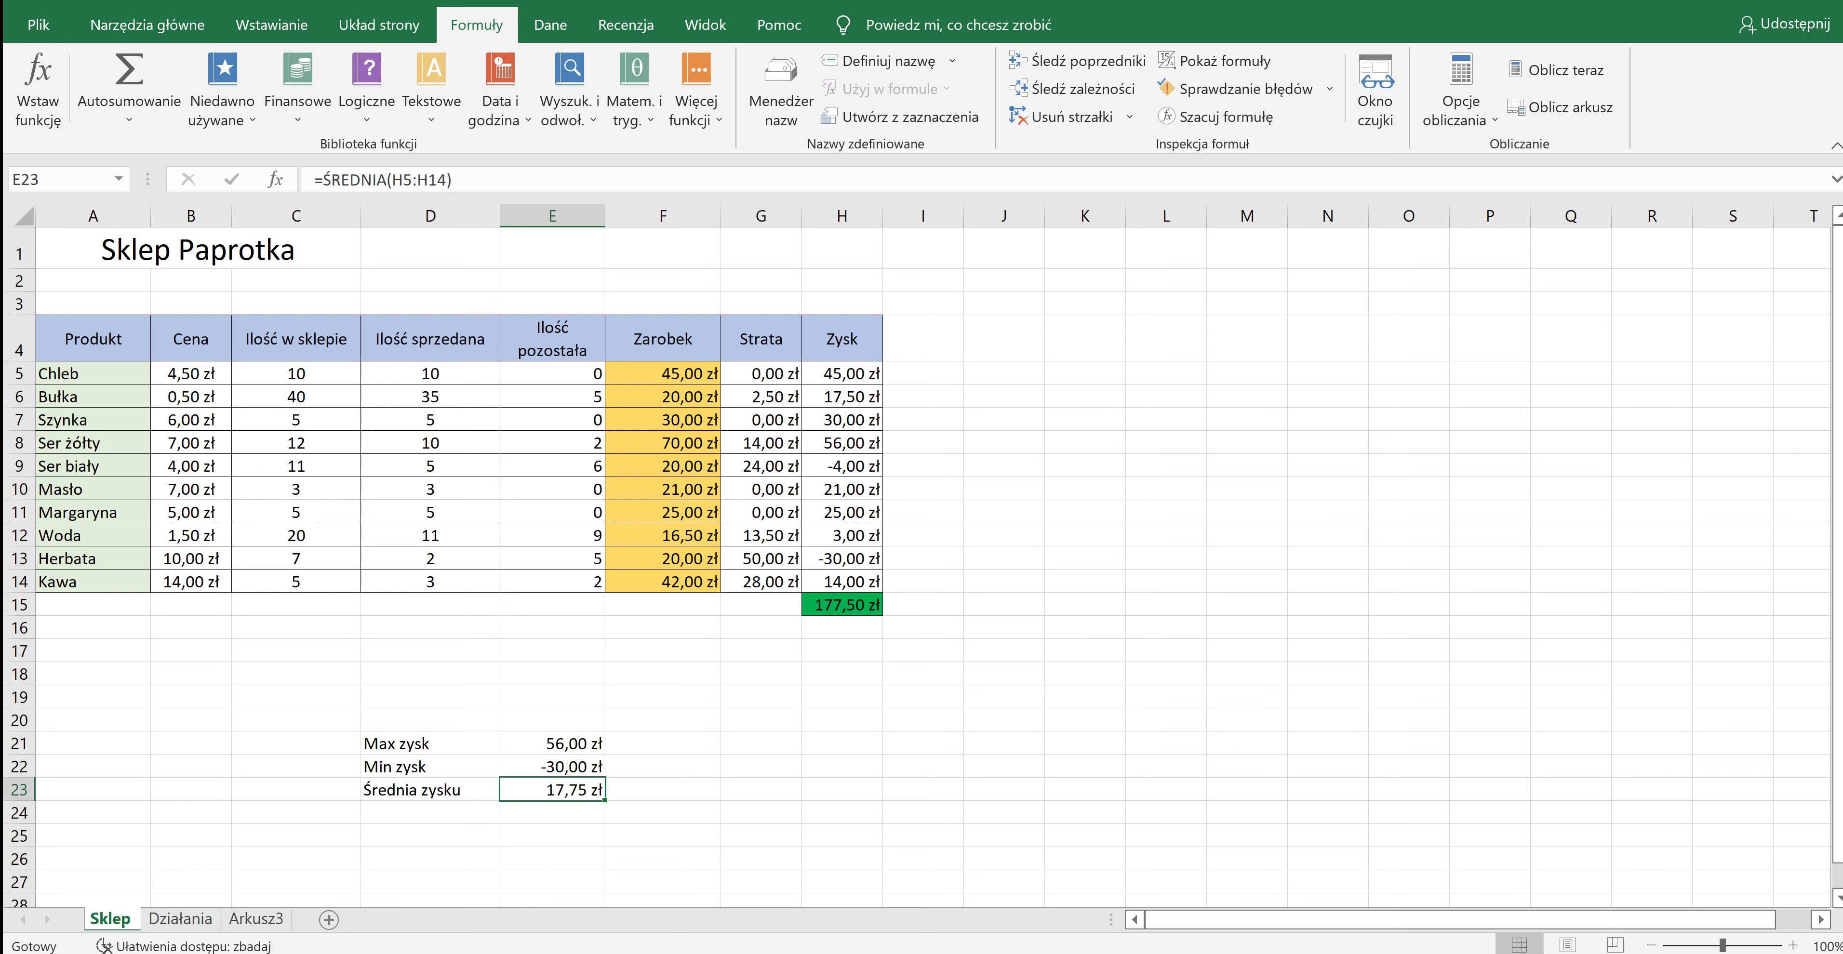
click(361, 179)
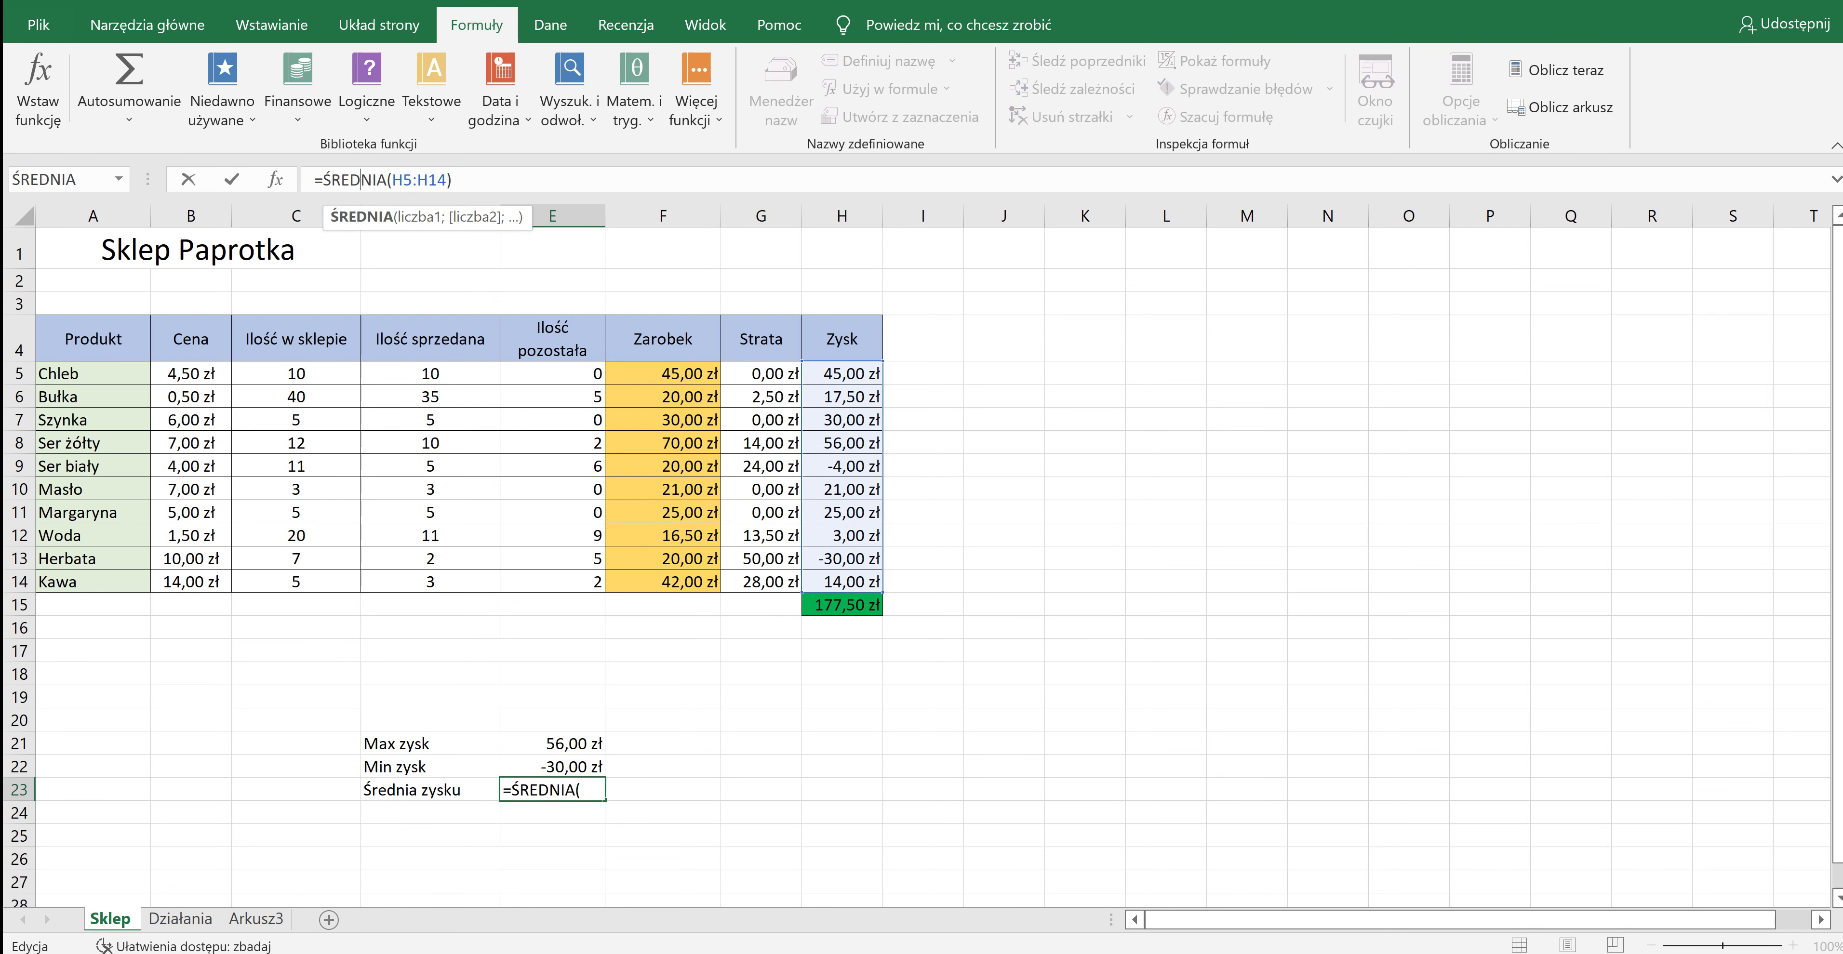
key(Escape)
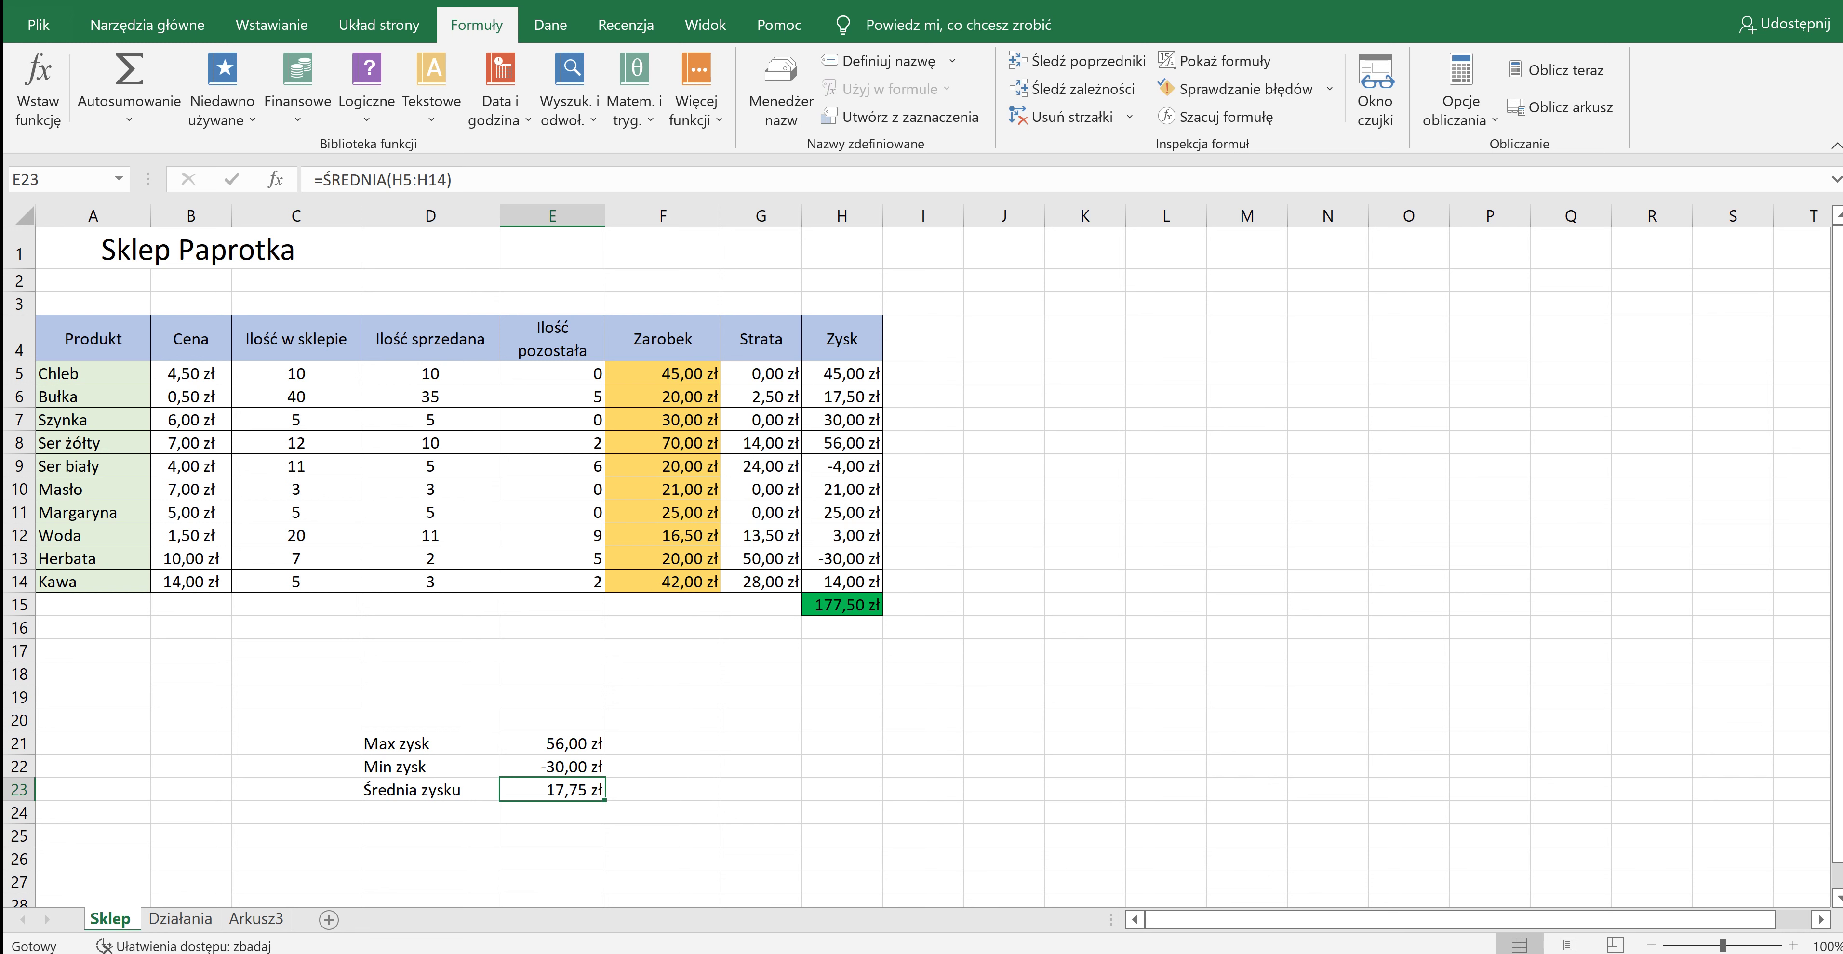
Look over the table's column header cells in row 4.
click(663, 339)
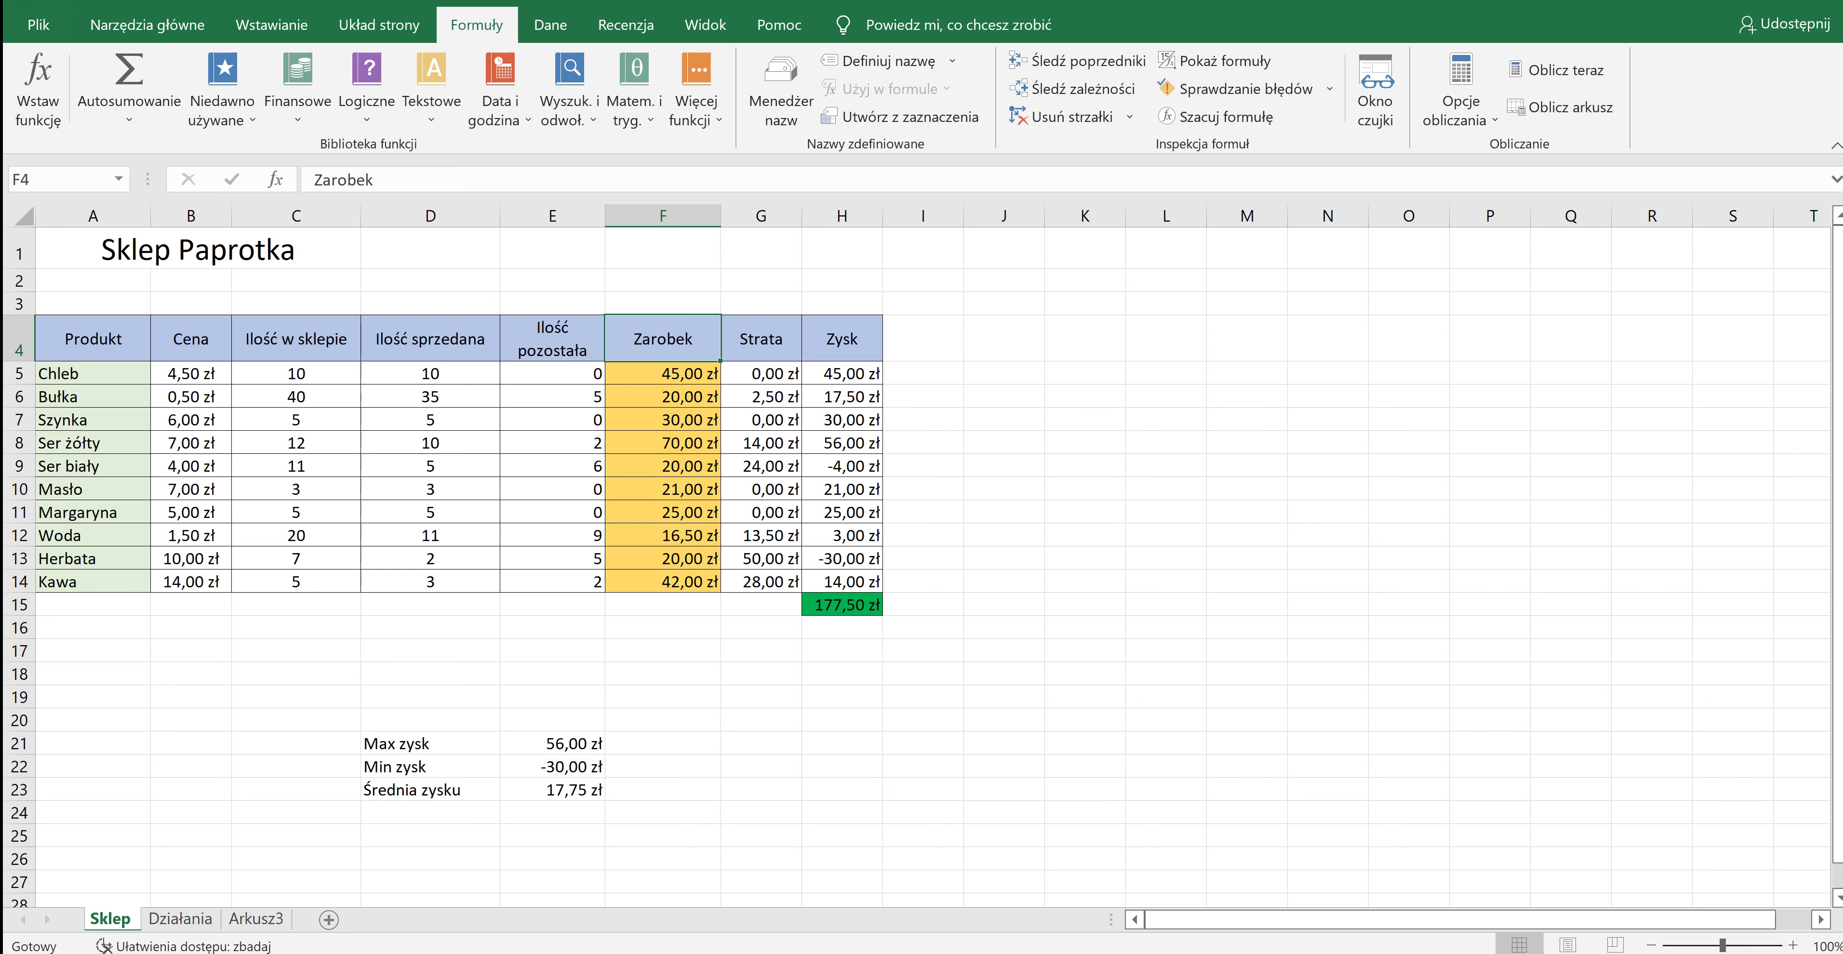
click(296, 339)
click(430, 338)
click(663, 338)
click(842, 338)
click(296, 339)
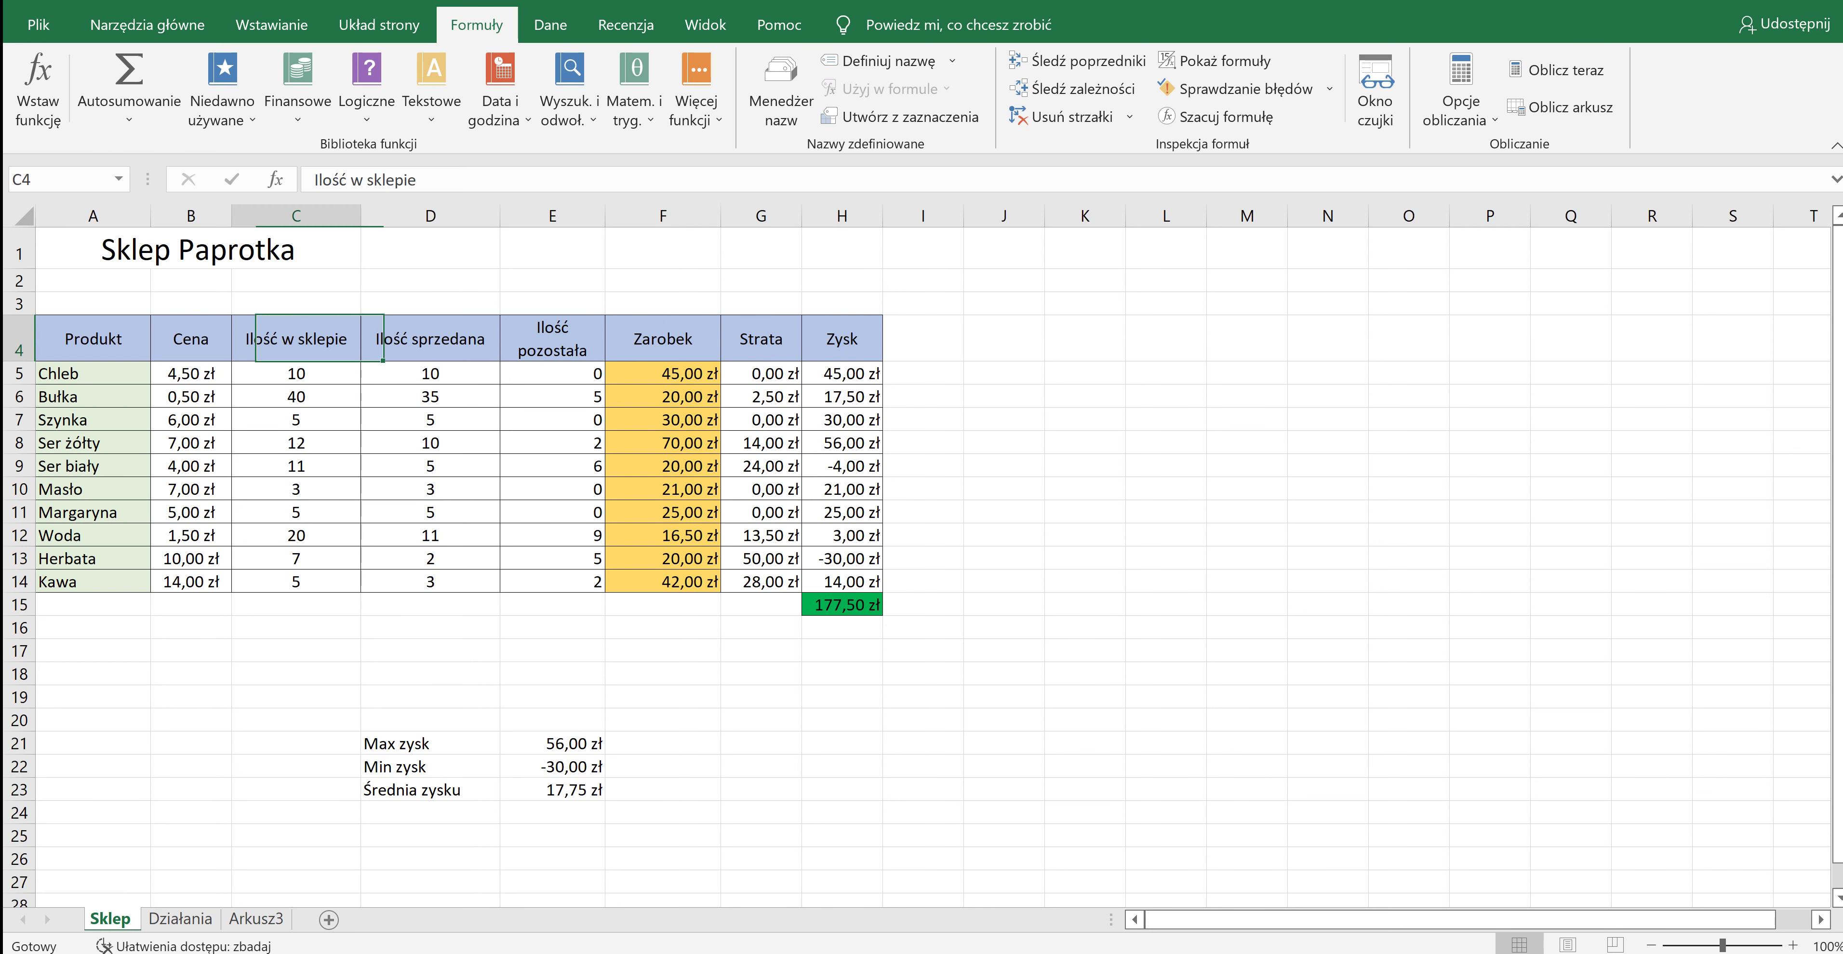
Select the range C3:F3 above the table headers.
click(296, 303)
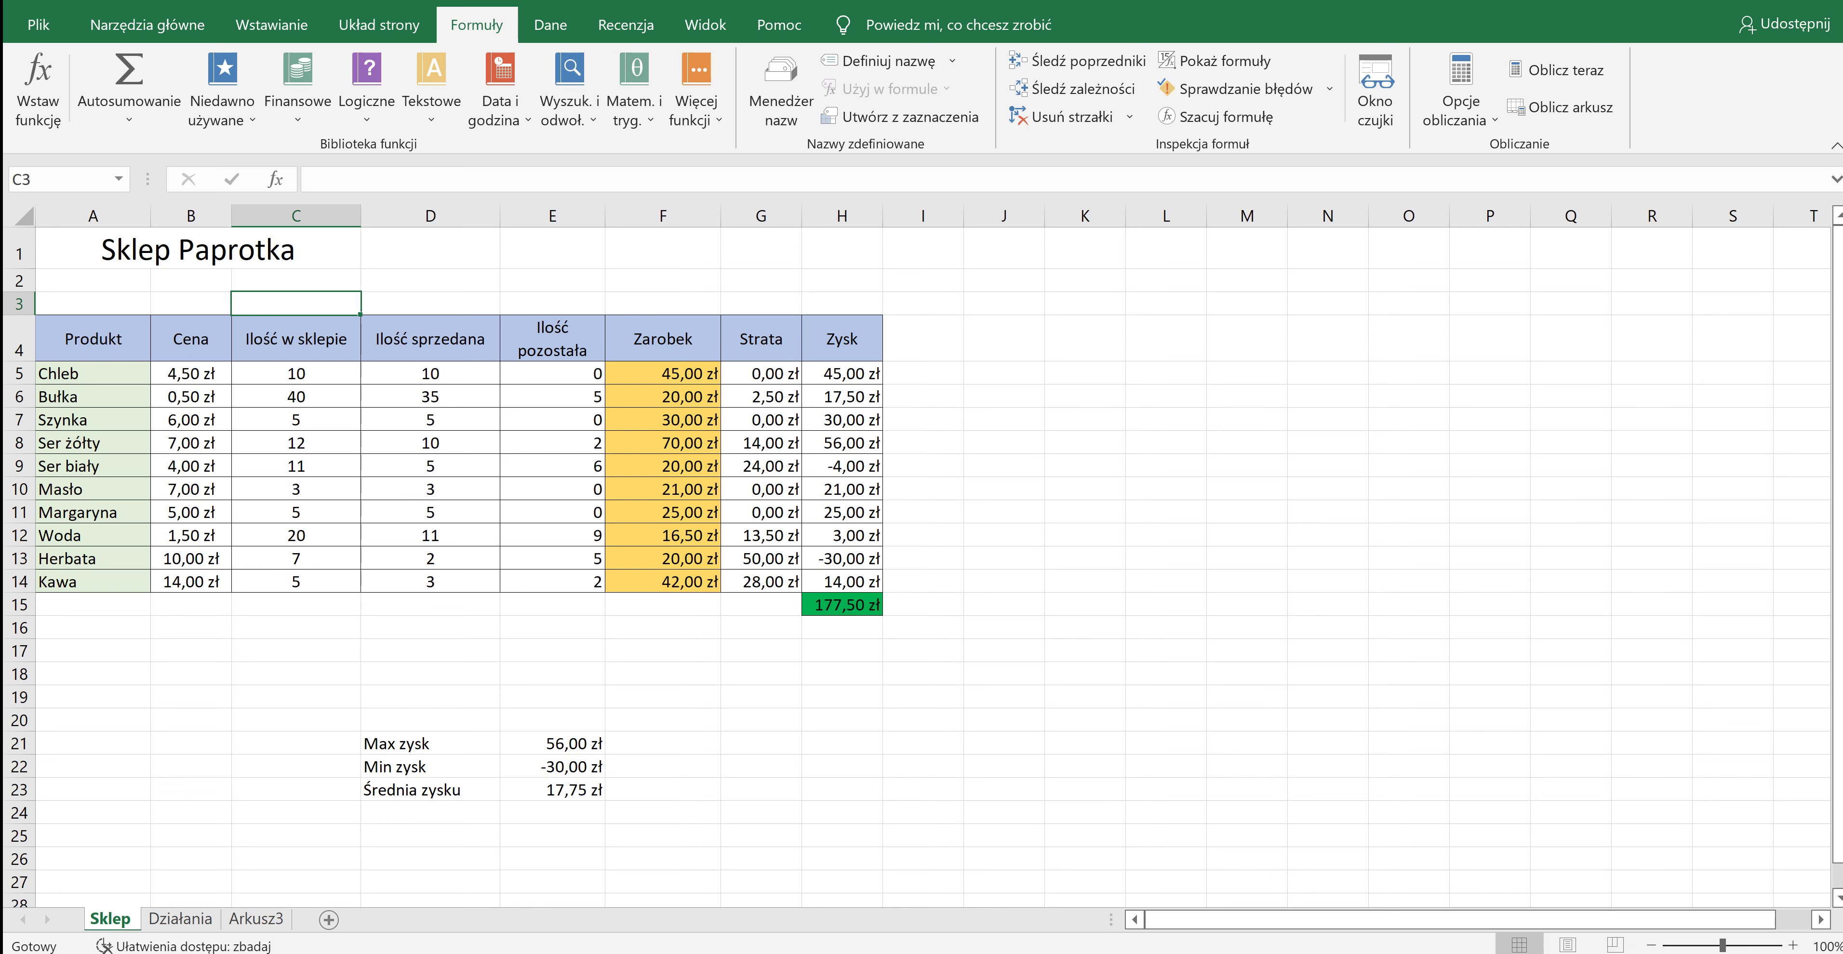
key(shift+Right)
key(shift+Right)
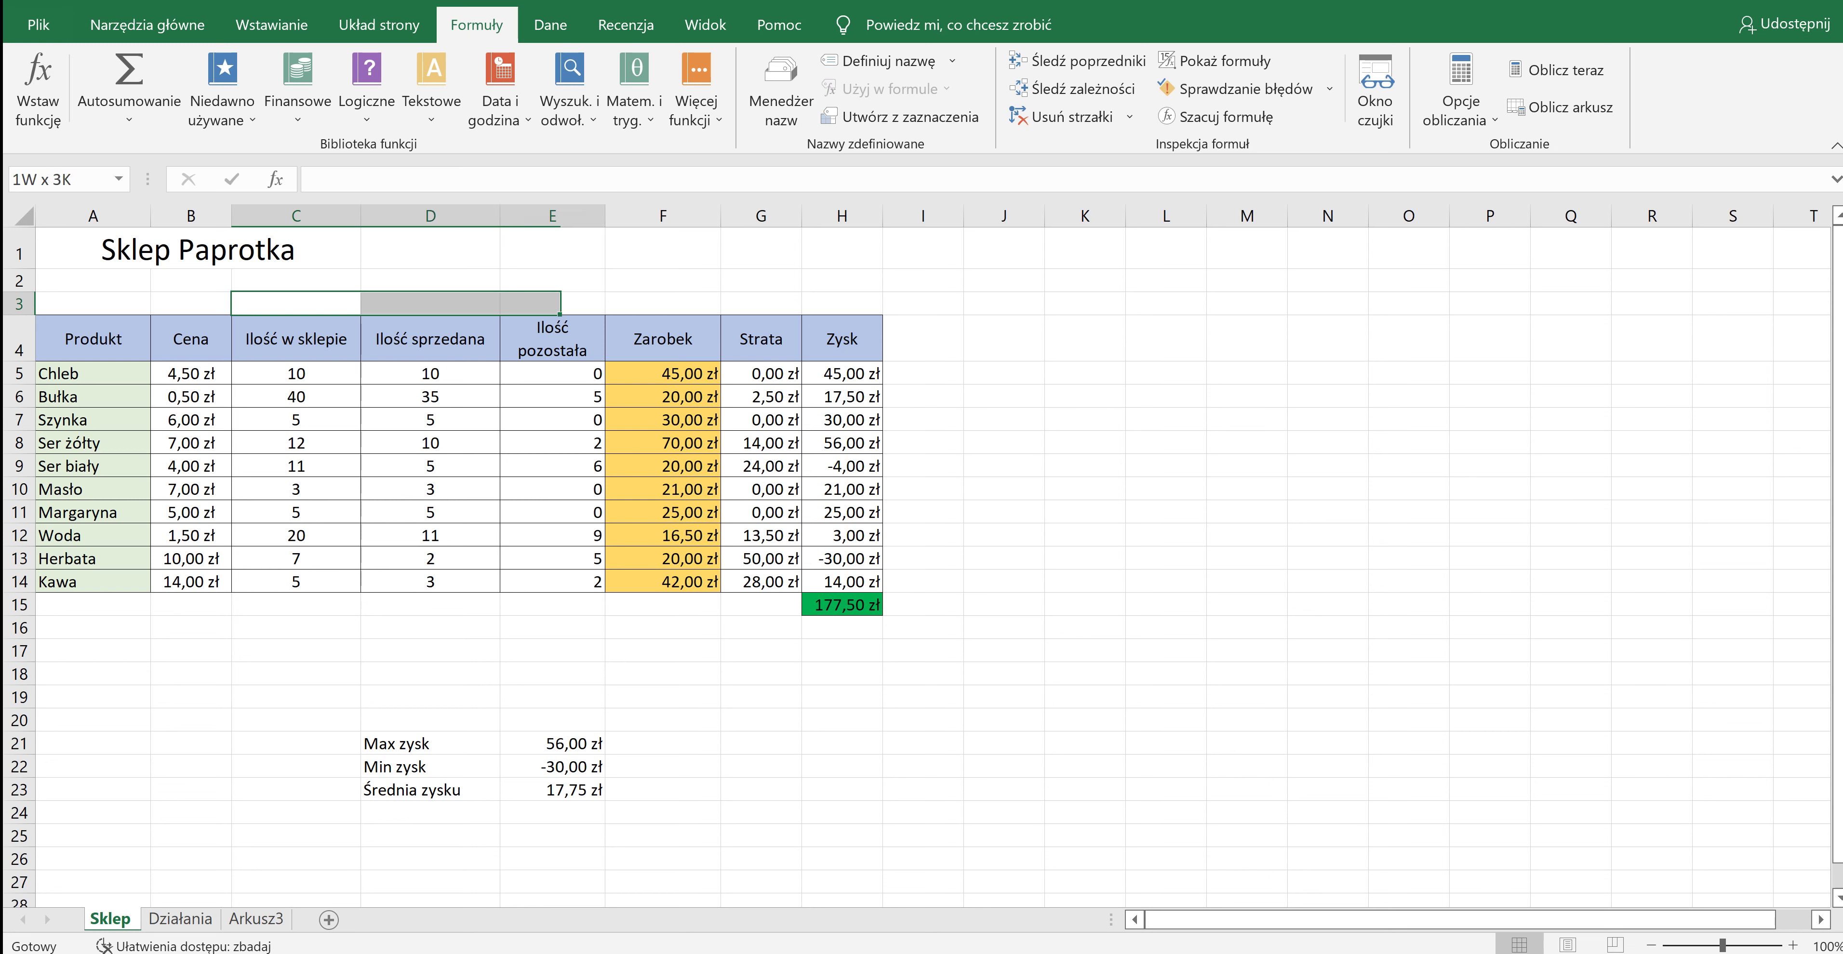
key(shift+Right)
key(shift+Up)
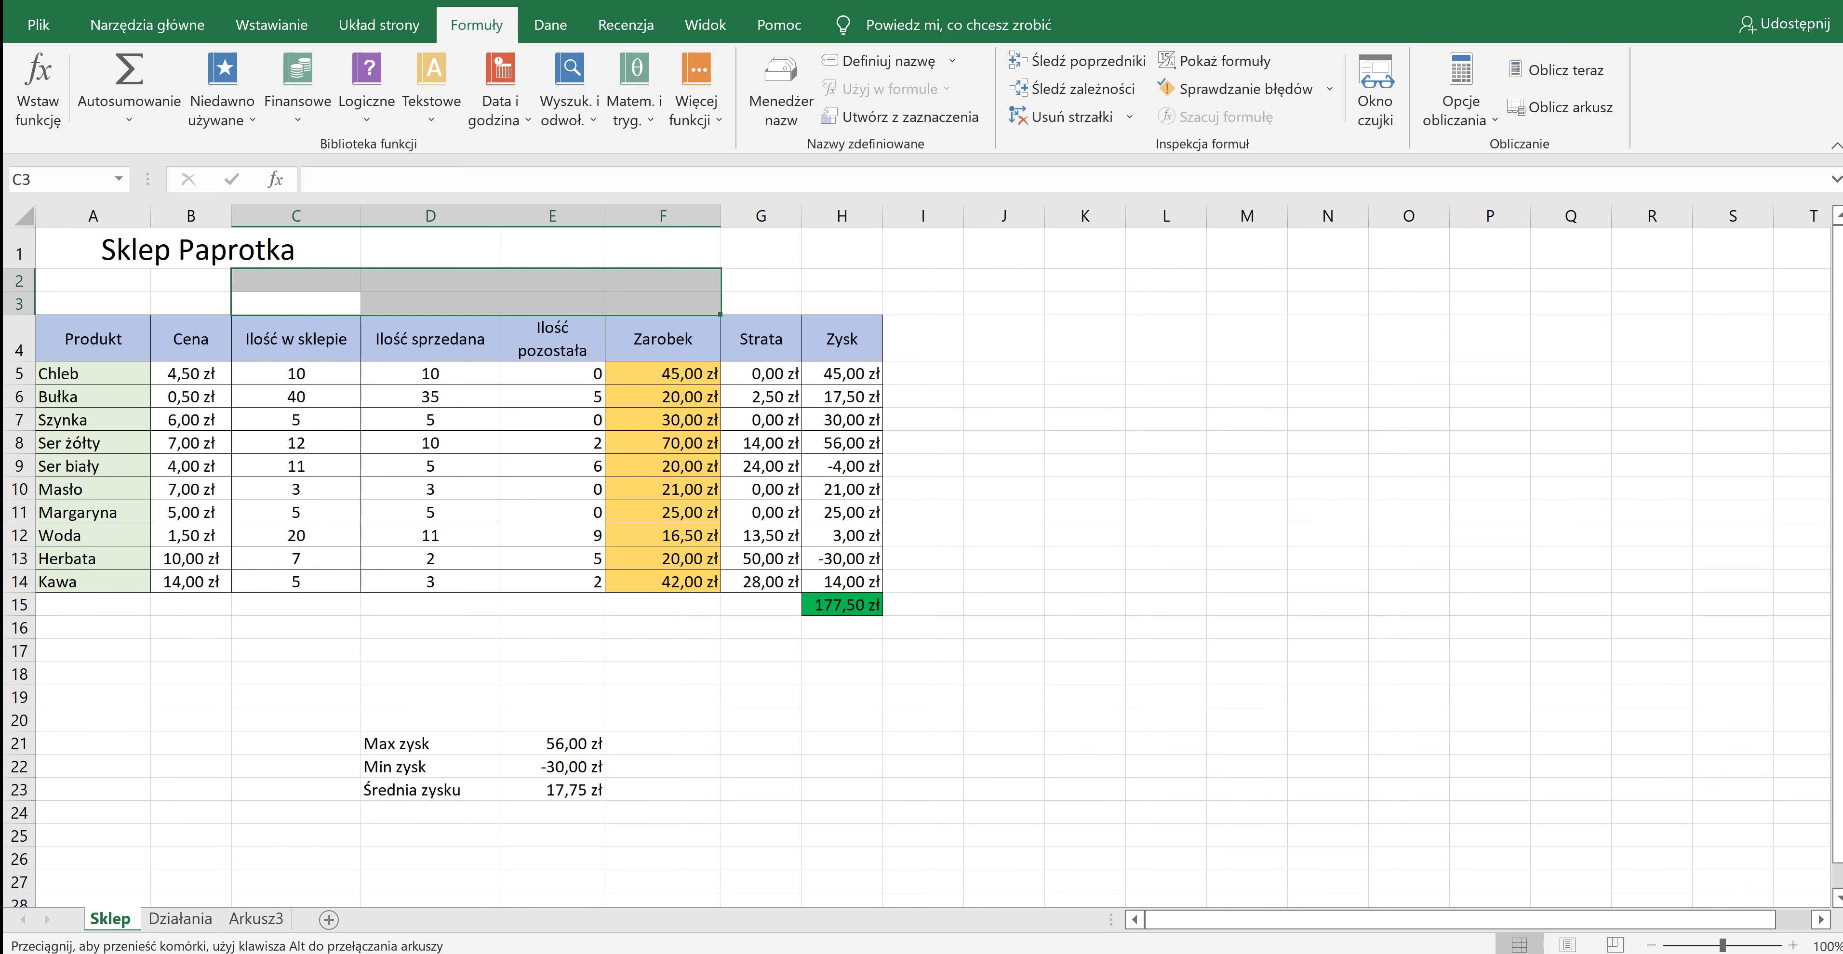
double_click(295, 303)
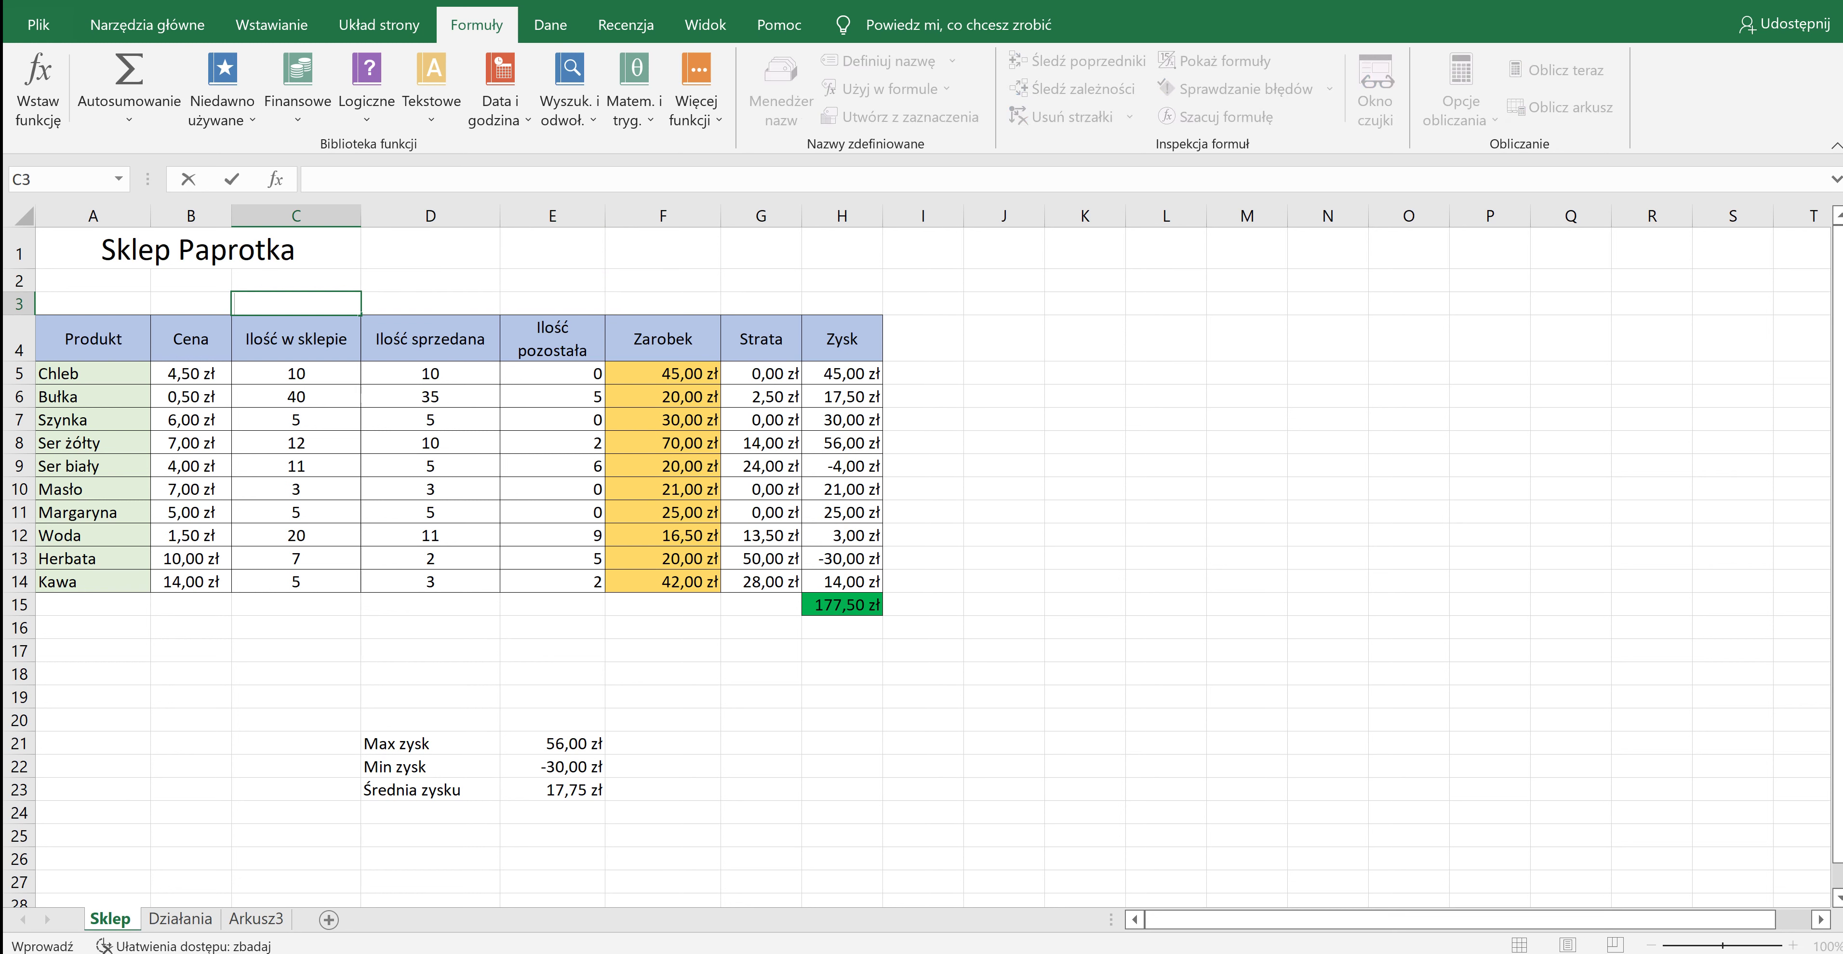
click(663, 303)
drag(662, 303, 295, 304)
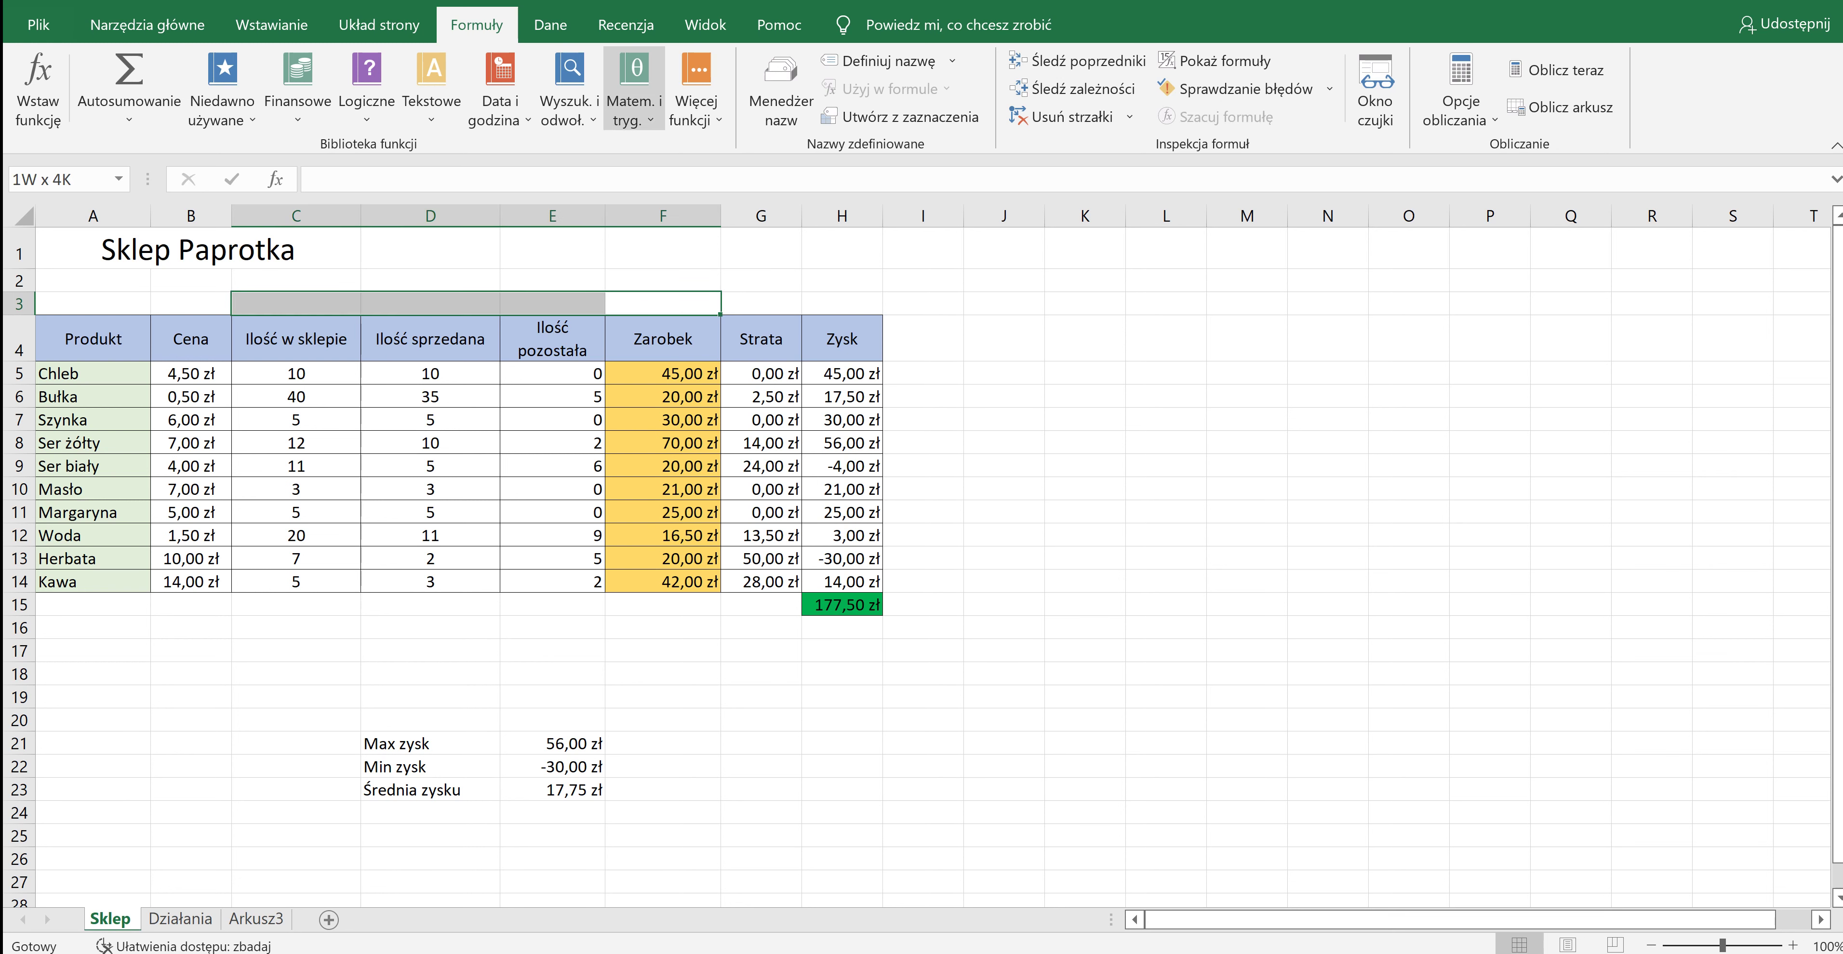
Enter the heading text Styczeń in cell C3.
click(146, 24)
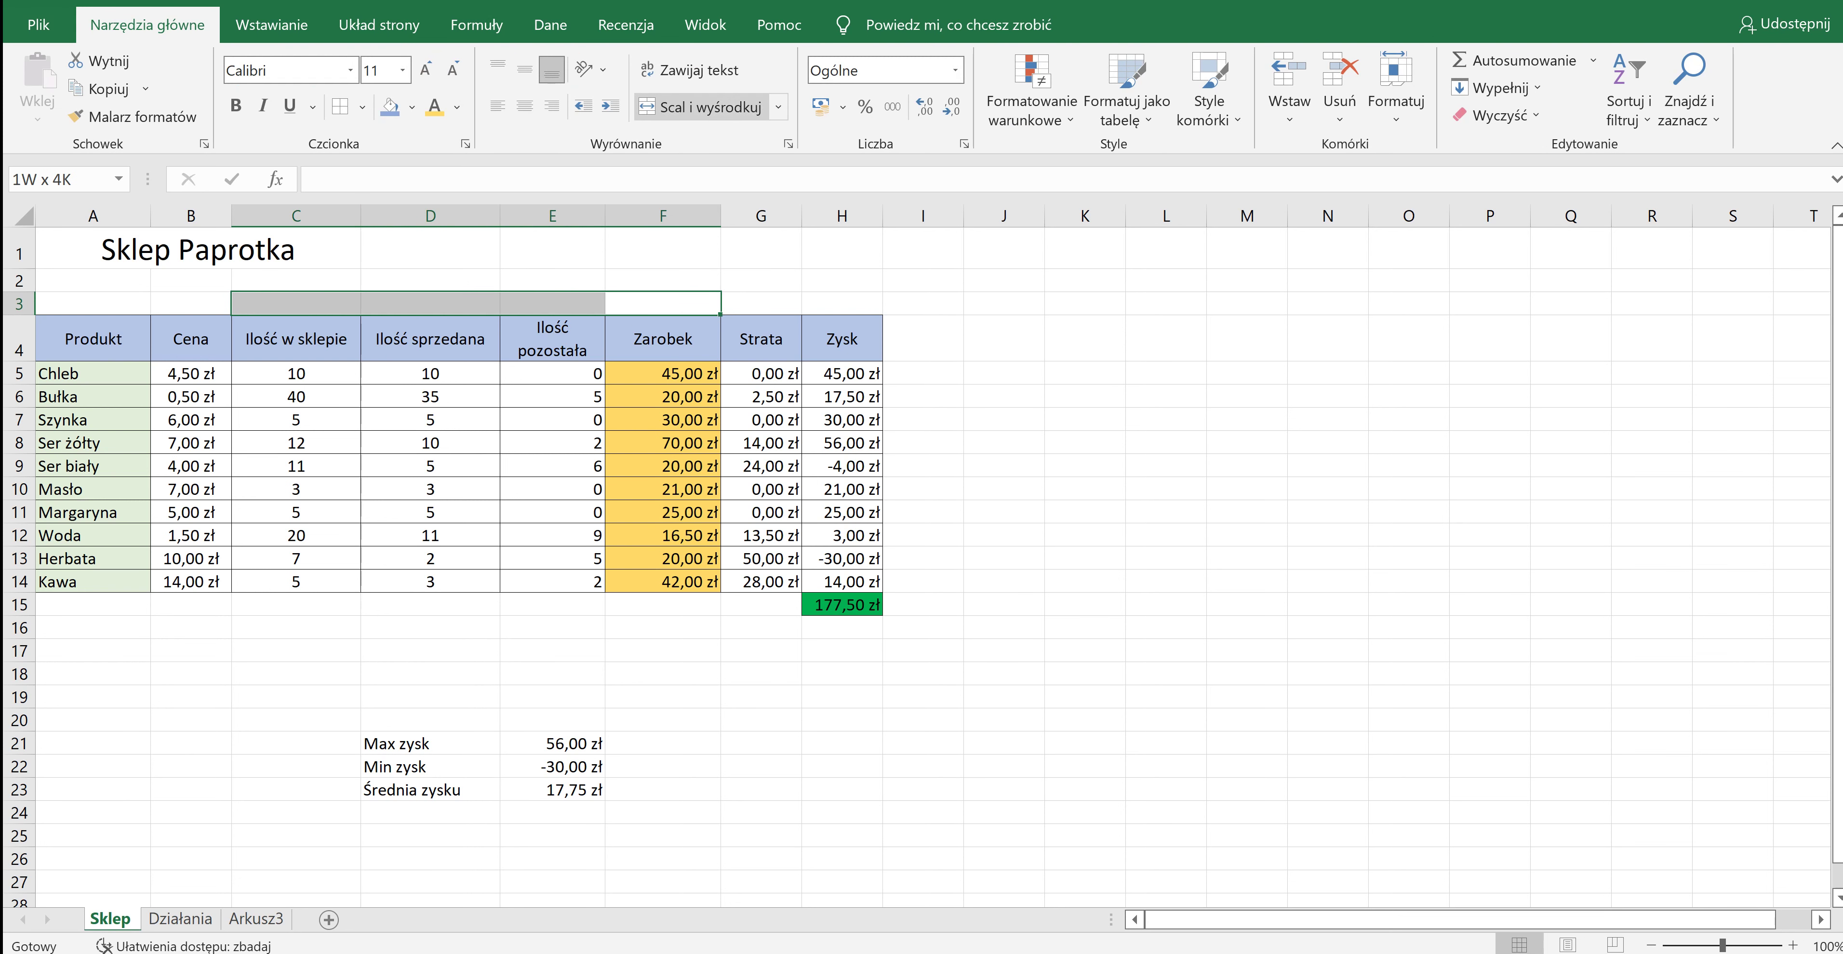
key(Return)
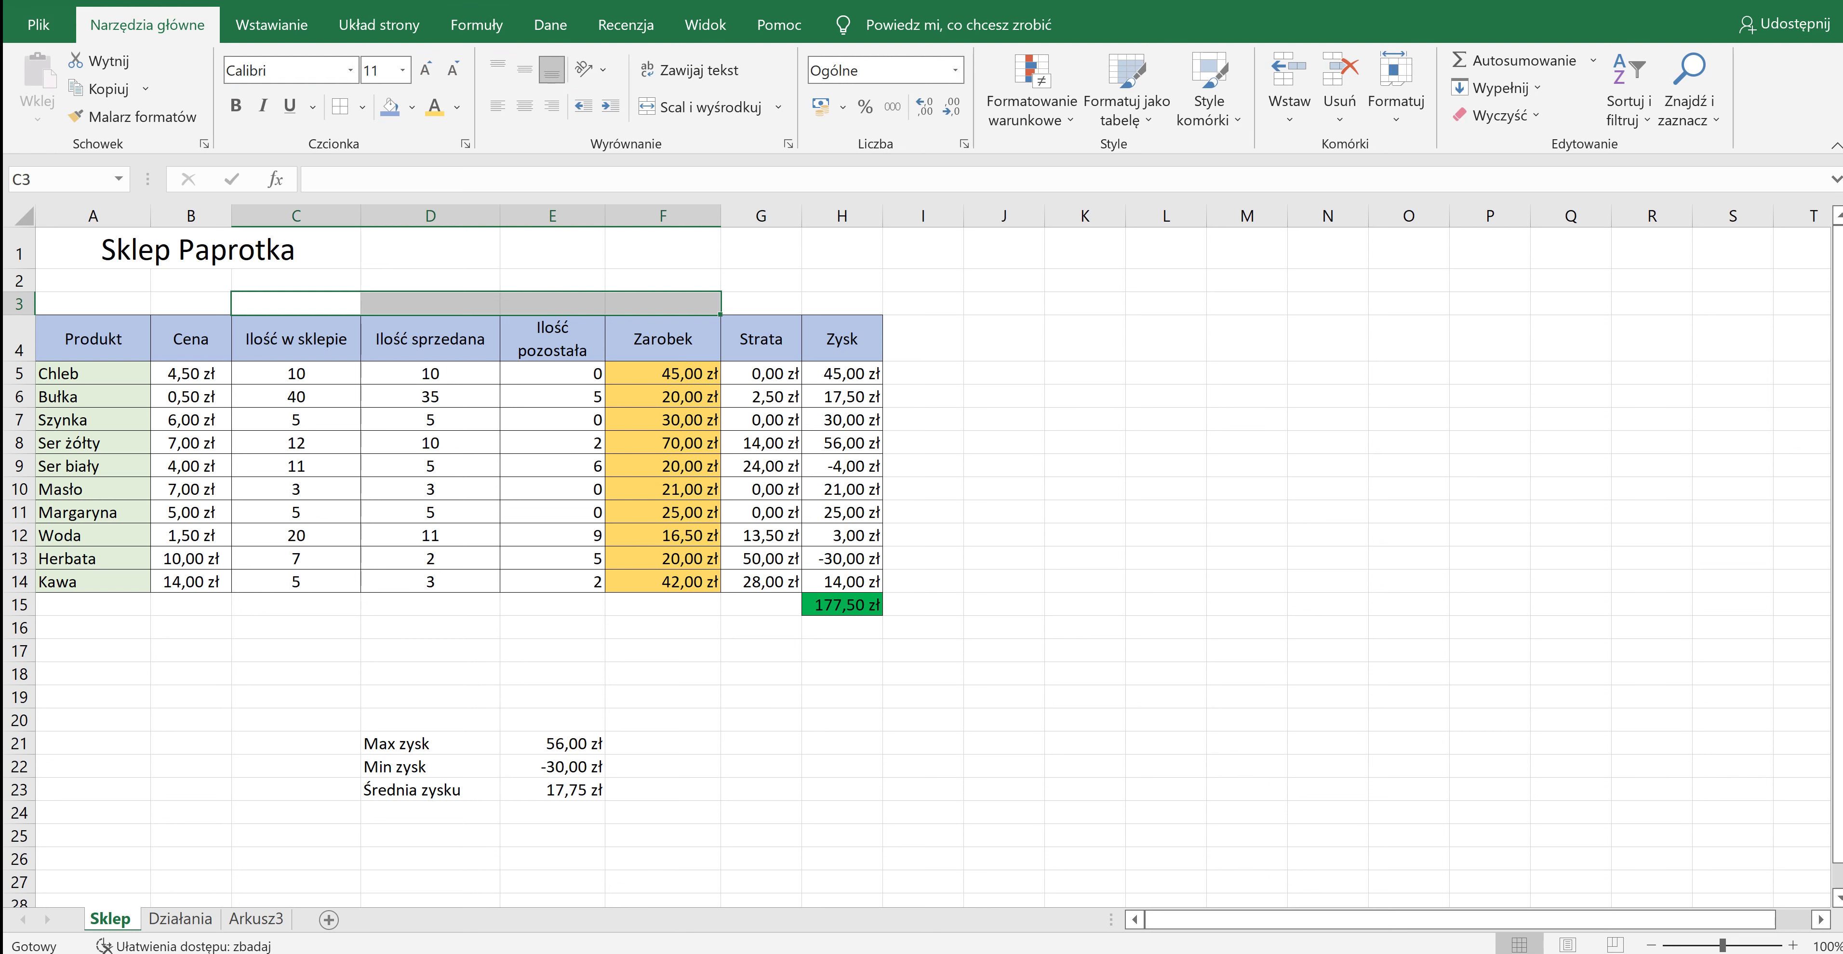
text(Styczeń)
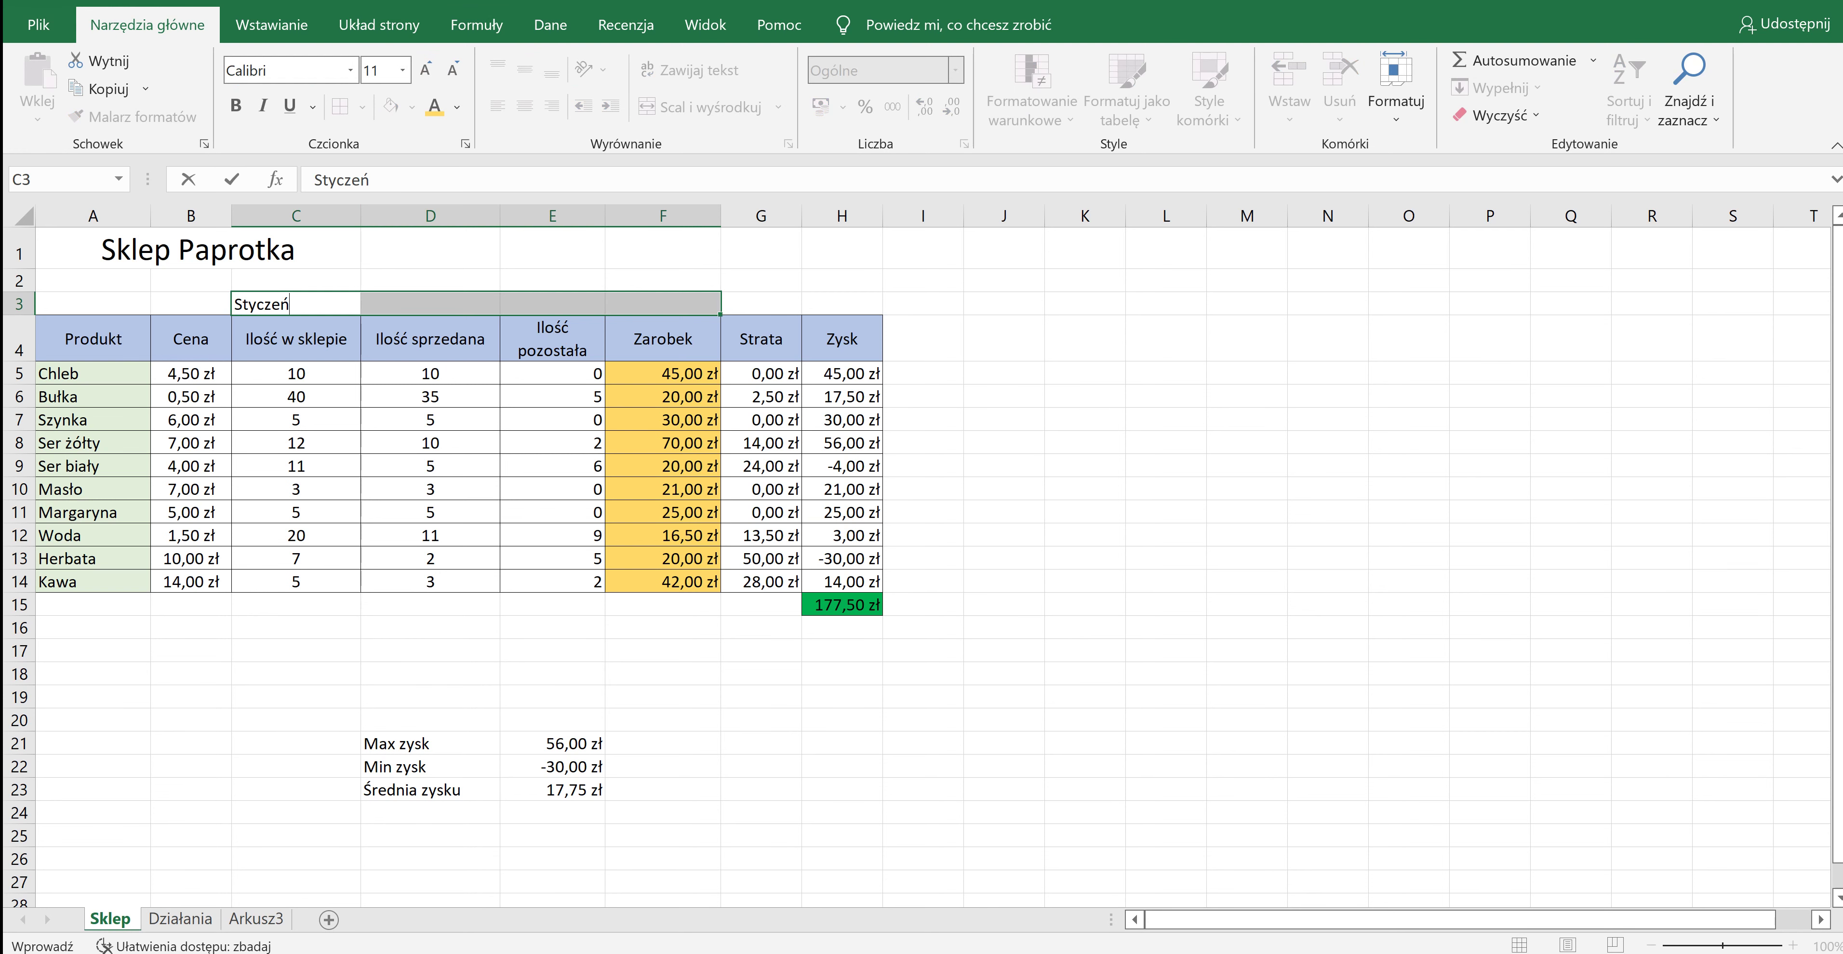
key(Return)
Merge and centre Styczeń across C3:F3, sized 14 and bold.
click(296, 303)
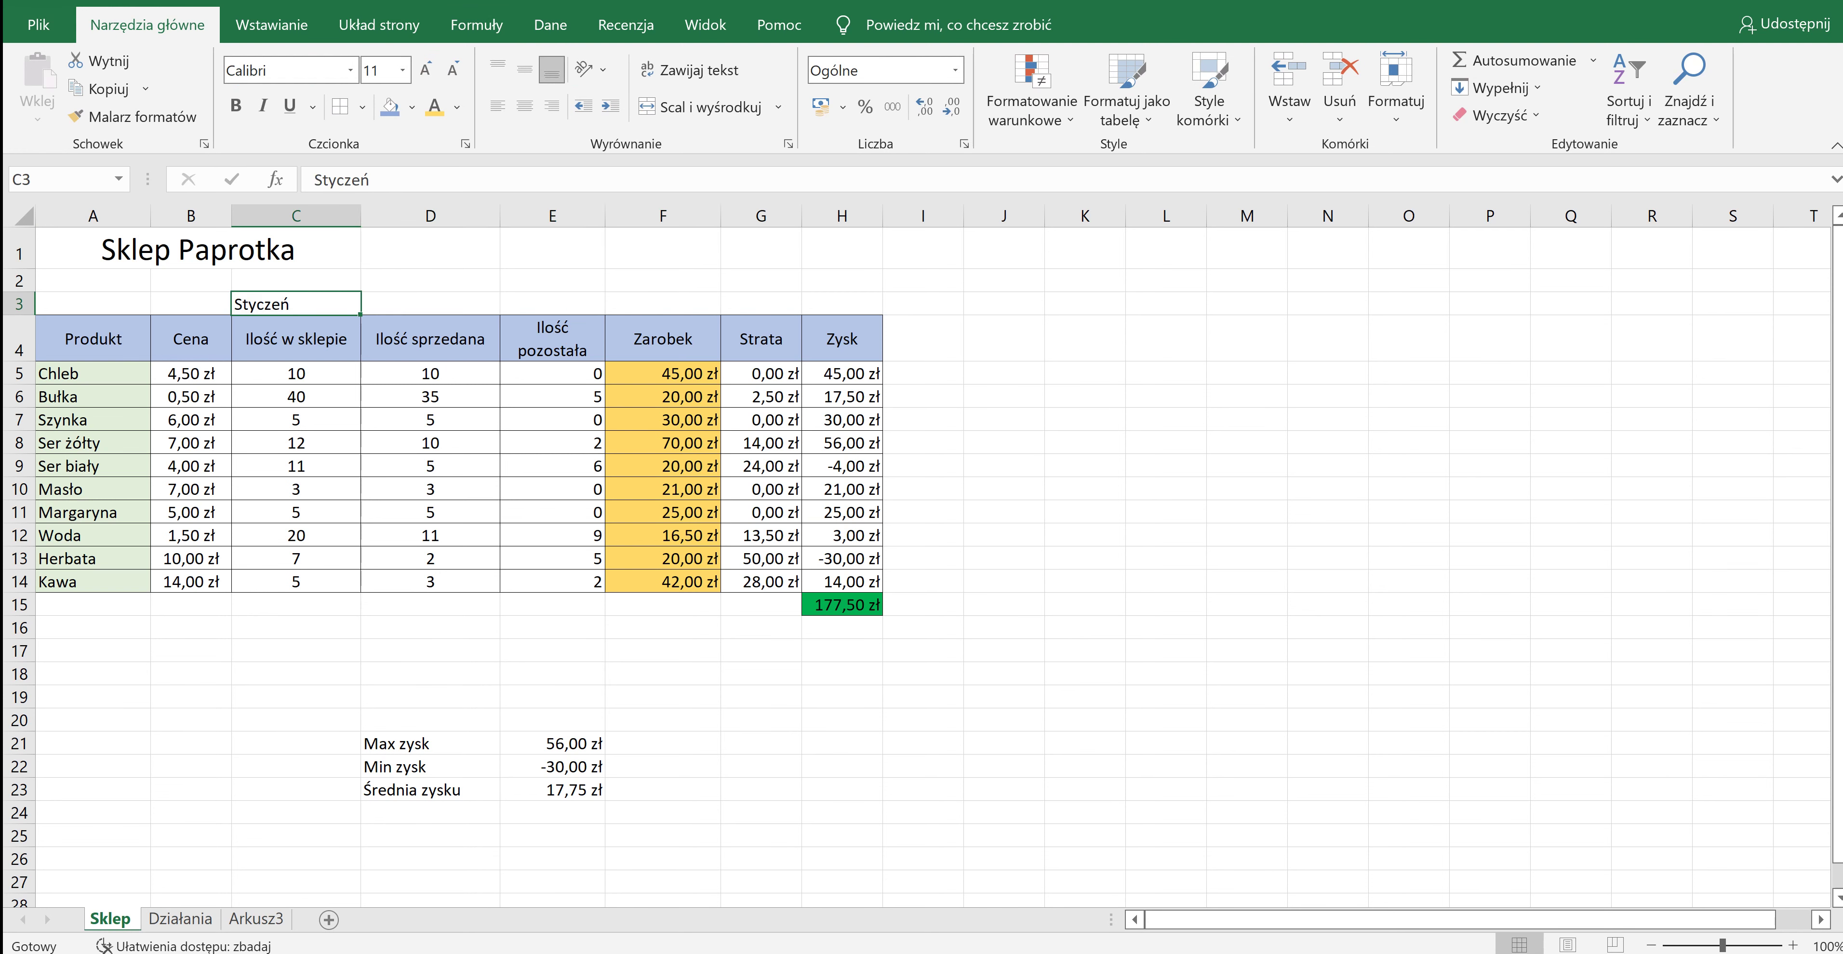
drag(296, 303, 662, 304)
click(709, 107)
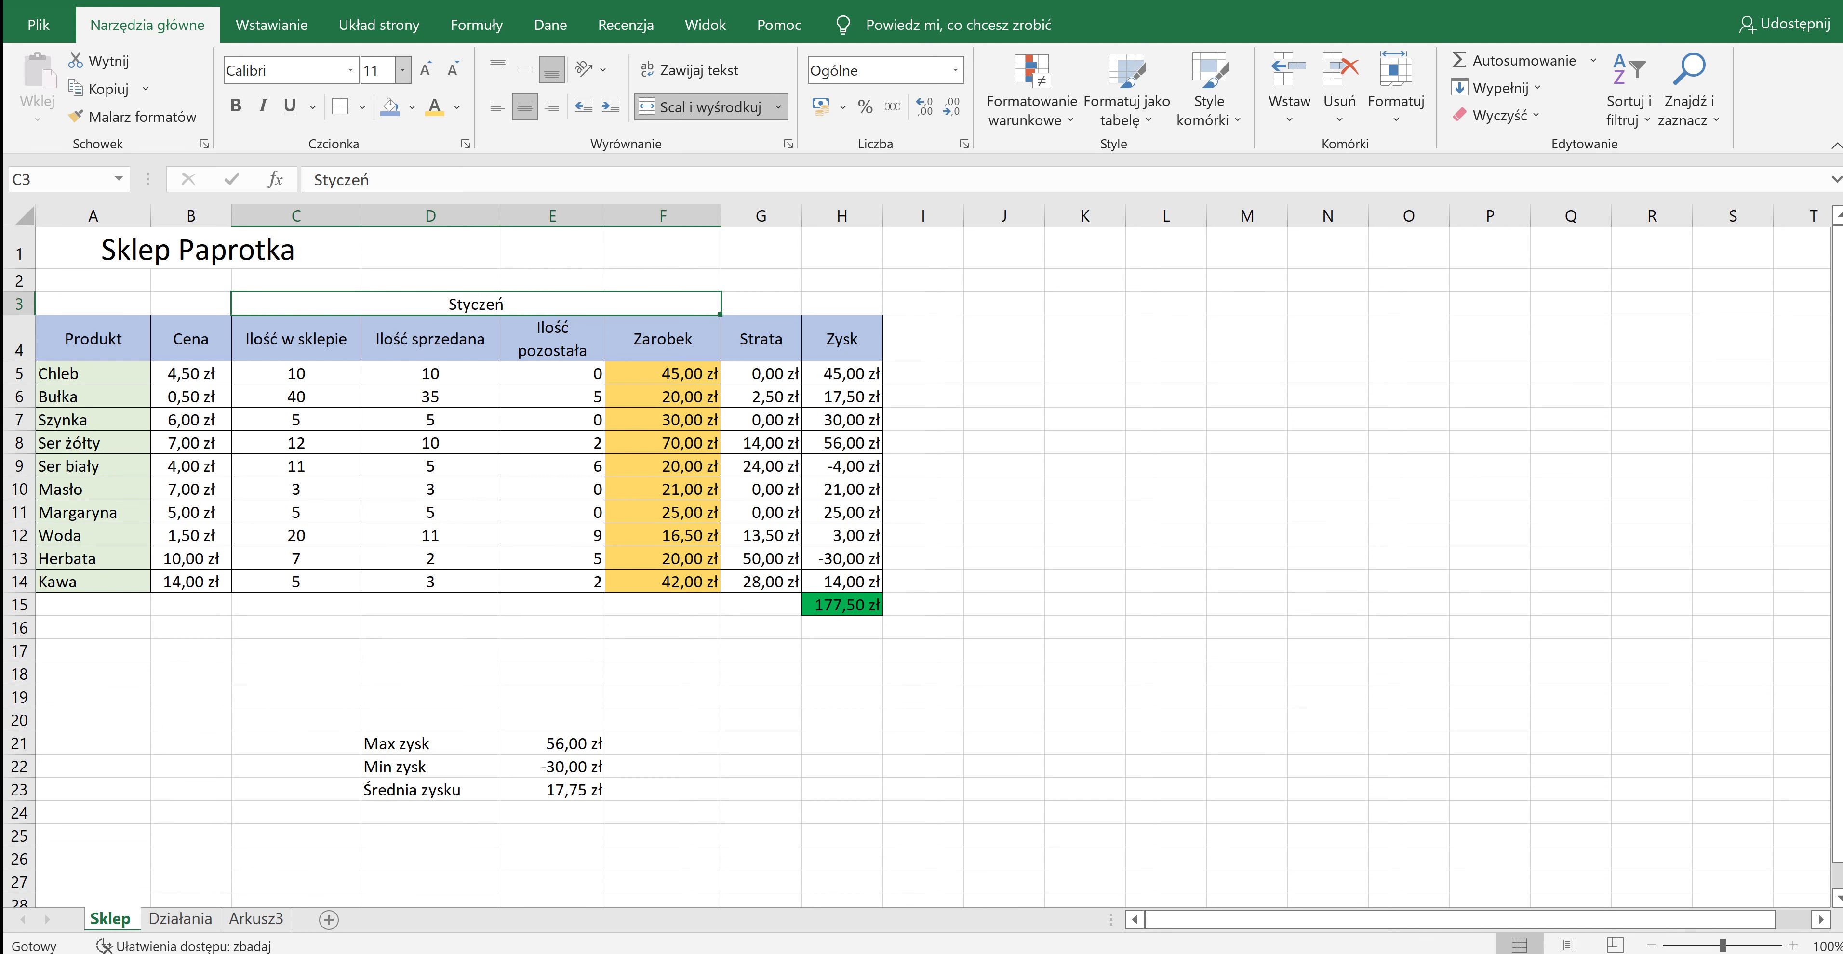
click(403, 69)
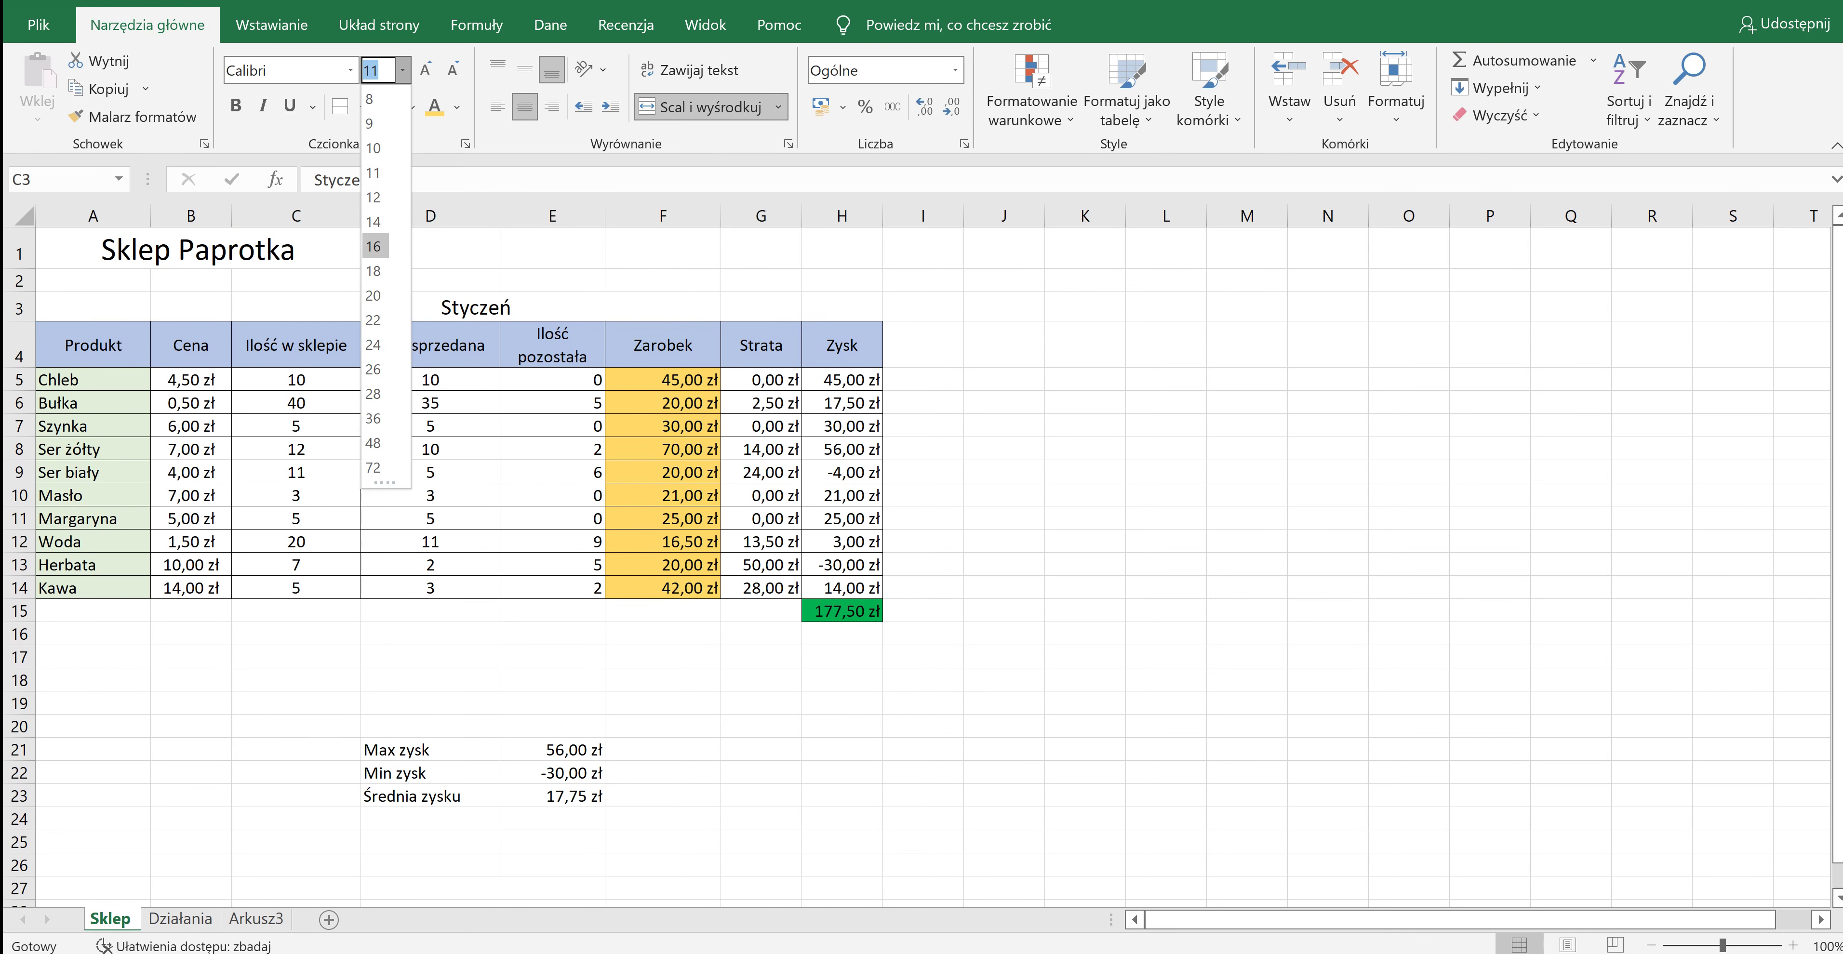
click(374, 221)
click(236, 107)
click(93, 344)
drag(93, 344, 842, 345)
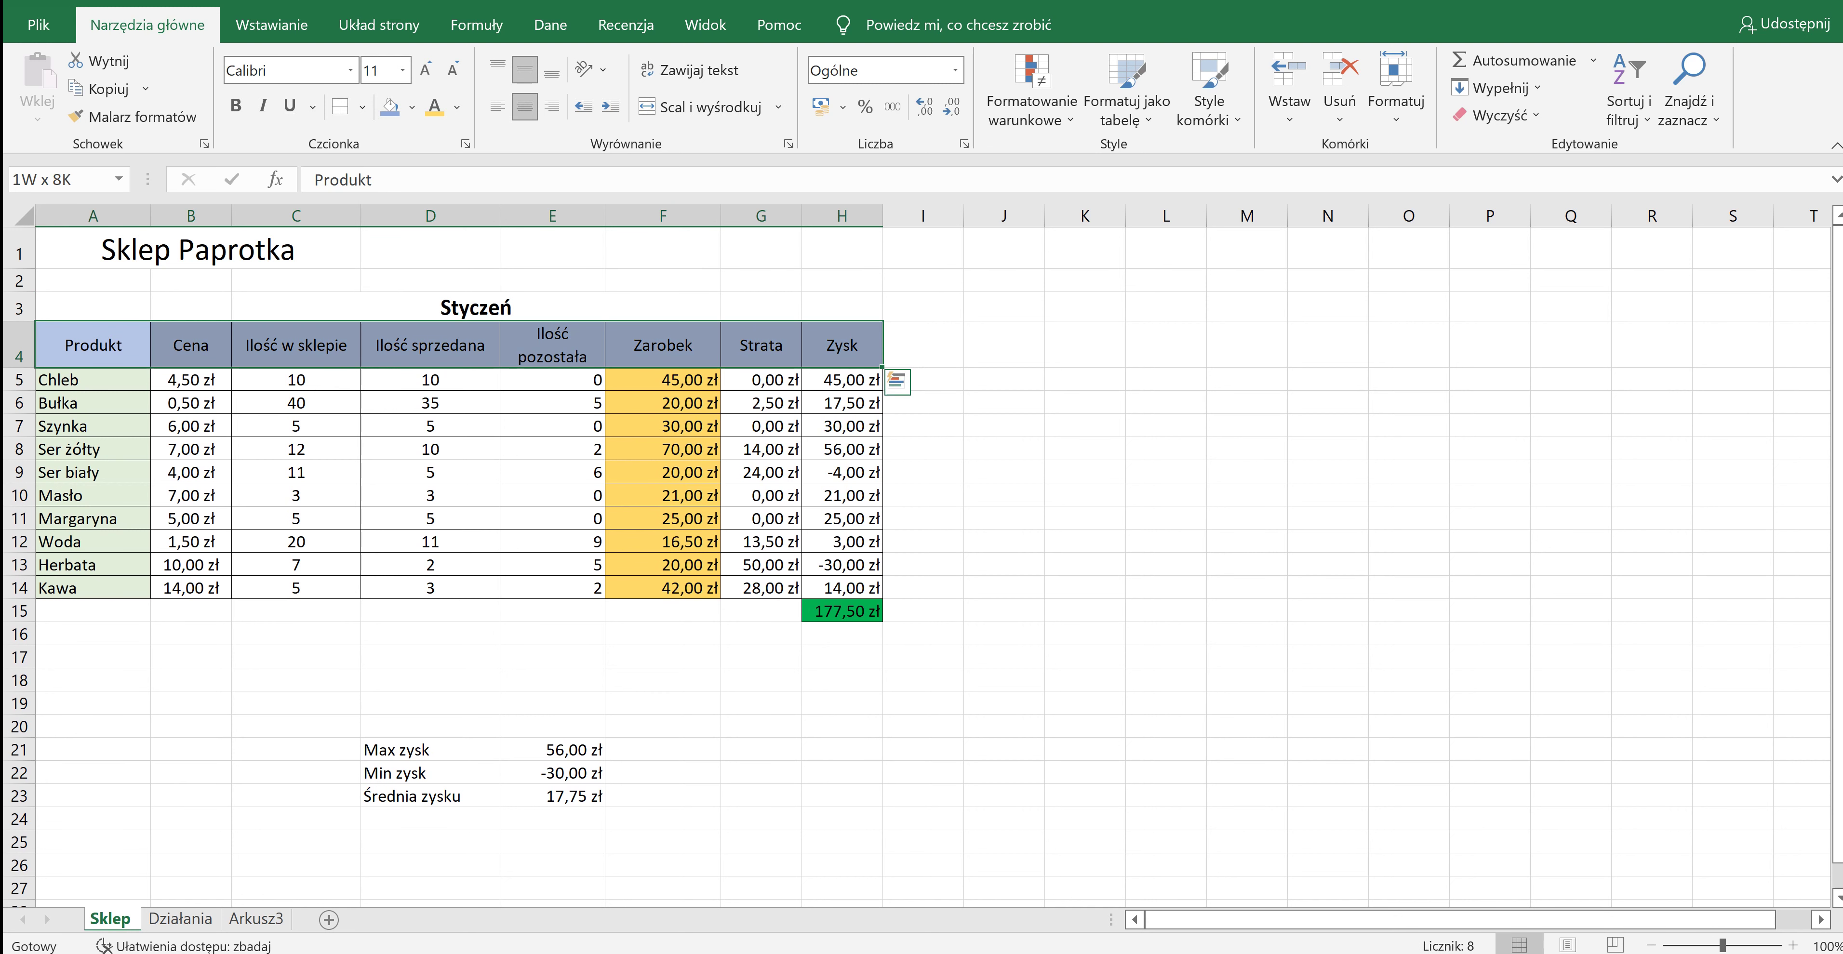
Bold the header row A4:H4 and the product names A5:A14.
click(235, 107)
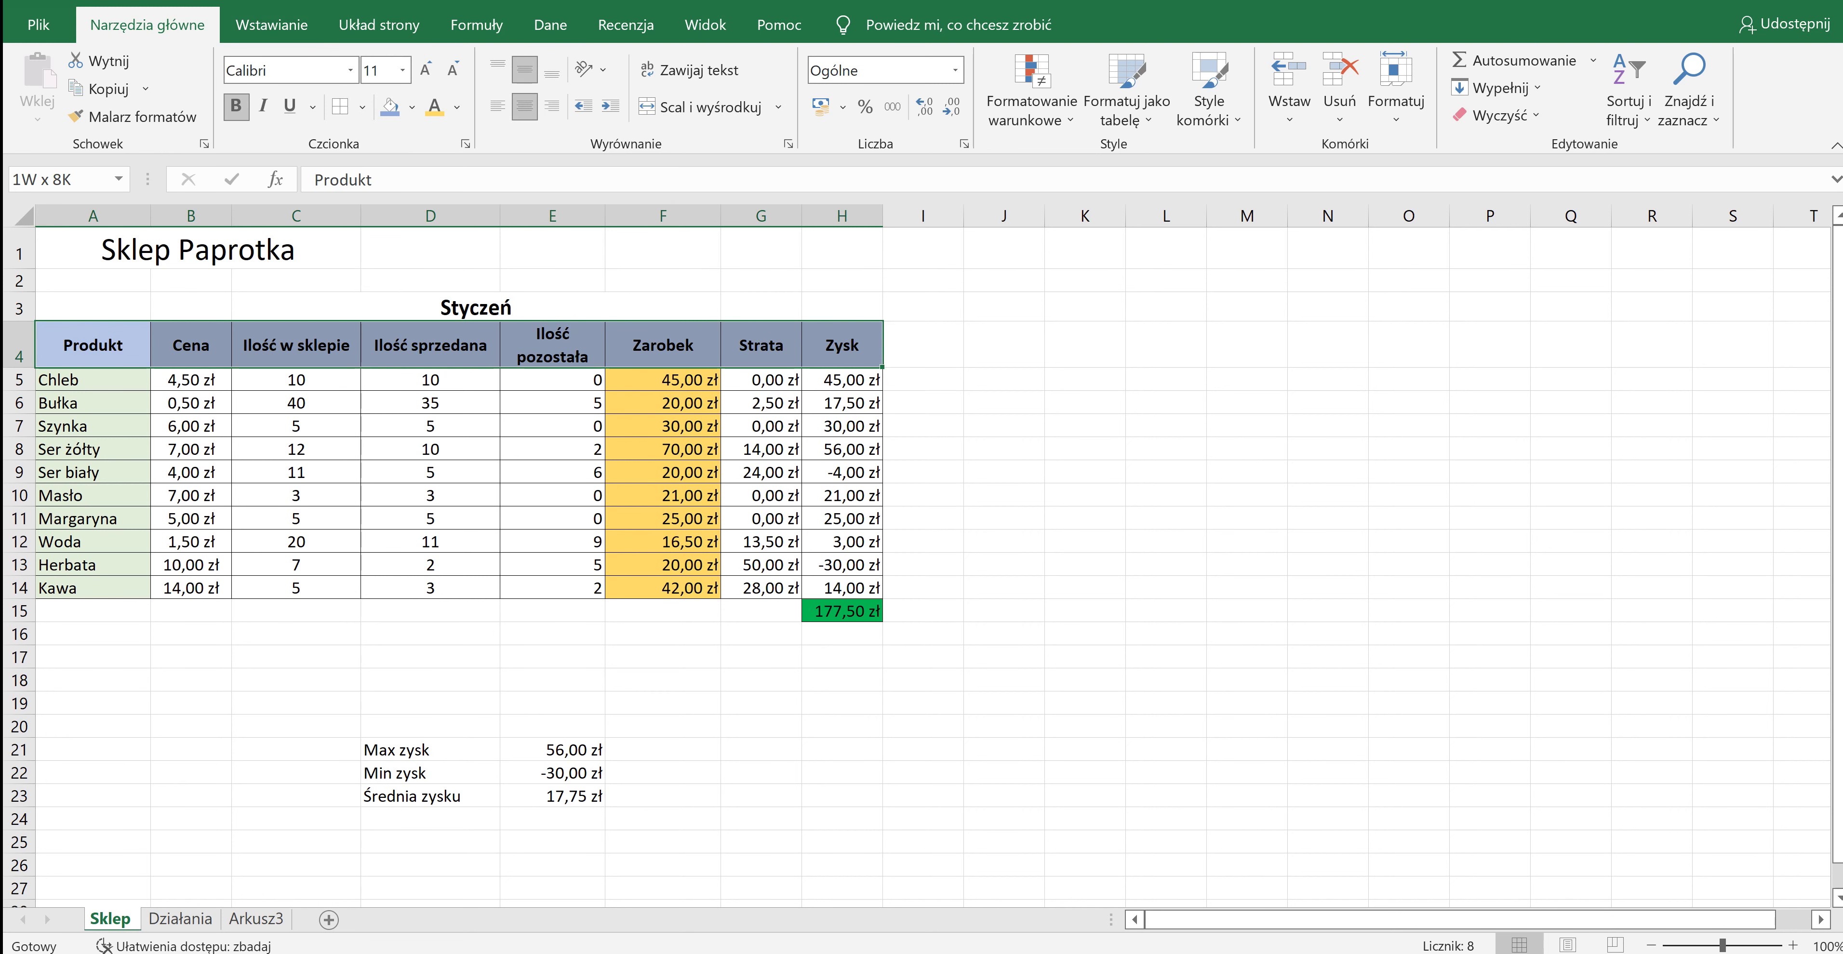
click(93, 379)
drag(93, 379, 143, 595)
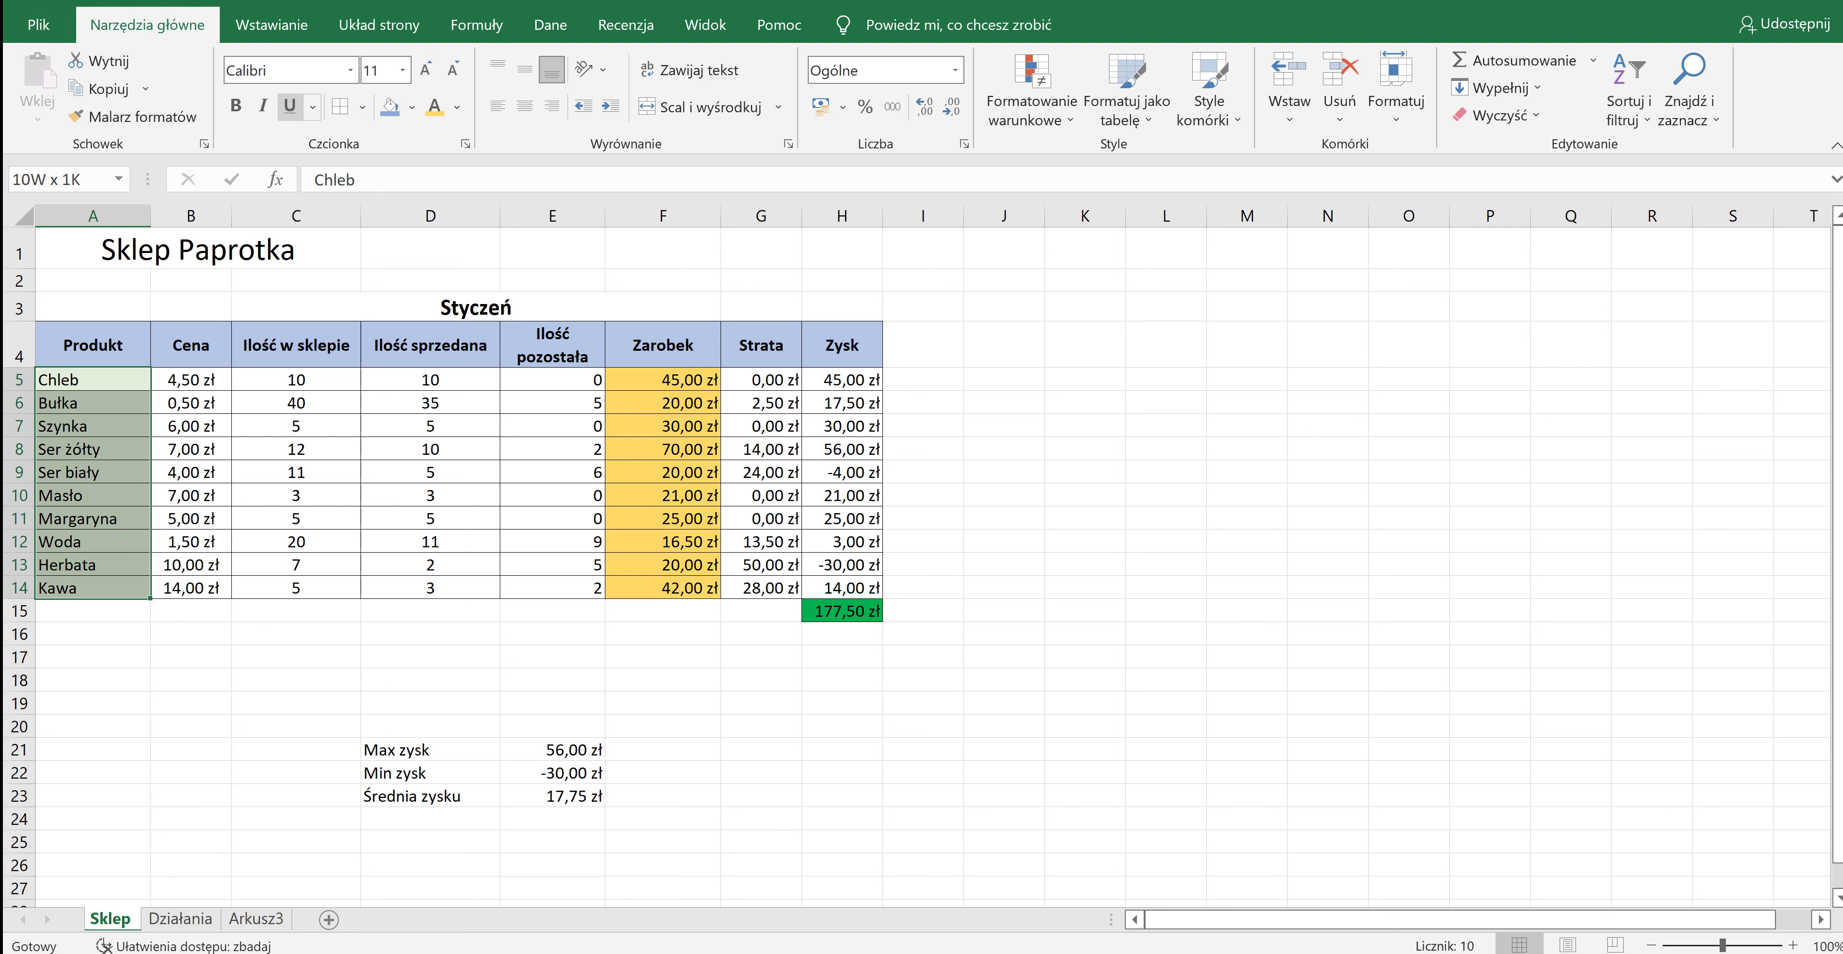
click(236, 106)
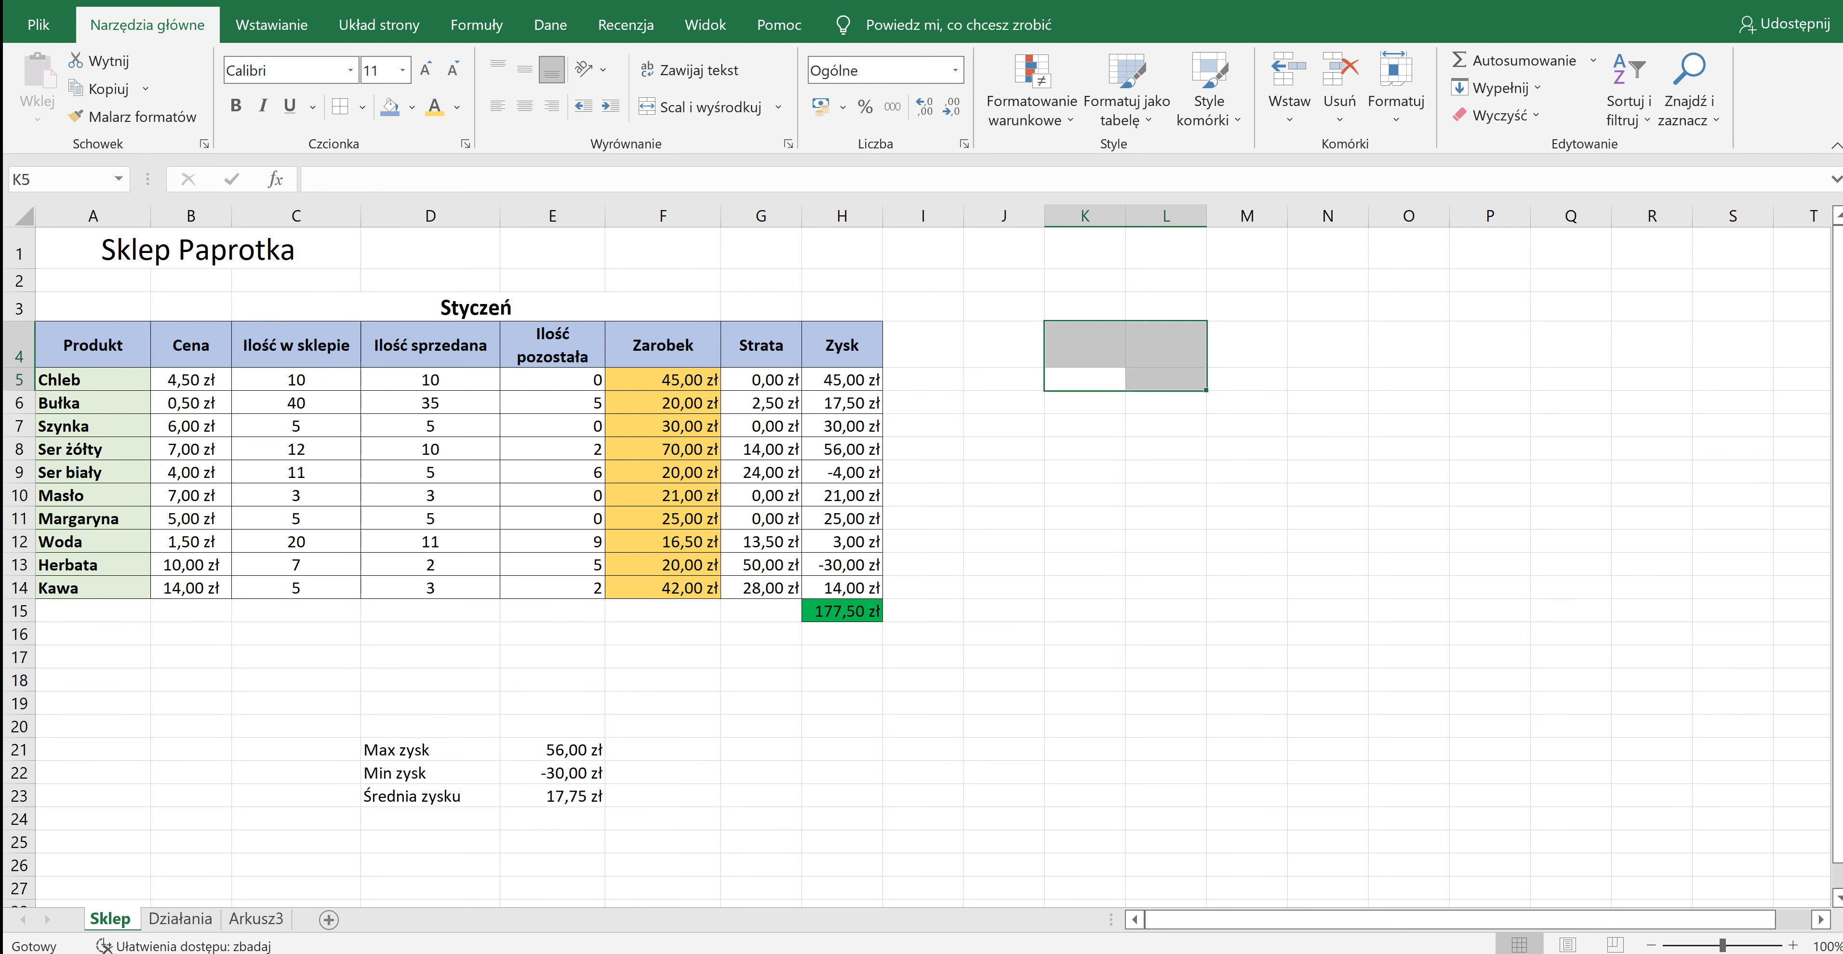
Select the whole table A3:H16 to review it, then deselect.
click(923, 633)
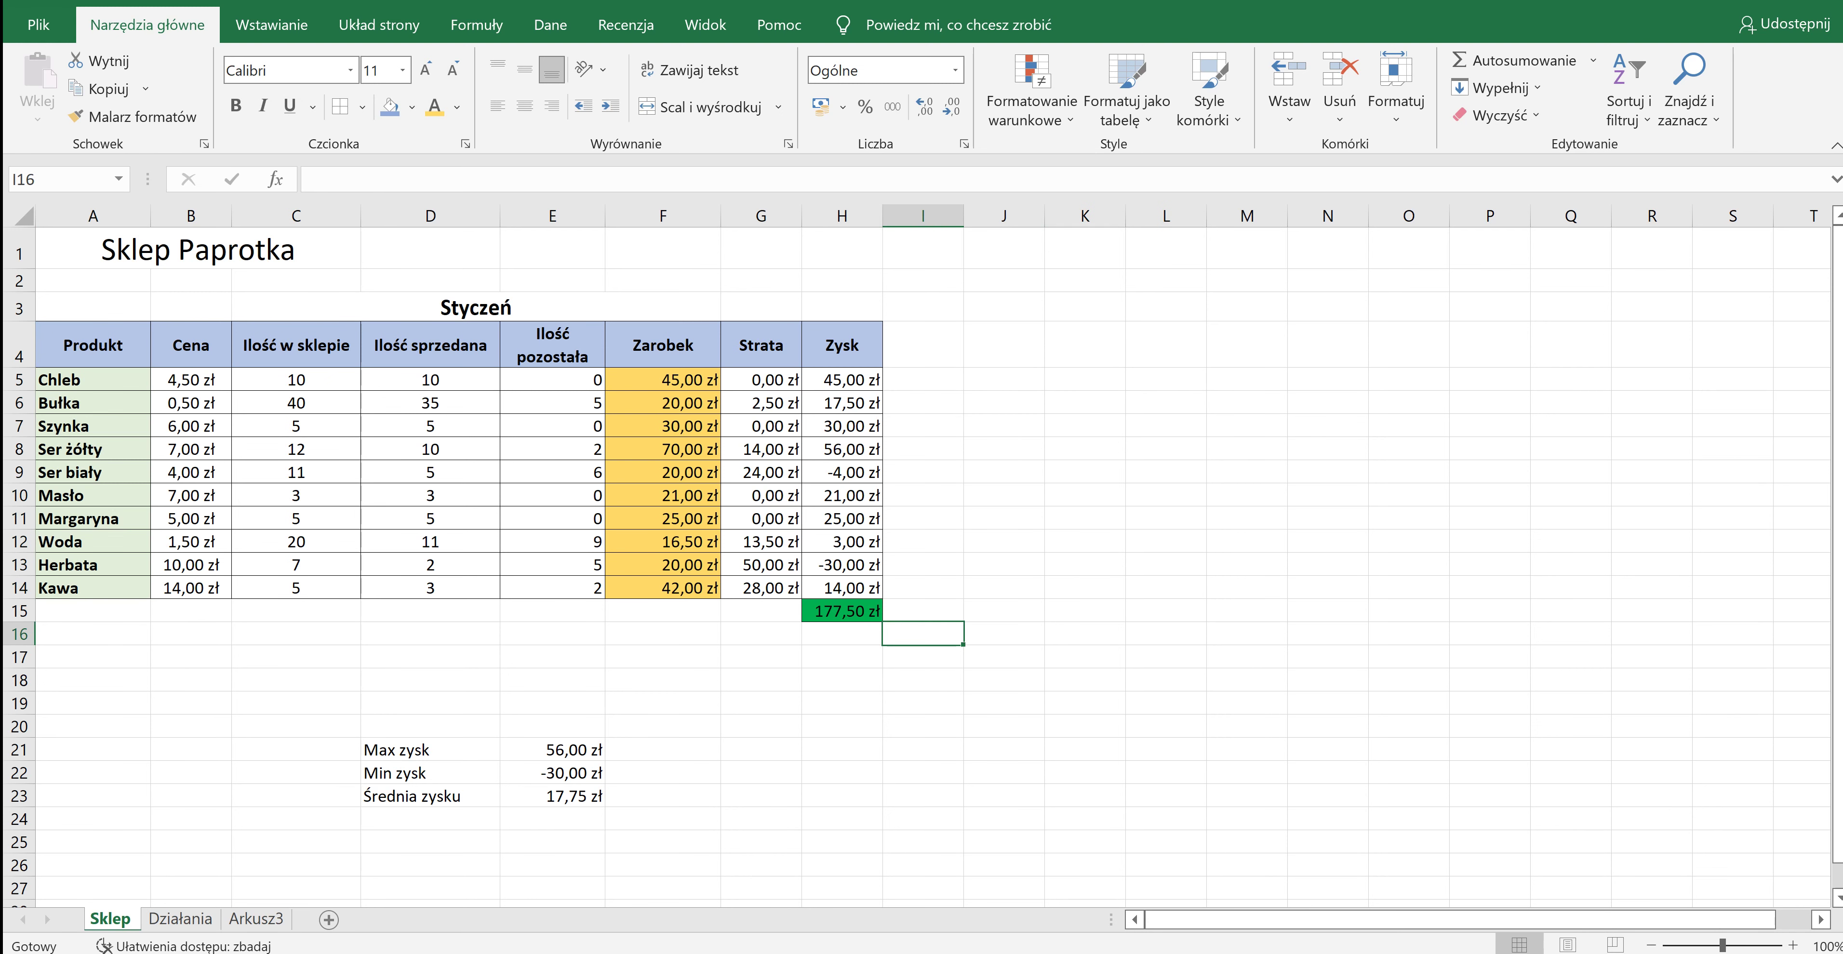
drag(93, 308, 845, 637)
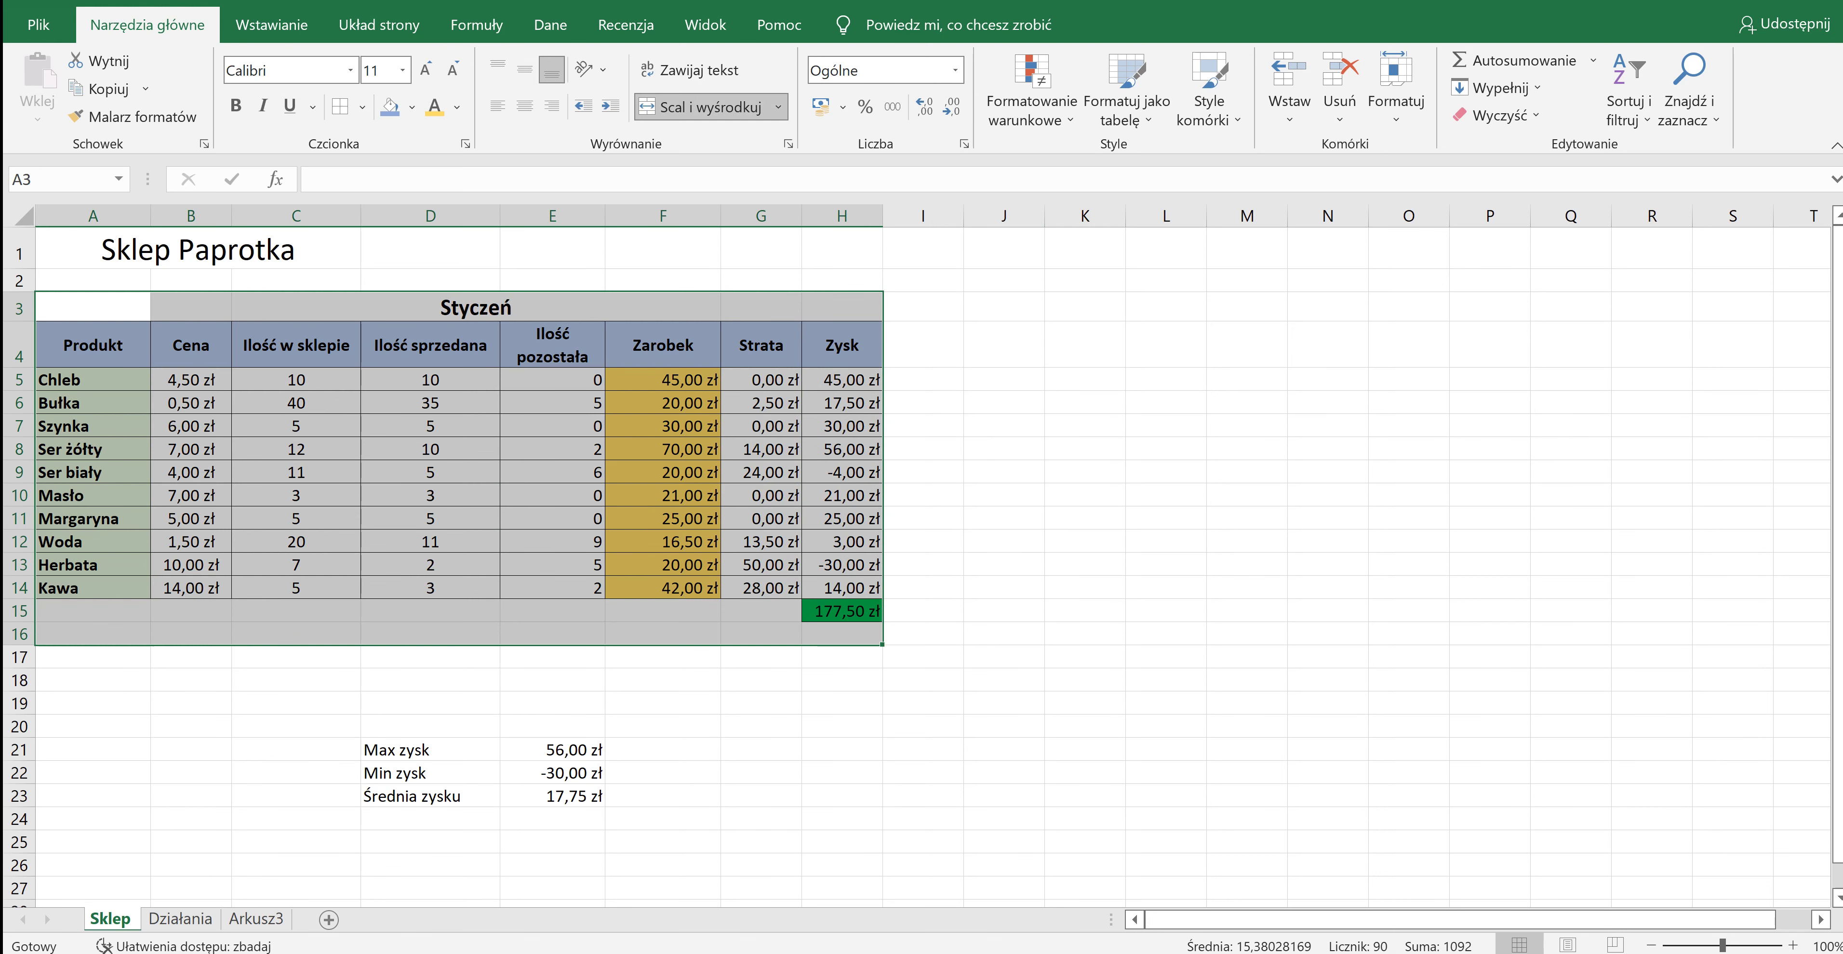
click(842, 473)
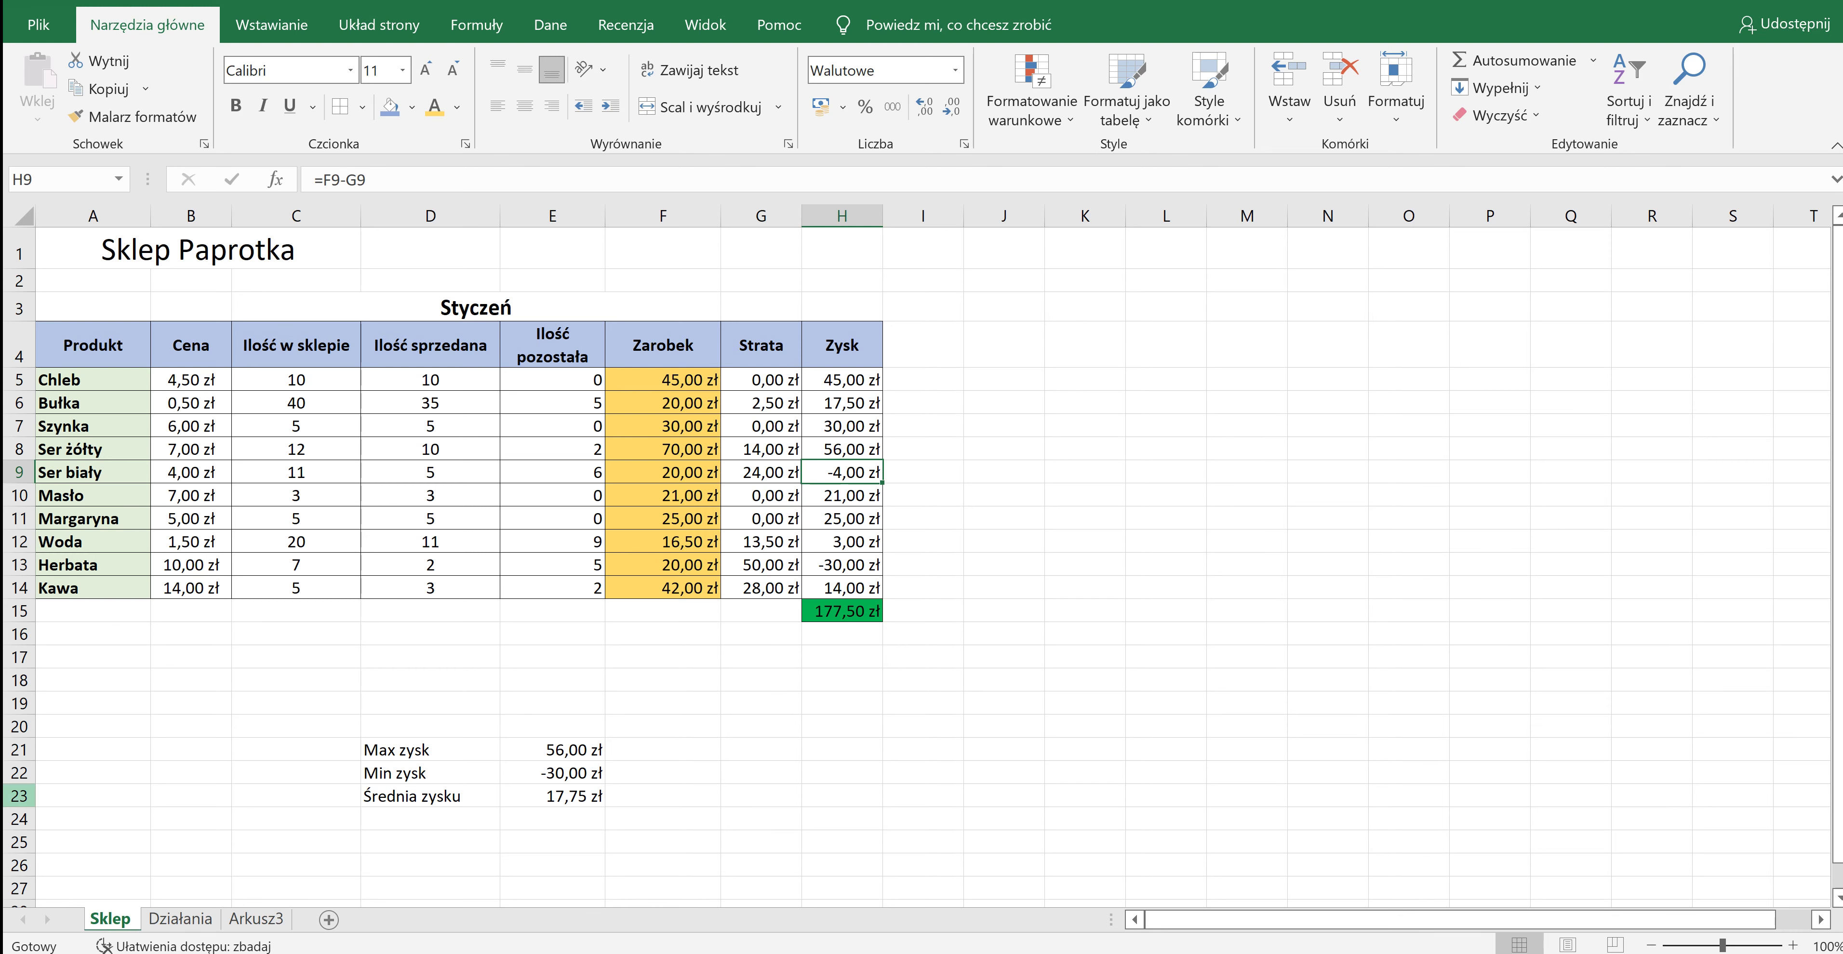
click(180, 919)
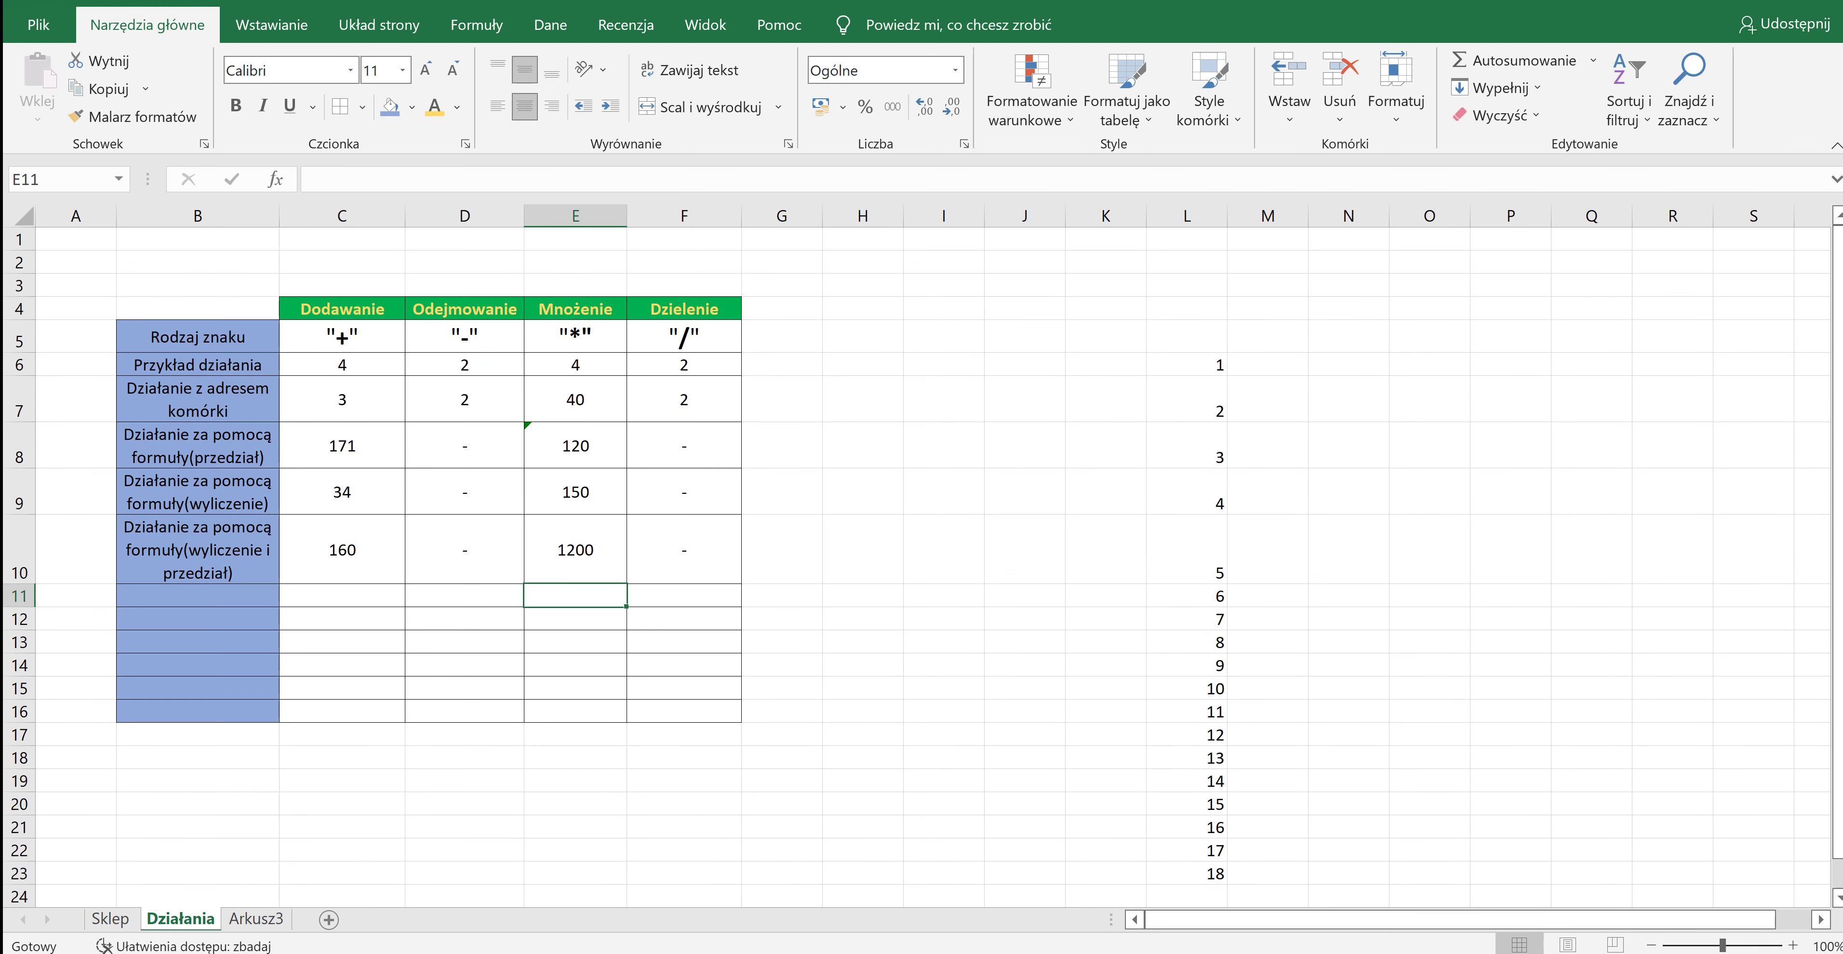
click(255, 919)
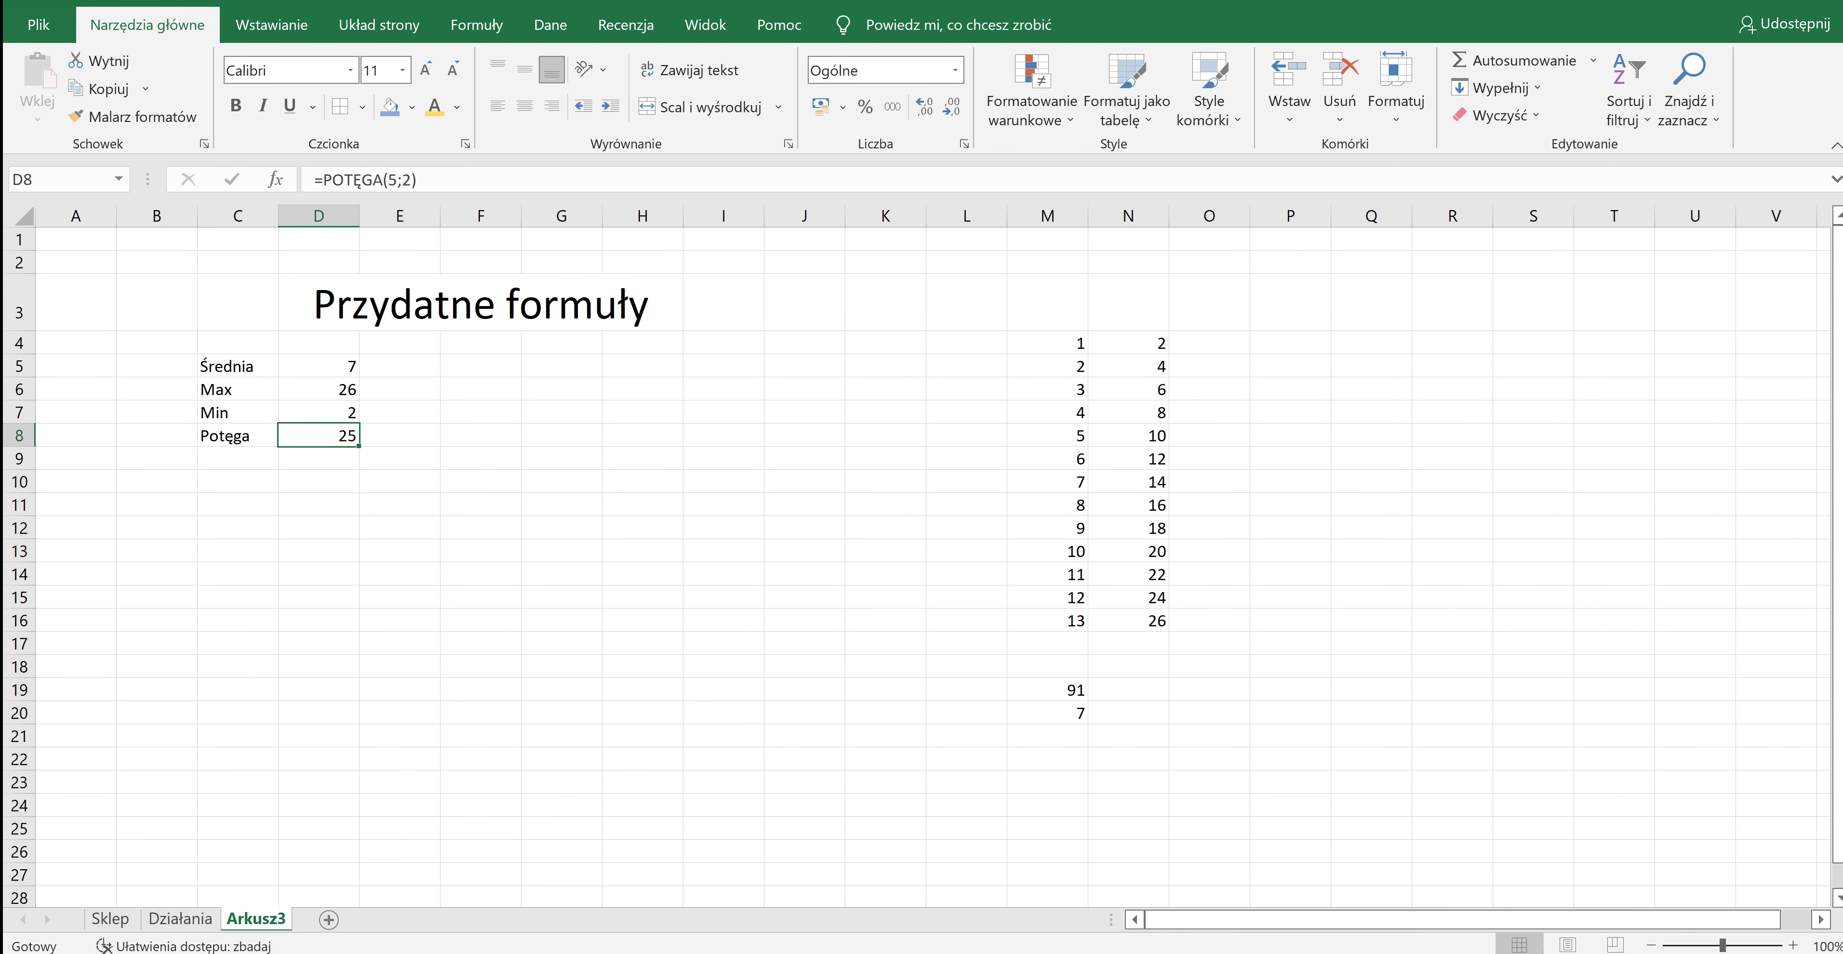
click(237, 365)
click(237, 389)
click(238, 412)
click(238, 436)
key(ctrl+Page_Up)
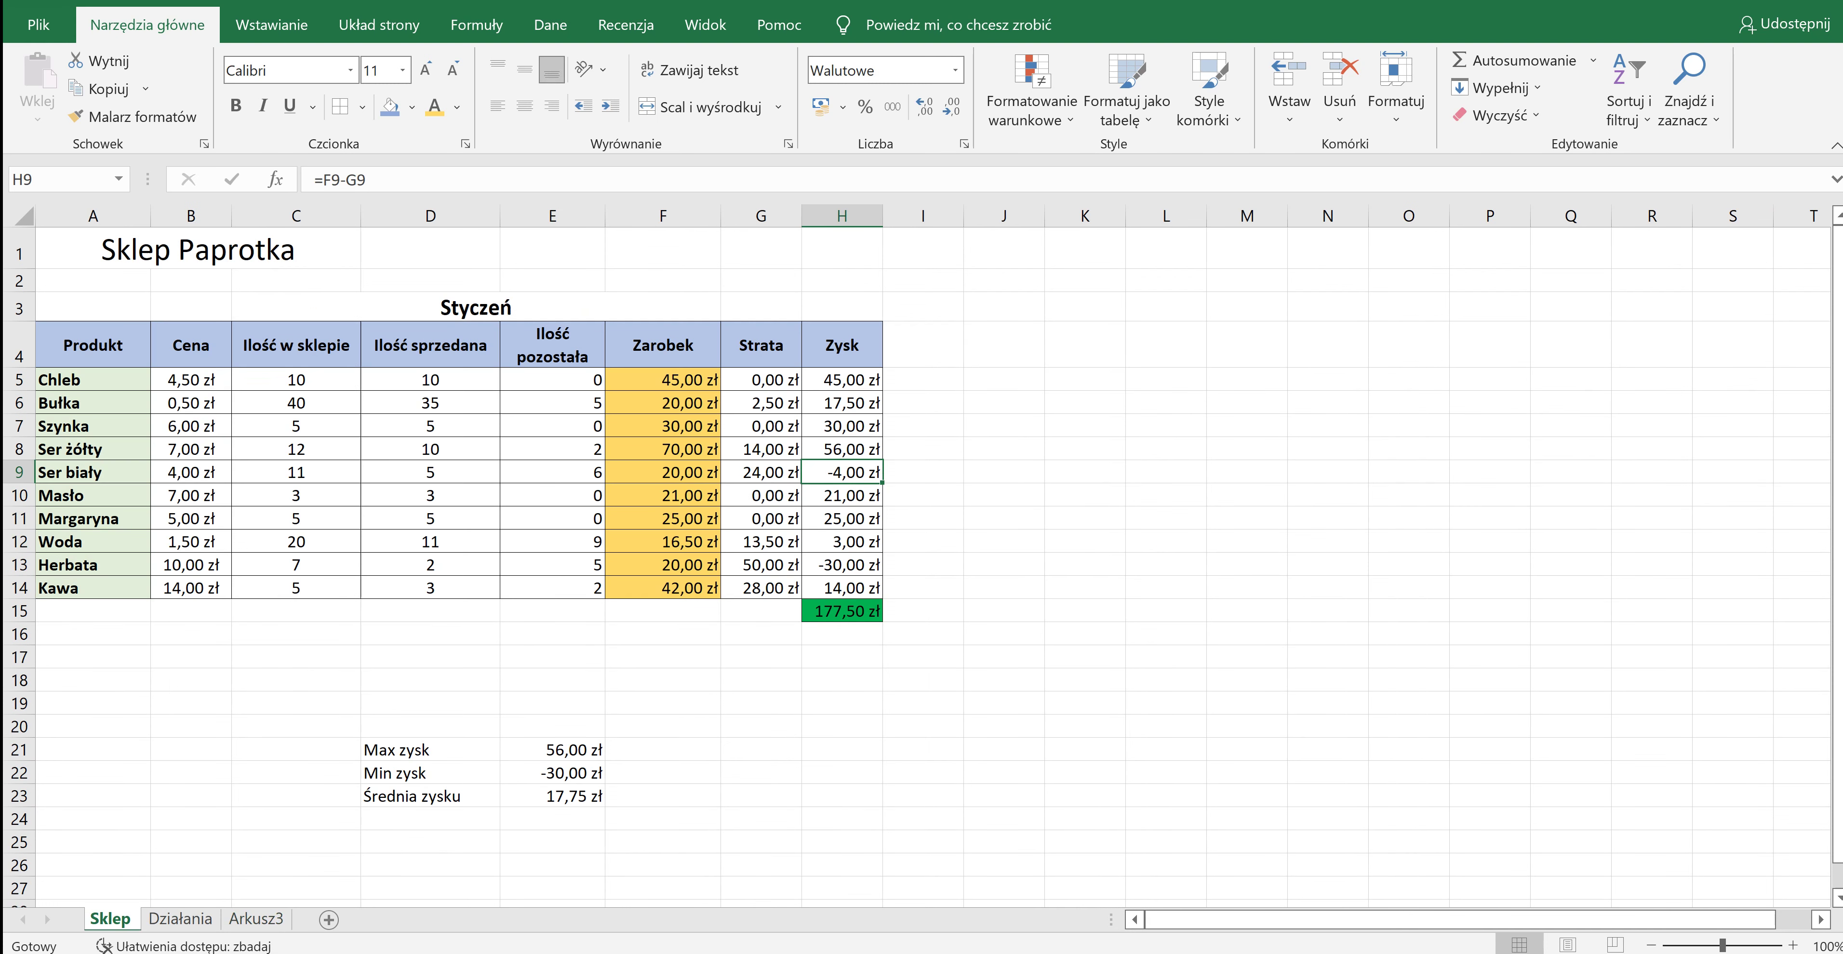